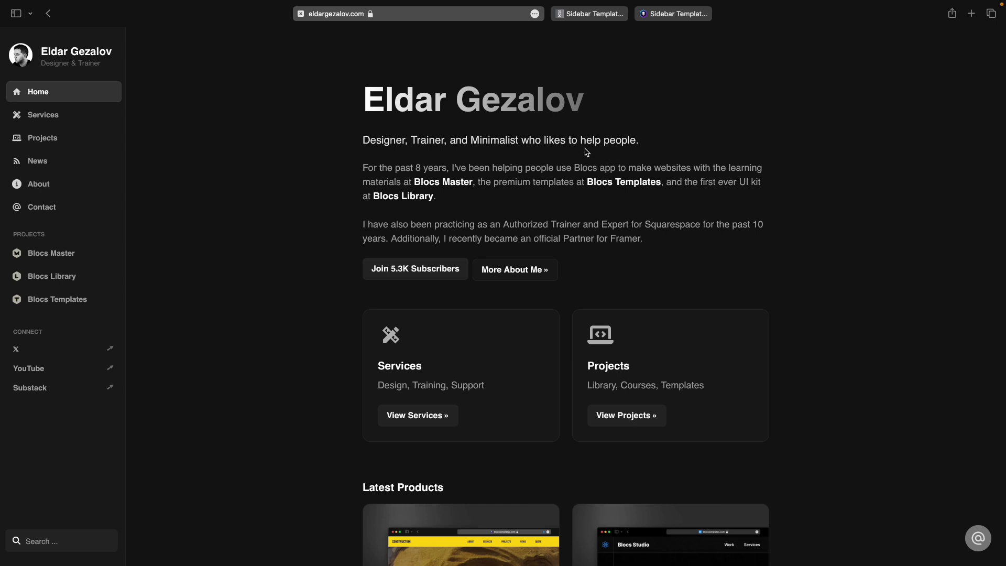
# - Look over the personal website's home page, open and dismiss its search, and visit the Services page before returning home
pyautogui.click(59, 545)
pyautogui.click(161, 458)
pyautogui.scroll(-5, 98, 190)
pyautogui.scroll(5, 97, 189)
pyautogui.click(68, 117)
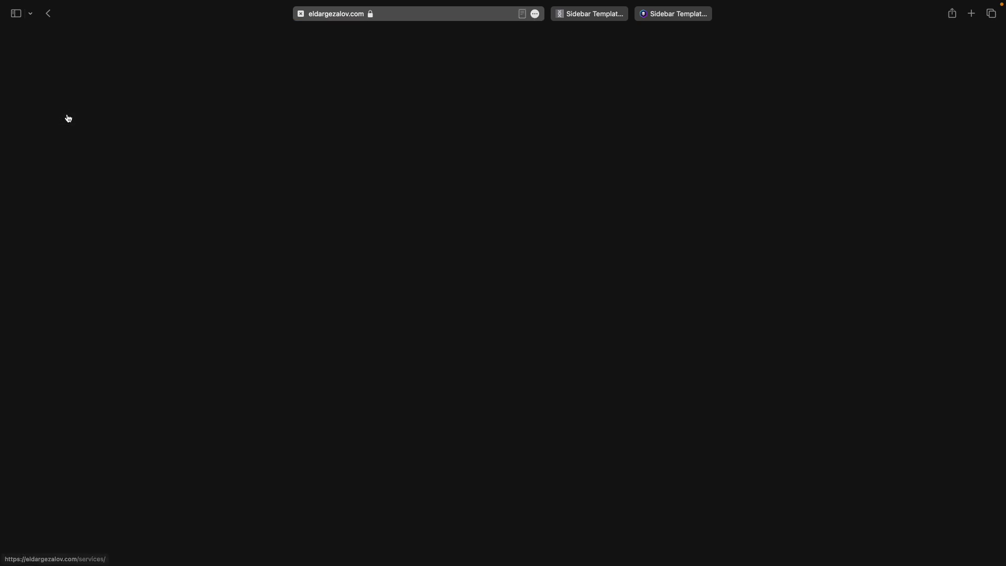
pyautogui.click(61, 94)
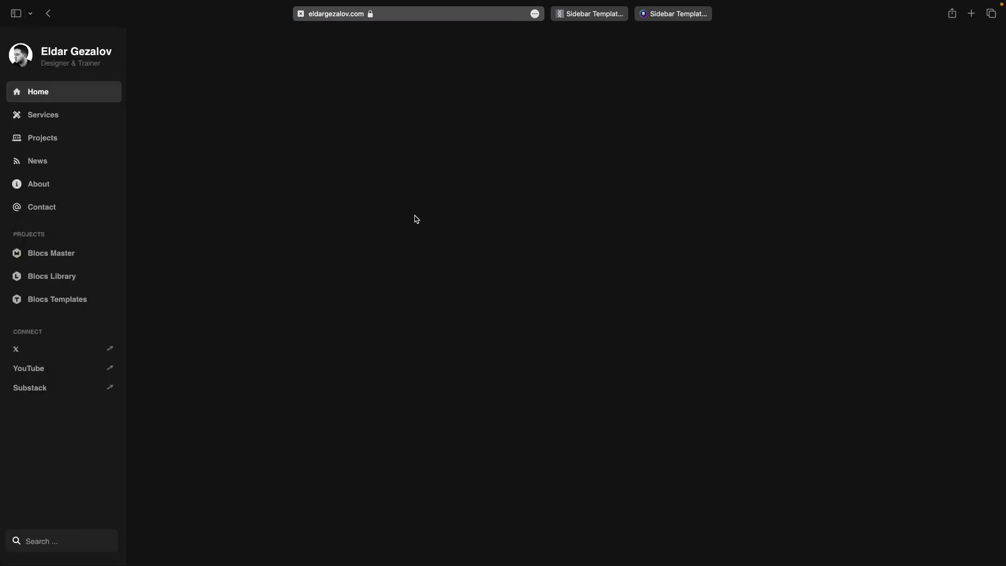
# - Open the Construction template from the home page's latest products and look through its overview and details
pyautogui.scroll(-6, 542, 264)
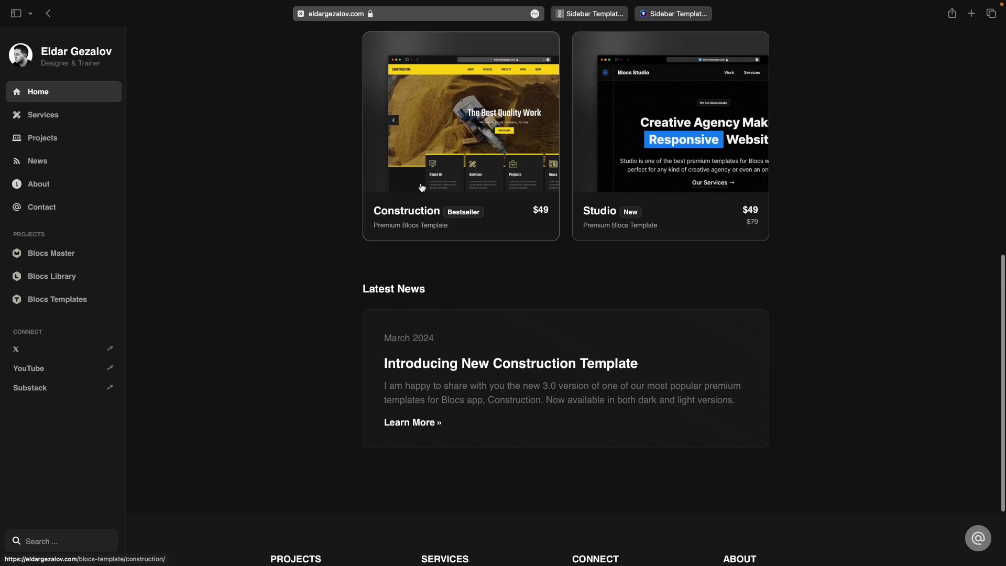
pyautogui.click(542, 185)
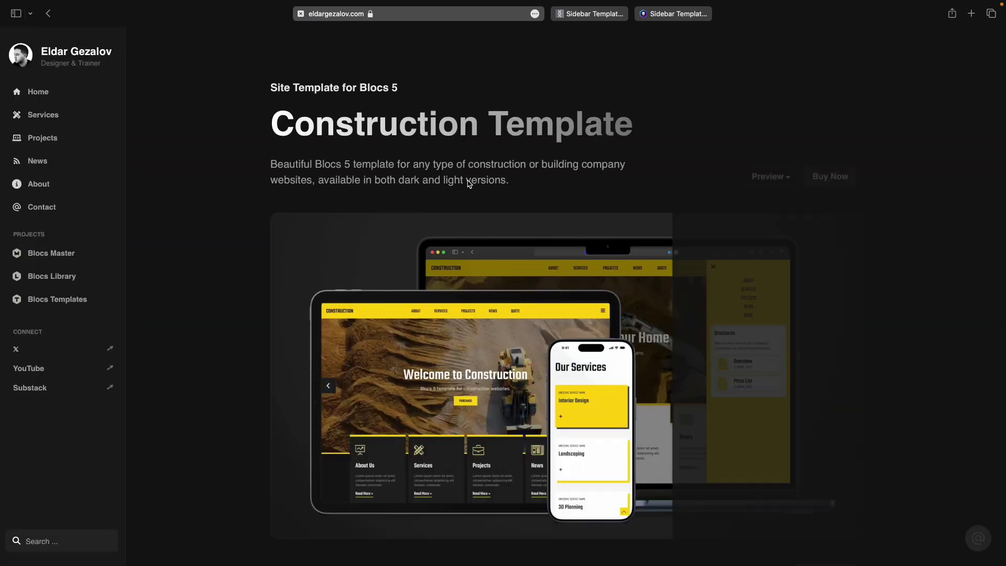
pyautogui.scroll(-10, 469, 183)
pyautogui.scroll(10, 576, 82)
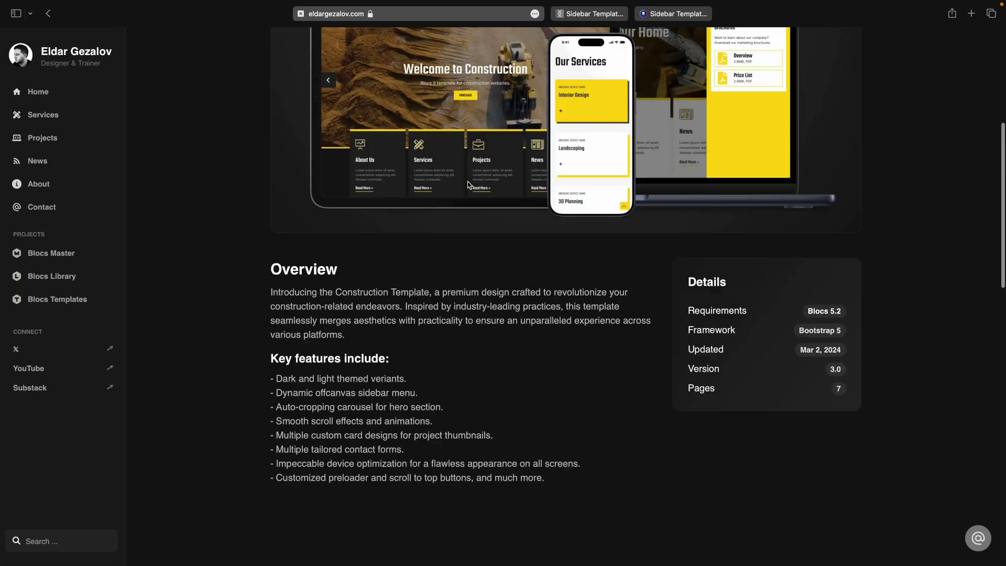
# - In the Sidebar template demo, open the first project from the Projects page and examine its product landing page
pyautogui.click(589, 14)
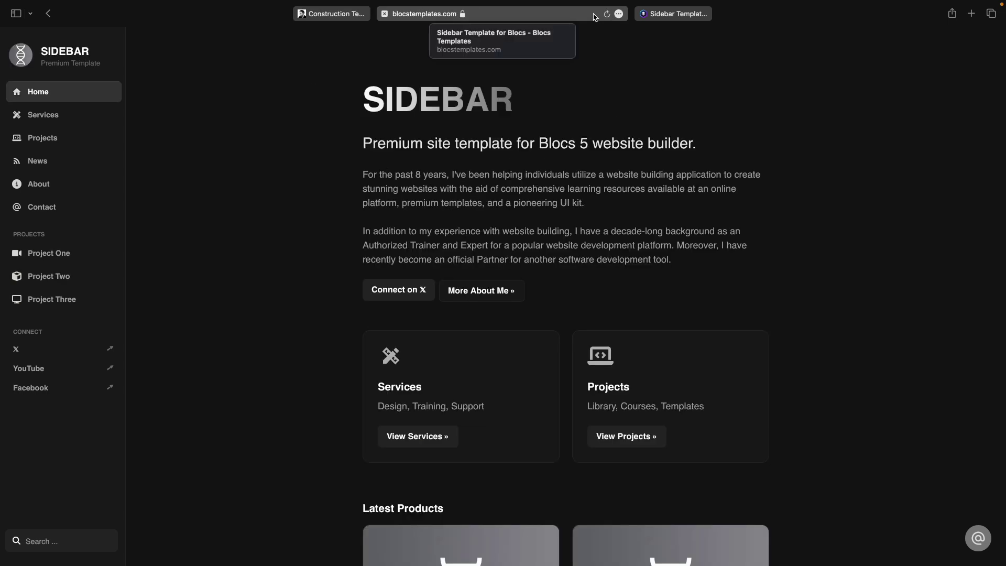
pyautogui.scroll(-5, 430, 182)
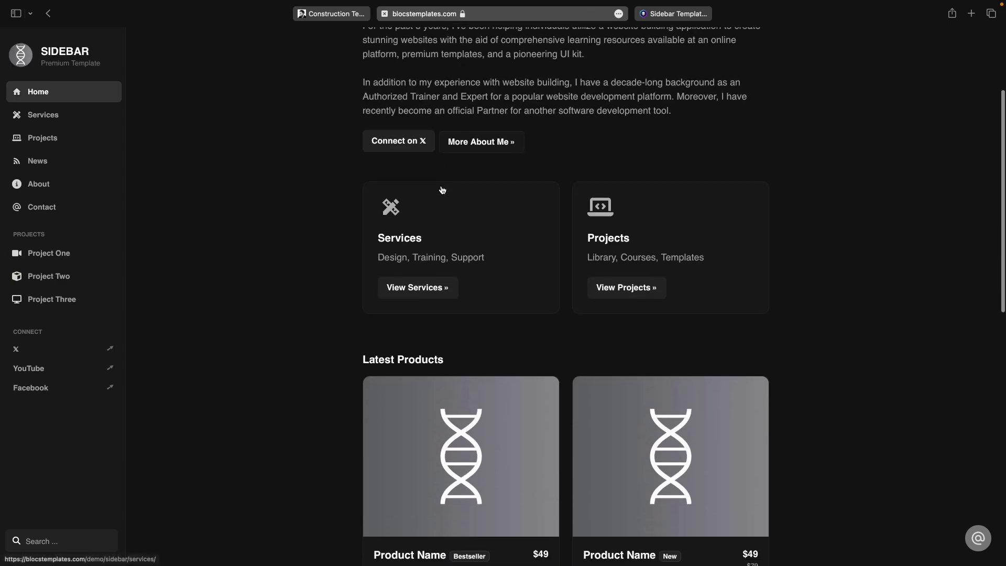
pyautogui.click(73, 140)
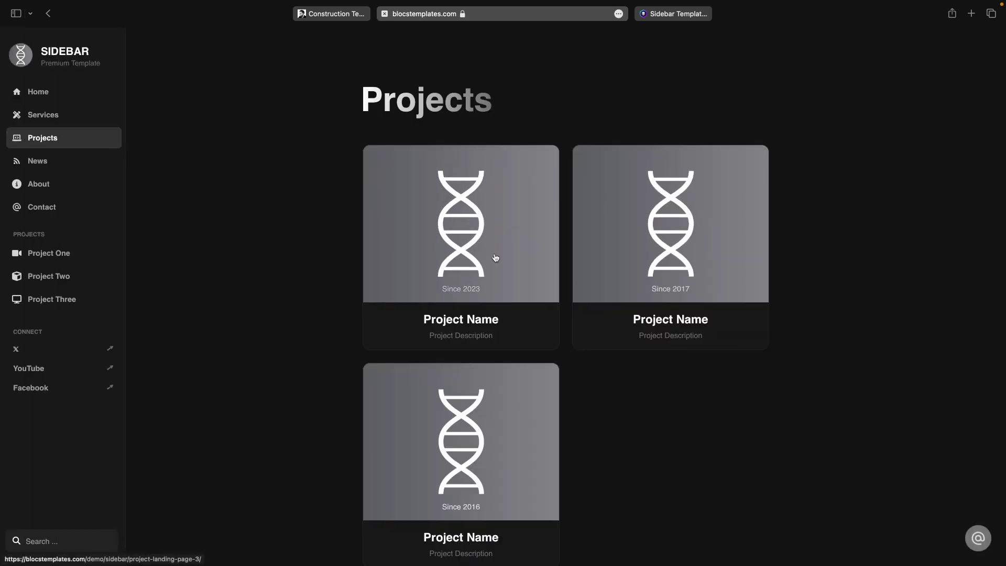
pyautogui.click(479, 212)
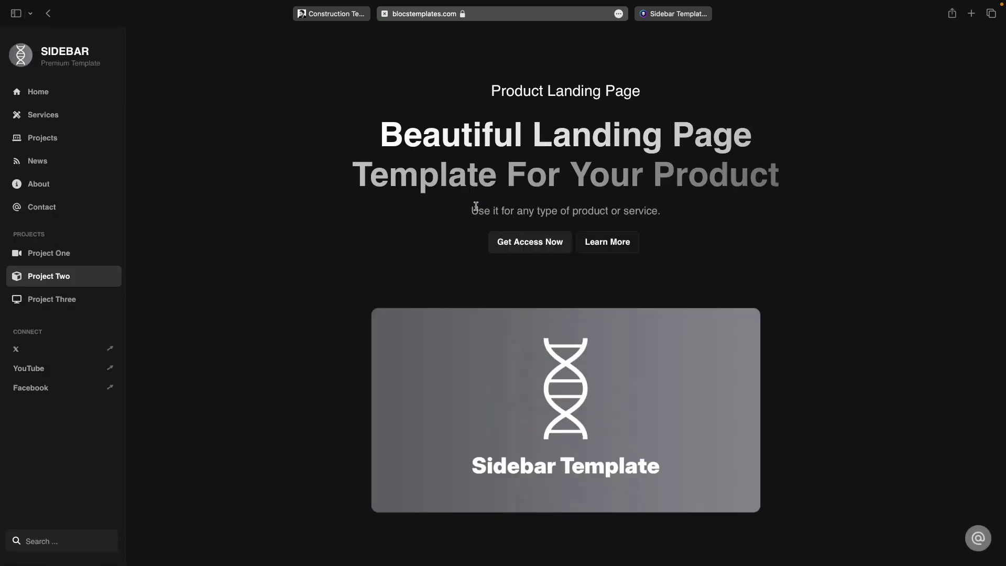
pyautogui.scroll(-15, 479, 208)
pyautogui.scroll(-20, 538, 219)
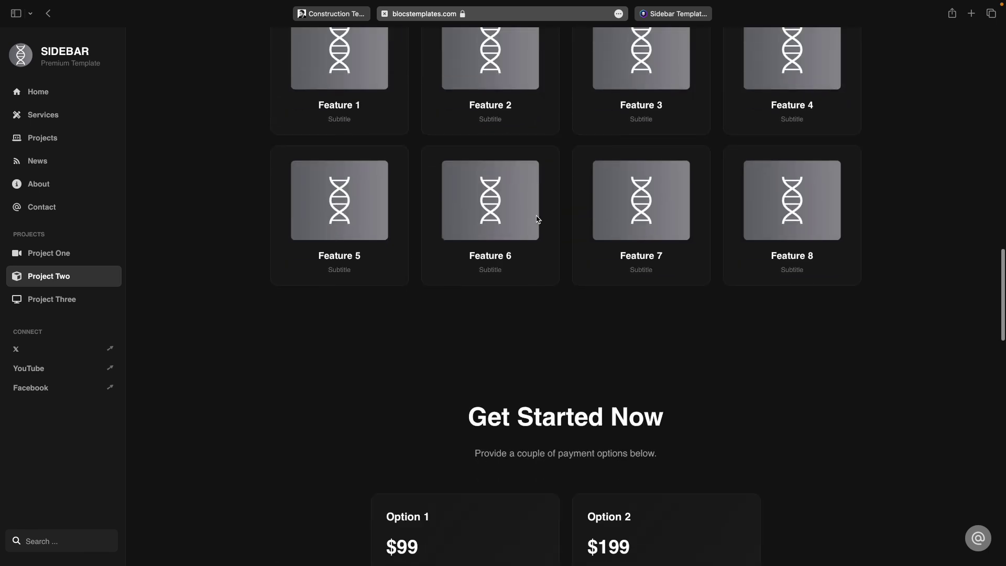
pyautogui.scroll(10, 534, 218)
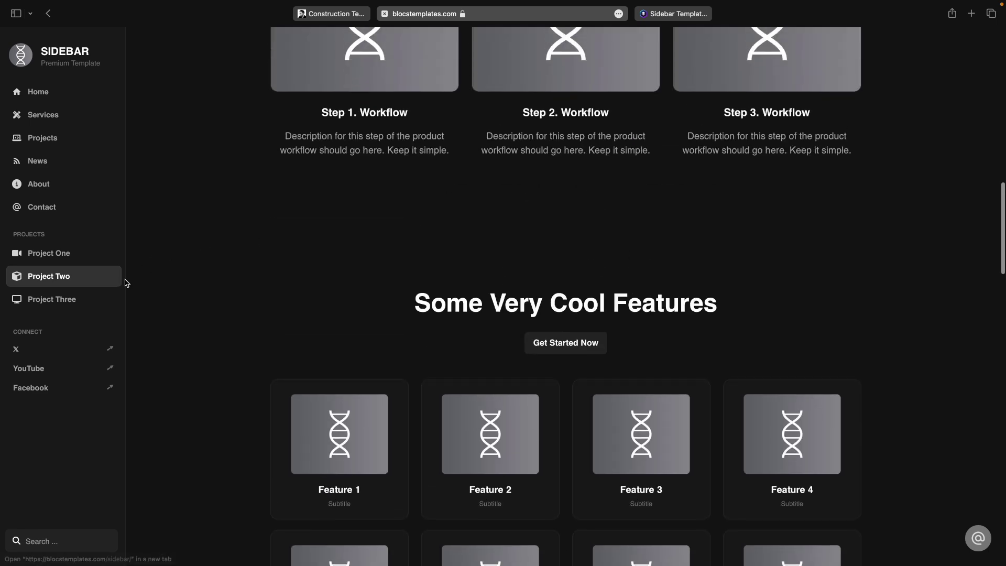
# - Open the Project Three page of the demo and examine its product shop layout
pyautogui.click(79, 297)
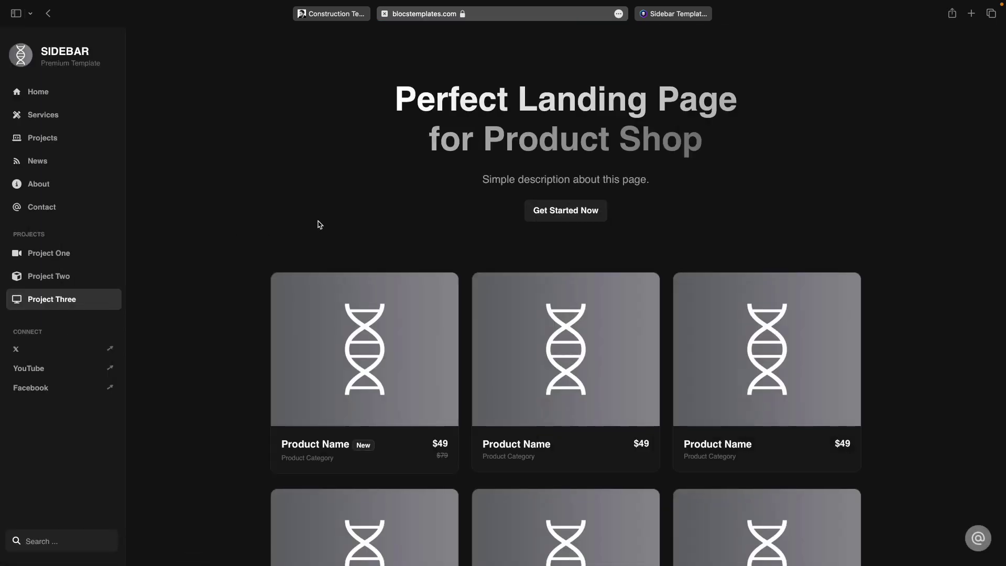
pyautogui.scroll(-10, 317, 223)
pyautogui.scroll(10, 318, 223)
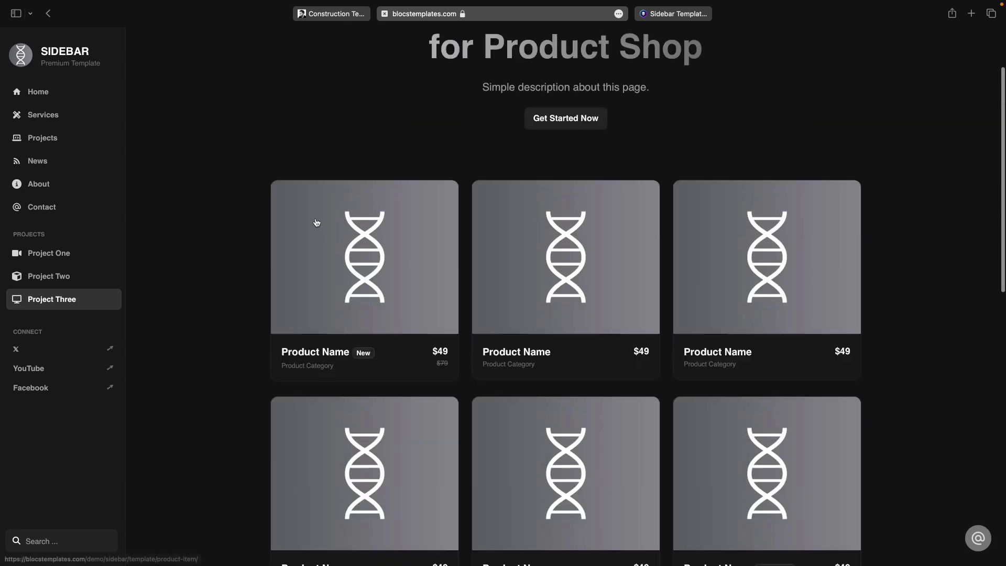
# - From the demo's home page, search the site for "about", look through the About Sidebar page, and return home
pyautogui.click(61, 96)
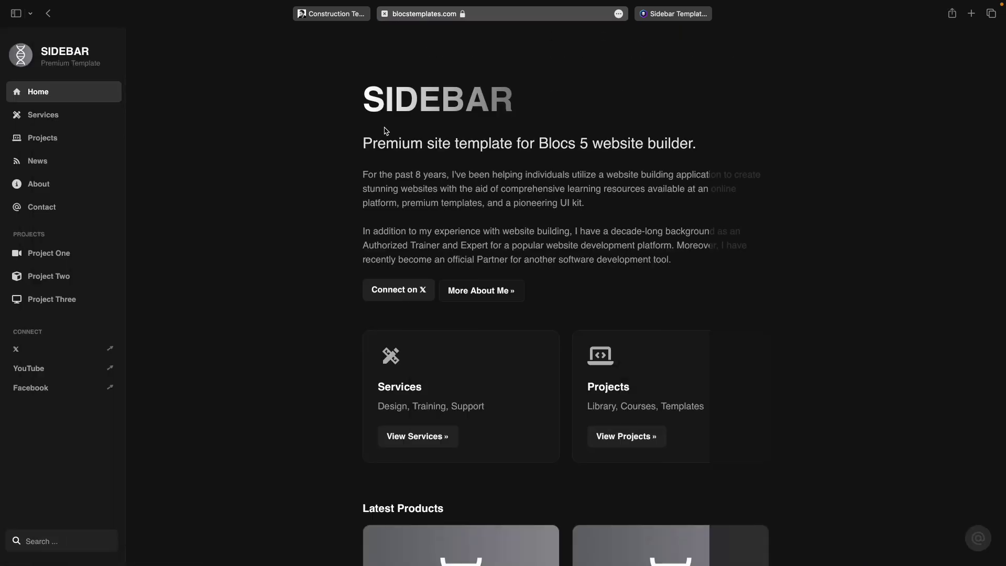
pyautogui.click(45, 541)
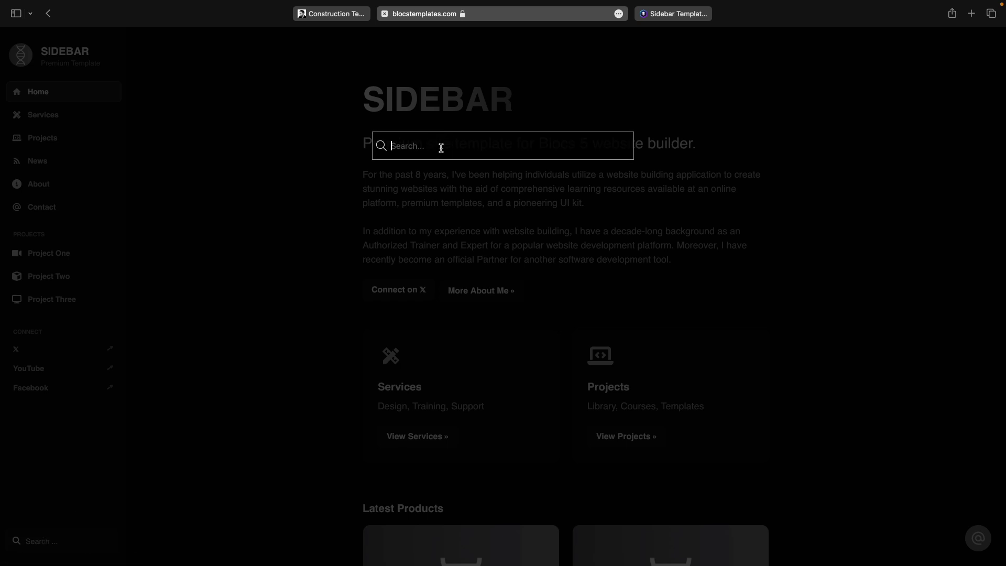
pyautogui.write('about')
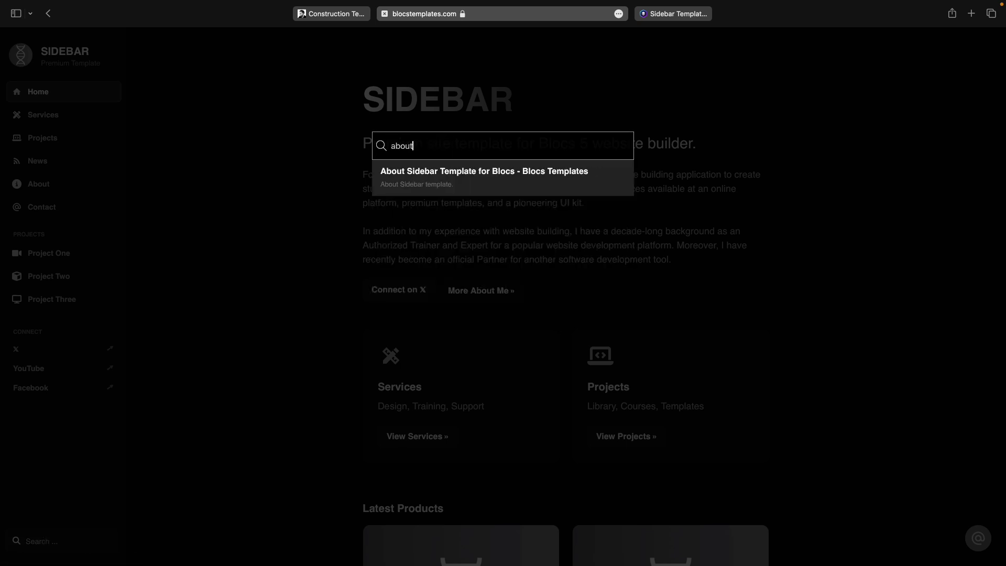
pyautogui.click(447, 180)
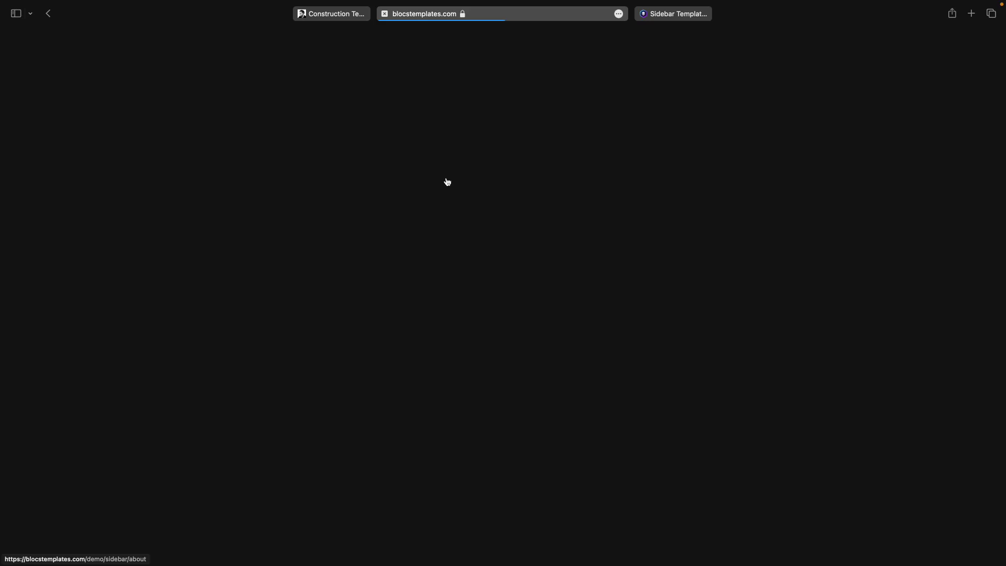
pyautogui.scroll(-10, 448, 199)
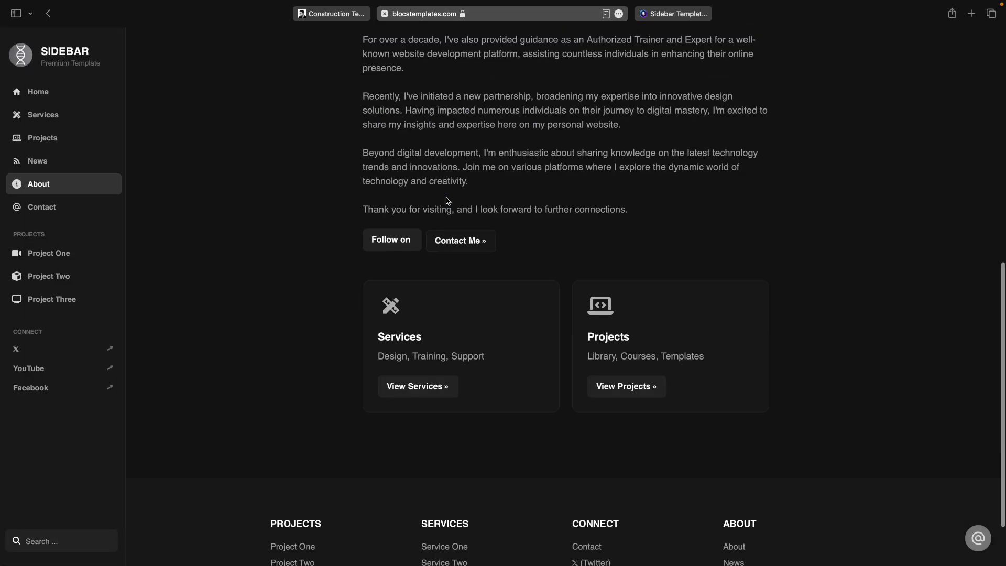
pyautogui.scroll(10, 448, 200)
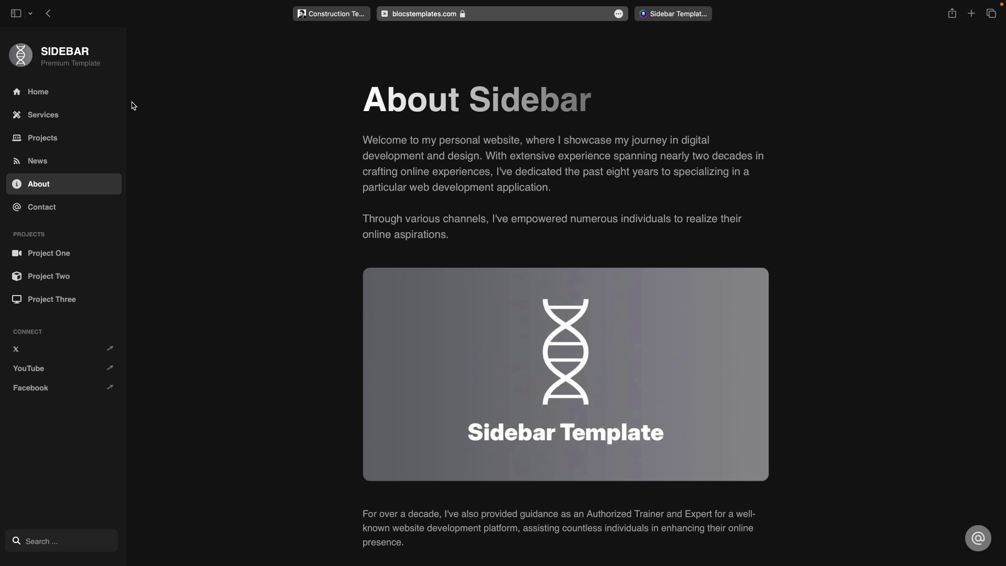
pyautogui.click(65, 98)
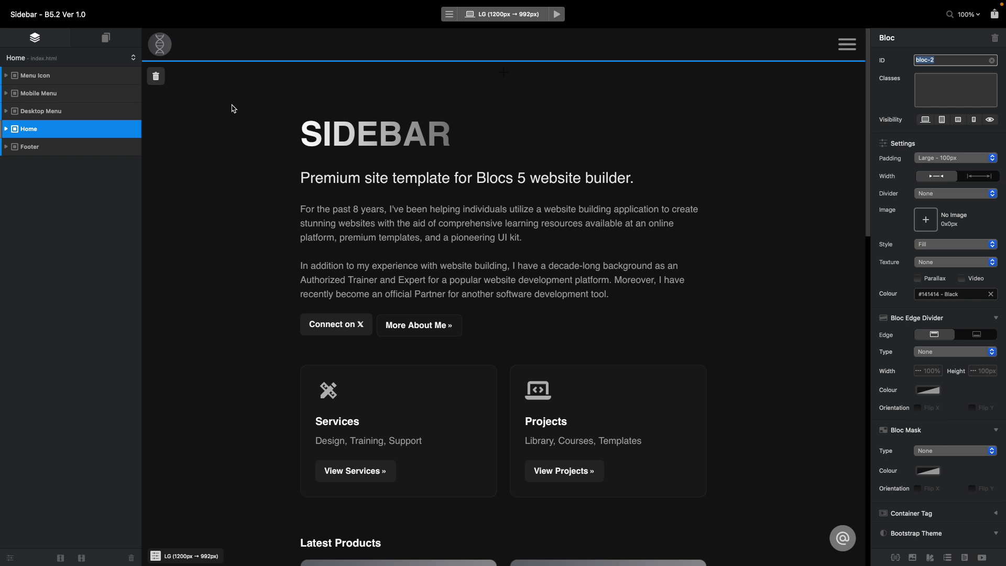
# - Switch back to Safari and browse the Services, Projects, Home and News pages of the personal website
pyautogui.hotkey('ctrl', 'Left')
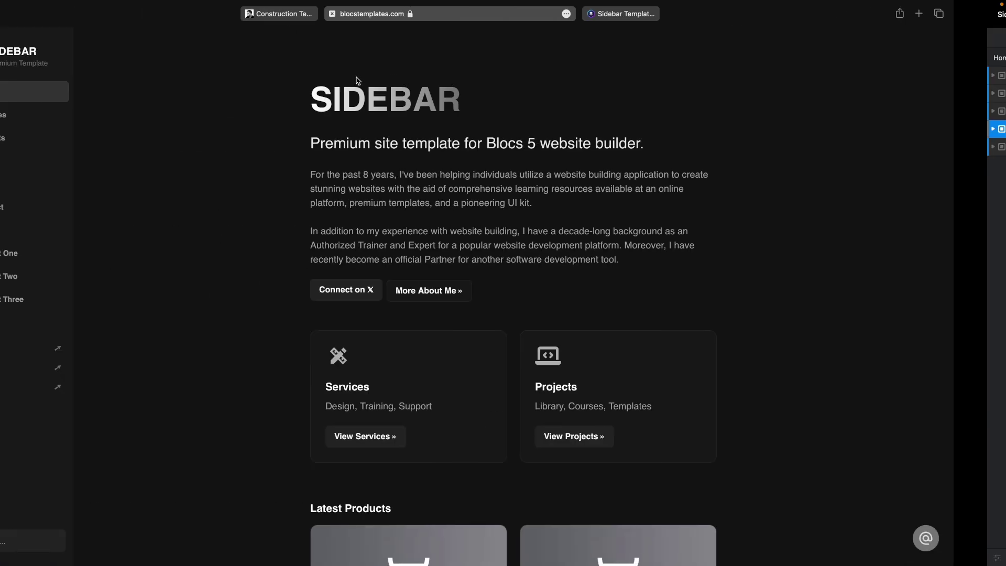
pyautogui.click(335, 14)
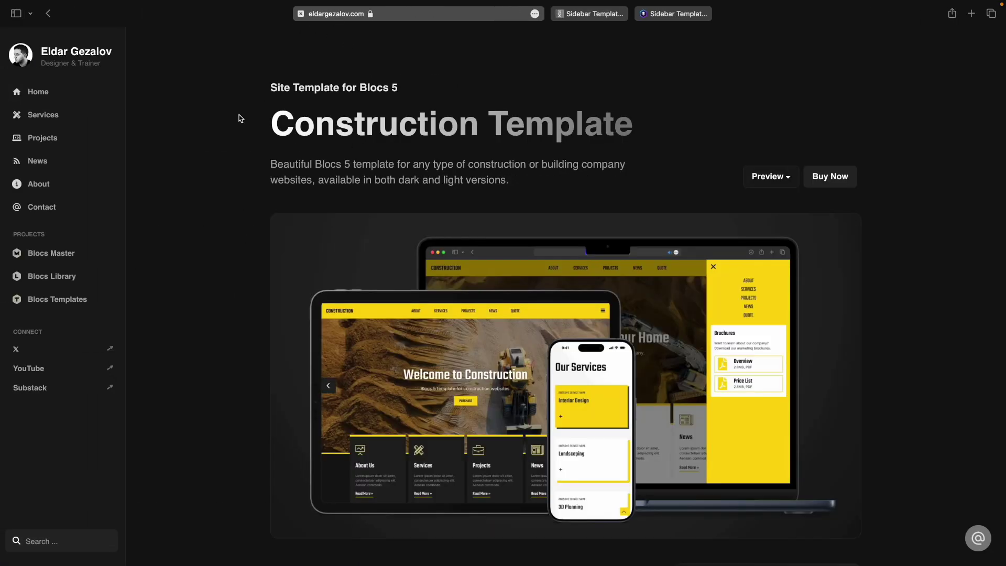
pyautogui.click(51, 114)
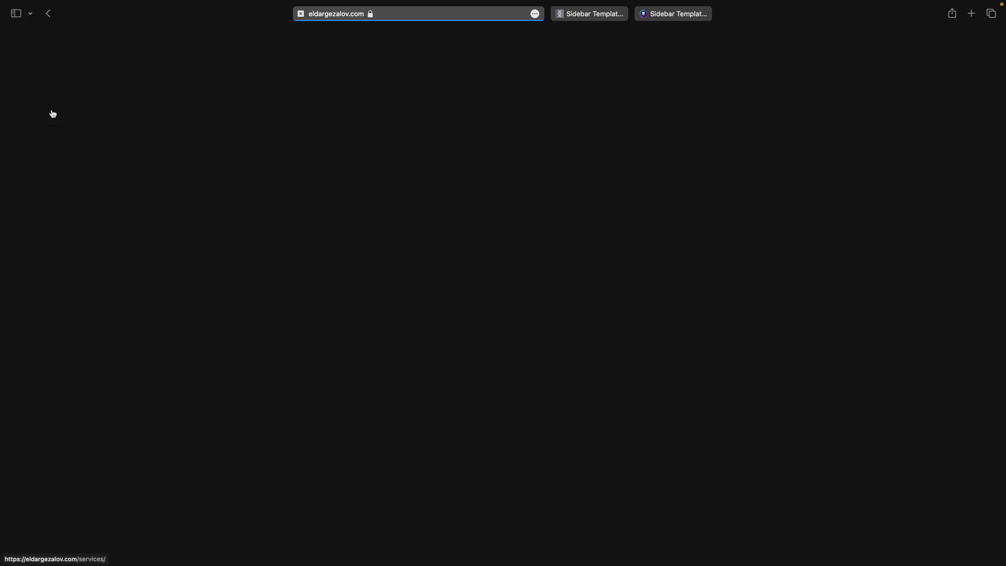
pyautogui.click(54, 139)
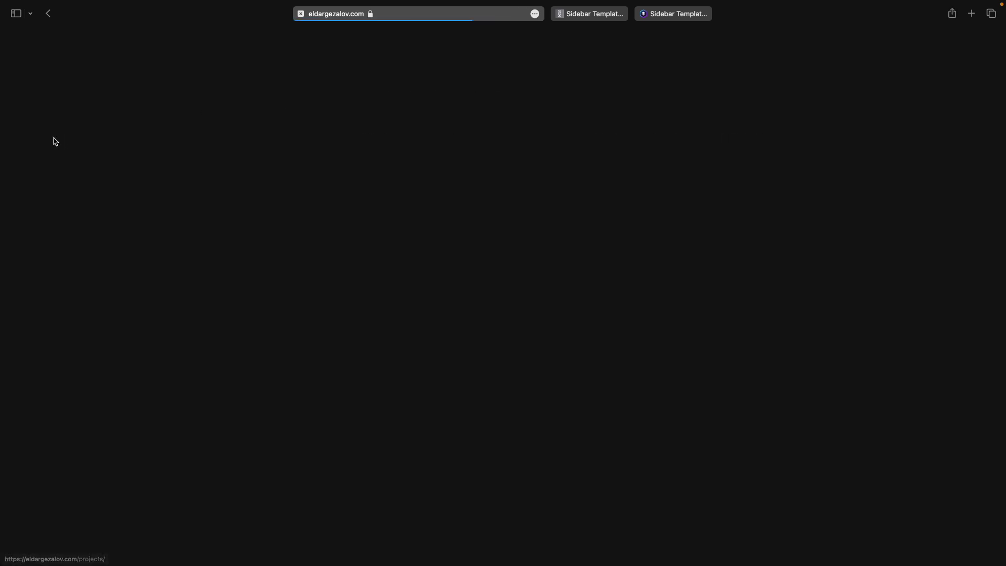
pyautogui.click(54, 94)
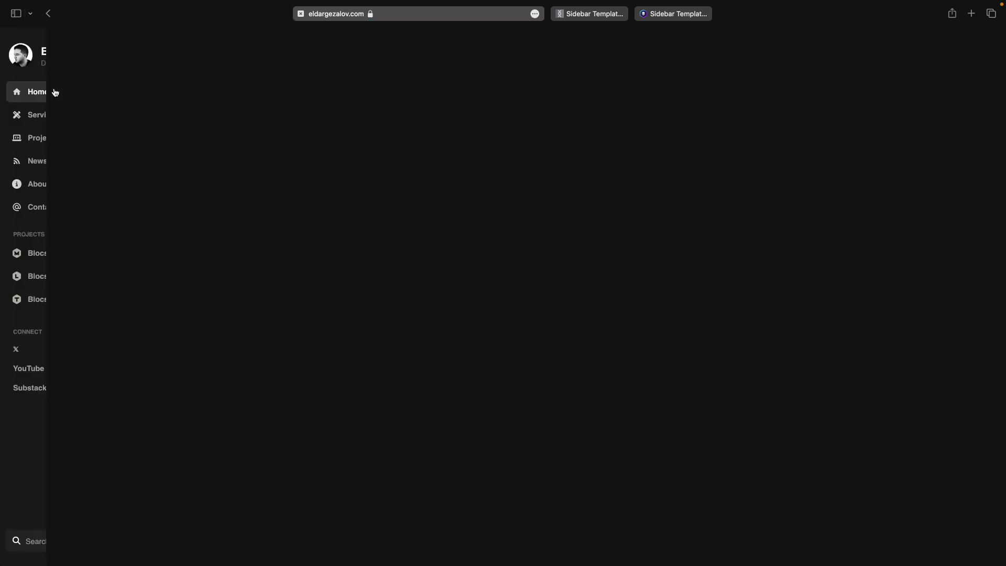
pyautogui.click(57, 115)
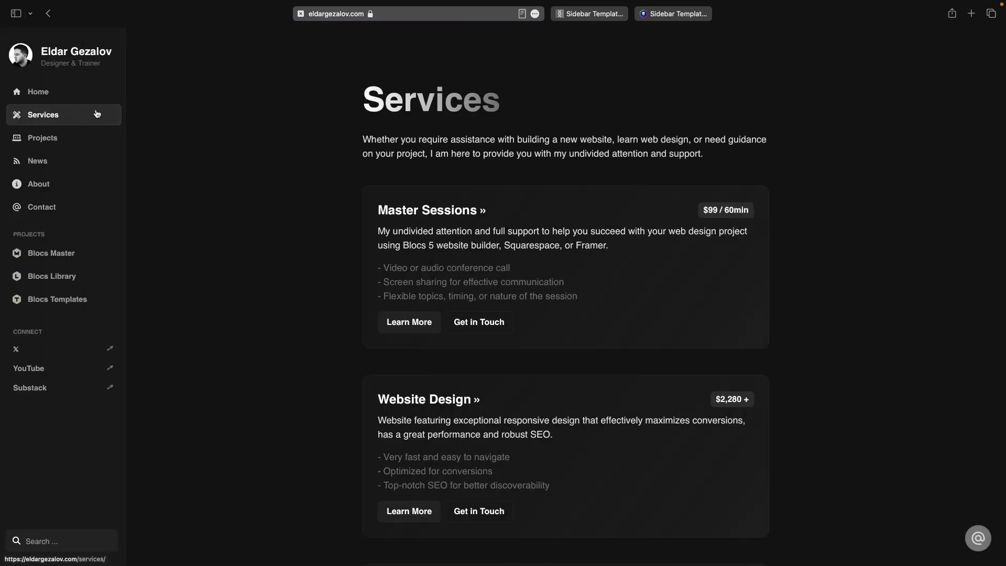
pyautogui.click(70, 161)
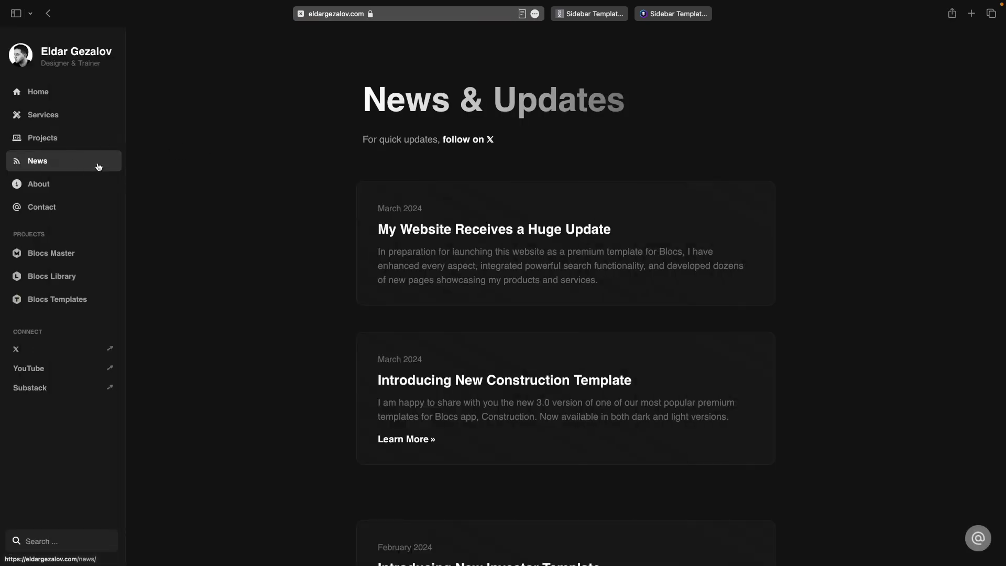
# - Open the Blocs Library project page on the personal website and look through its landing page
pyautogui.click(73, 277)
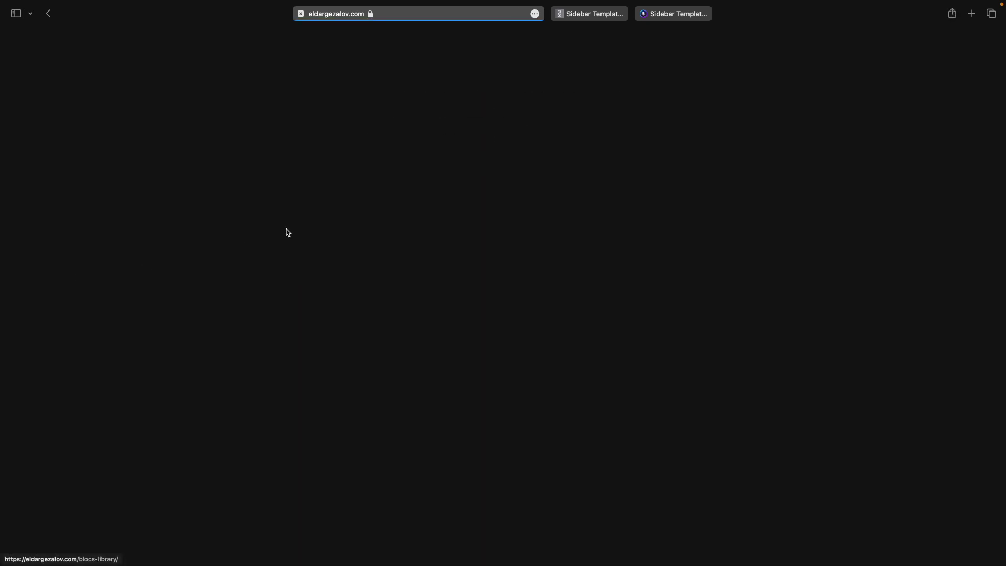
pyautogui.scroll(-6, 316, 224)
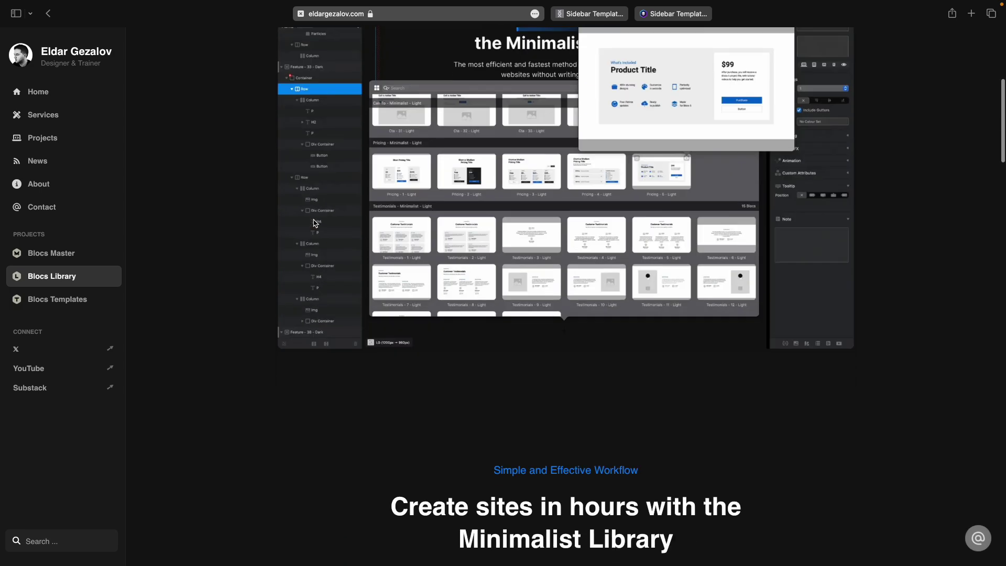
pyautogui.scroll(6, 133, 289)
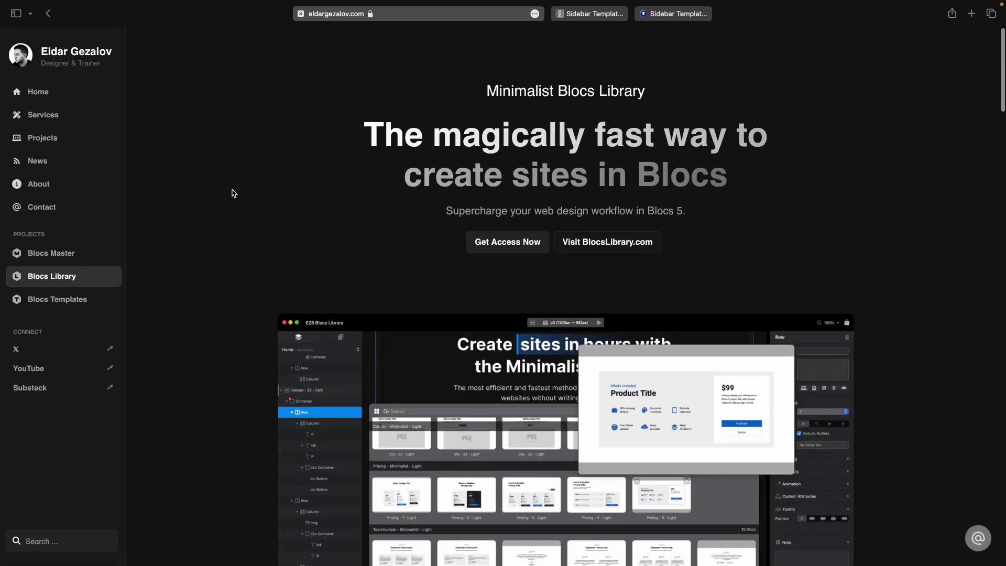
# - Take the browser out of full screen, narrow its window to the mobile layout, and move it toward the desktop's centre
pyautogui.press('ctrl+super+f')
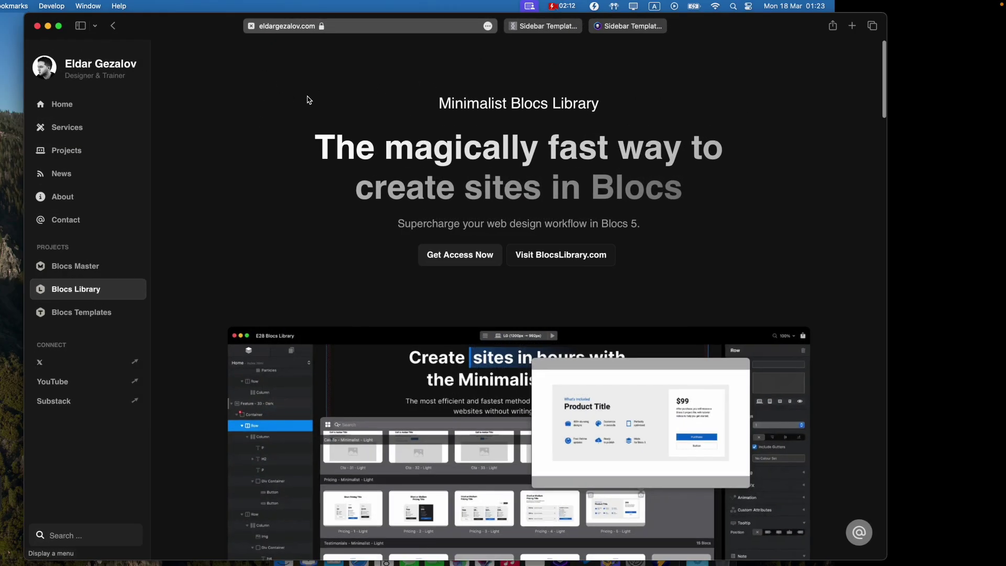
pyautogui.moveTo(880, 175); pyautogui.dragTo(475, 176)
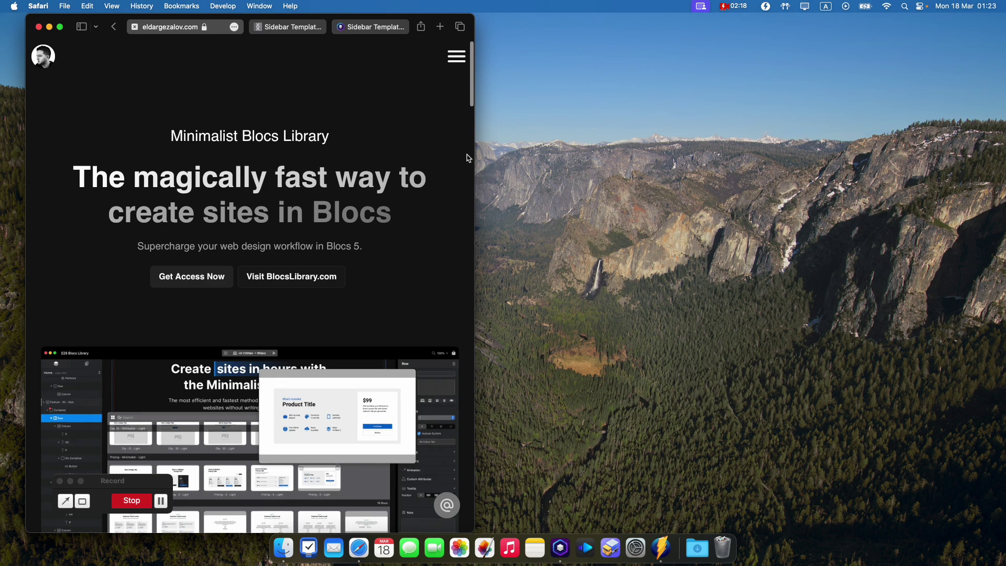
pyautogui.moveTo(425, 20); pyautogui.dragTo(594, 20)
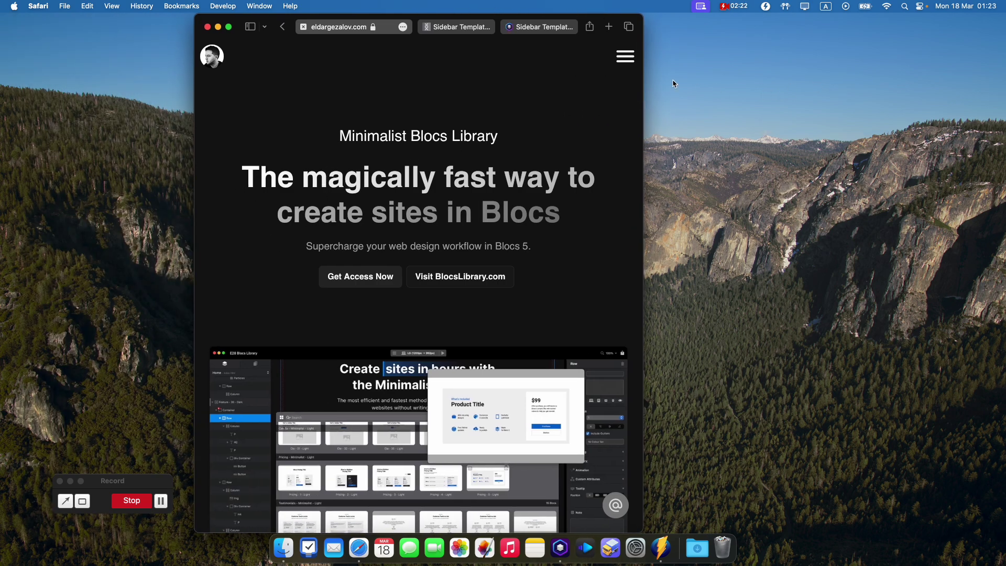
# - Open and close the mobile navigation menu, and widen the browser window until the desktop sidebar layout returns
pyautogui.click(625, 57)
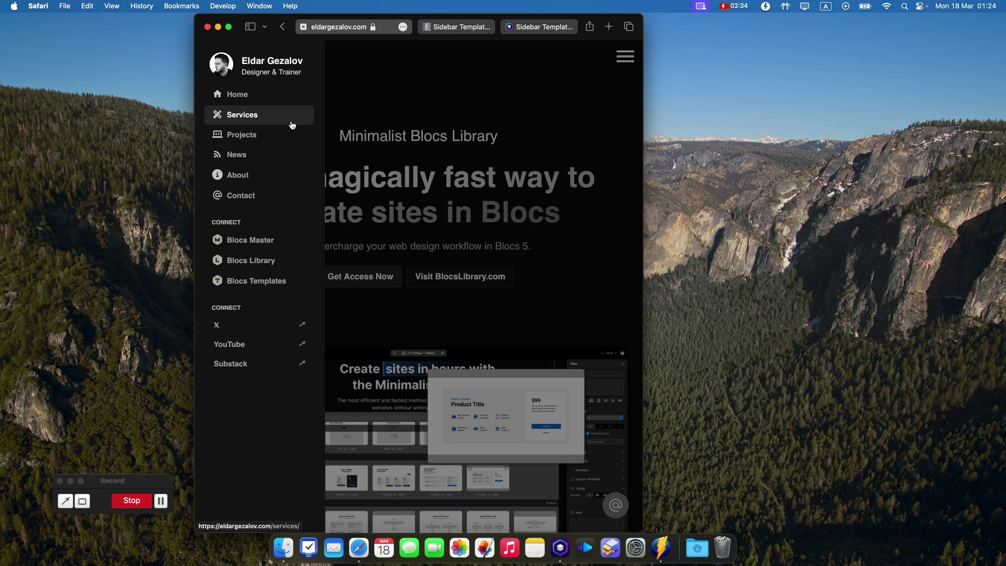
pyautogui.click(473, 82)
pyautogui.moveTo(643, 122); pyautogui.dragTo(962, 128)
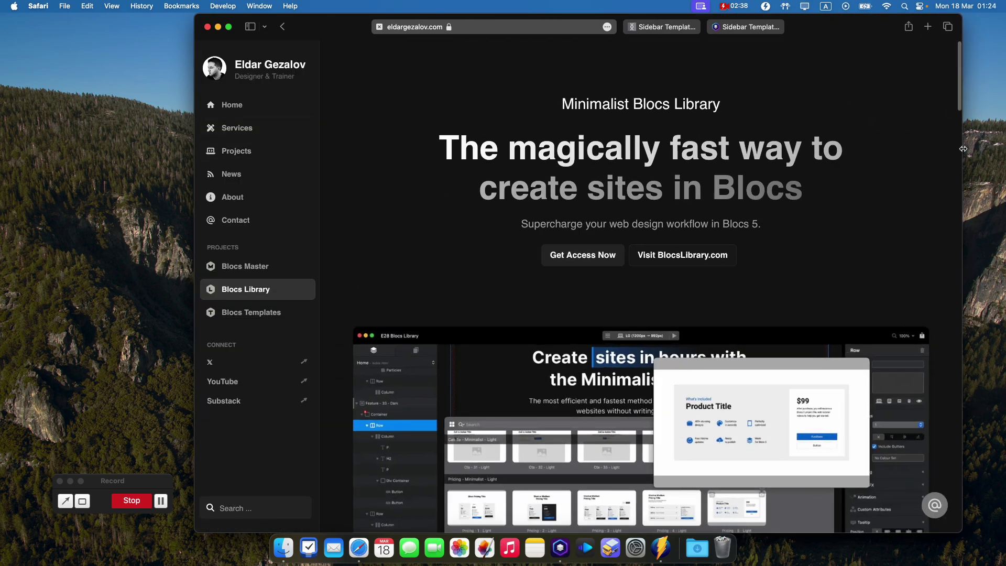
# - Narrow the browser window to check the mobile navigation menu, and widen it again to the desktop sidebar layout
pyautogui.moveTo(962, 148); pyautogui.dragTo(661, 150)
pyautogui.click(638, 58)
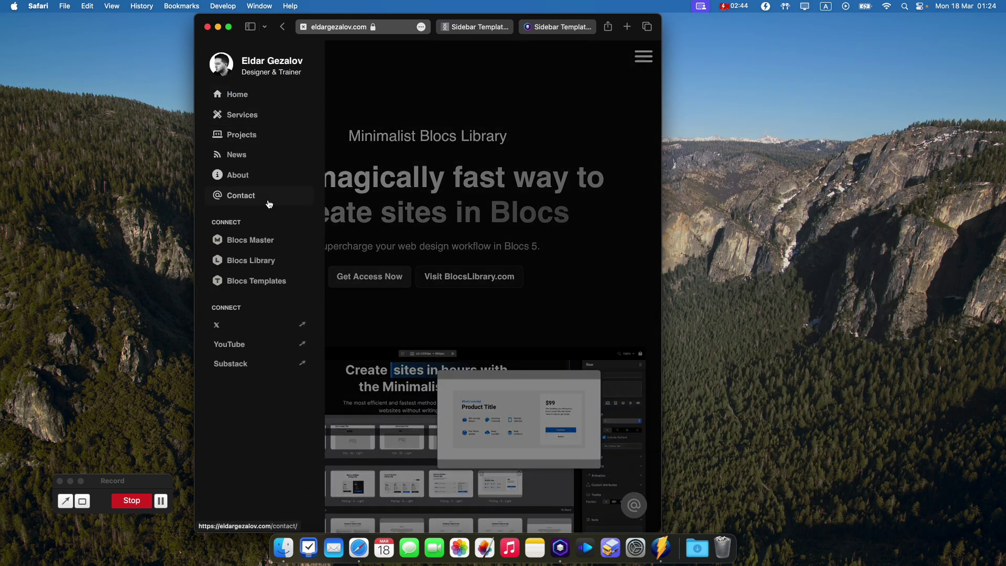
pyautogui.moveTo(661, 175); pyautogui.dragTo(898, 172)
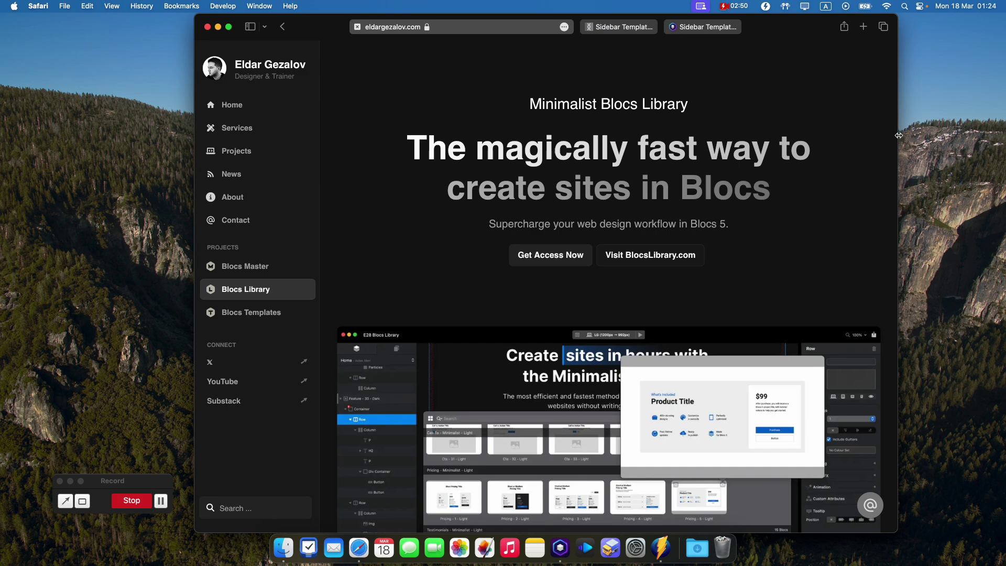
pyautogui.moveTo(898, 137)
pyautogui.mouseDown()
pyautogui.moveTo(675, 141)
pyautogui.moveTo(912, 139)
pyautogui.mouseUp()
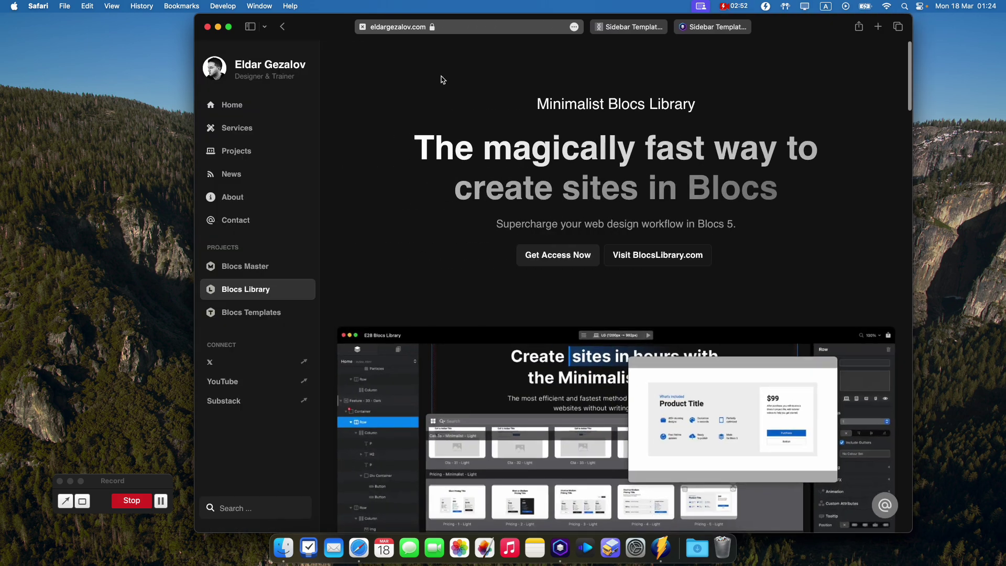
# - Return the browser to full screen and open the personal website's Home page
pyautogui.click(229, 27)
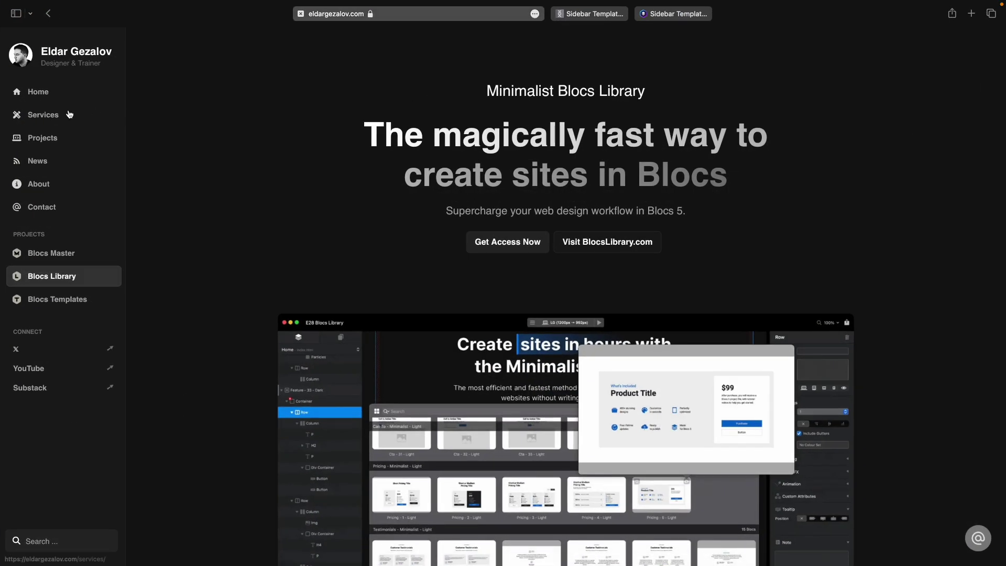
pyautogui.click(52, 96)
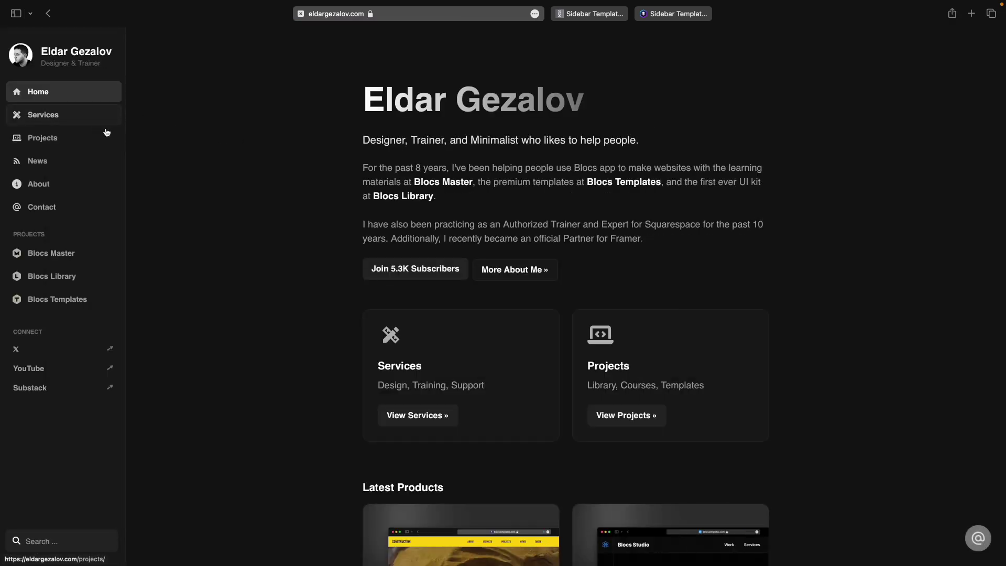
# - Switch to Blocs, and show and hide the Desktop Menu bloc on the Home page canvas
pyautogui.hotkey('ctrl', 'Right')
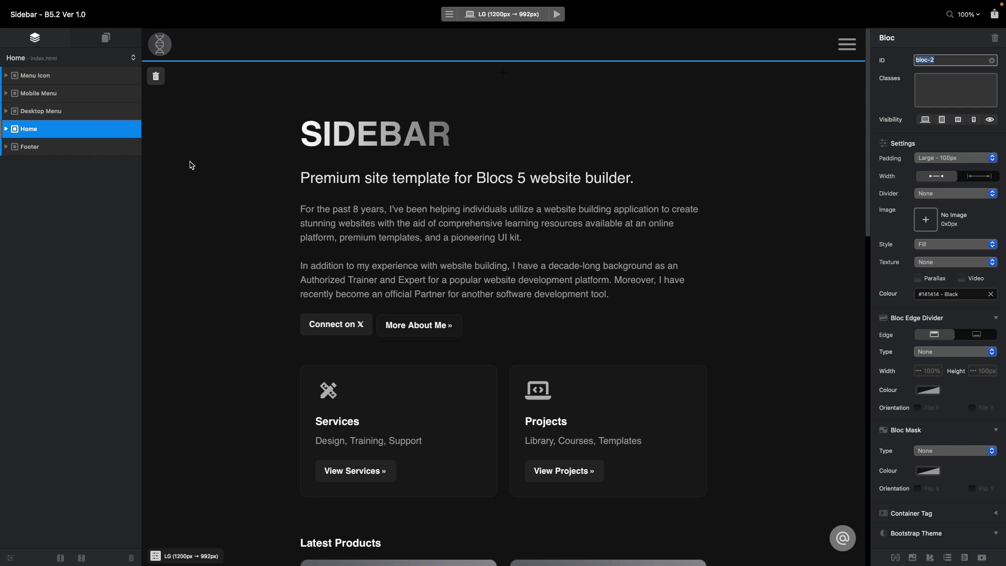
pyautogui.click(132, 112)
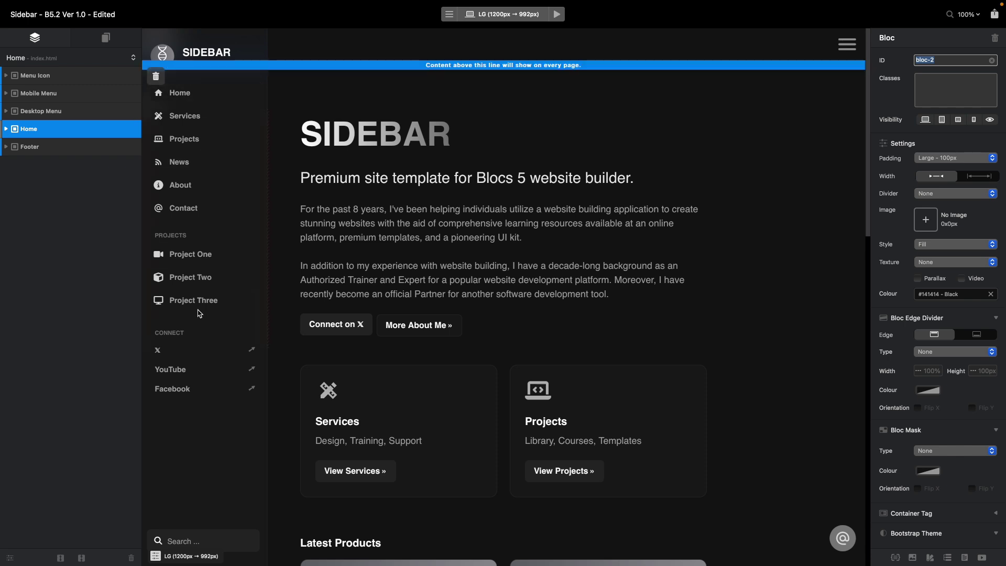
pyautogui.click(133, 113)
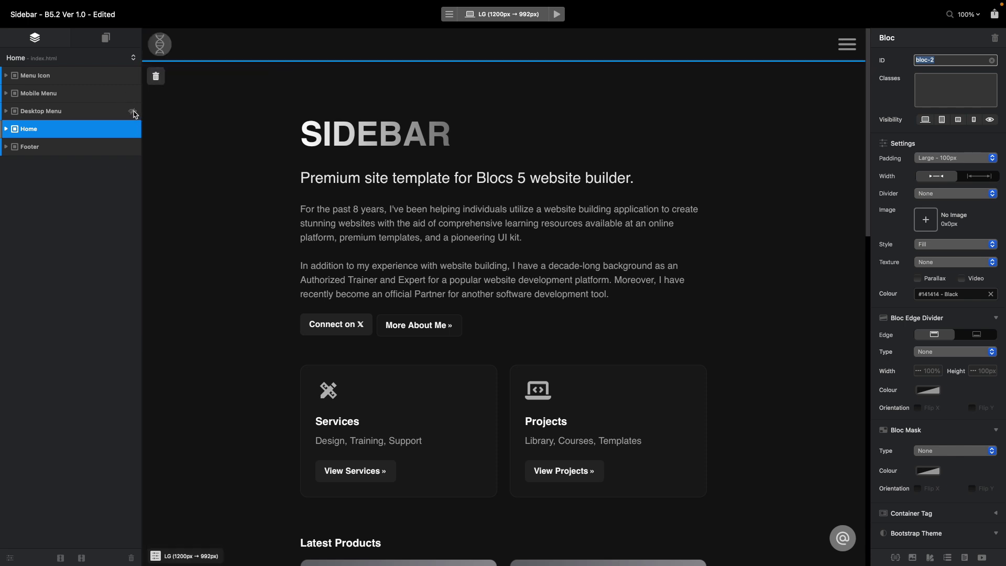
# - Preview the Home page, leave the preview, and show the Desktop Menu bloc on the canvas
pyautogui.click(557, 14)
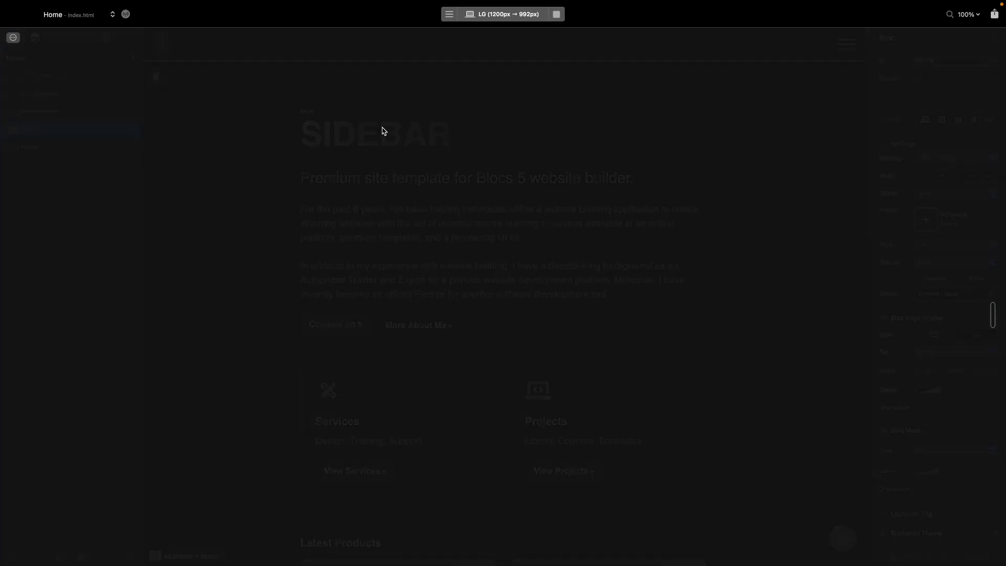
pyautogui.click(557, 14)
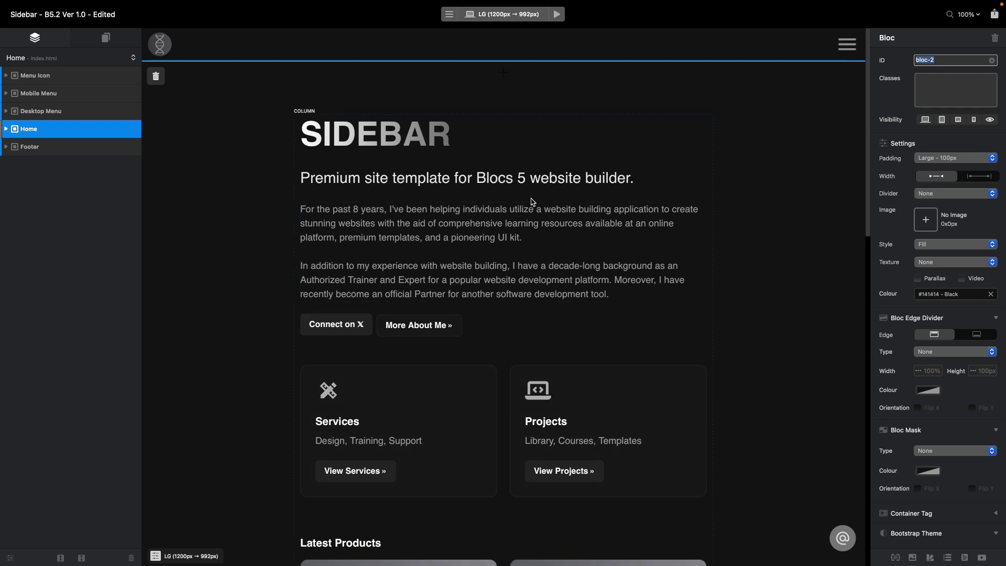
pyautogui.click(131, 111)
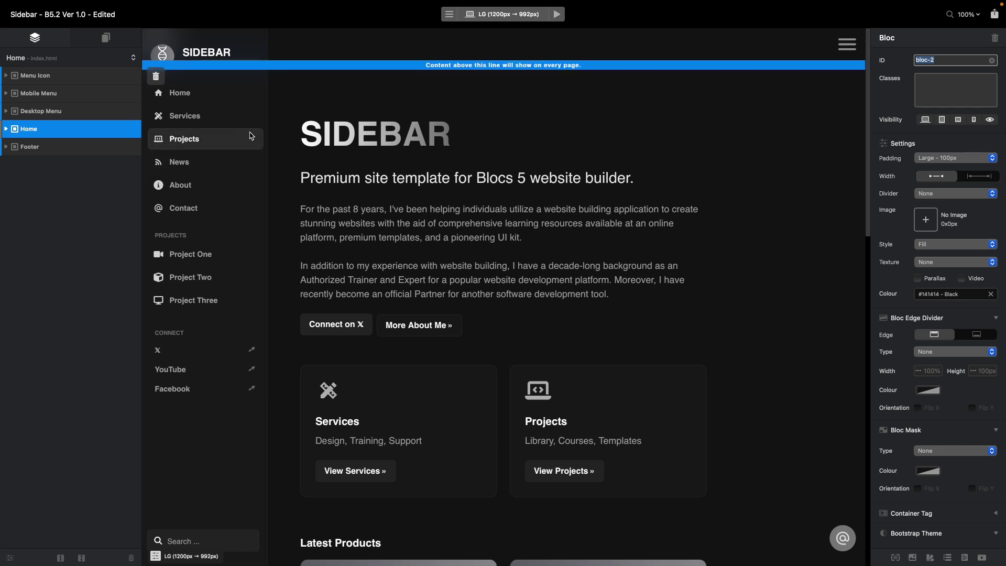
# - Examine the settings of the Contact, News, Projects and Services sidebar links, including the Services label
pyautogui.click(219, 194)
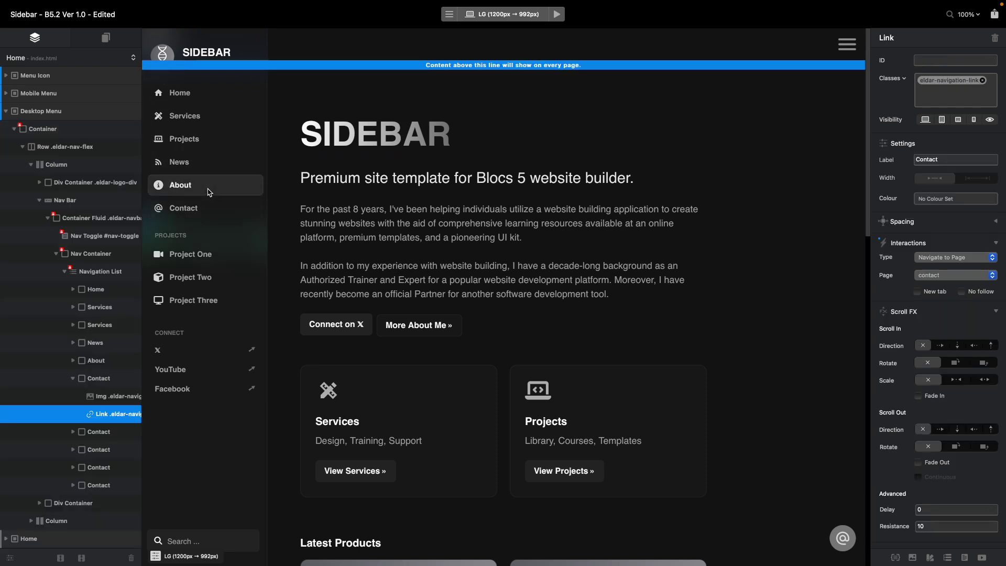
pyautogui.click(209, 162)
pyautogui.click(194, 139)
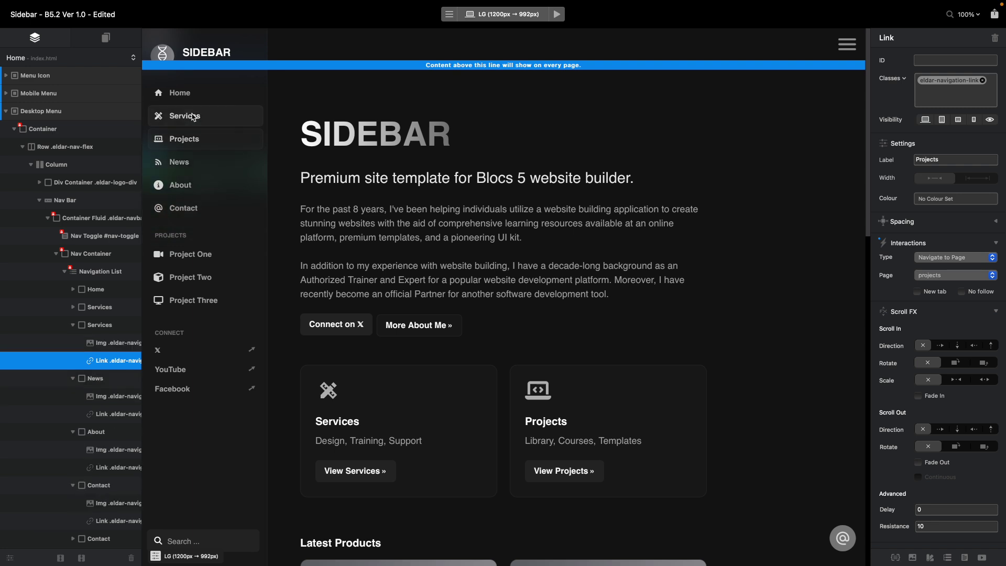
pyautogui.click(193, 118)
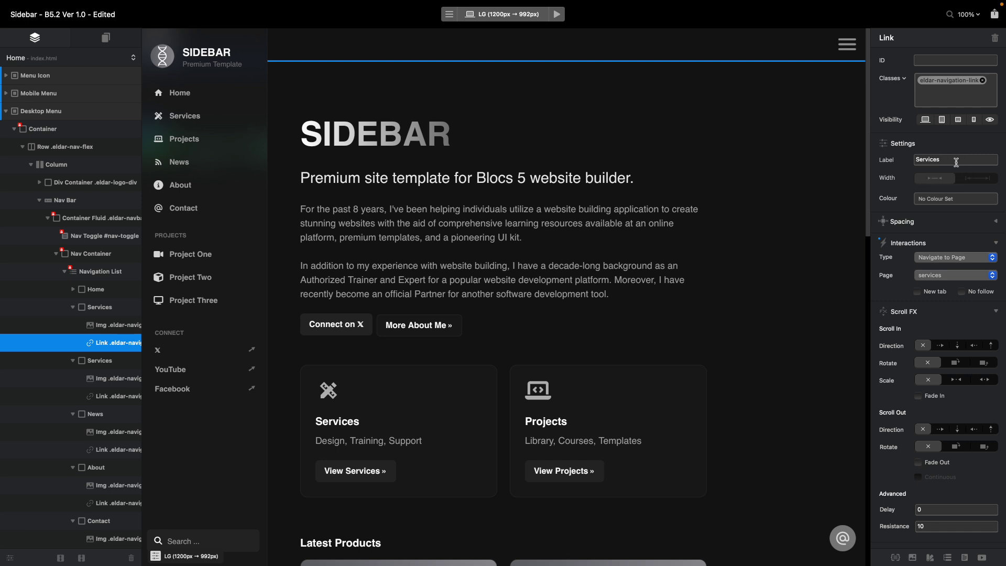
pyautogui.moveTo(967, 160); pyautogui.dragTo(914, 160)
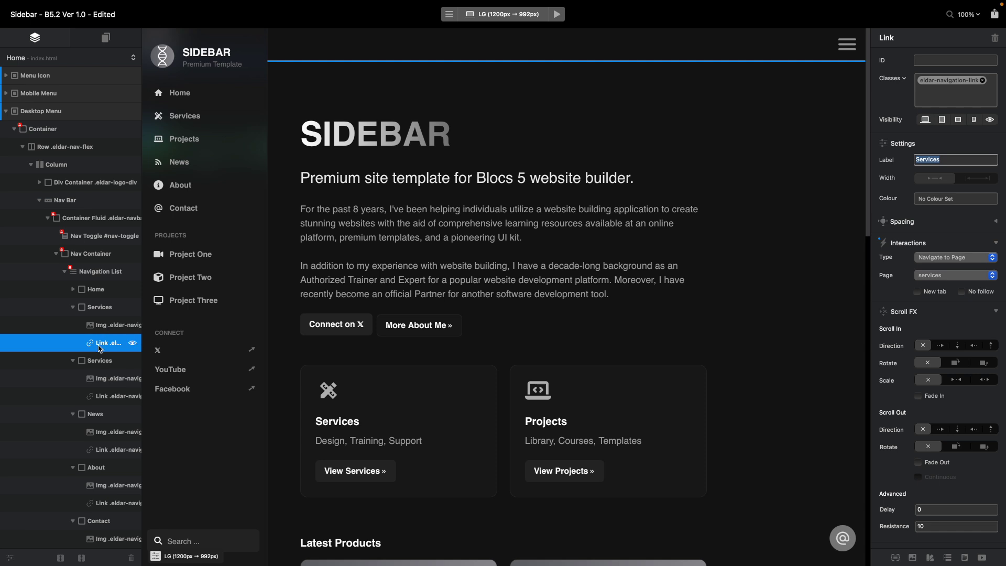
# - Examine the Projects and News links in the layer tree and on the canvas, alternating between the two
pyautogui.click(105, 396)
pyautogui.click(181, 163)
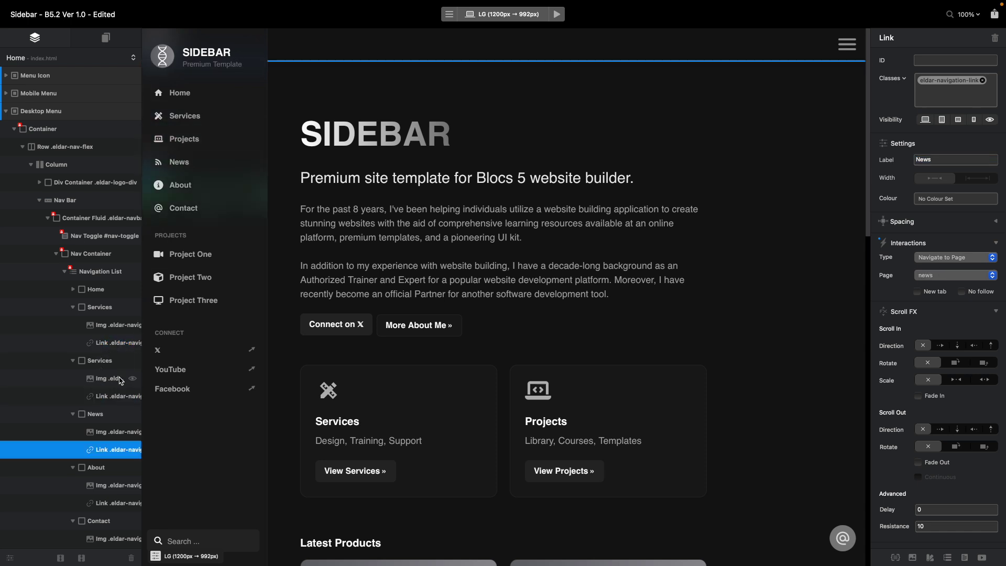
pyautogui.scroll(-3, 126, 446)
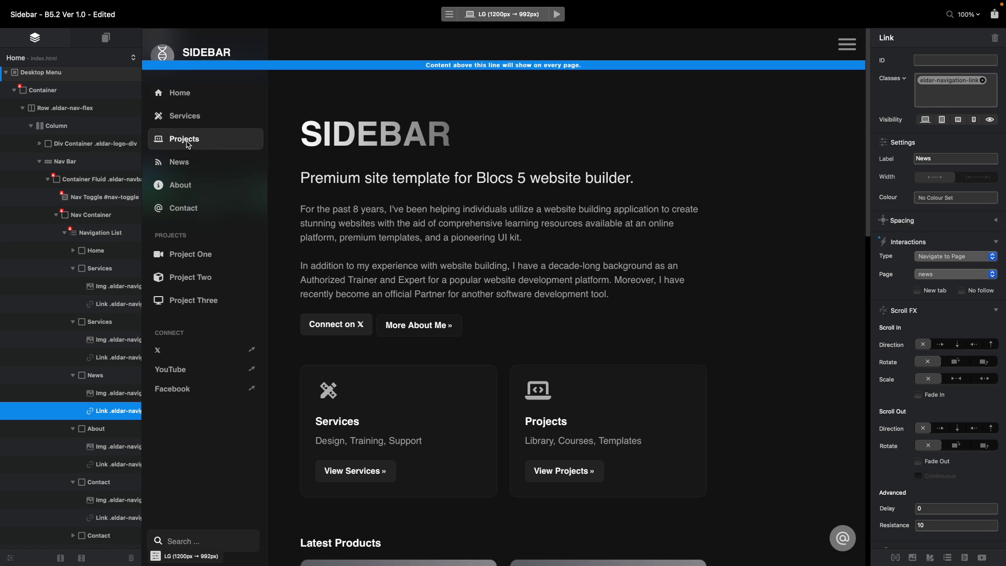
pyautogui.click(160, 143)
pyautogui.click(179, 162)
pyautogui.click(159, 143)
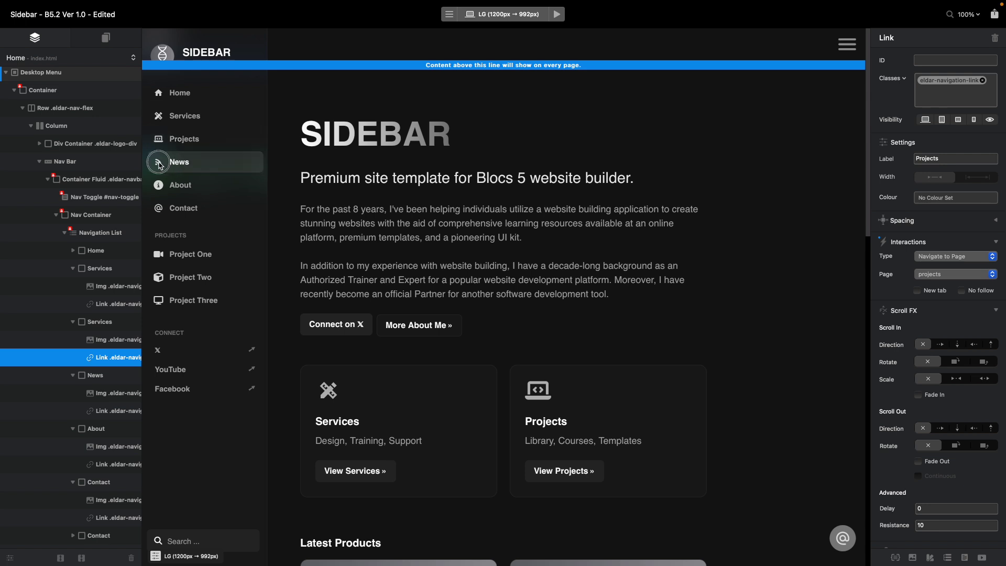
pyautogui.click(162, 160)
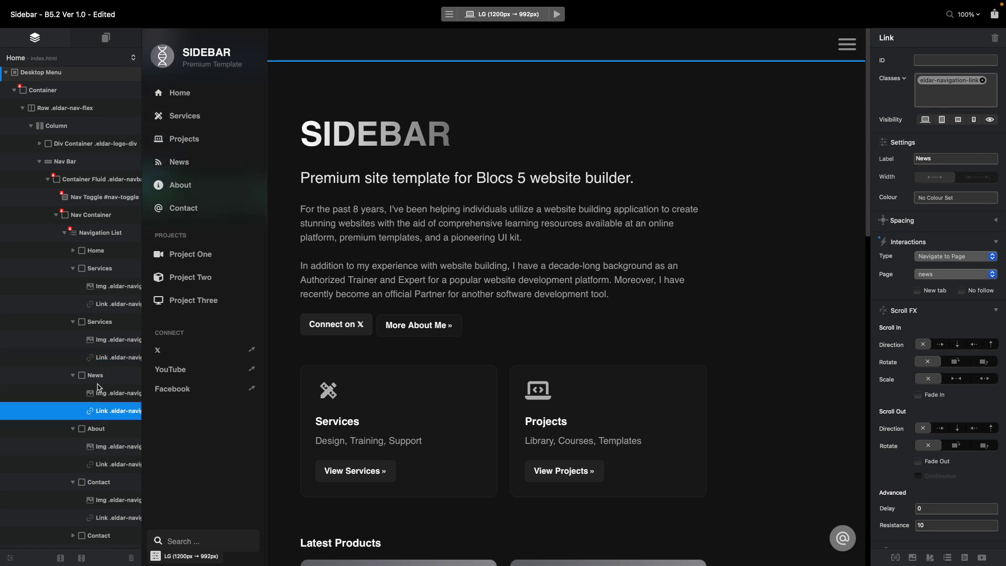
# - Select the Projects link's icon image, view its source file in the Asset Manager, and close the manager
pyautogui.click(92, 342)
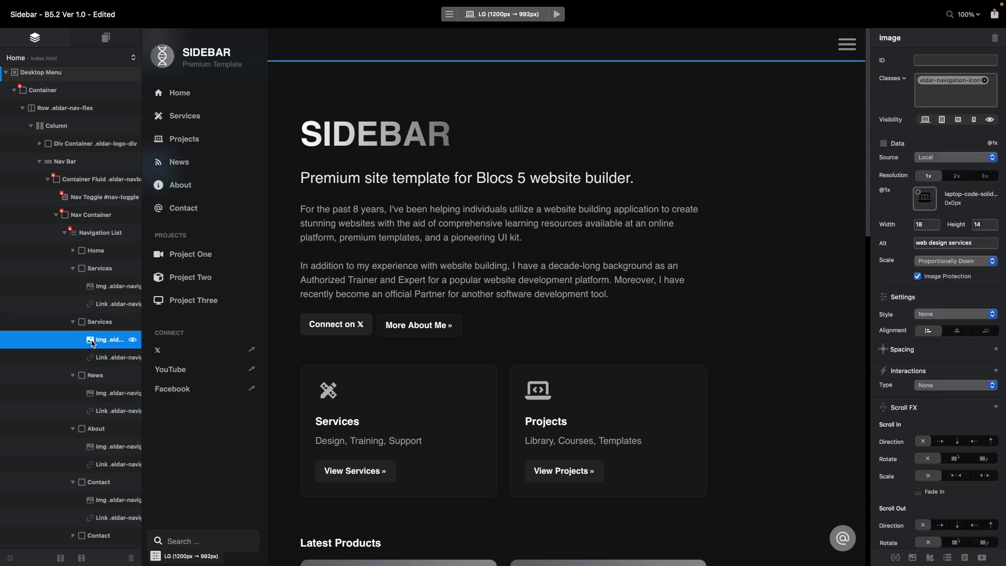
pyautogui.click(925, 199)
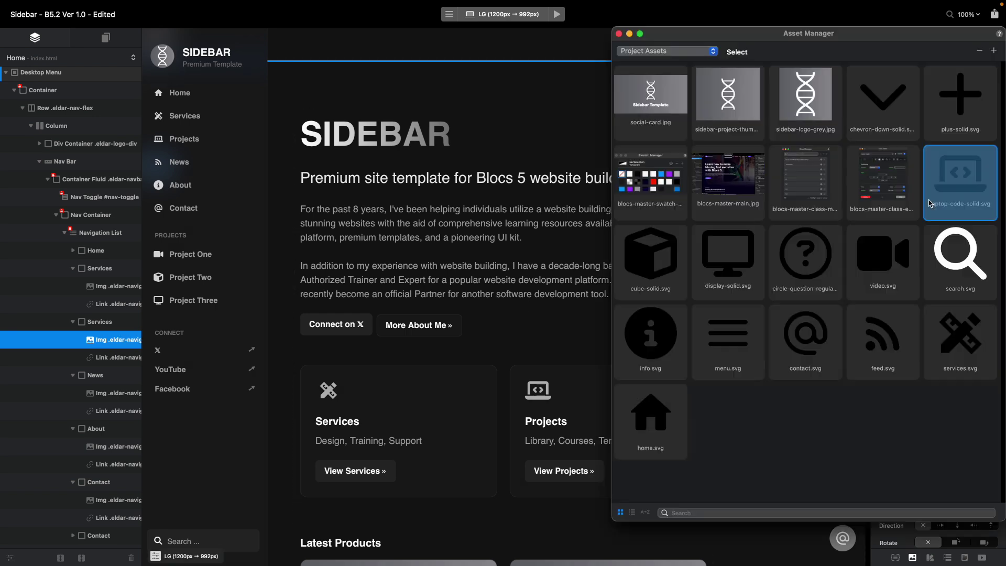
pyautogui.moveTo(922, 33); pyautogui.dragTo(813, 35)
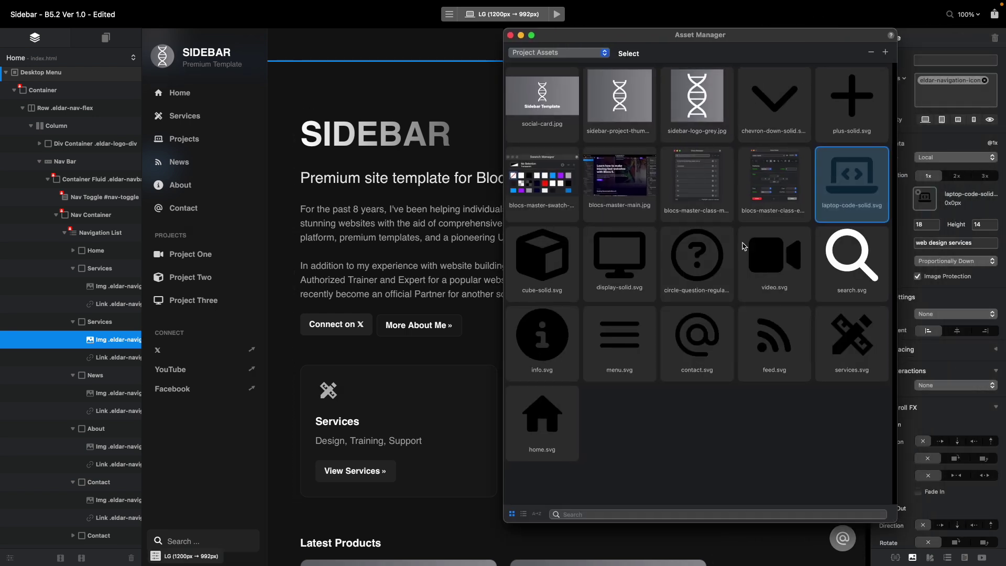
pyautogui.click(510, 35)
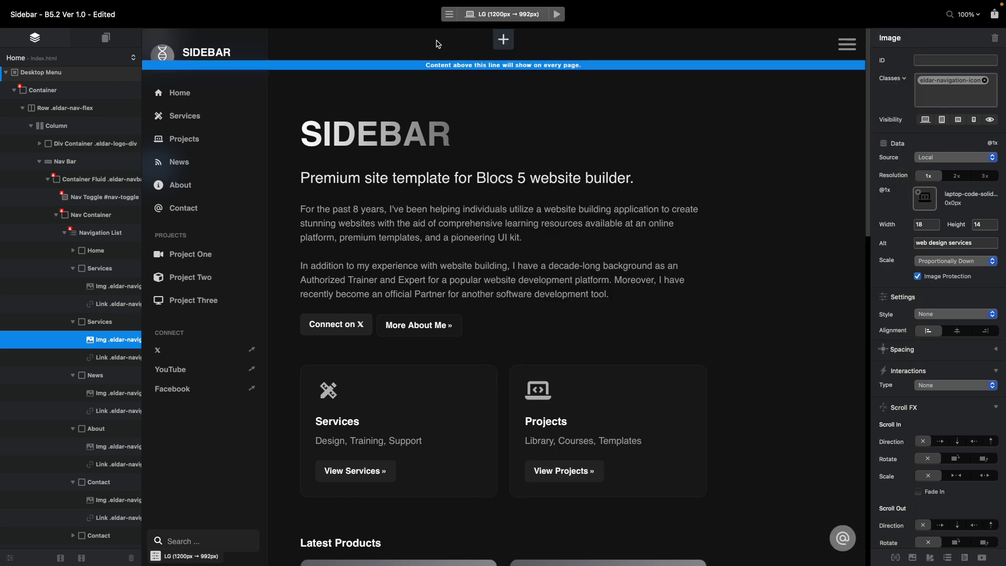
# - Remove the eldar-sidebar class from the Desktop Menu bloc, and select the About and News links in the unstyled menu
pyautogui.scroll(3, 111, 132)
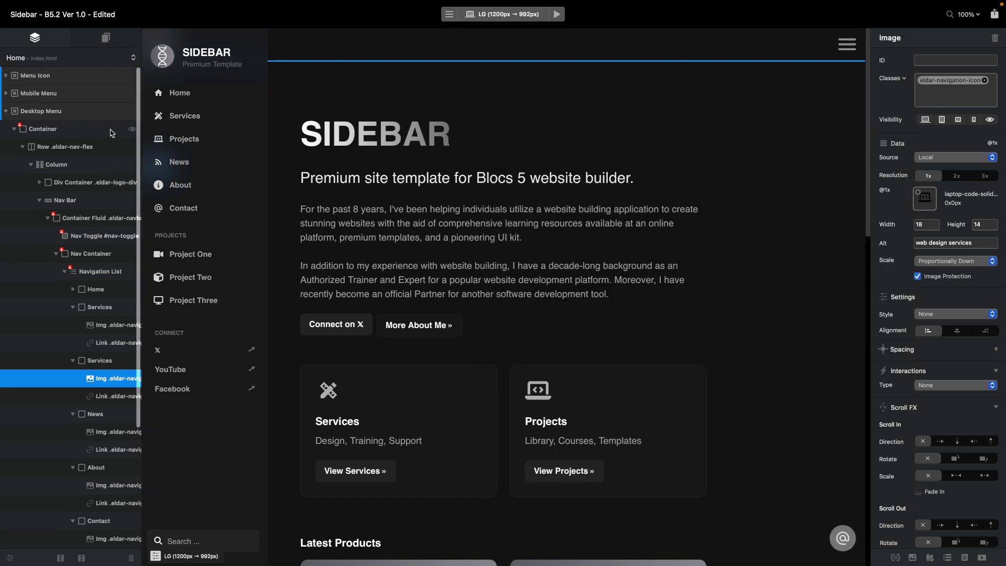
pyautogui.click(59, 115)
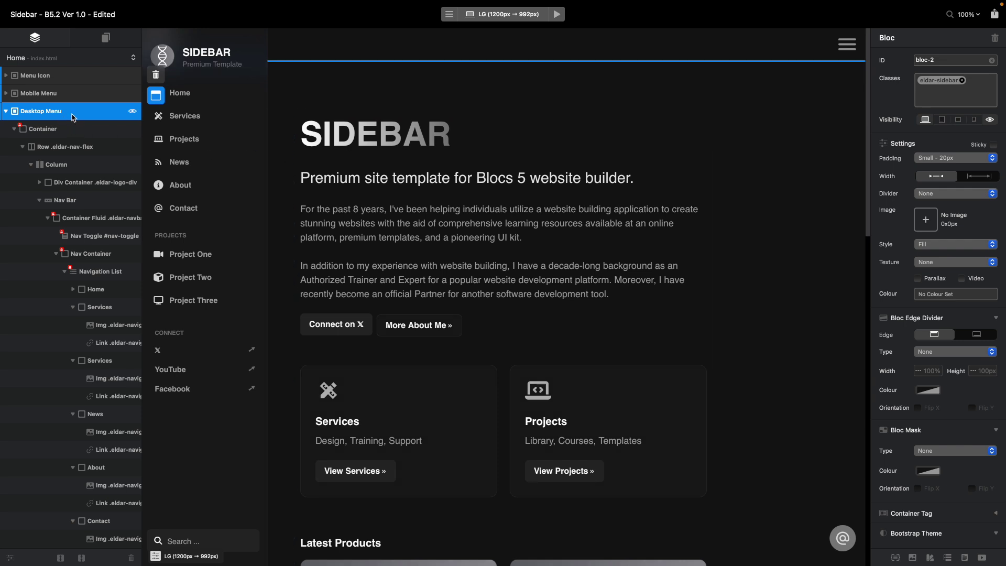
pyautogui.click(970, 93)
pyautogui.click(963, 81)
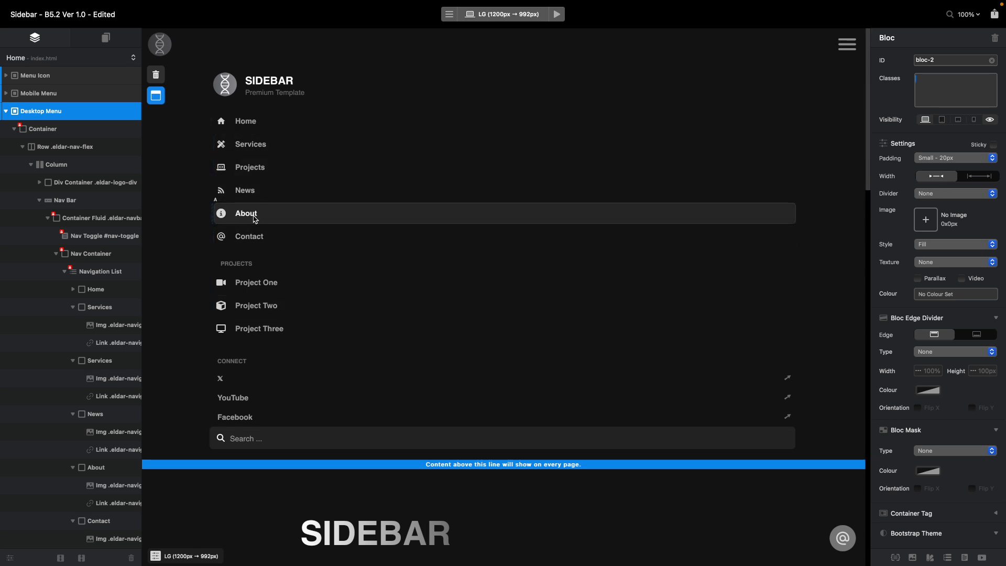
pyautogui.click(224, 212)
pyautogui.doubleClick(223, 210)
pyautogui.click(223, 194)
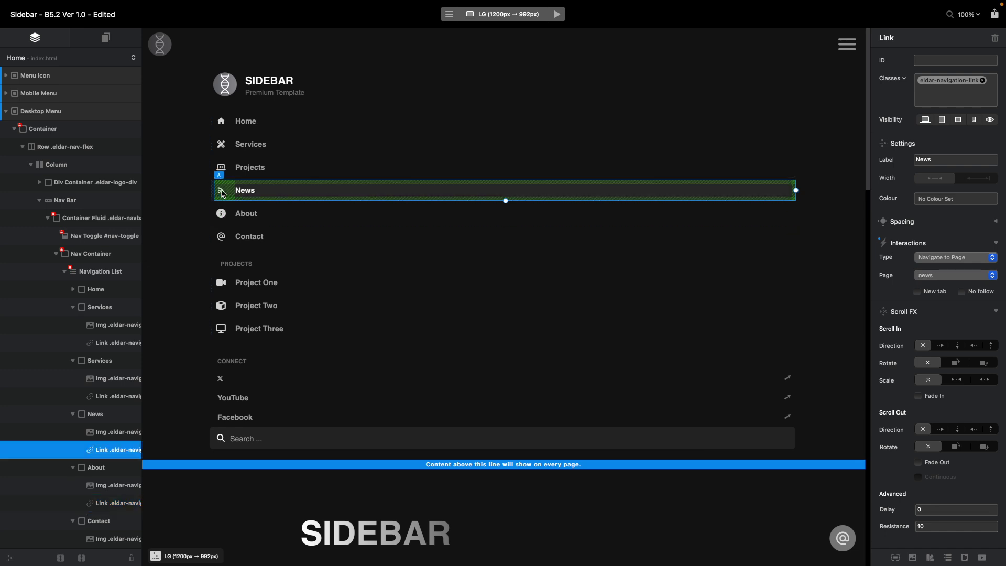
# - Add the eldar-sidebar class to the Desktop Menu bloc
pyautogui.click(52, 109)
pyautogui.click(946, 88)
pyautogui.write('eldar-sidebar')
pyautogui.press('Return')
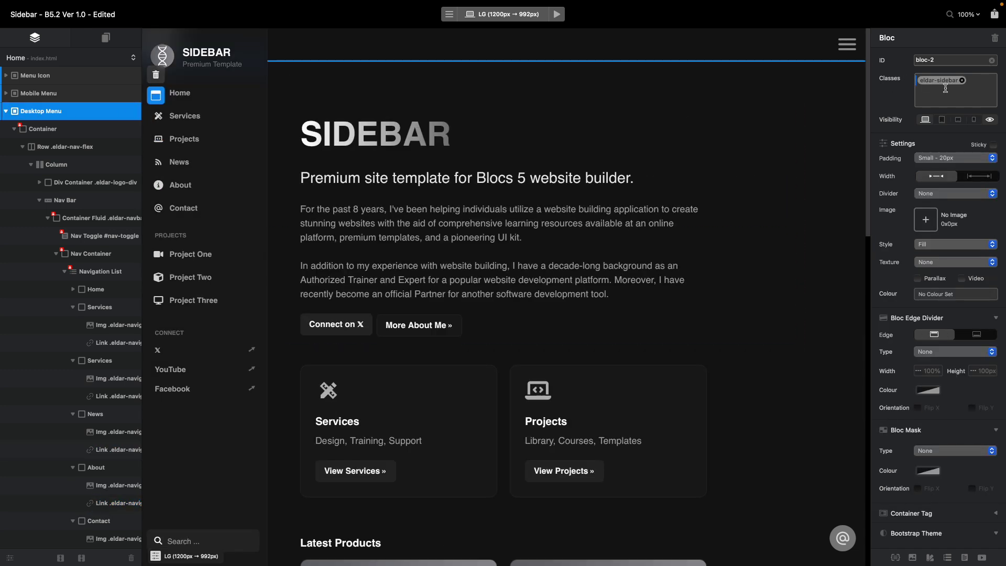
# - Select the Services link in the sidebar, and examine its label and target page settings
pyautogui.click(187, 115)
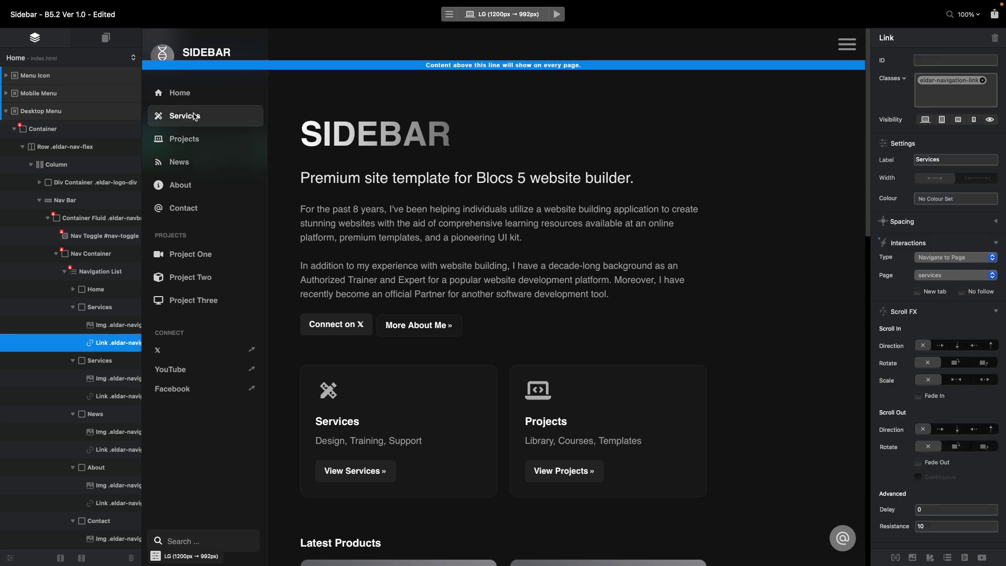
pyautogui.doubleClick(950, 157)
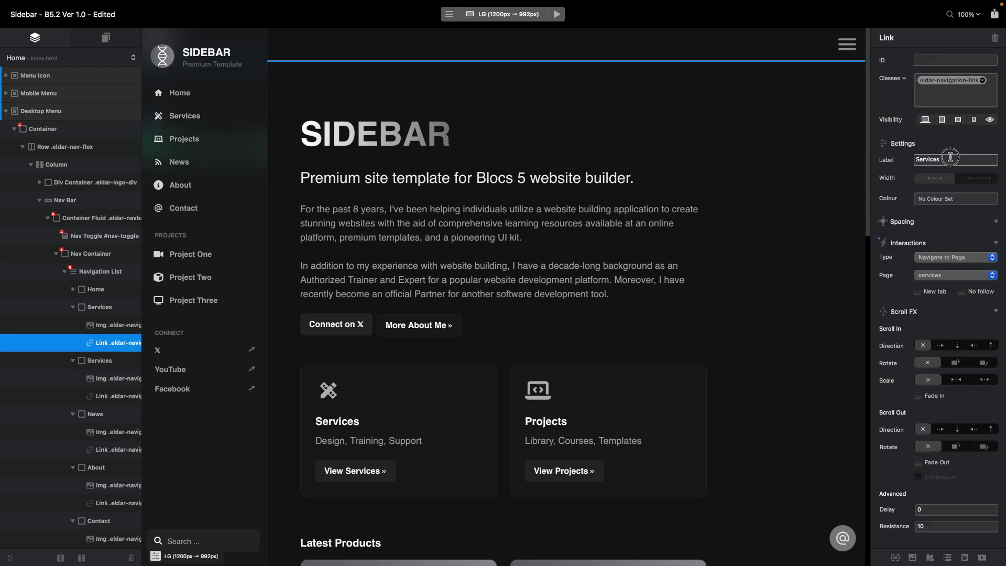
pyautogui.click(957, 279)
pyautogui.click(893, 272)
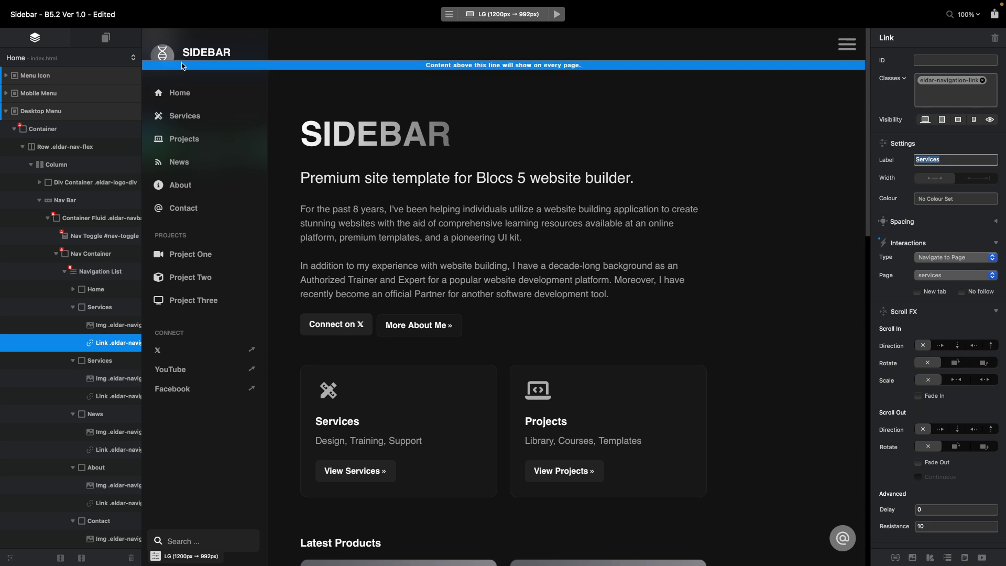
# - Select the SIDEBAR logo link and its parent paragraph, and look for the logo text's editing options
pyautogui.click(204, 54)
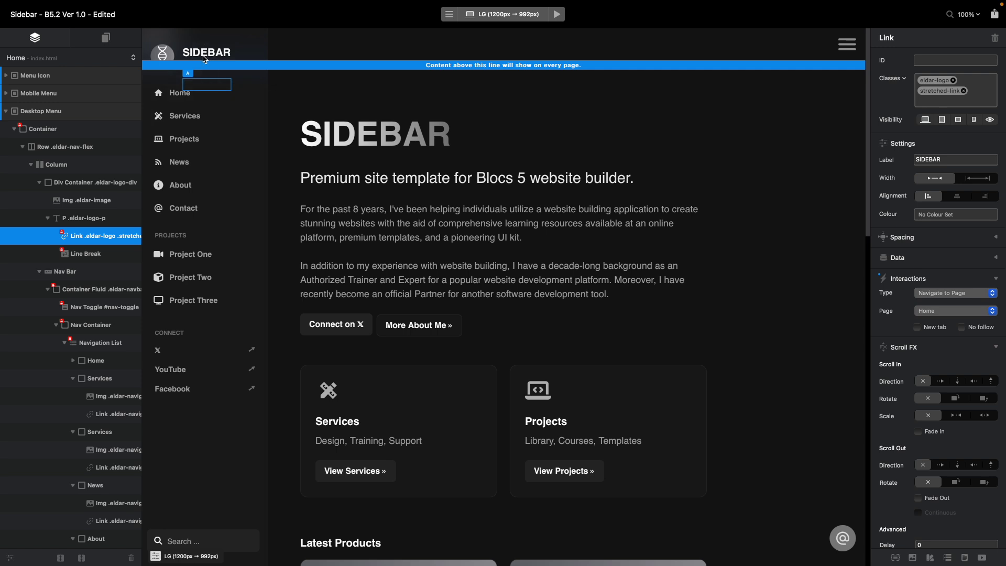
pyautogui.click(84, 219)
pyautogui.click(209, 55)
pyautogui.rightClick(196, 50)
pyautogui.click(177, 51)
pyautogui.rightClick(219, 48)
pyautogui.click(203, 48)
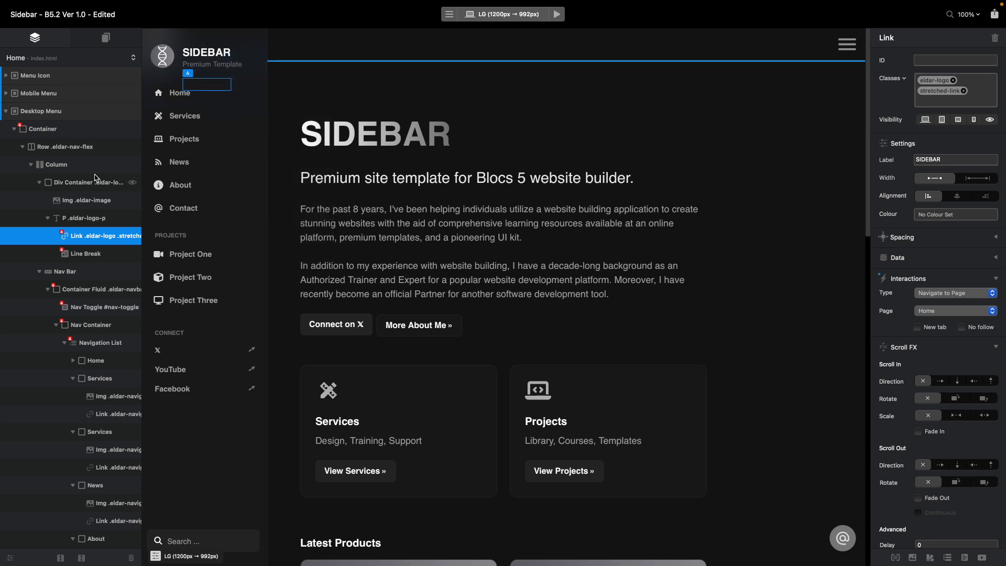
# - Open the logo paragraph in Writer Mode, select its Premium Template text, and close the editor without changing it
pyautogui.click(85, 218)
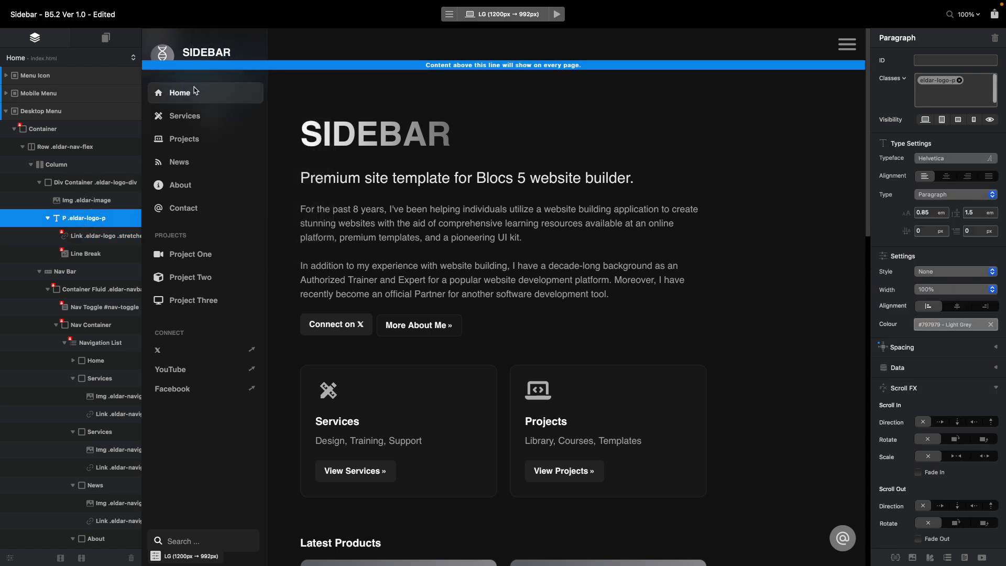
pyautogui.rightClick(239, 52)
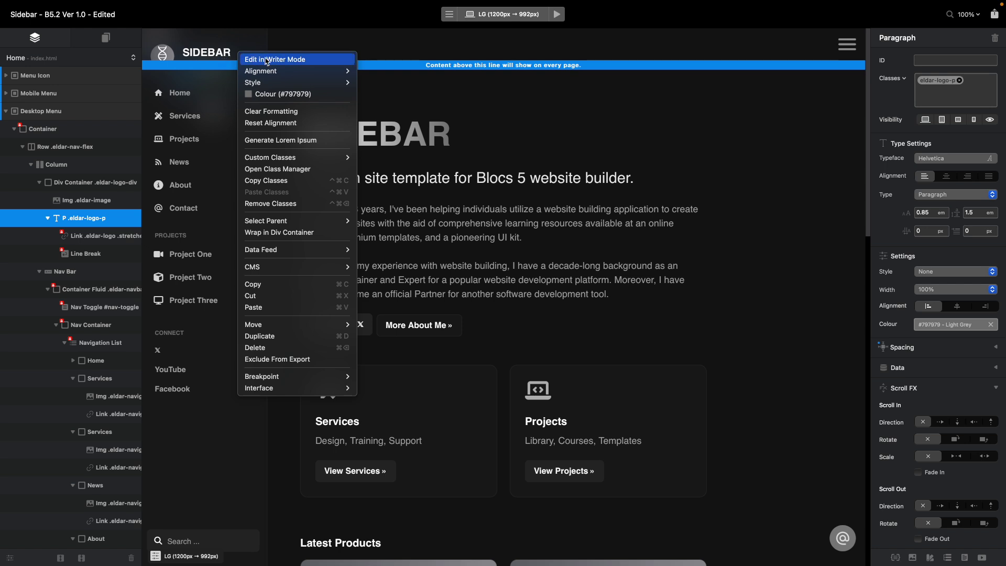
pyautogui.click(275, 60)
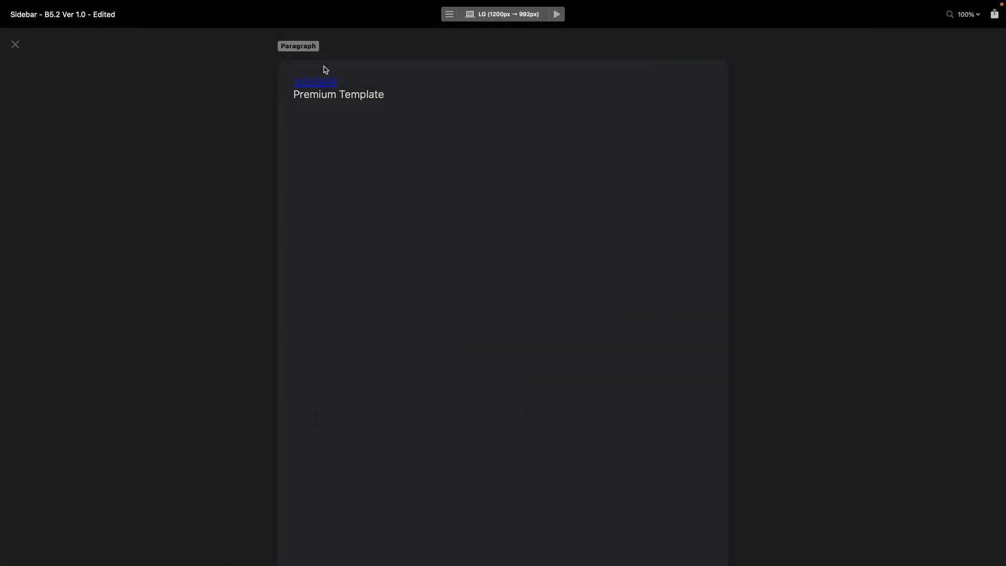
pyautogui.moveTo(402, 96); pyautogui.dragTo(300, 95)
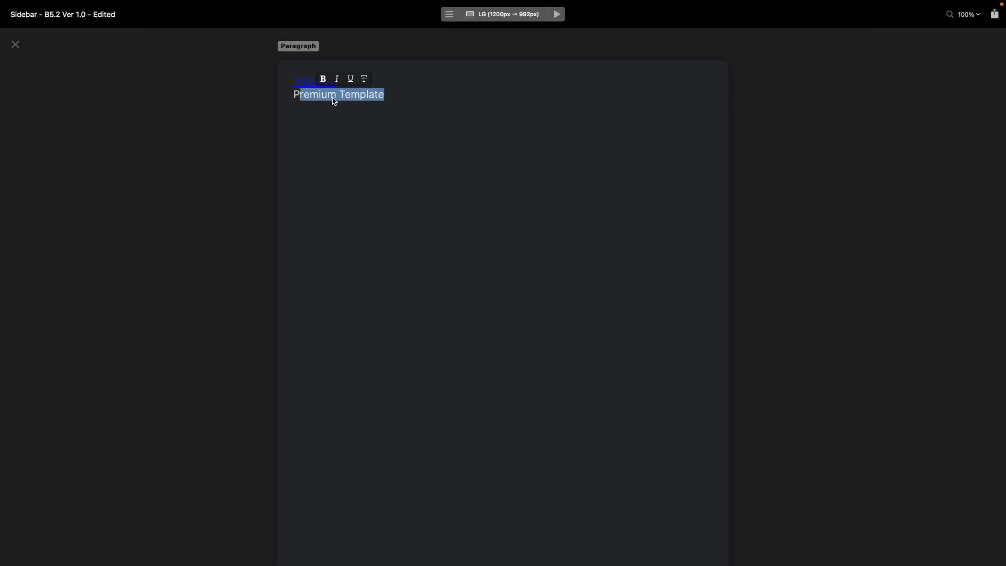
pyautogui.click(15, 45)
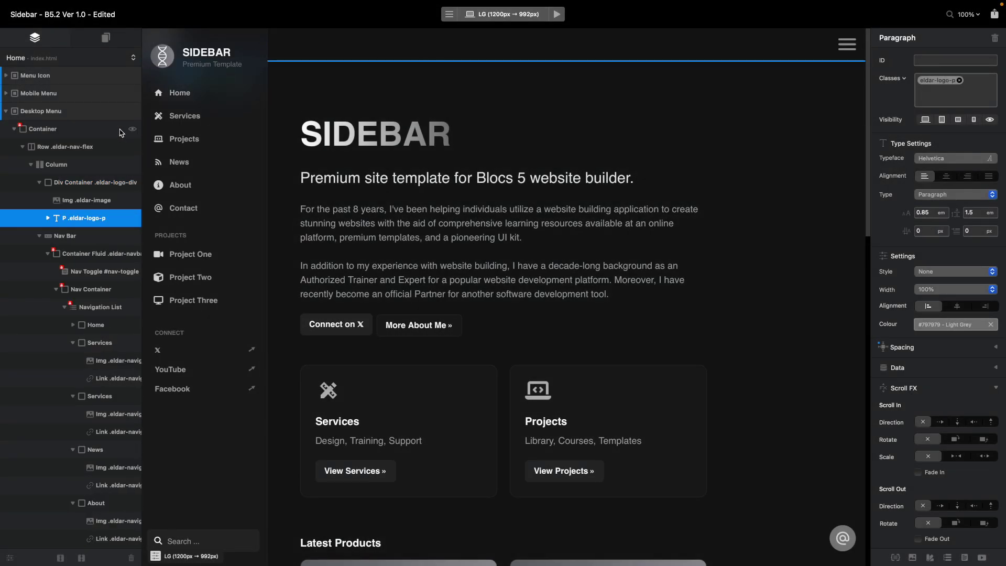
# - Try Project as the label of the SIDEBAR logo link, and restore the label to SIDEBAR
pyautogui.click(222, 58)
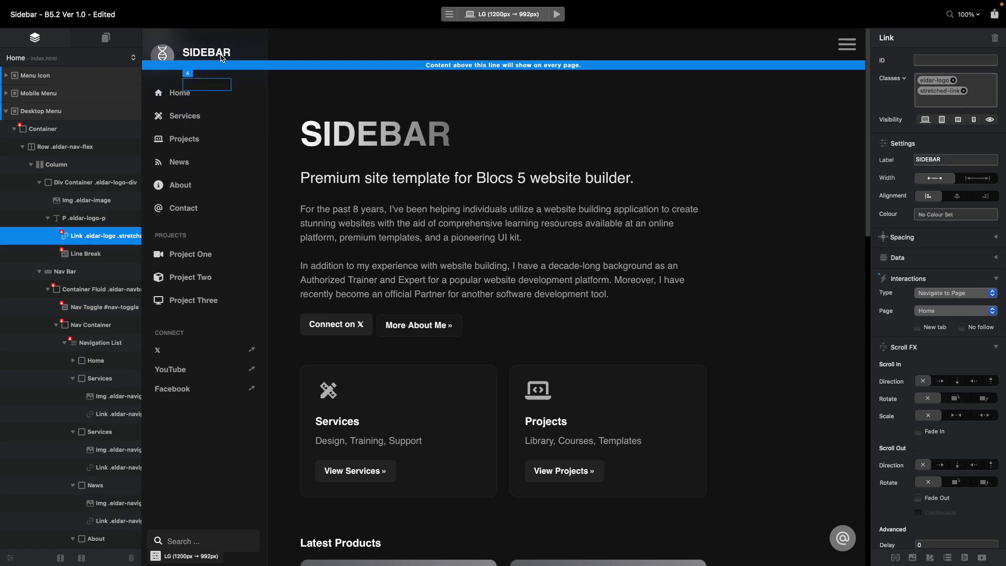
pyautogui.doubleClick(944, 159)
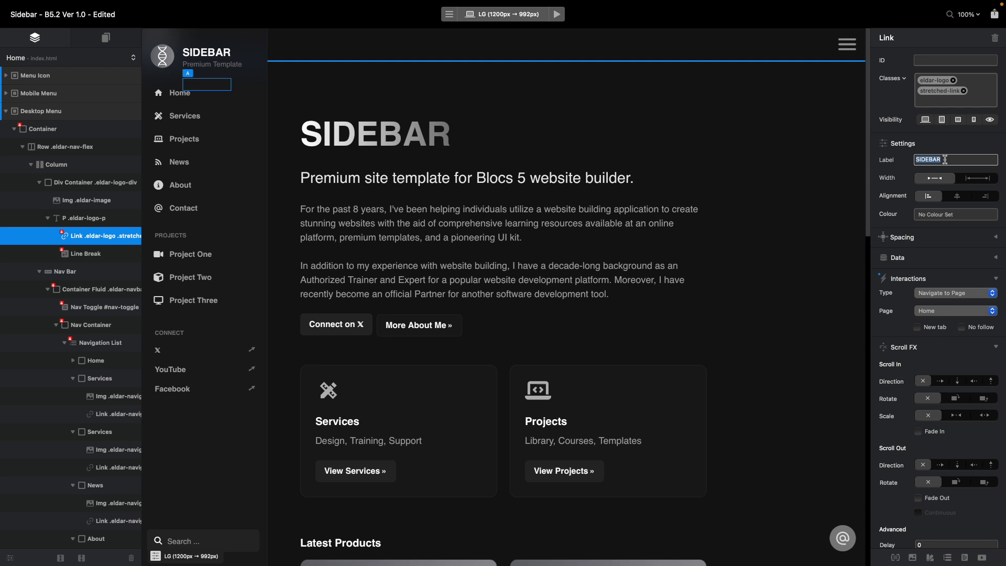
pyautogui.write('Project')
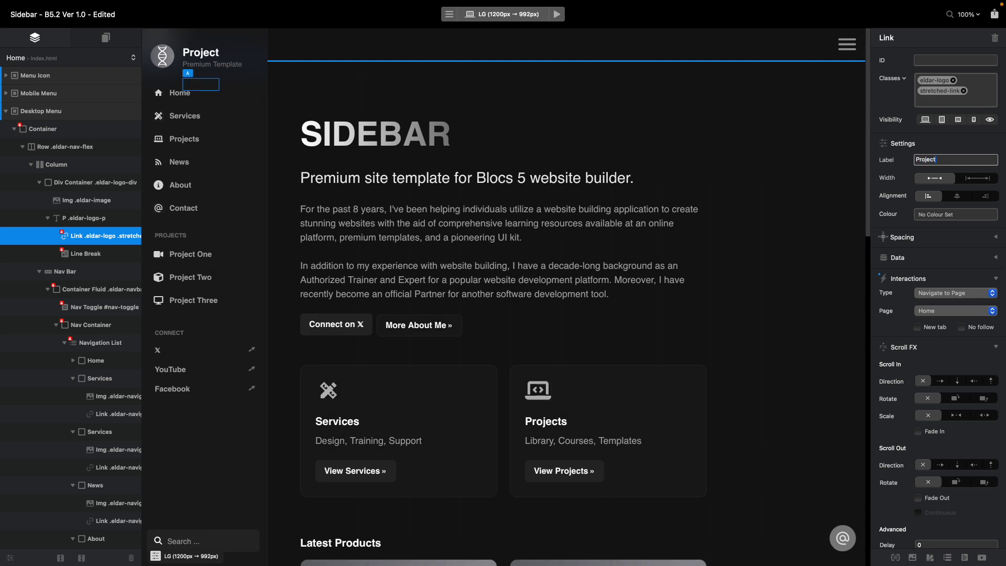
pyautogui.press('super+a')
pyautogui.write('A')
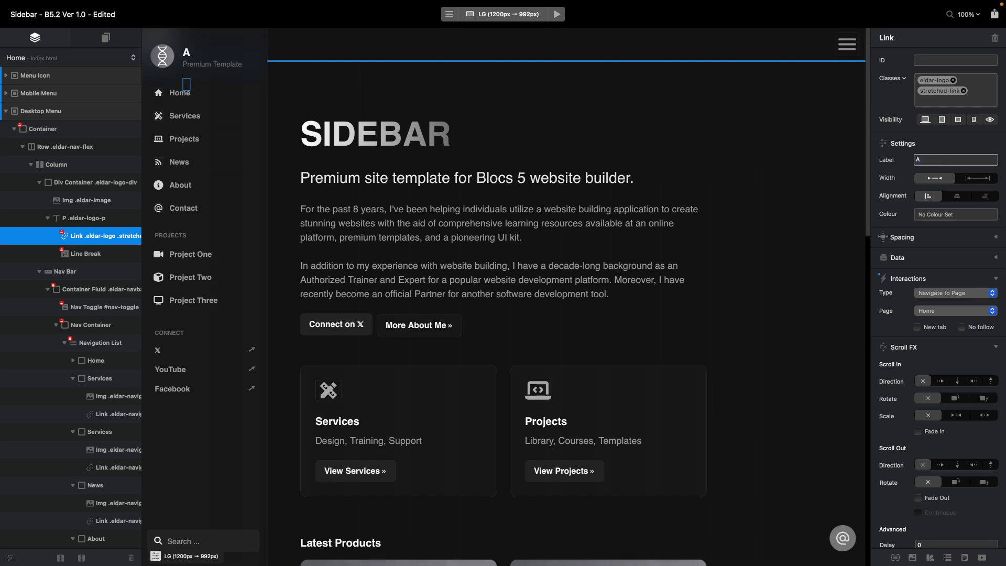
pyautogui.write('IDEBAR')
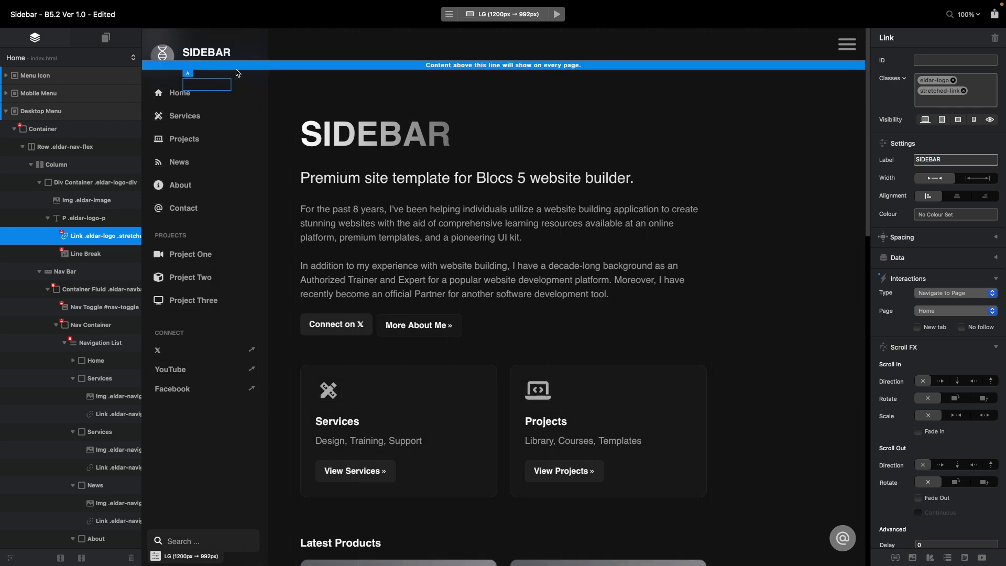
pyautogui.click(400, 93)
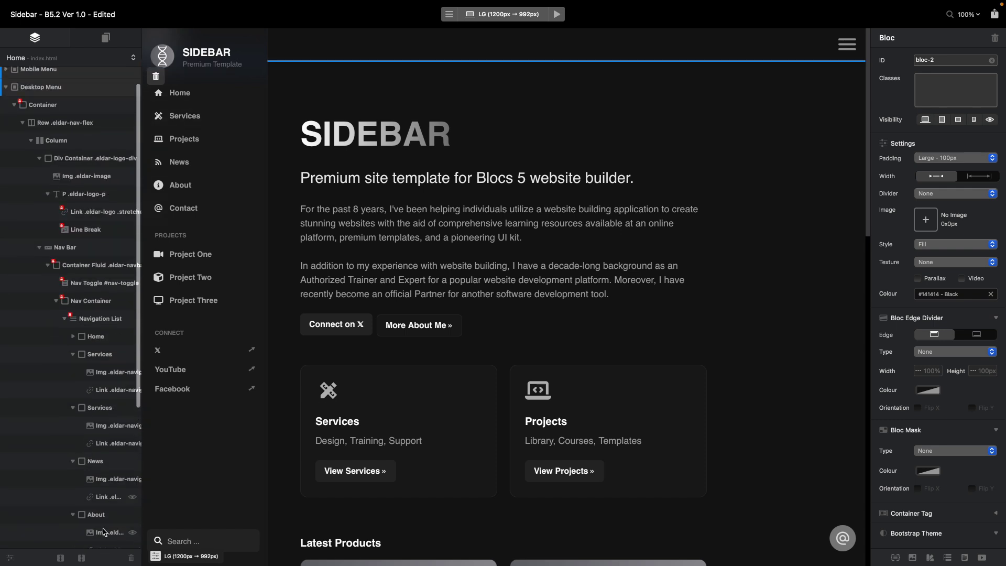
# - Change the label of the Projects link in the desktop sidebar menu to Products
pyautogui.click(191, 139)
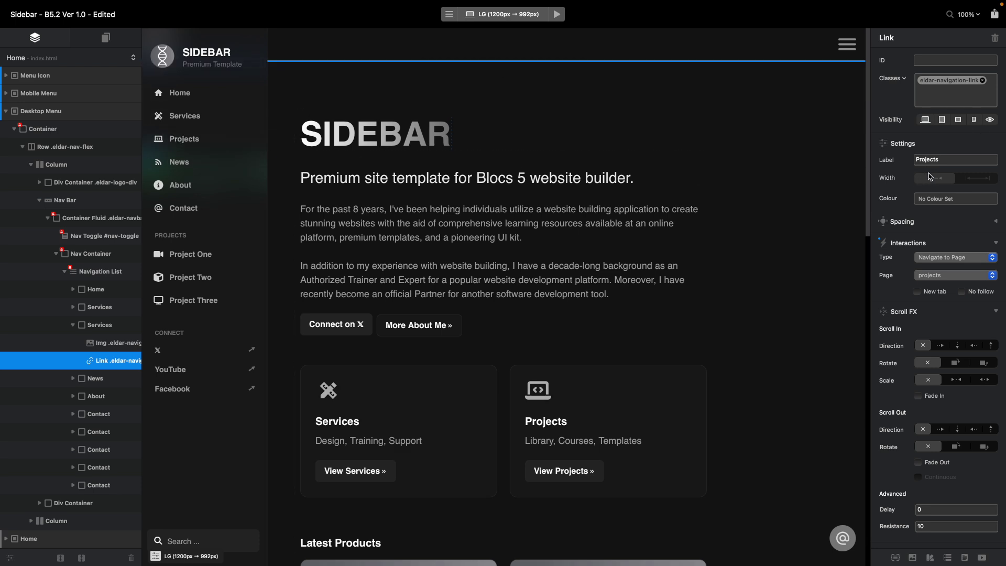
pyautogui.click(942, 160)
pyautogui.press('BackSpace')
pyautogui.press('BackSpace')
pyautogui.press('BackSpace')
pyautogui.press('BackSpace')
pyautogui.press('BackSpace')
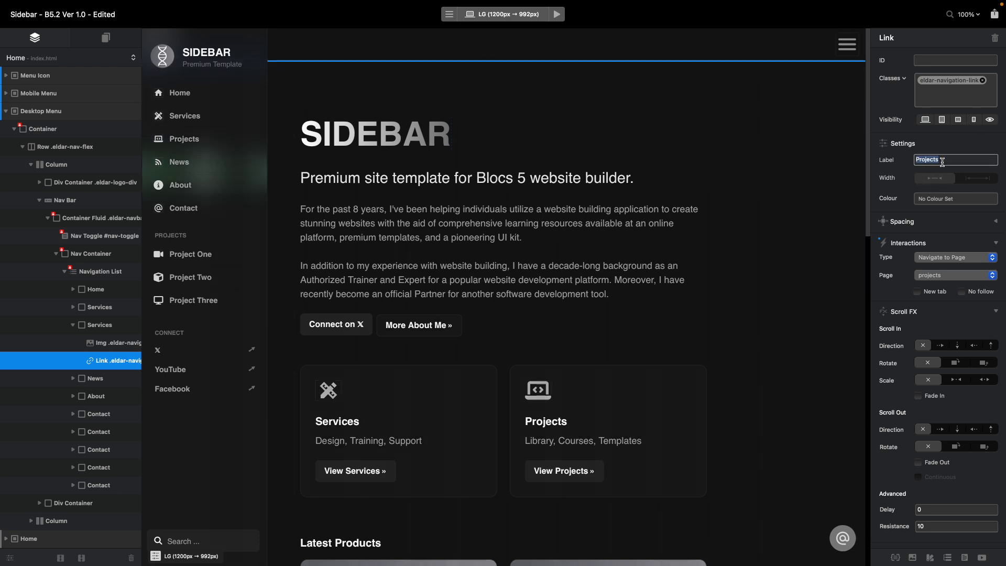
pyautogui.write('uc')
pyautogui.press('BackSpace')
pyautogui.press('BackSpace')
pyautogui.write('duct')
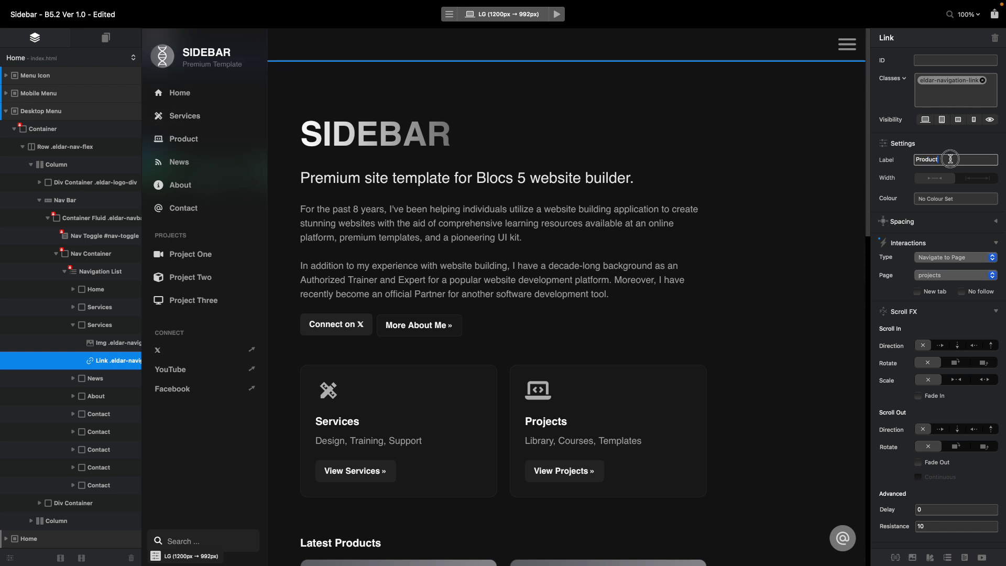
pyautogui.write('s')
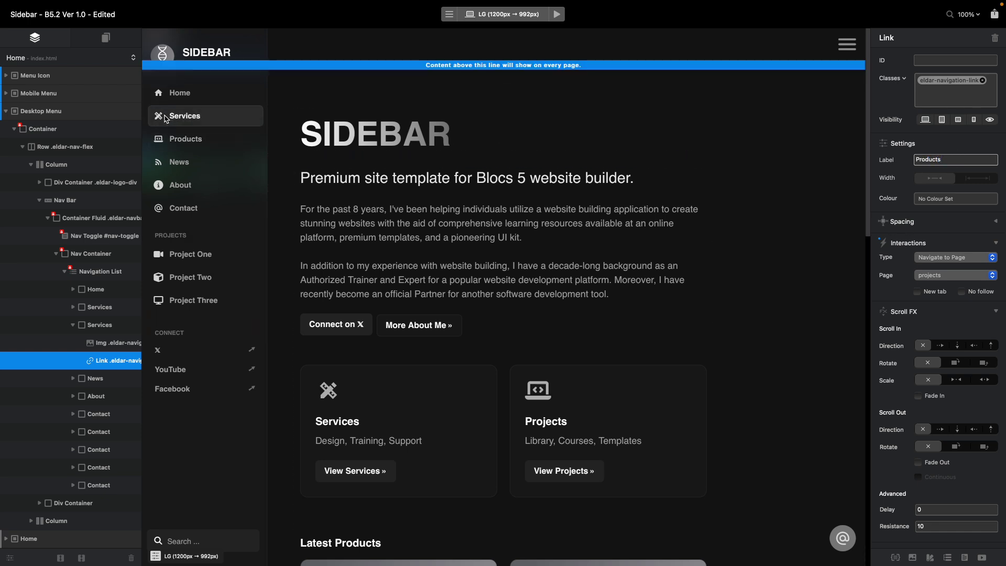
# - Replace the icon beside the desktop menu's Products link with display-solid.svg from the project assets
pyautogui.click(97, 342)
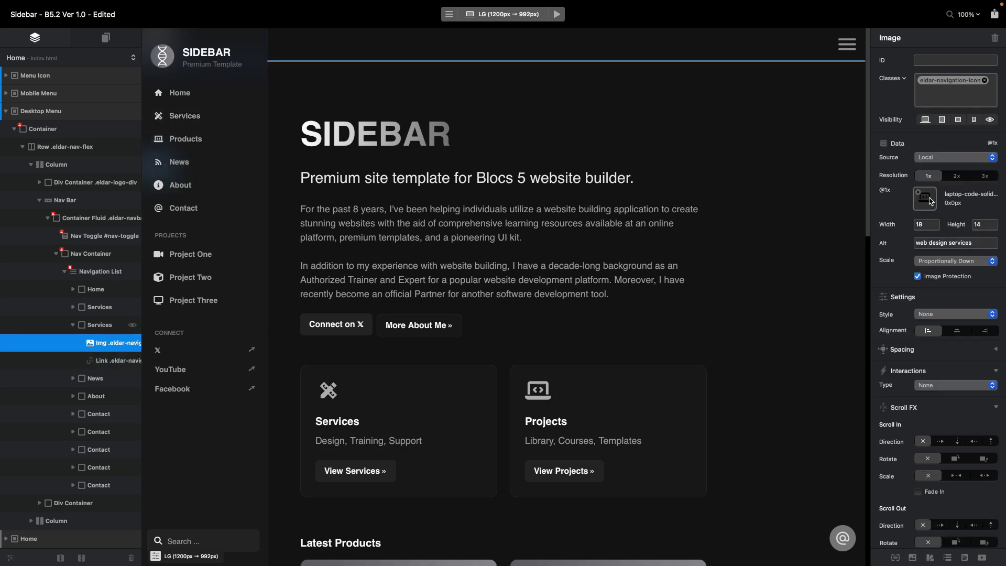
pyautogui.click(924, 199)
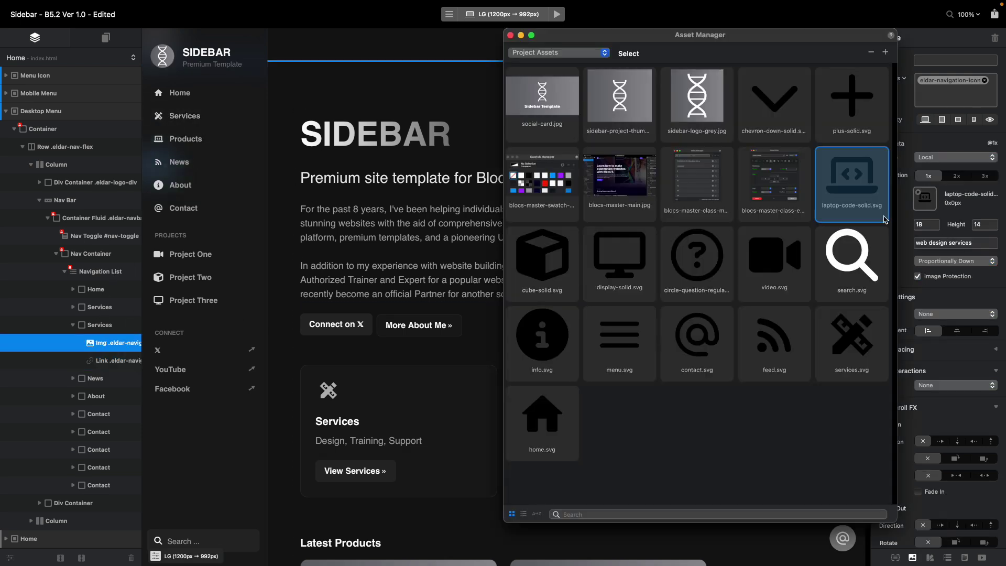
pyautogui.click(634, 257)
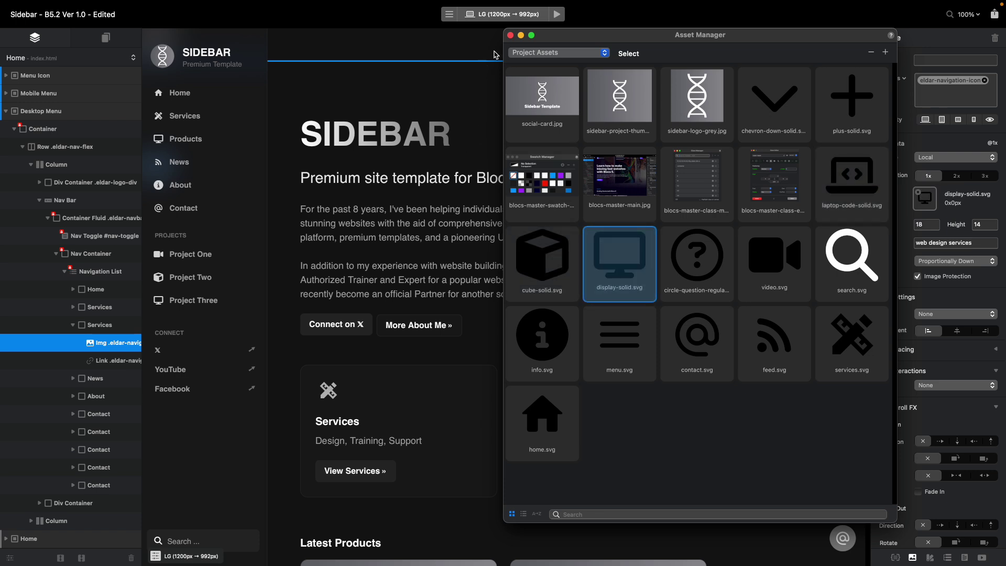
pyautogui.click(511, 36)
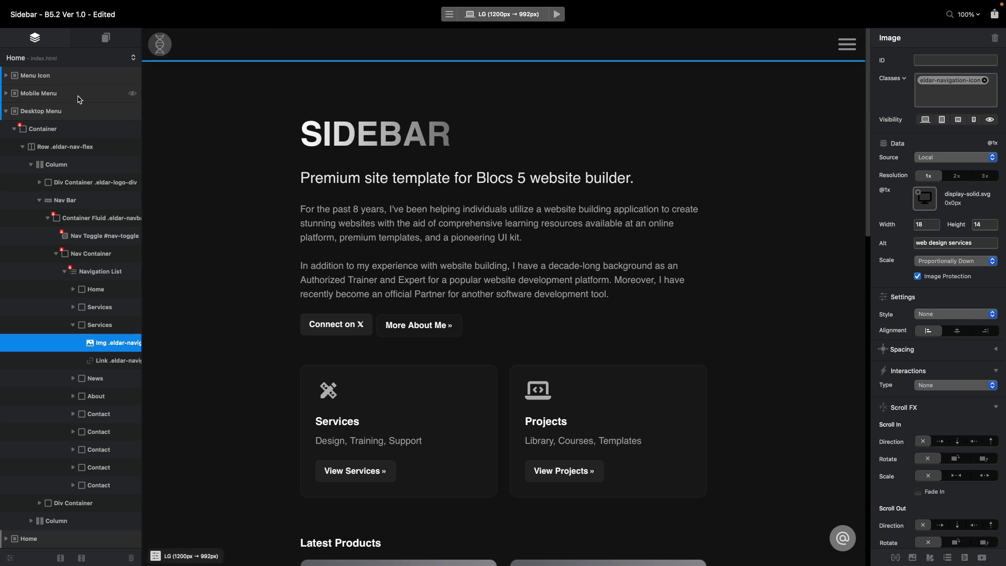
# - Remove the offcanvas class from the Mobile Menu bloc, and rename its Projects link as Products
pyautogui.click(80, 98)
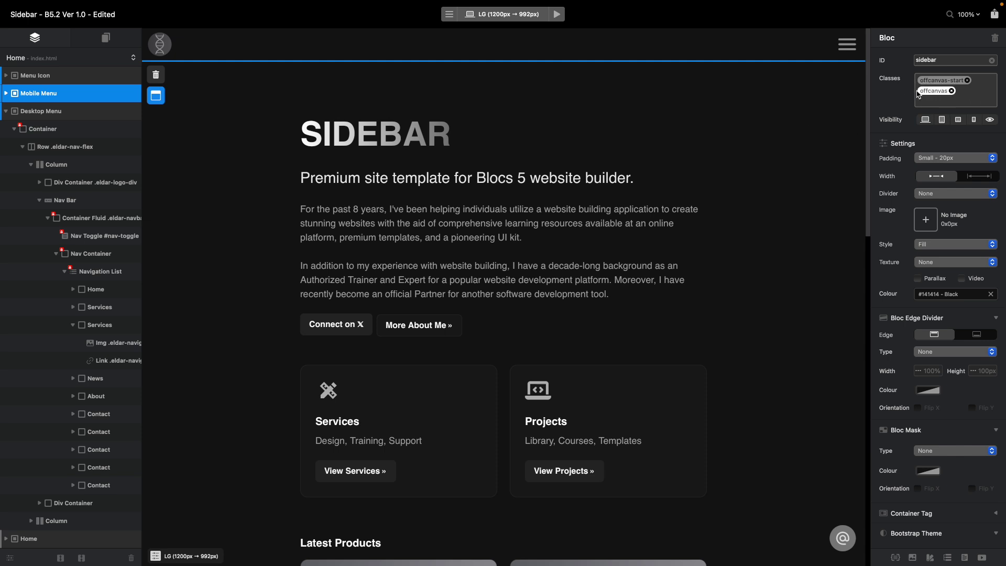
pyautogui.click(952, 92)
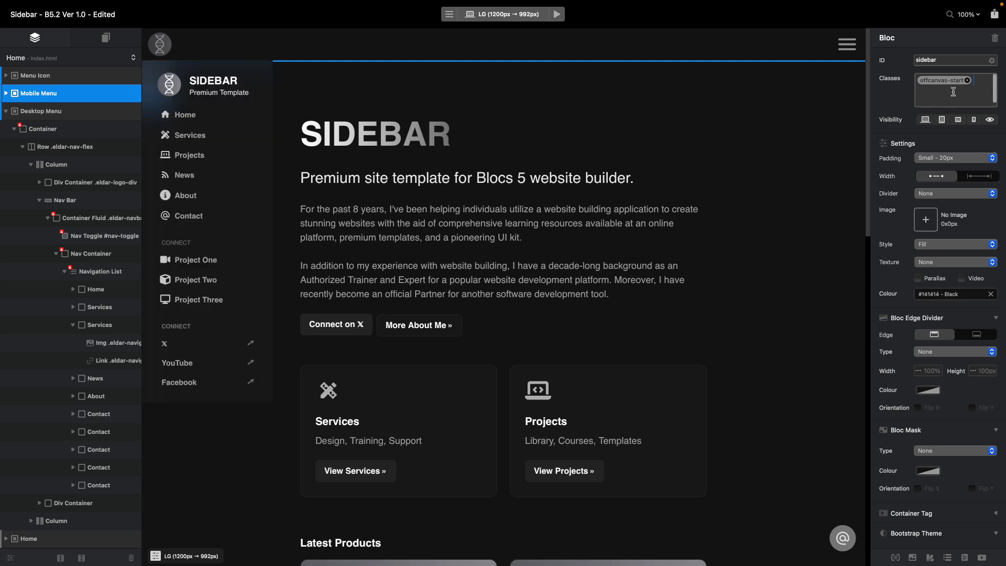
pyautogui.click(189, 135)
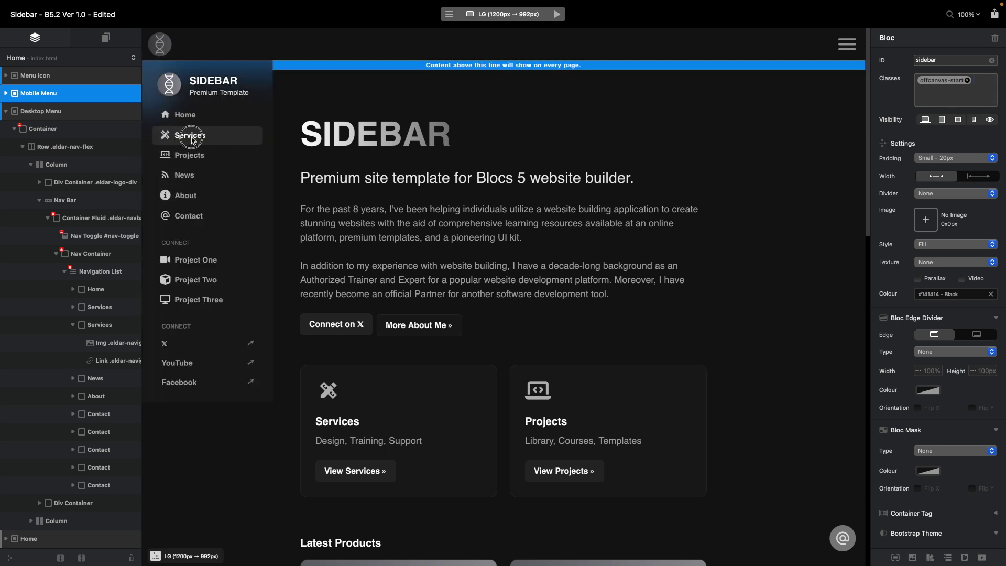
pyautogui.click(192, 159)
pyautogui.click(192, 158)
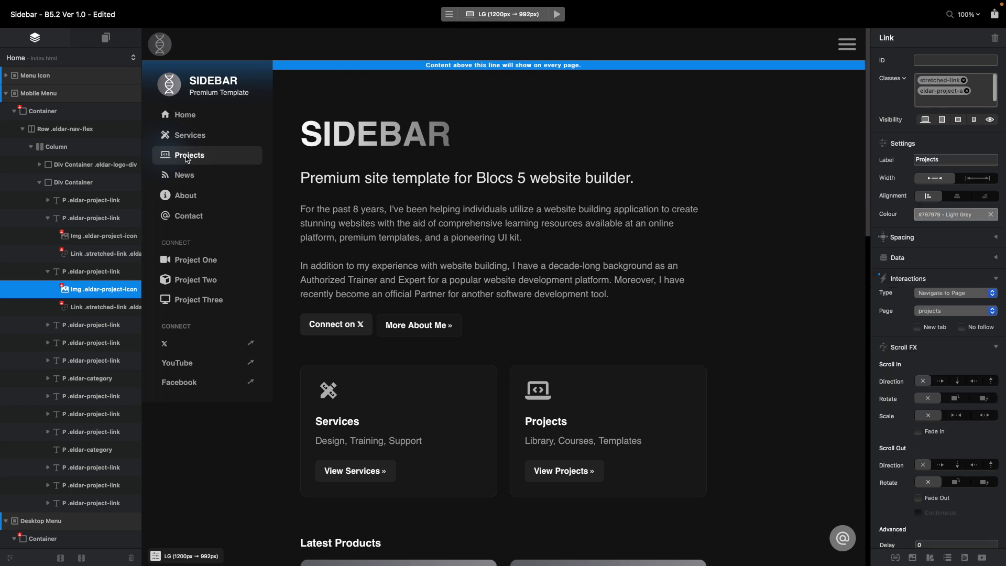
pyautogui.doubleClick(192, 159)
pyautogui.write('P')
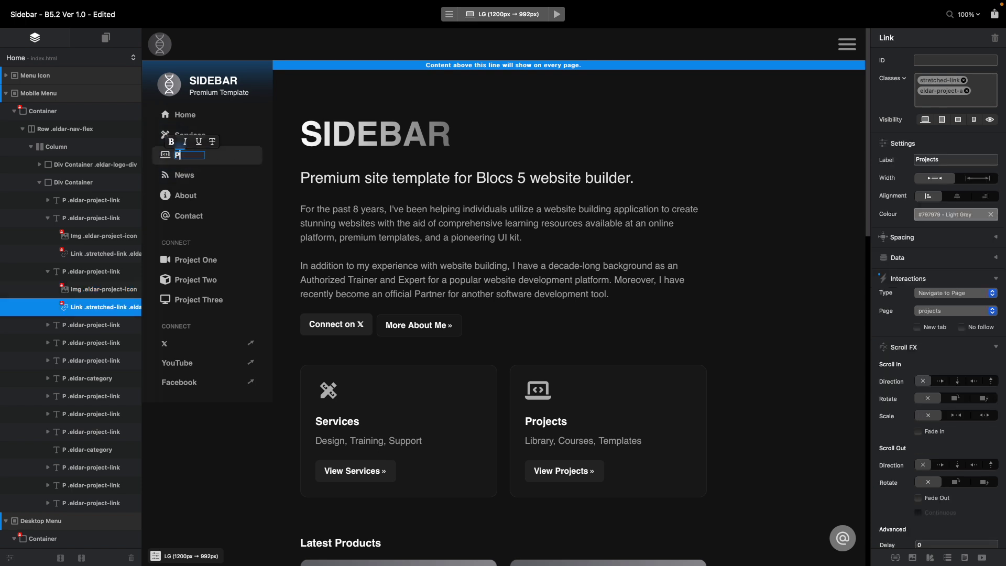
pyautogui.write('roducts')
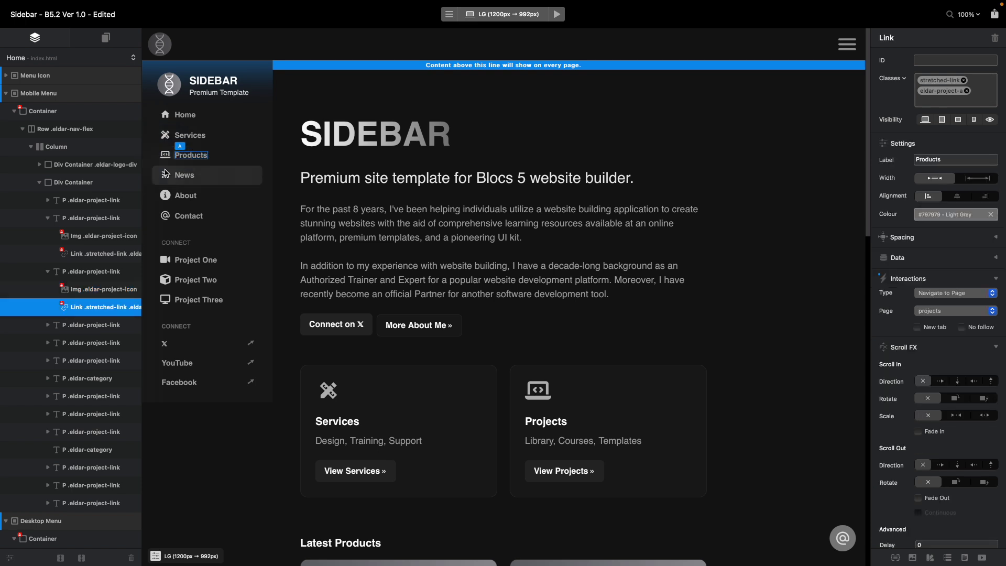
# - Replace the icon beside the mobile menu's Products link with display-solid.svg from the project assets
pyautogui.click(82, 291)
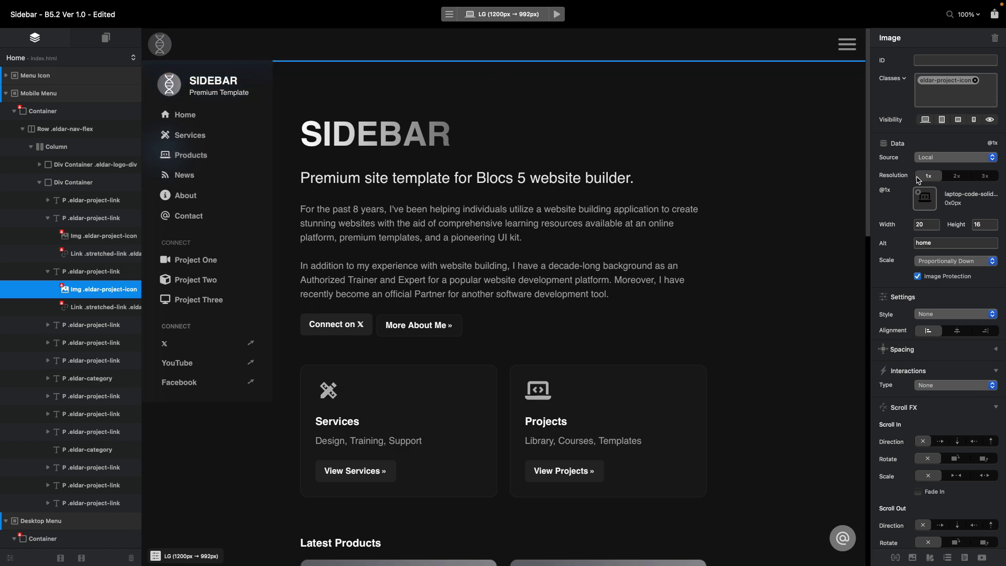
pyautogui.click(926, 198)
pyautogui.click(600, 257)
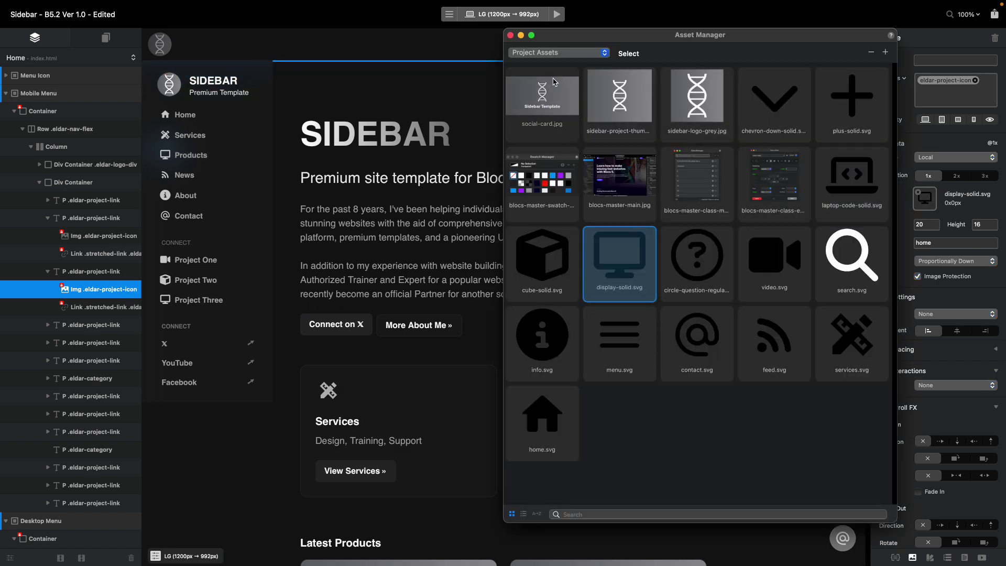
pyautogui.click(510, 36)
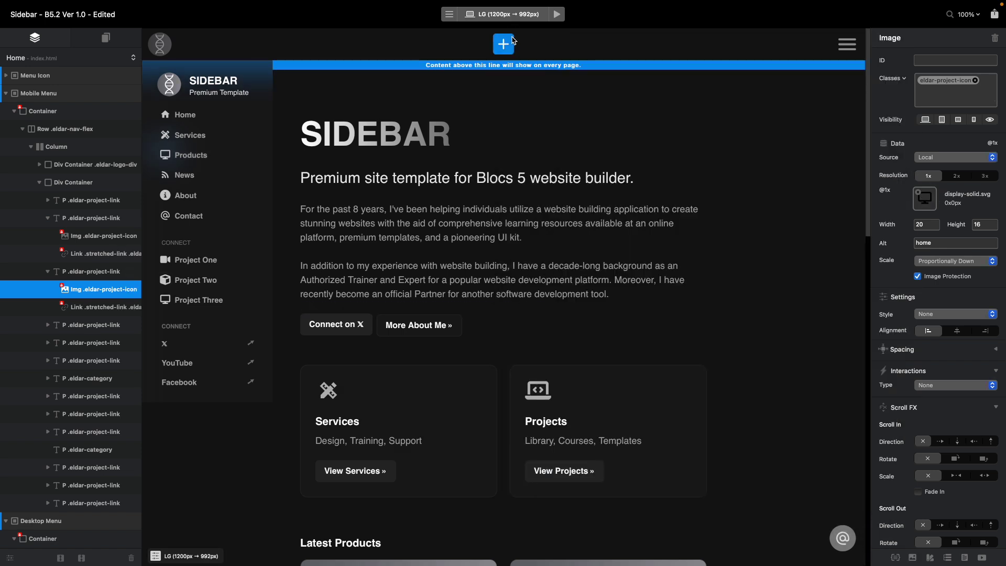
# - Add the offcanvas class back to the Mobile Menu bloc
pyautogui.click(58, 94)
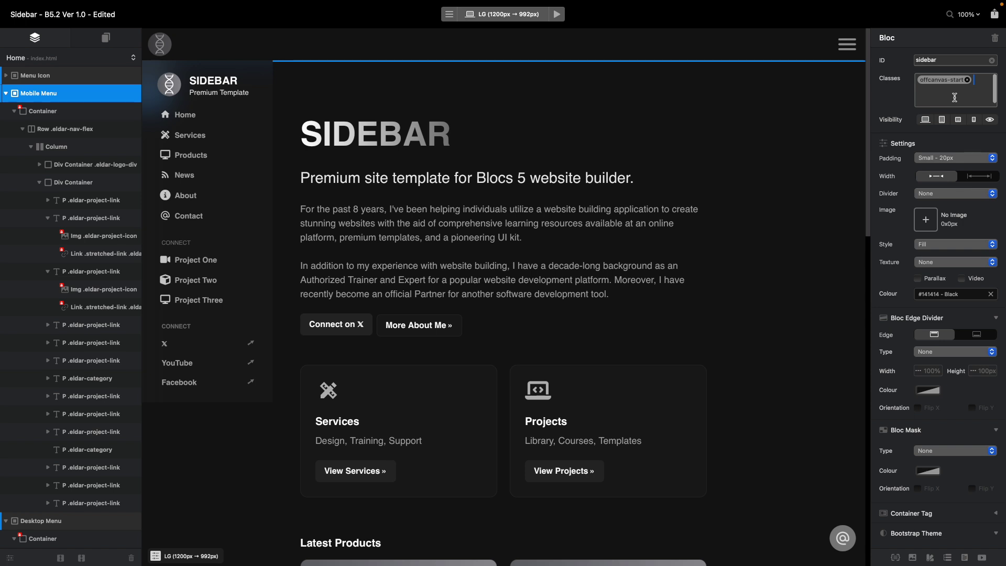
pyautogui.write('off')
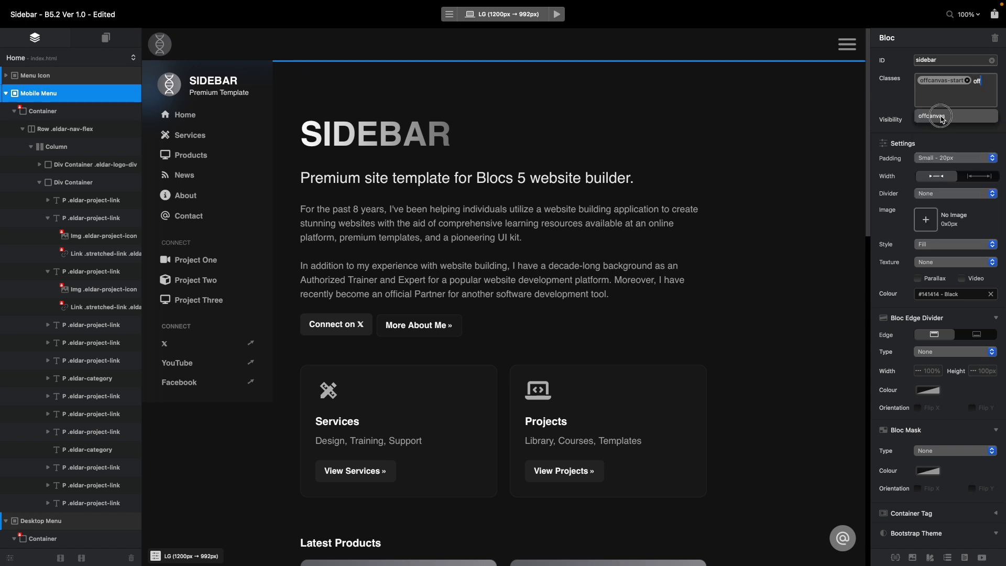
pyautogui.click(937, 116)
# - Preview the site, testing the Products link in the desktop sidebar and the Products and Home links in the menu at mobile width
pyautogui.click(557, 16)
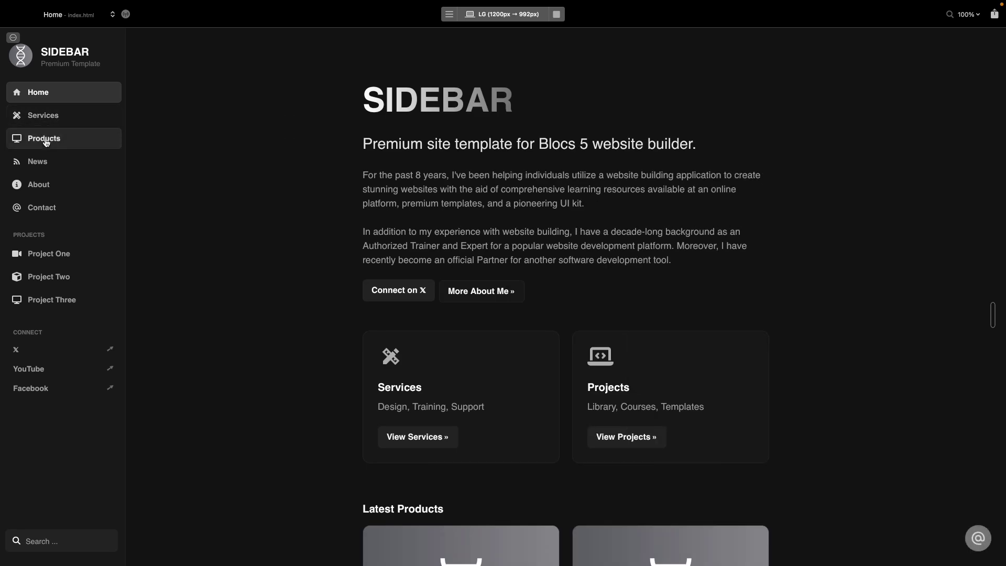
pyautogui.click(45, 141)
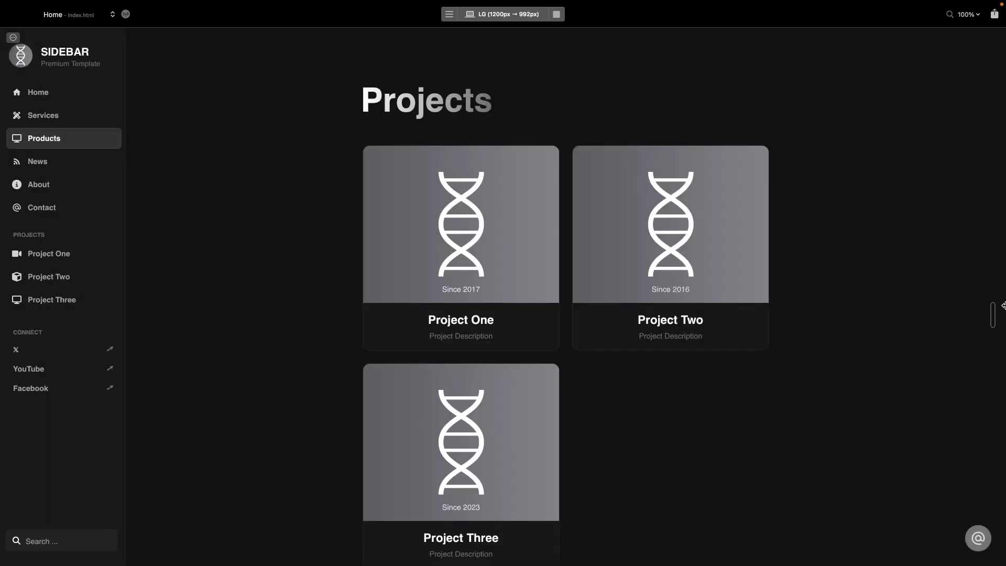
pyautogui.moveTo(995, 313); pyautogui.dragTo(597, 313)
pyautogui.click(582, 47)
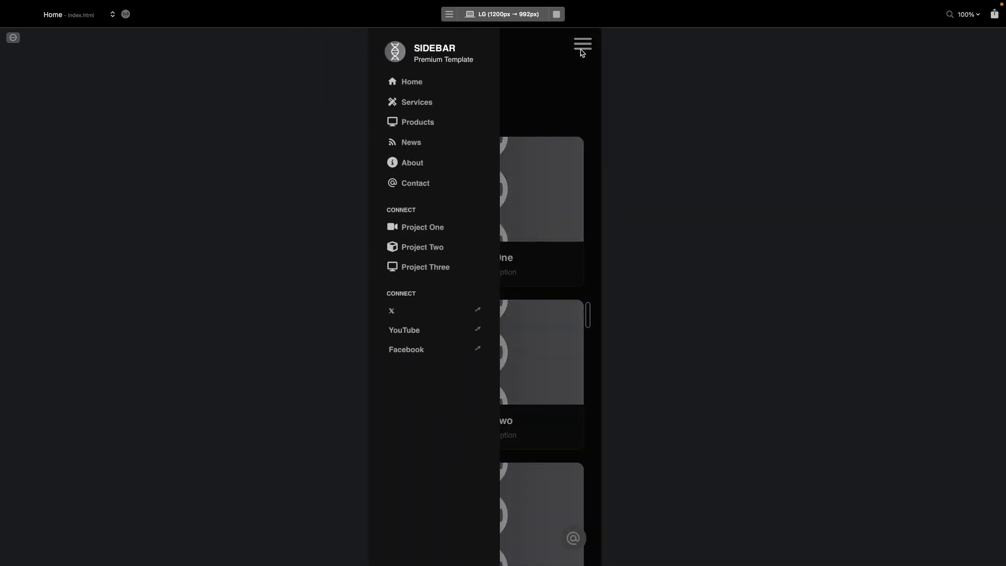
pyautogui.click(424, 124)
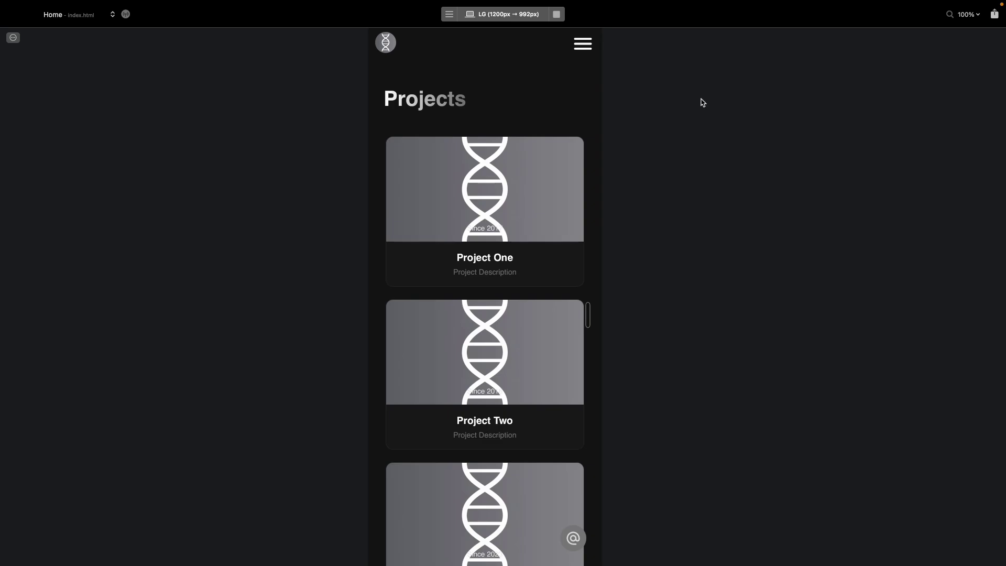
pyautogui.click(583, 46)
pyautogui.click(431, 80)
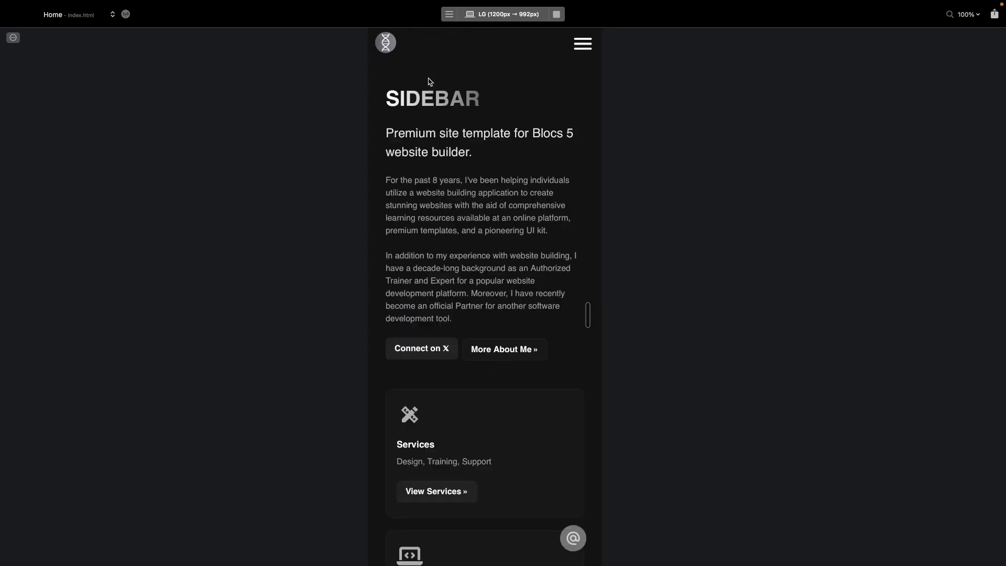
# - Widen the preview back to desktop width, then restart it and test the Services link in the desktop sidebar
pyautogui.moveTo(588, 309); pyautogui.dragTo(988, 309)
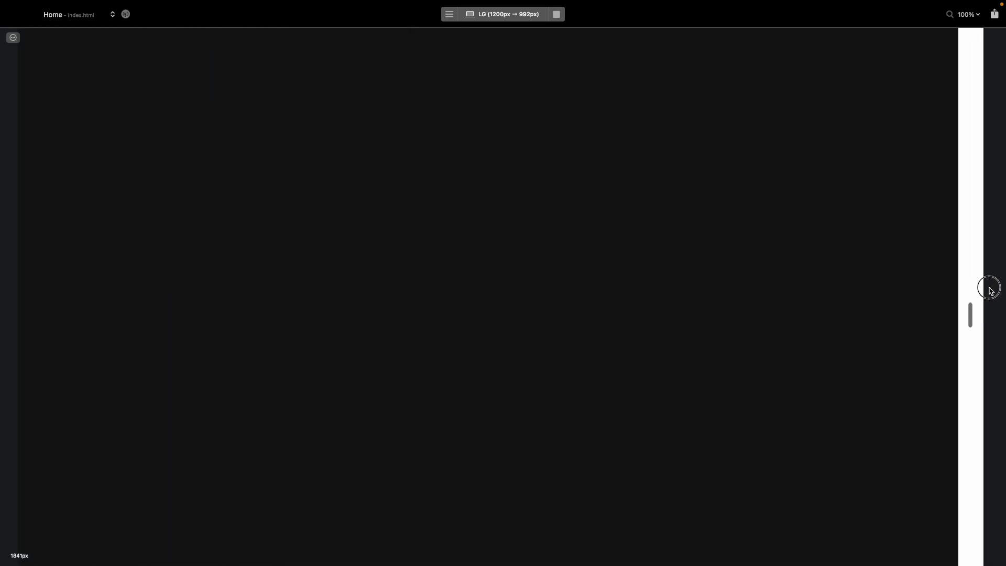
pyautogui.click(556, 14)
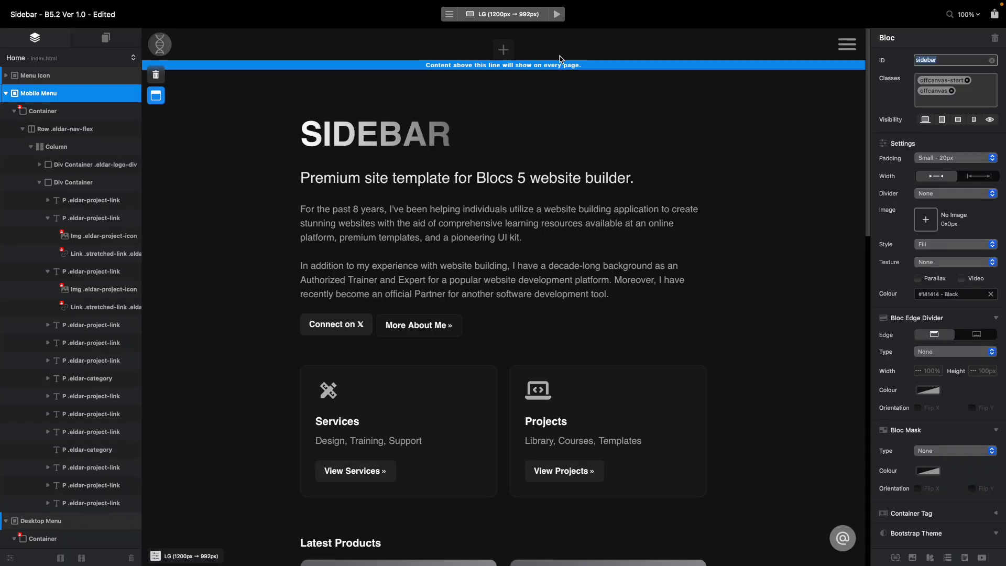
pyautogui.click(560, 20)
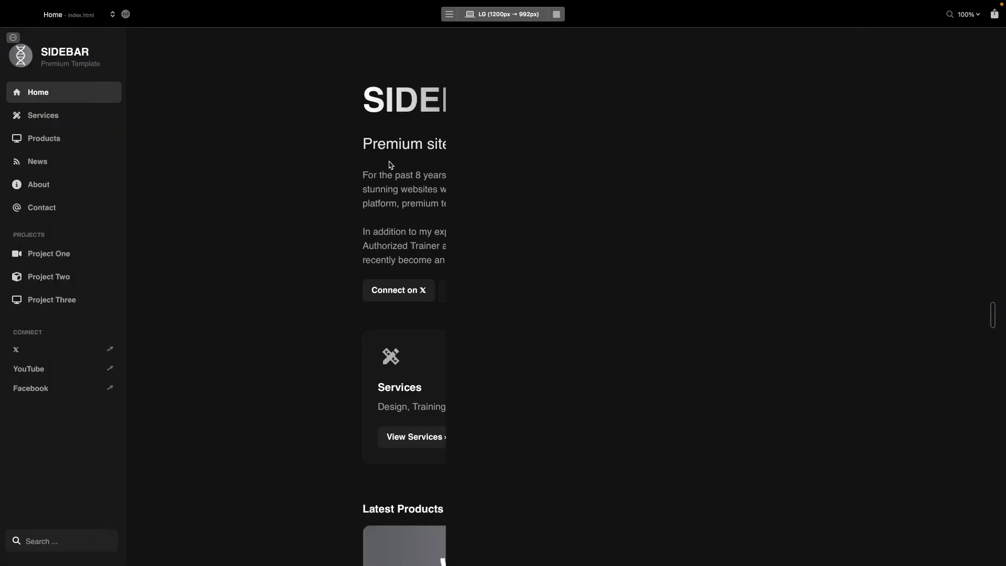
pyautogui.click(56, 119)
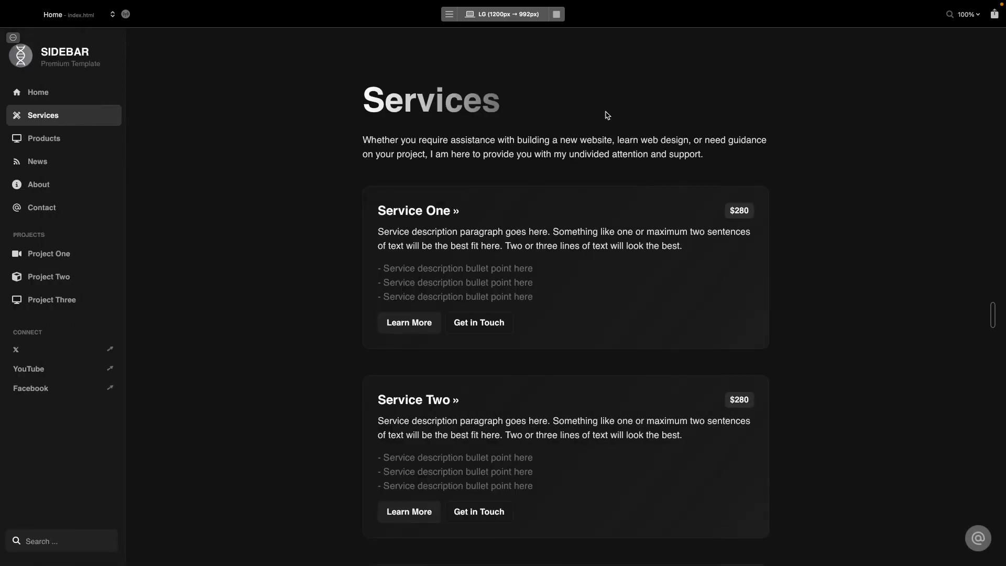
pyautogui.click(557, 15)
# - Select the Page Transition bric in the Home page's footer and examine its settings, and return to the page's beginning
pyautogui.scroll(-15, 337, 169)
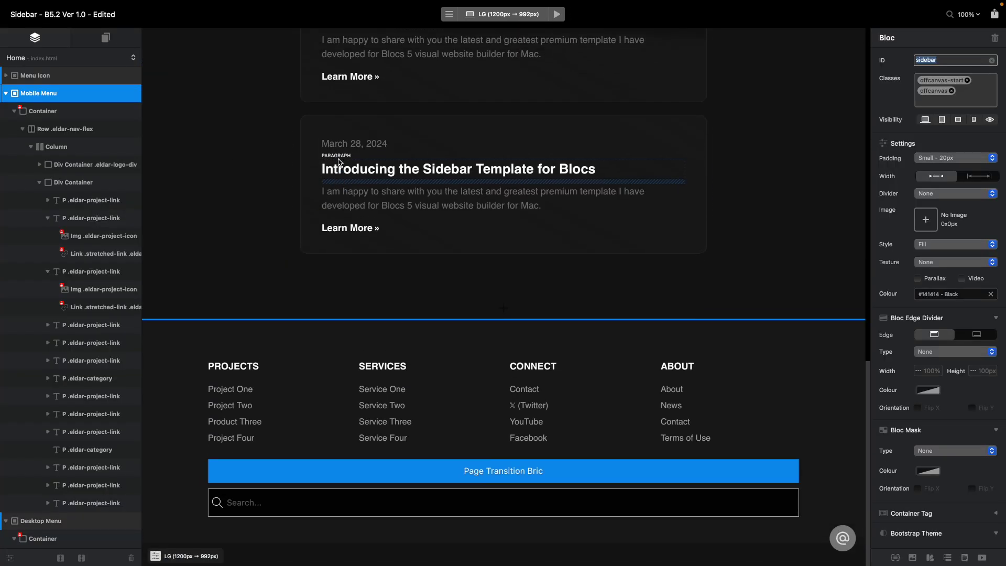
pyautogui.click(498, 495)
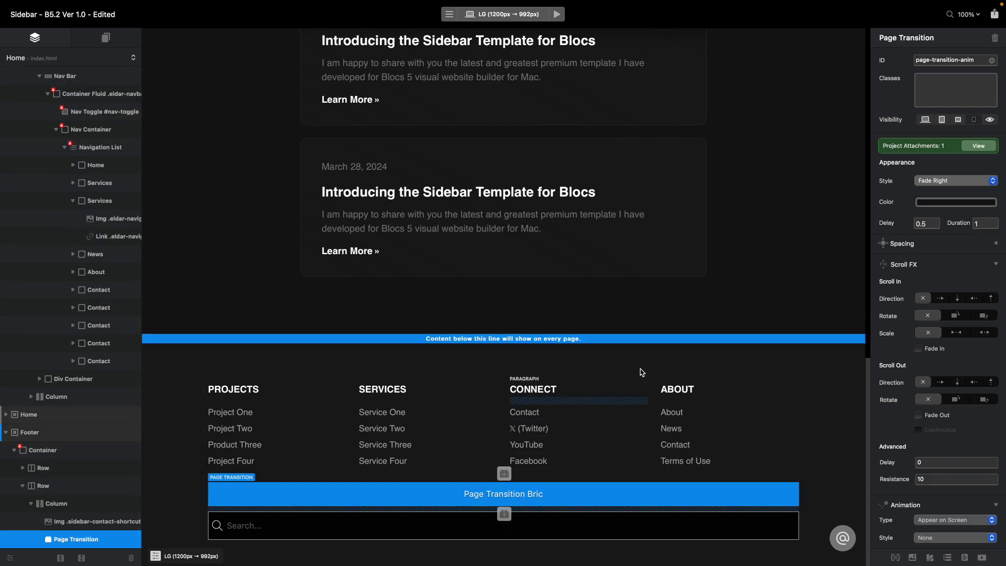
pyautogui.scroll(15, 430, 212)
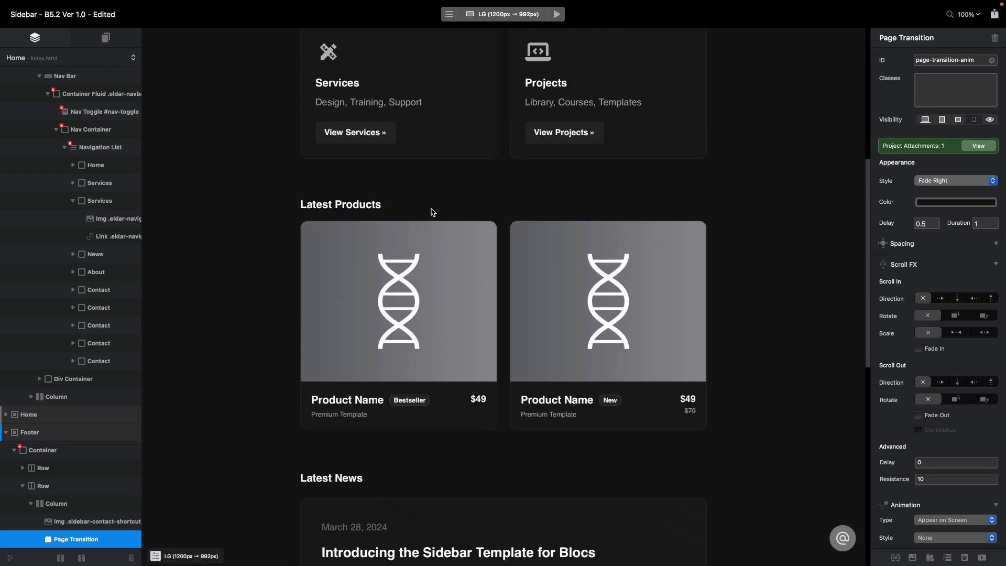
pyautogui.scroll(-1, 427, 212)
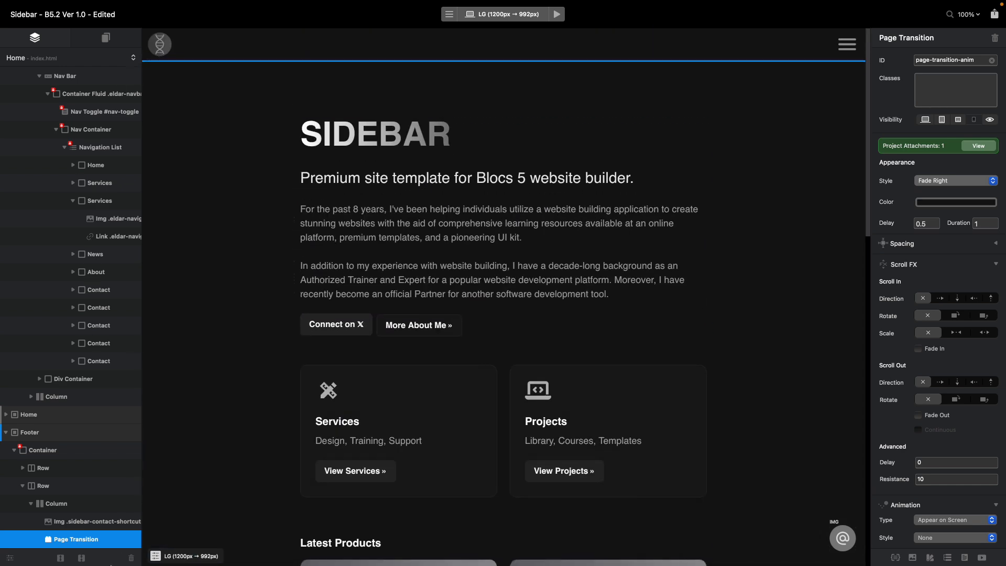
# - Collapse the layer tree to its top-level blocs and look over the list of the site's pages
pyautogui.click(81, 559)
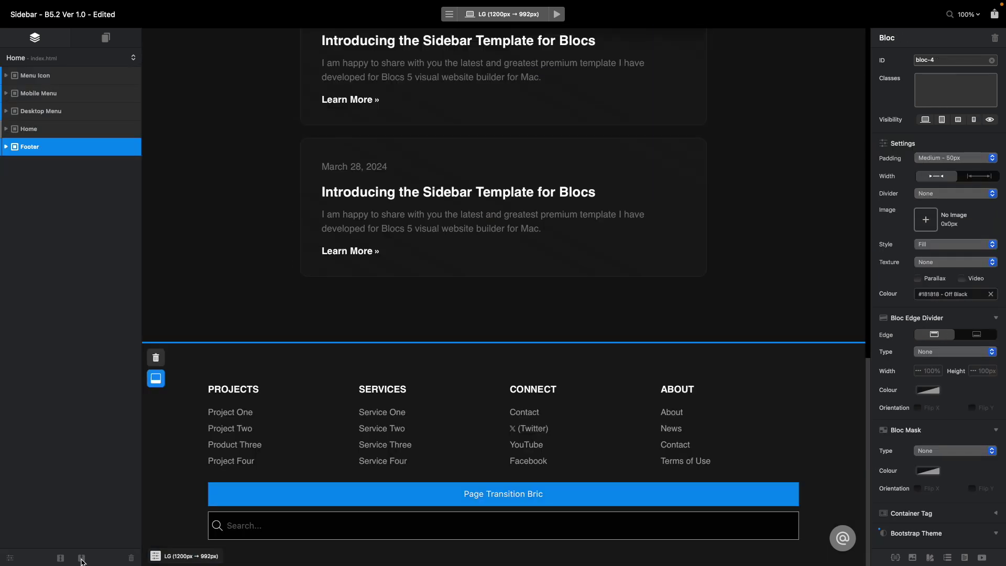
pyautogui.scroll(15, 281, 355)
pyautogui.scroll(-5, 281, 355)
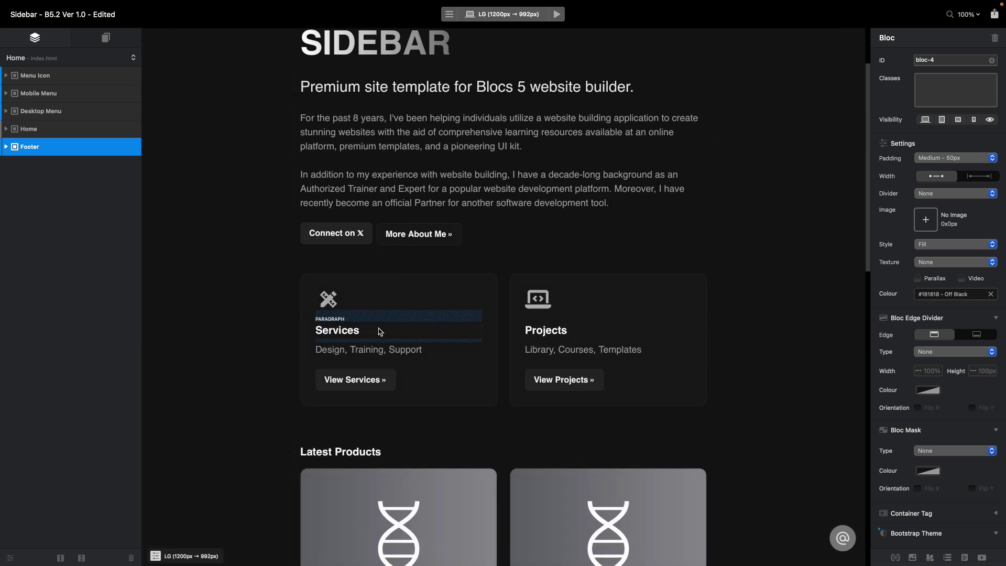
pyautogui.scroll(5, 179, 126)
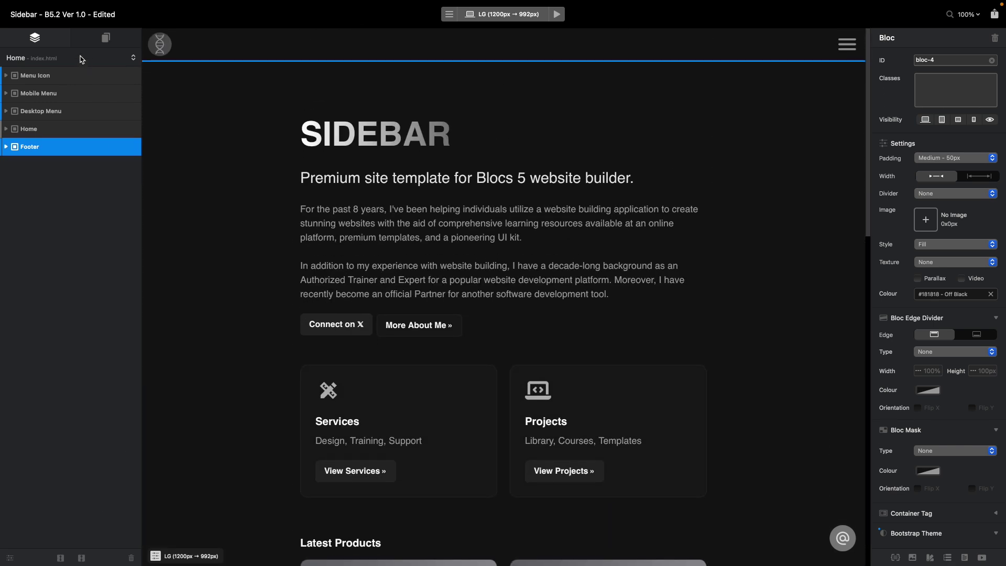
pyautogui.click(81, 58)
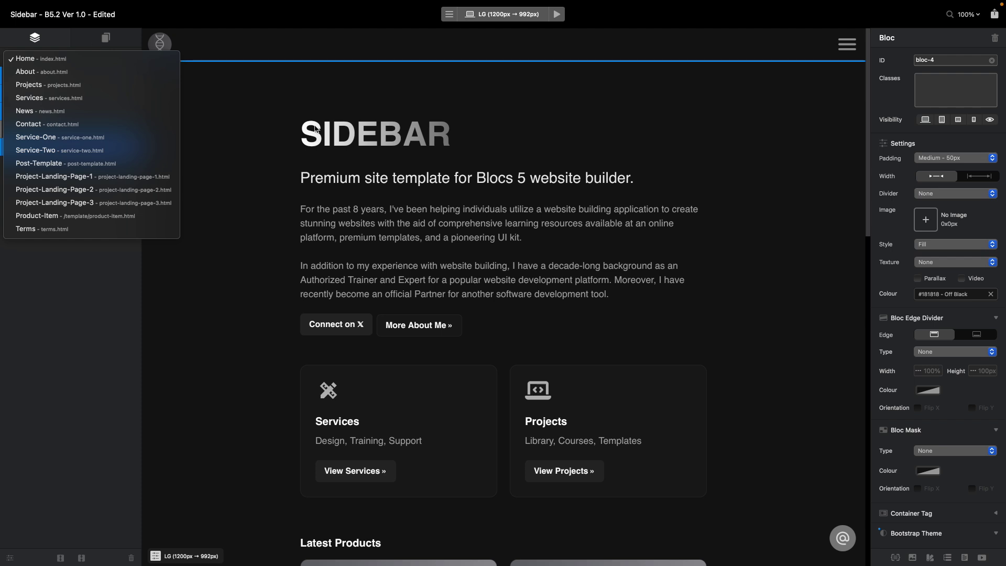
pyautogui.click(663, 97)
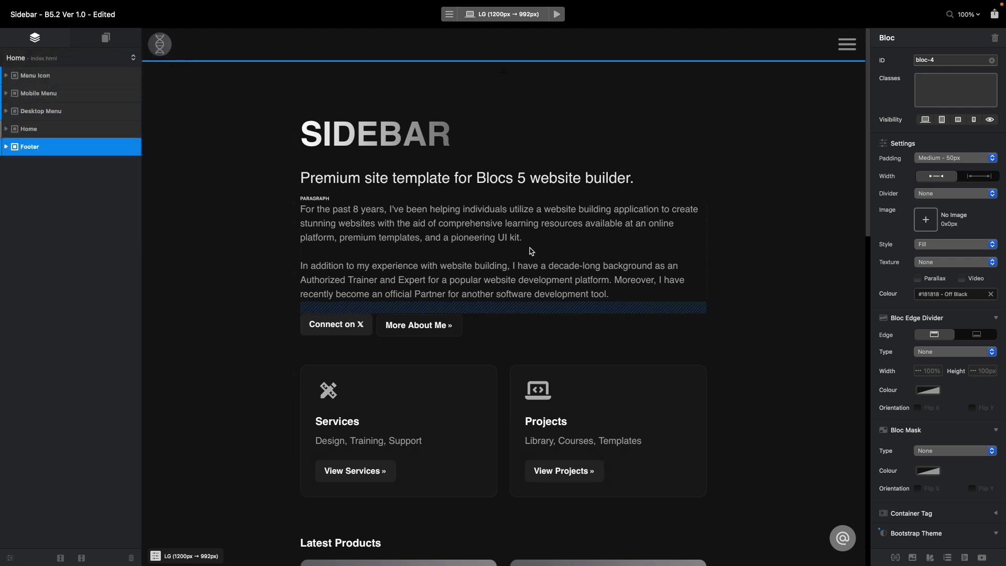
# - Examine the link settings of the Home page's Connect, More About Me, View Services and View Projects buttons, and the two card div containers
pyautogui.click(335, 325)
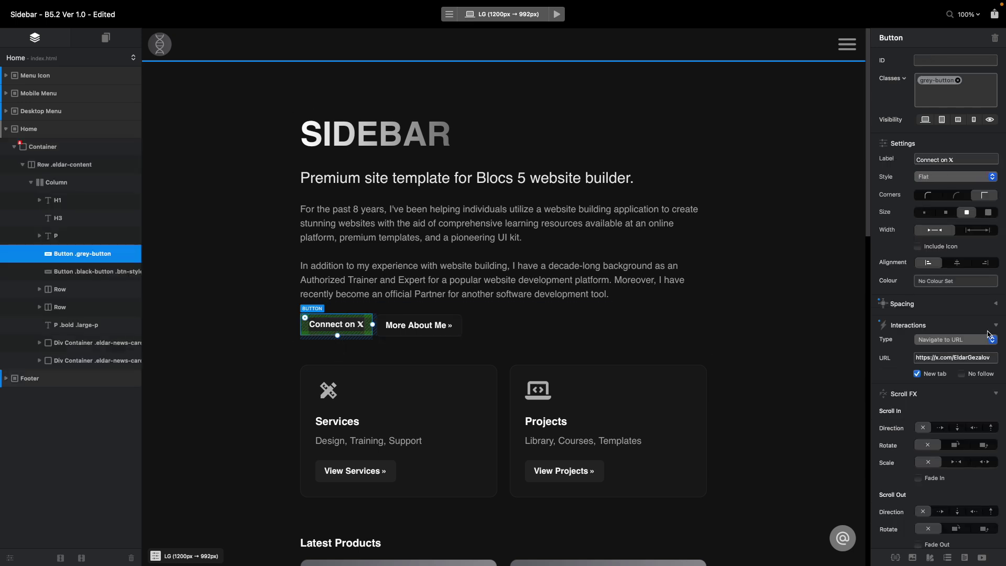
pyautogui.click(454, 324)
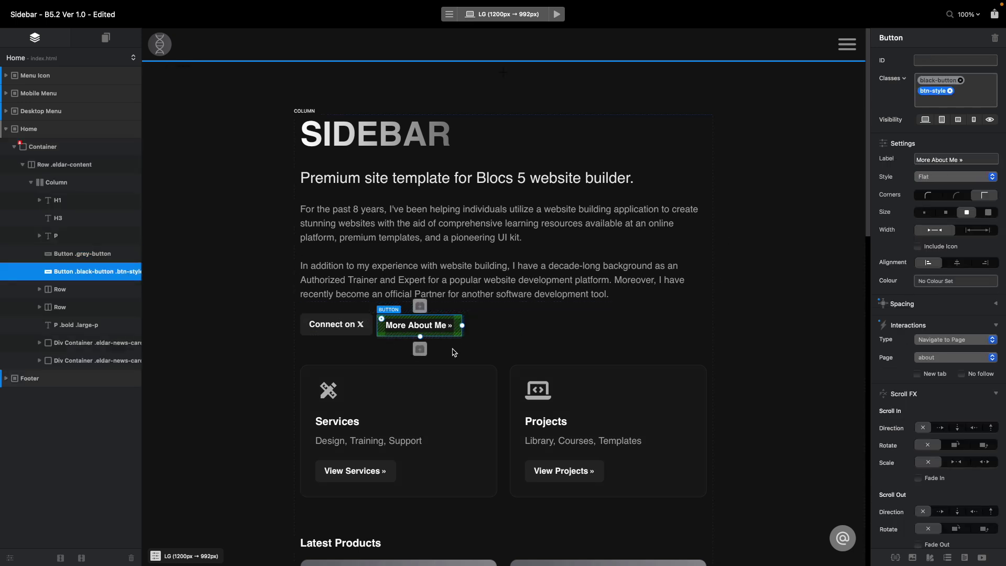
pyautogui.click(361, 475)
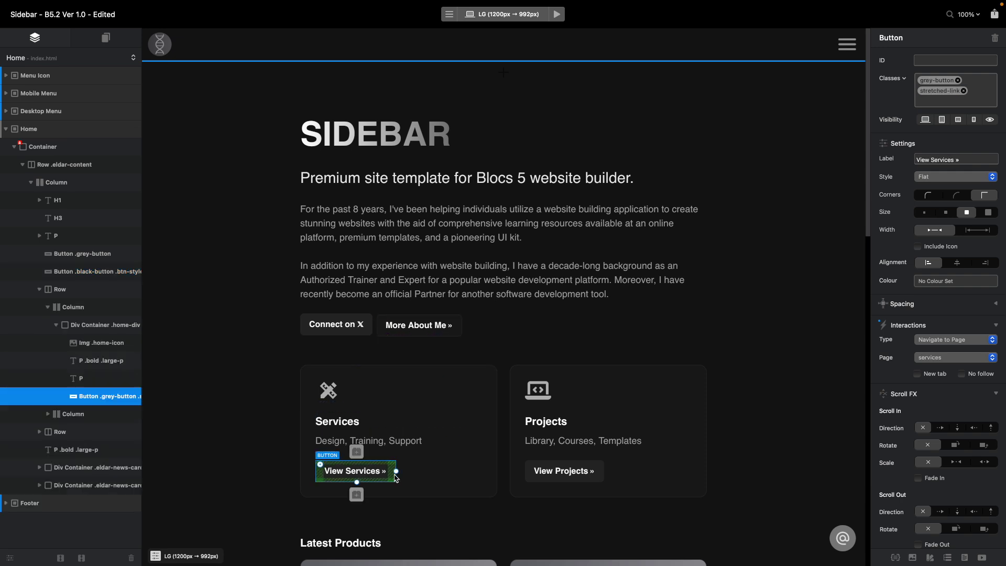
pyautogui.click(559, 474)
pyautogui.click(576, 397)
pyautogui.press('Up')
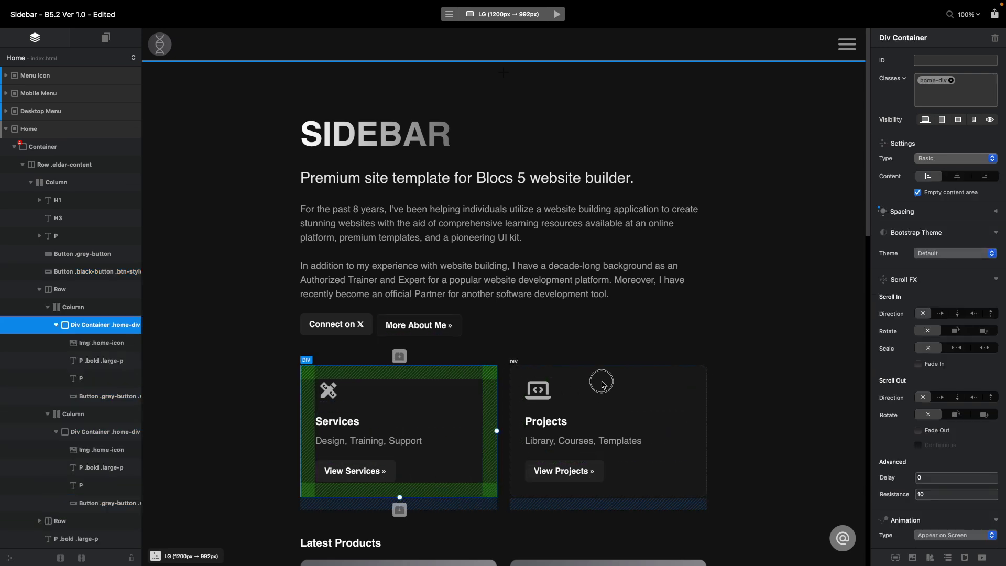
pyautogui.click(601, 383)
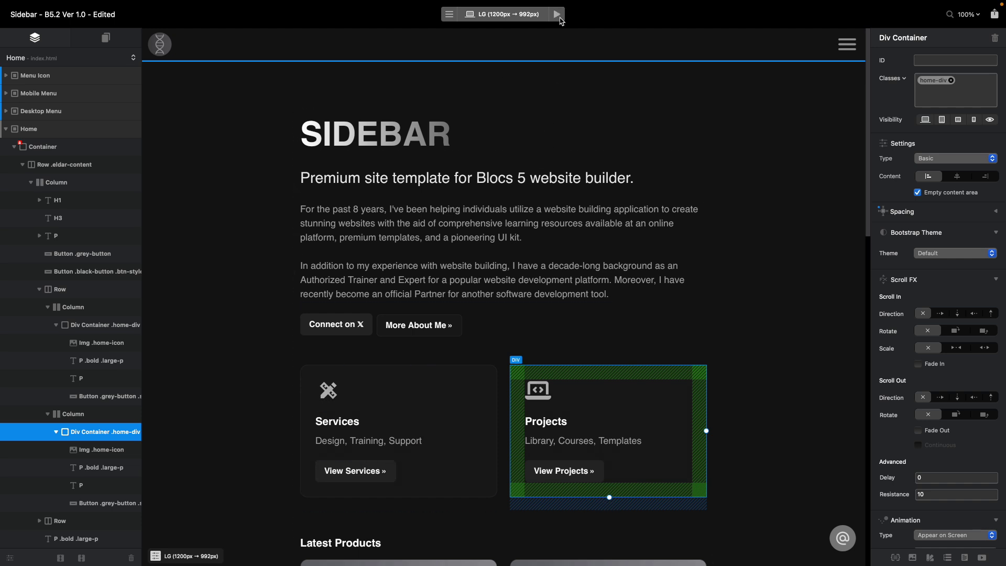
# - Preview the Services card as a clickable link, and examine the stretched-link class on its View Services button
pyautogui.click(559, 18)
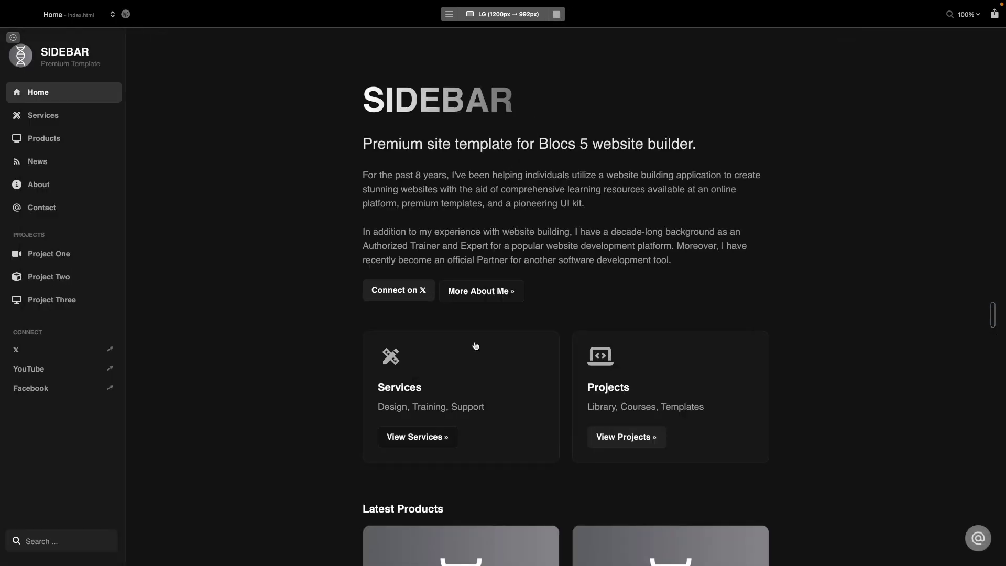
pyautogui.click(540, 346)
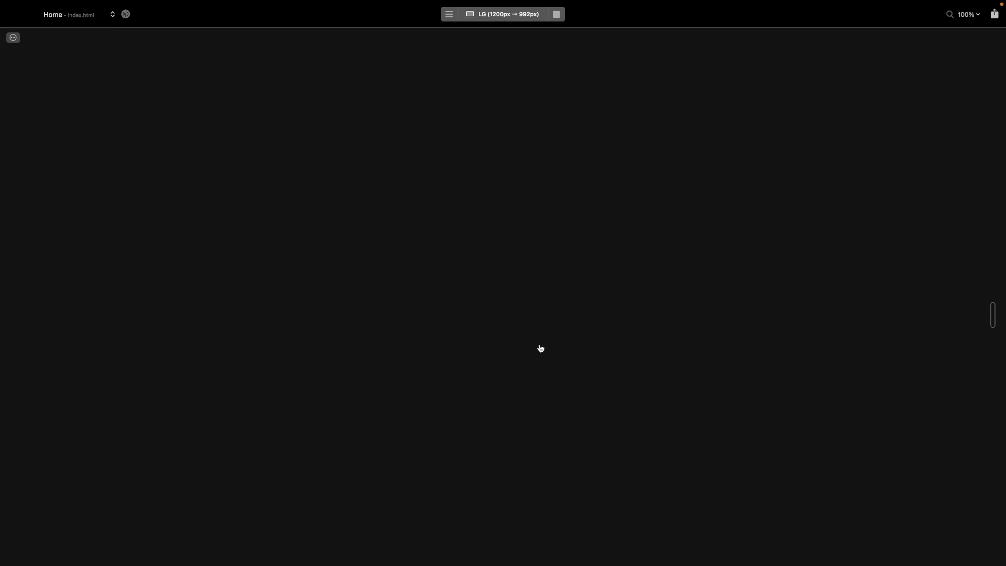
pyautogui.click(46, 54)
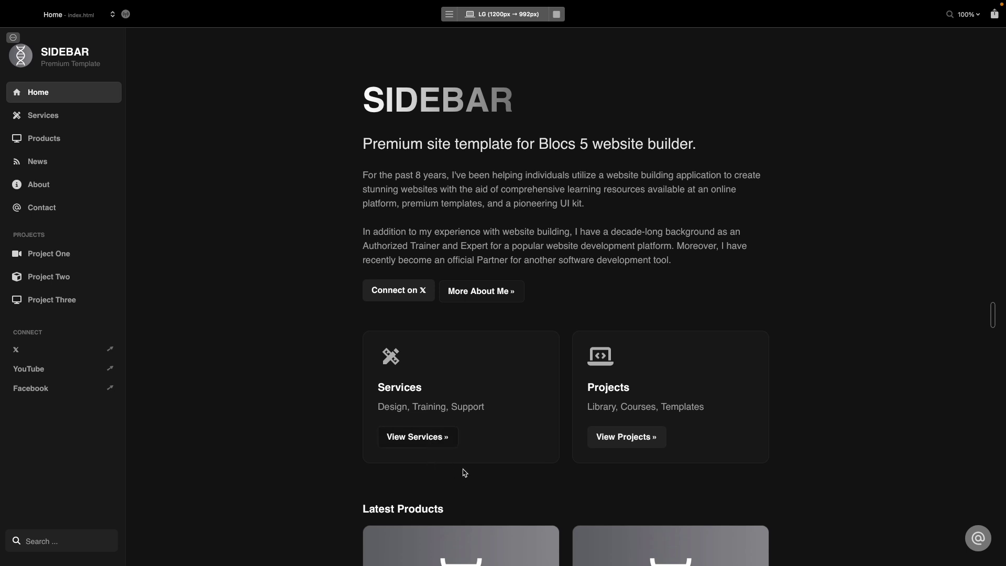
pyautogui.click(558, 15)
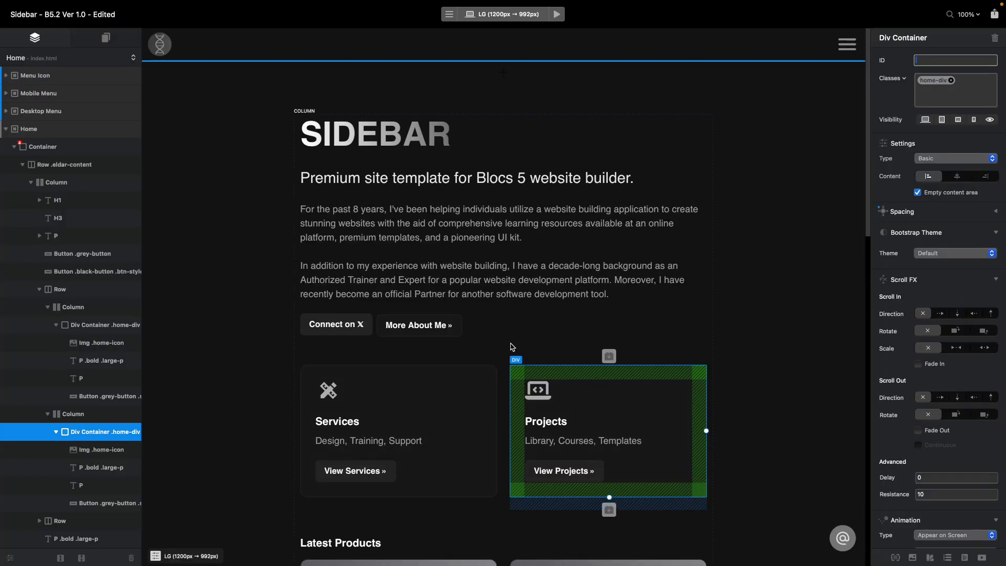
pyautogui.click(357, 470)
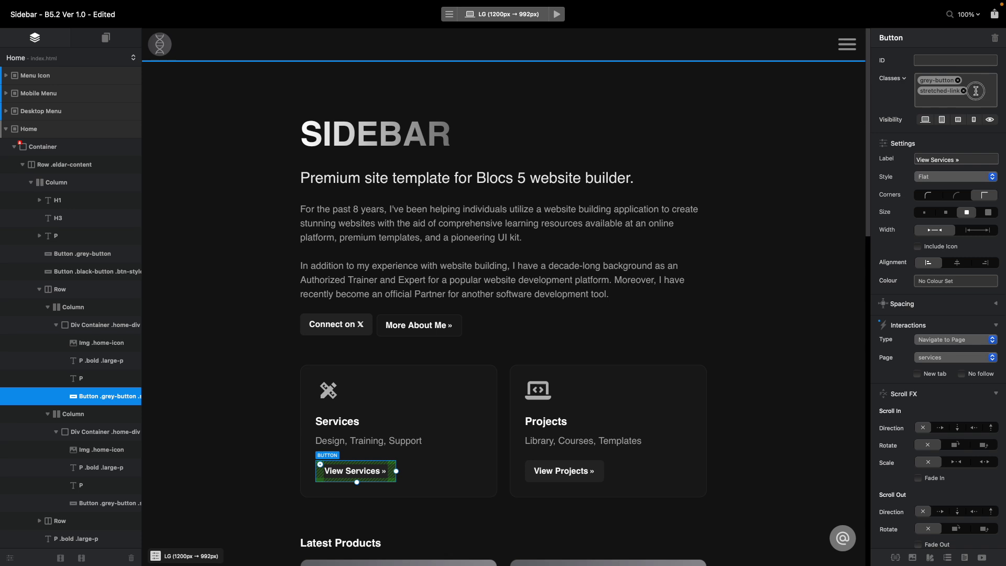
pyautogui.click(943, 91)
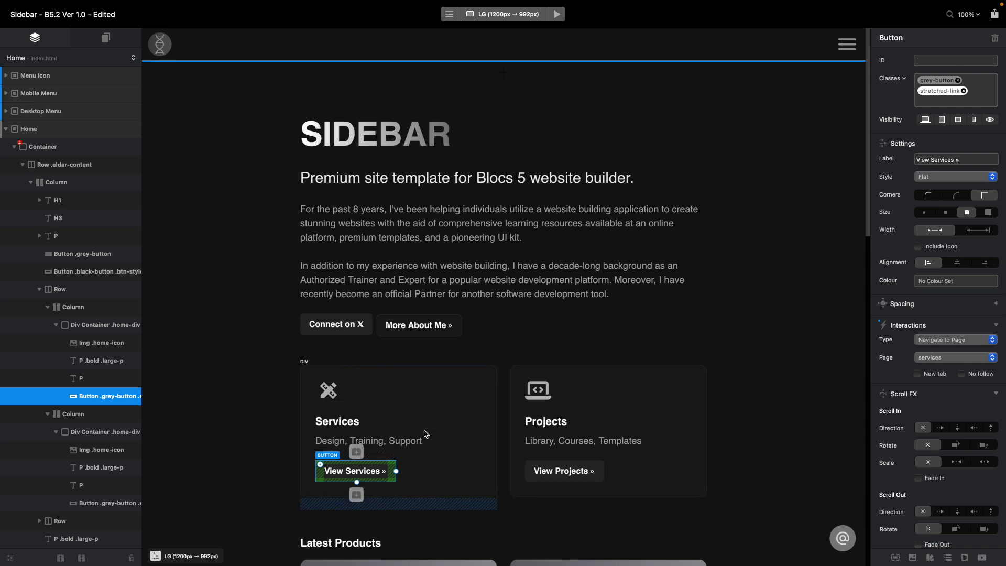
# - Examine the page links of both Latest Products images and the first Latest News card's Learn More link
pyautogui.scroll(-5, 507, 299)
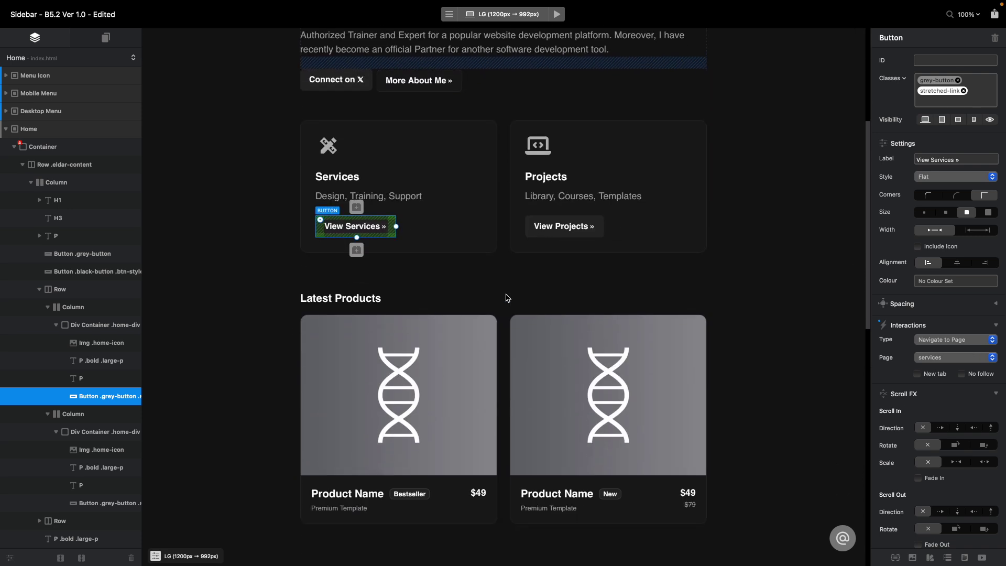
pyautogui.scroll(-1, 507, 299)
pyautogui.click(394, 324)
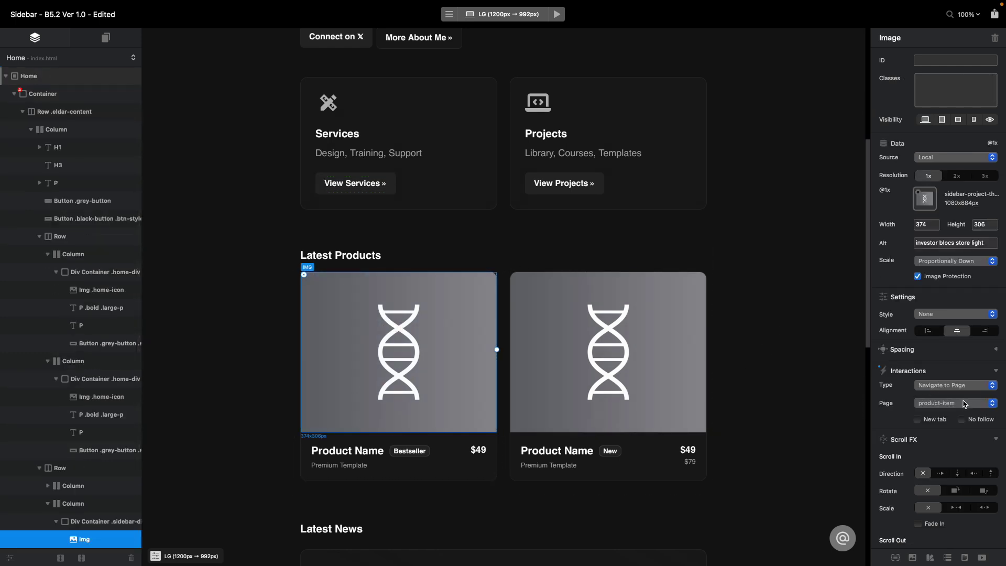
pyautogui.click(653, 349)
pyautogui.scroll(-7, 652, 350)
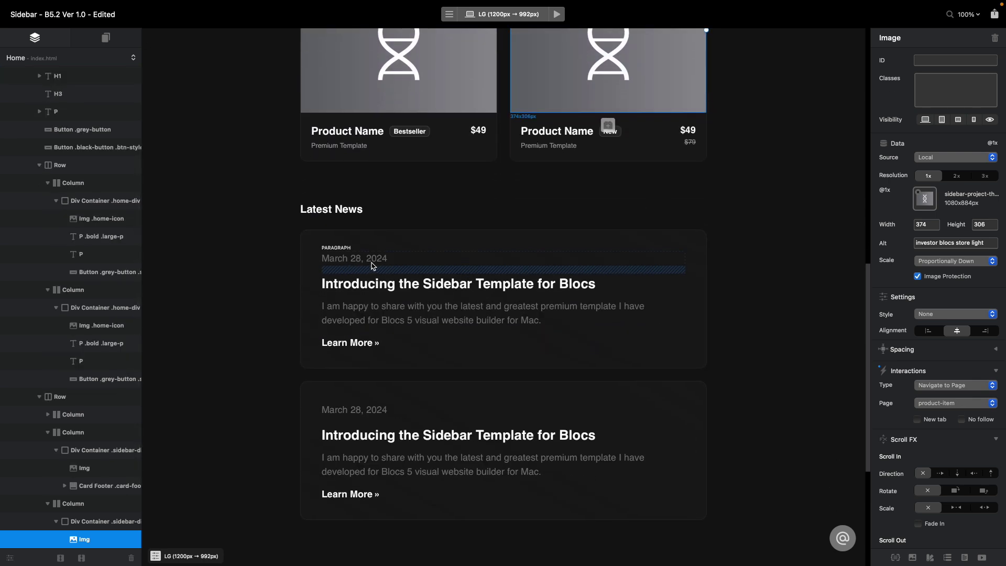
pyautogui.click(354, 347)
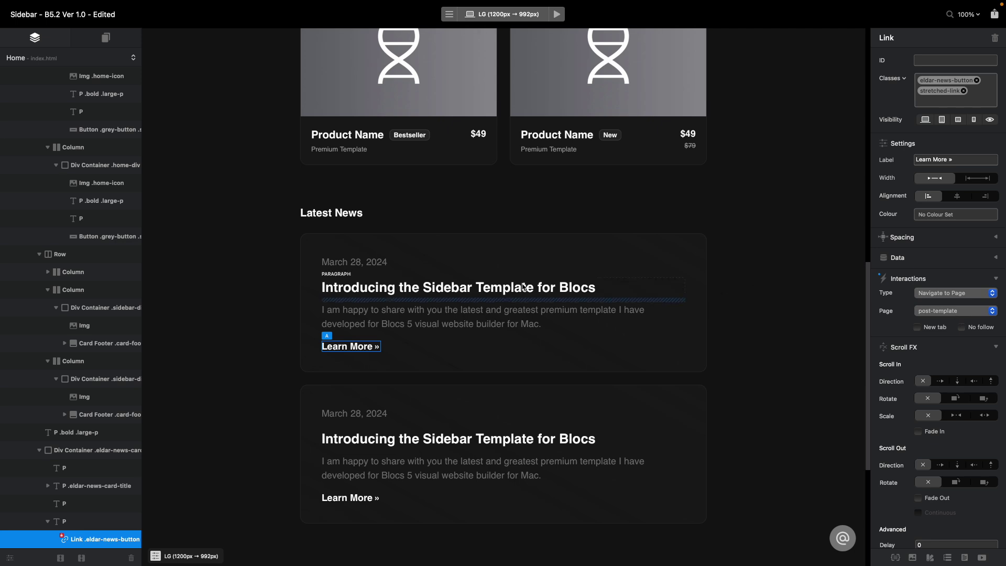
# - Open the About page, look through its content, and examine the link targets of its View Services and View Projects buttons
pyautogui.scroll(-5, 528, 281)
pyautogui.scroll(15, 523, 276)
pyautogui.scroll(1, 322, 121)
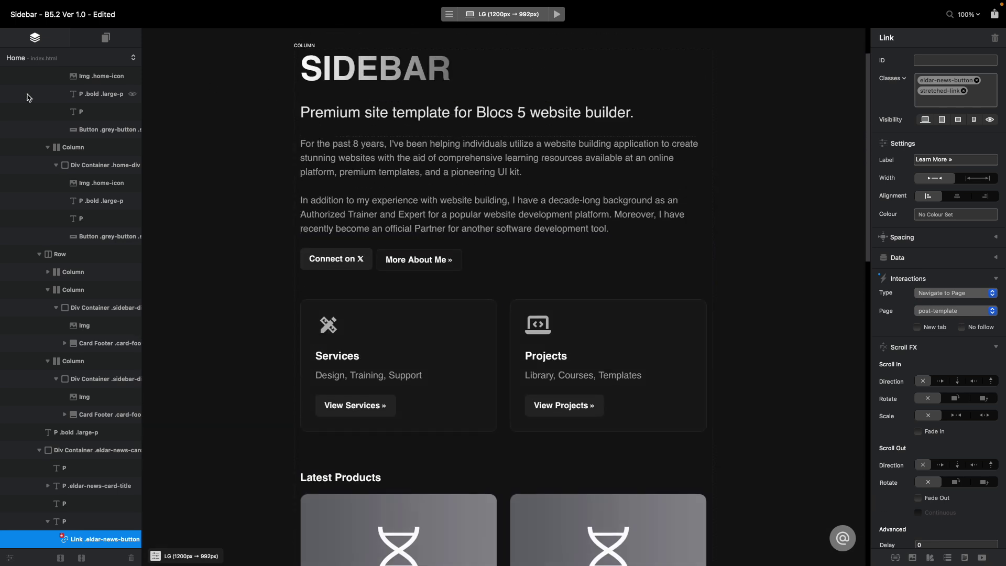
pyautogui.click(52, 57)
pyautogui.click(53, 72)
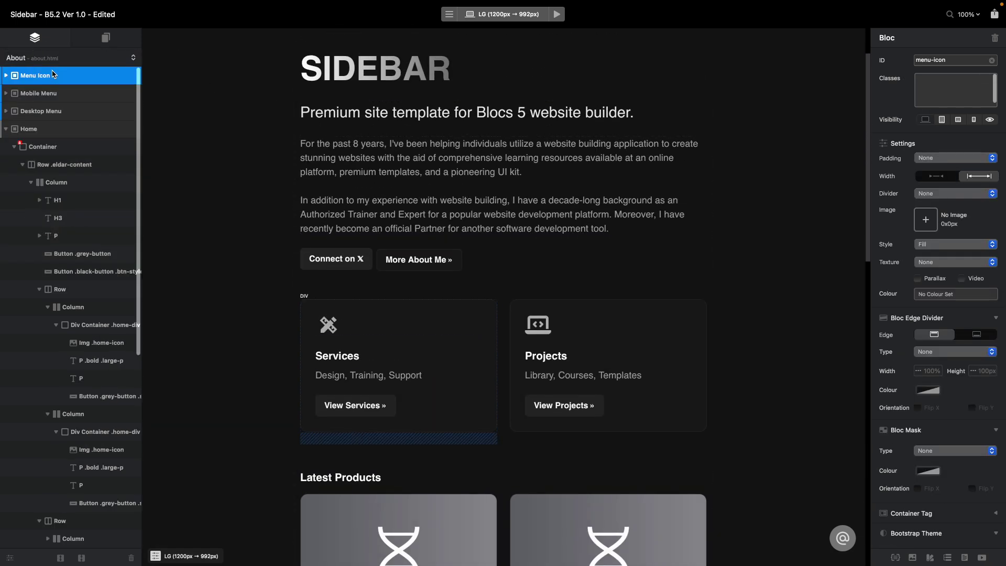
pyautogui.scroll(-8, 383, 131)
pyautogui.scroll(8, 383, 134)
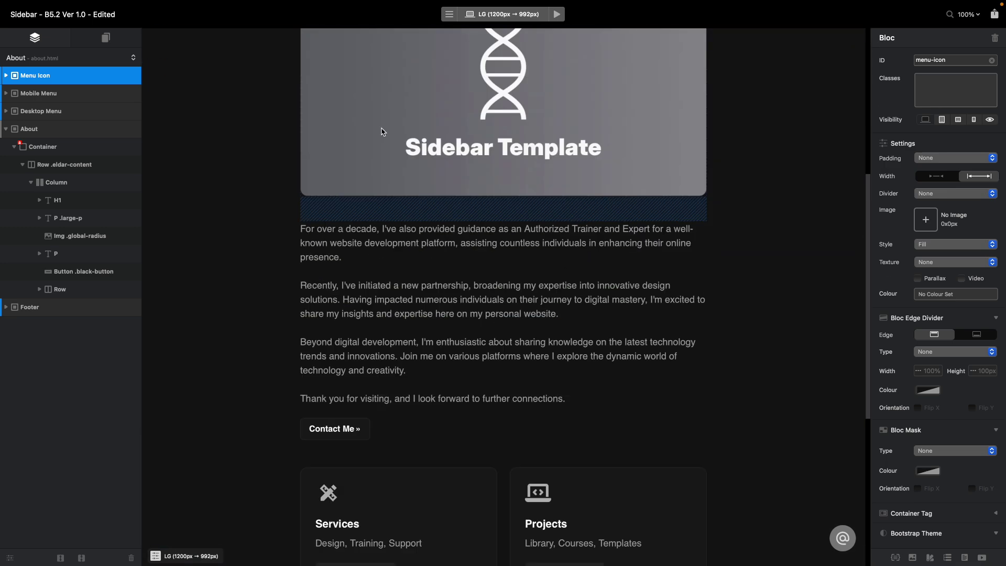
pyautogui.scroll(-10, 382, 142)
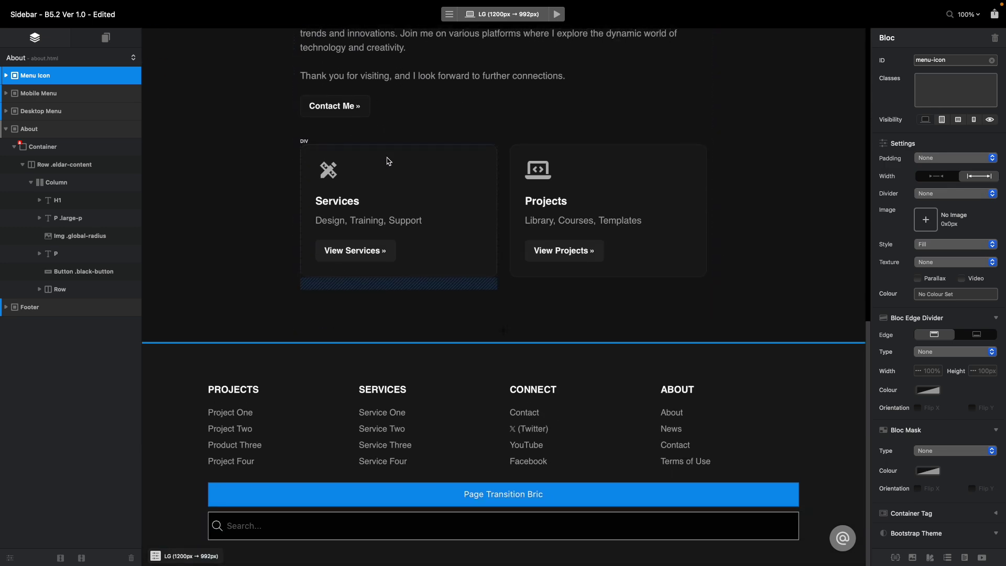
pyautogui.click(356, 252)
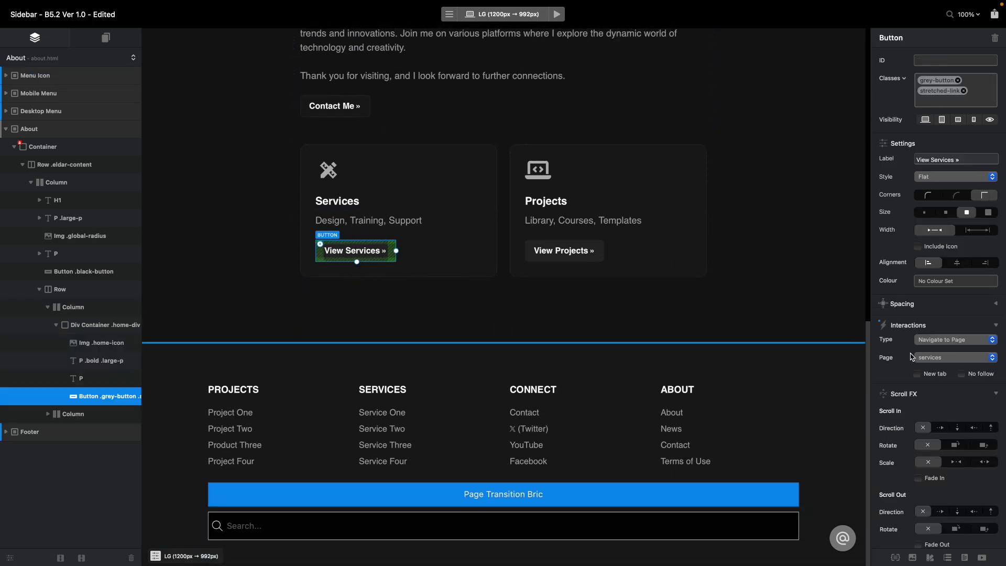
pyautogui.click(572, 251)
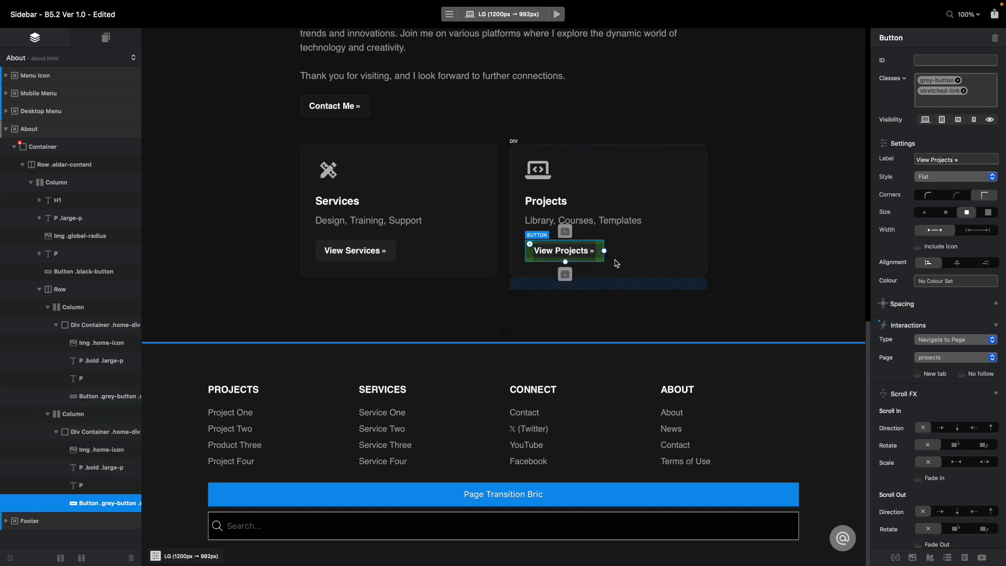
# - Open the Projects page, look through its cards, and examine the link targets of the Since 2017, Since 2016 and Since 2023 links
pyautogui.click(68, 58)
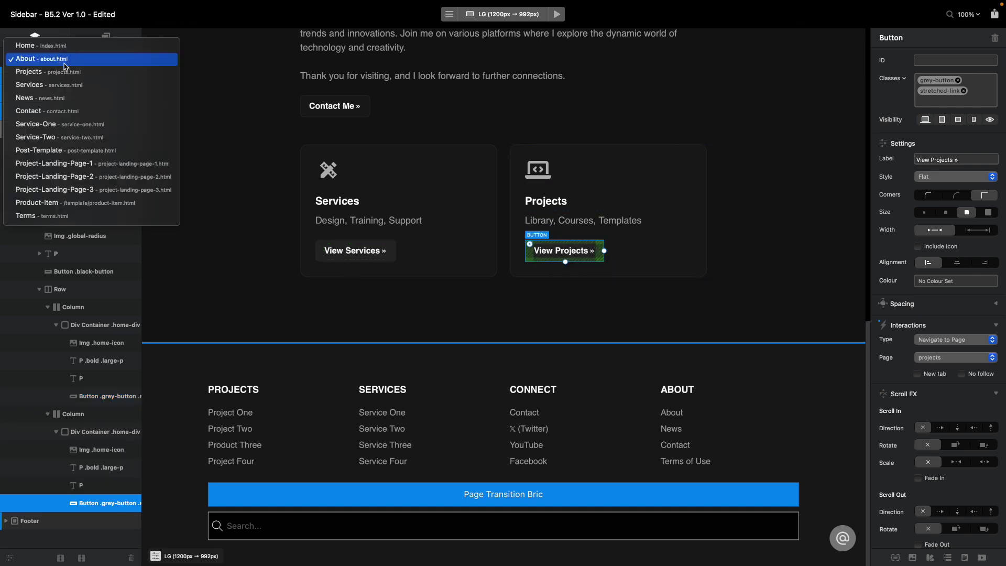
pyautogui.click(68, 70)
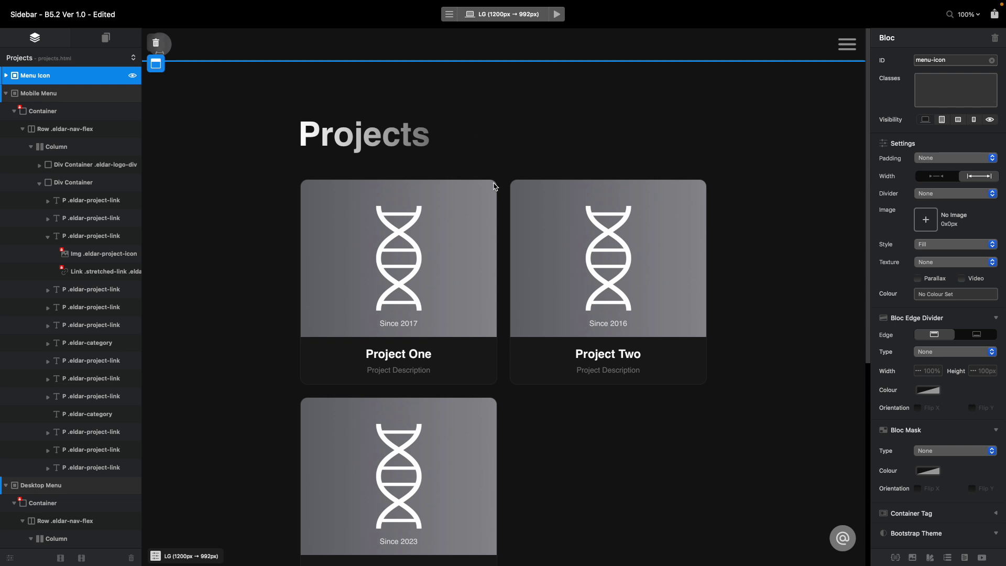
pyautogui.scroll(-5, 603, 222)
pyautogui.scroll(5, 568, 223)
pyautogui.click(411, 328)
pyautogui.click(437, 293)
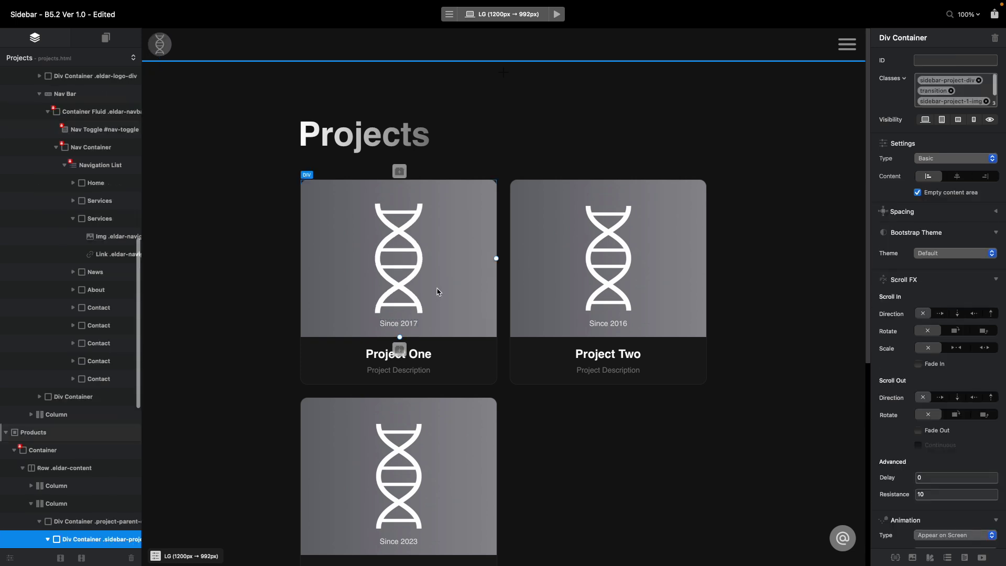
pyautogui.click(406, 327)
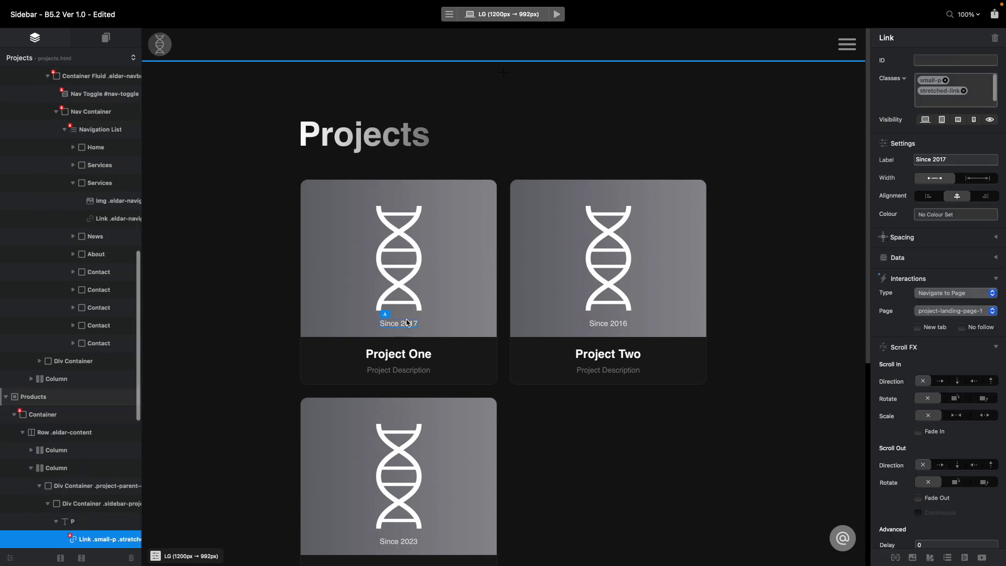
pyautogui.click(609, 328)
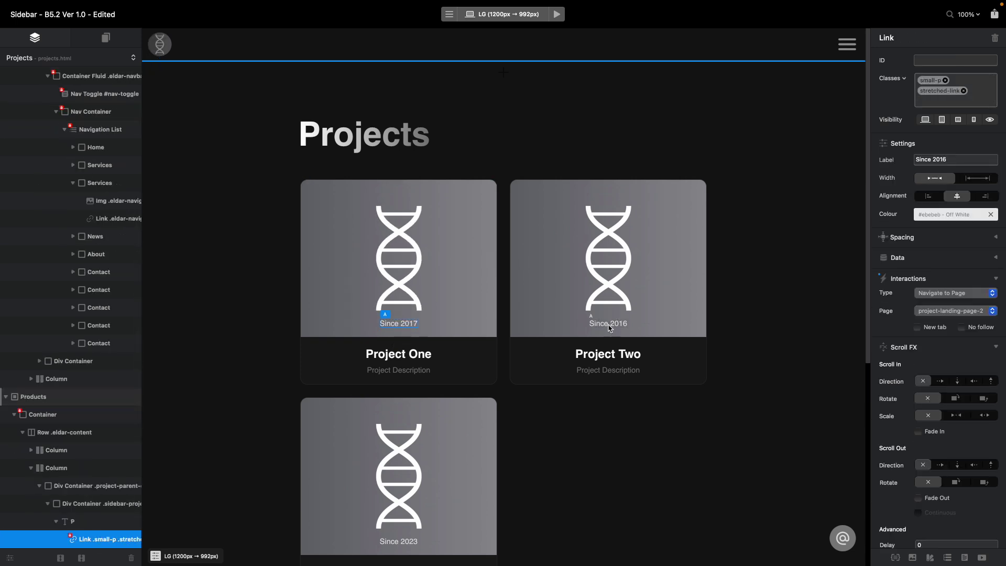
pyautogui.scroll(-2, 476, 334)
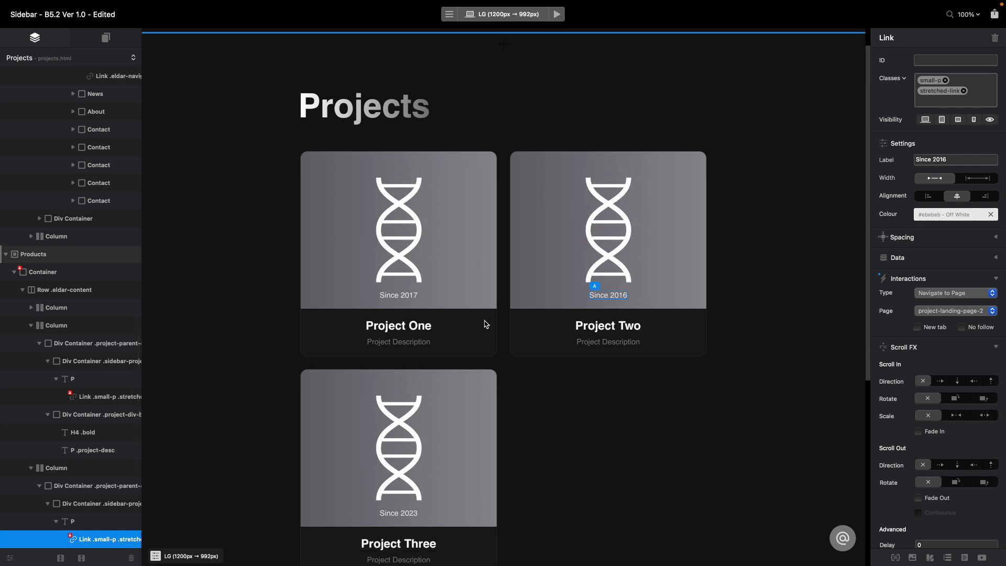
pyautogui.click(407, 495)
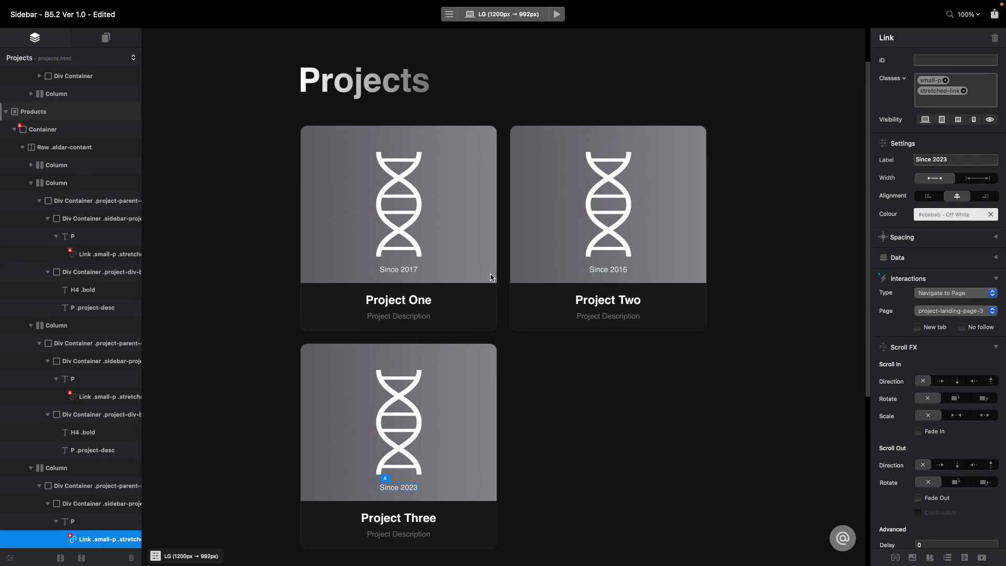
# - Examine the available target pages and the classes of the Since 2016 link on the Project Two card
pyautogui.click(404, 277)
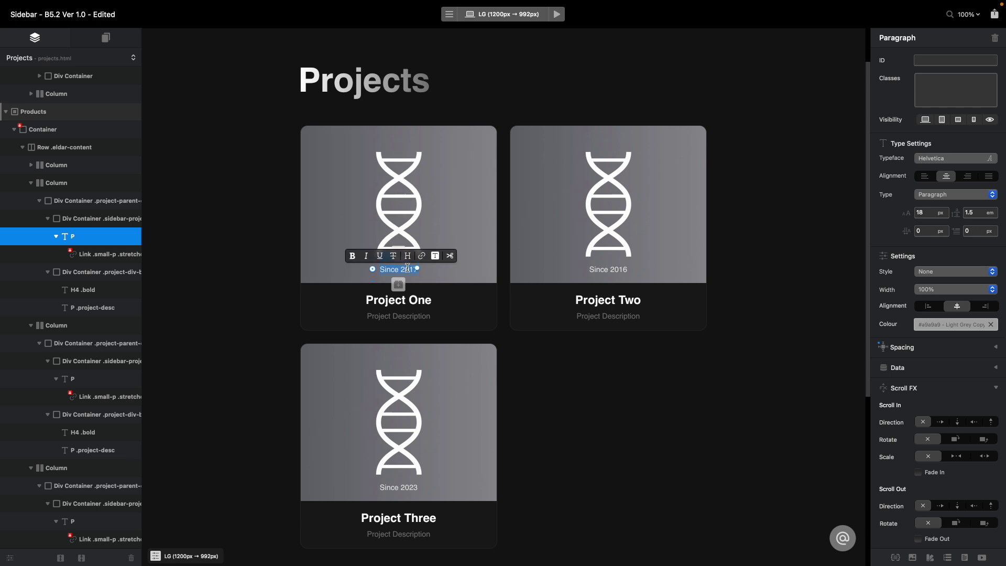
pyautogui.click(610, 269)
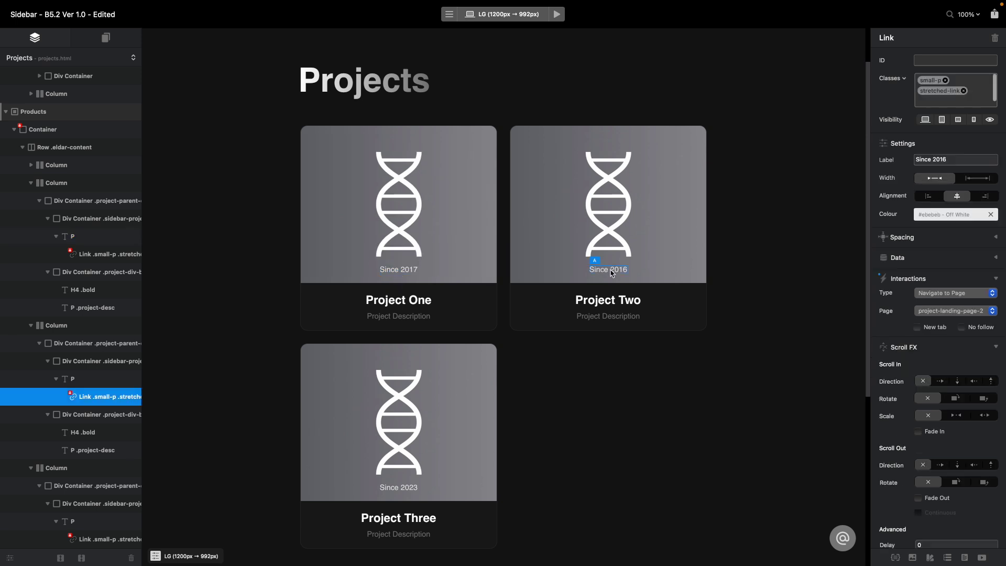
pyautogui.click(952, 315)
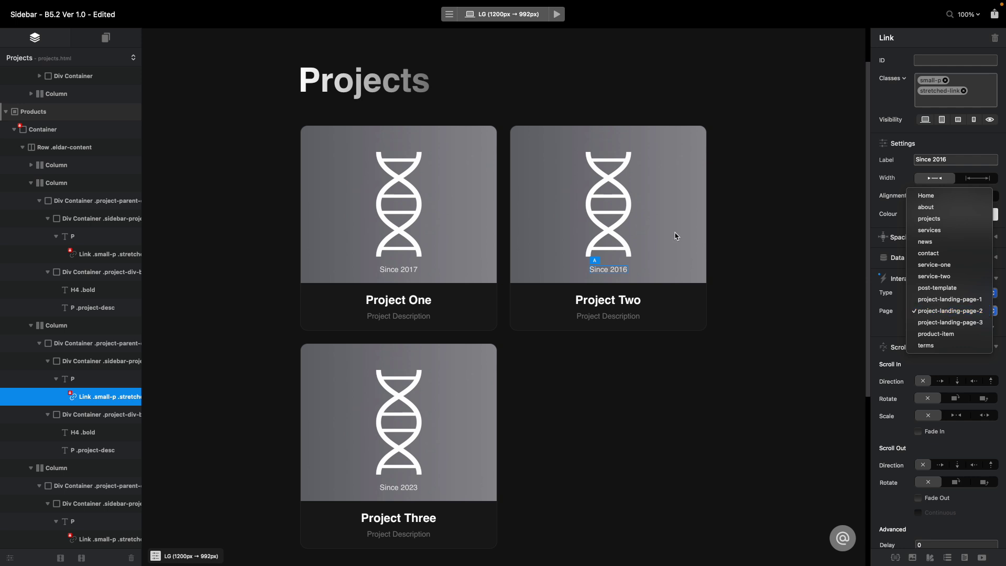
pyautogui.click(895, 318)
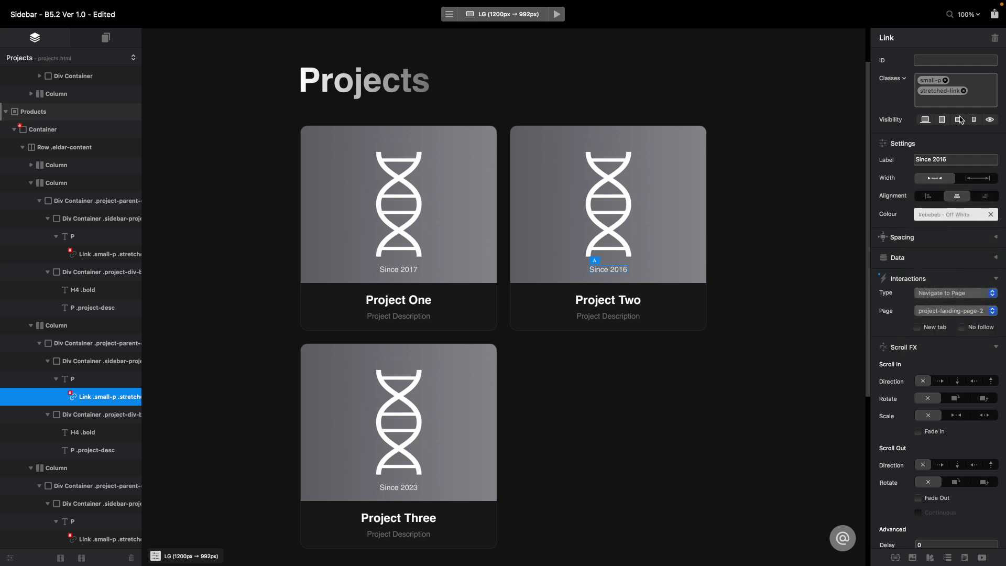
pyautogui.click(983, 93)
# - Examine the classes of the image div containers on the Project One, Project Two and Project Three cards
pyautogui.click(414, 207)
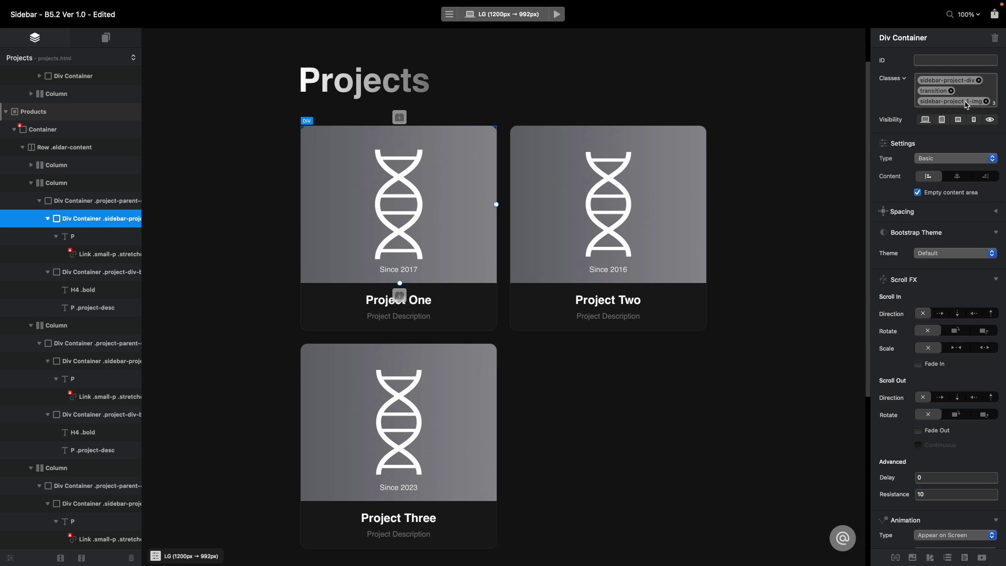
pyautogui.click(678, 152)
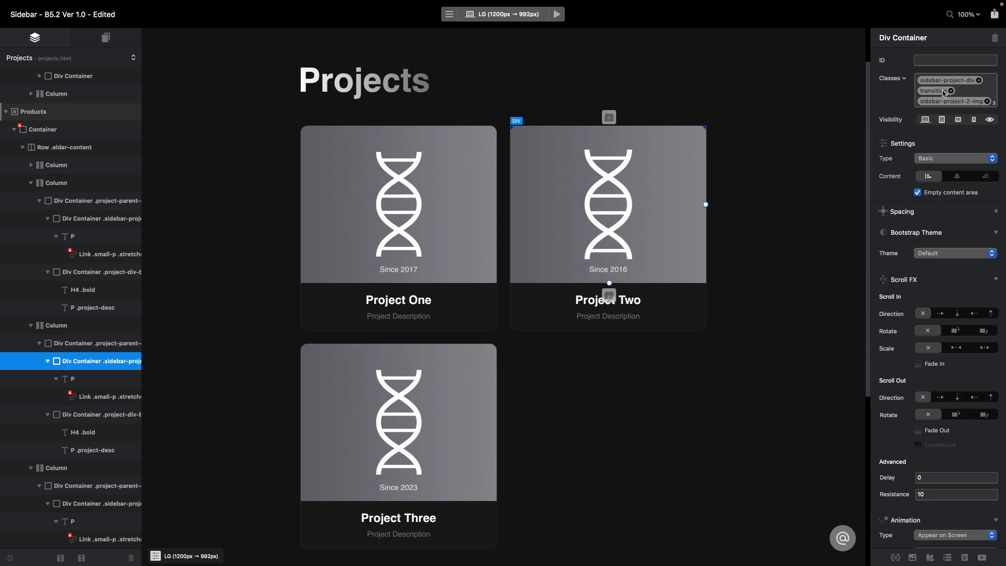
pyautogui.click(438, 368)
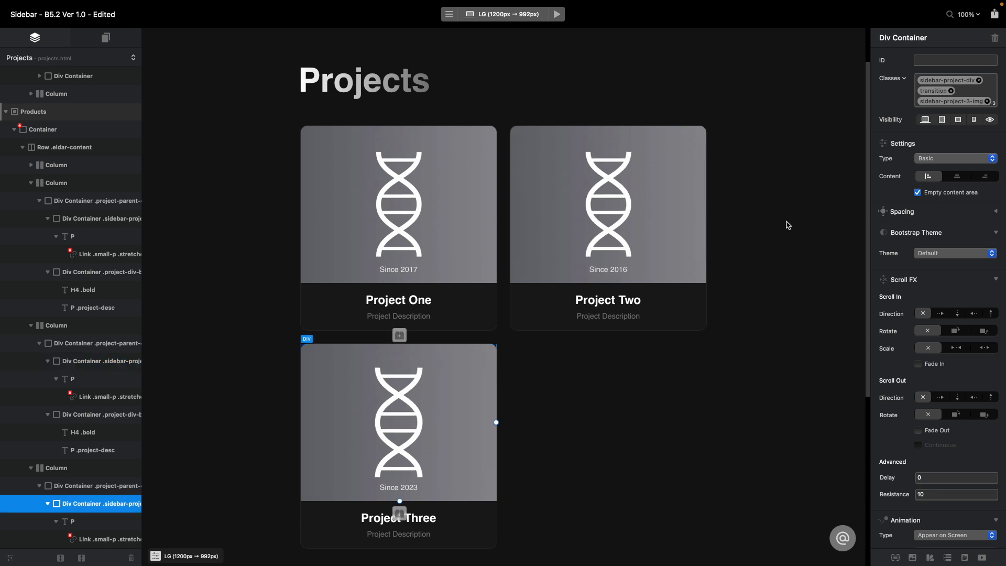
# - Set the background image of the sidebar-project-3-img class to the blocs-master-class-e… screenshot from the project assets
pyautogui.doubleClick(959, 104)
pyautogui.moveTo(757, 316); pyautogui.dragTo(698, 164)
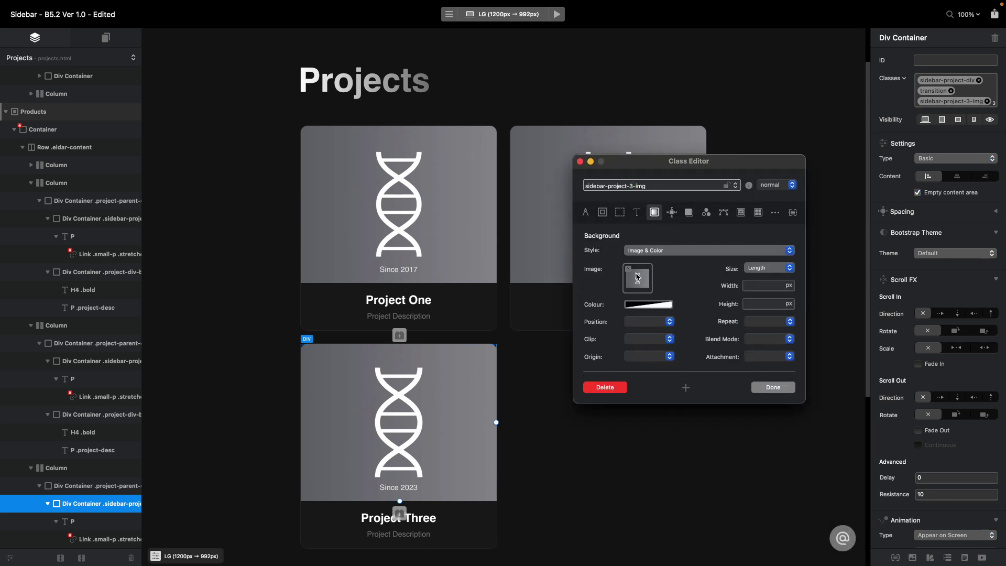
pyautogui.click(635, 277)
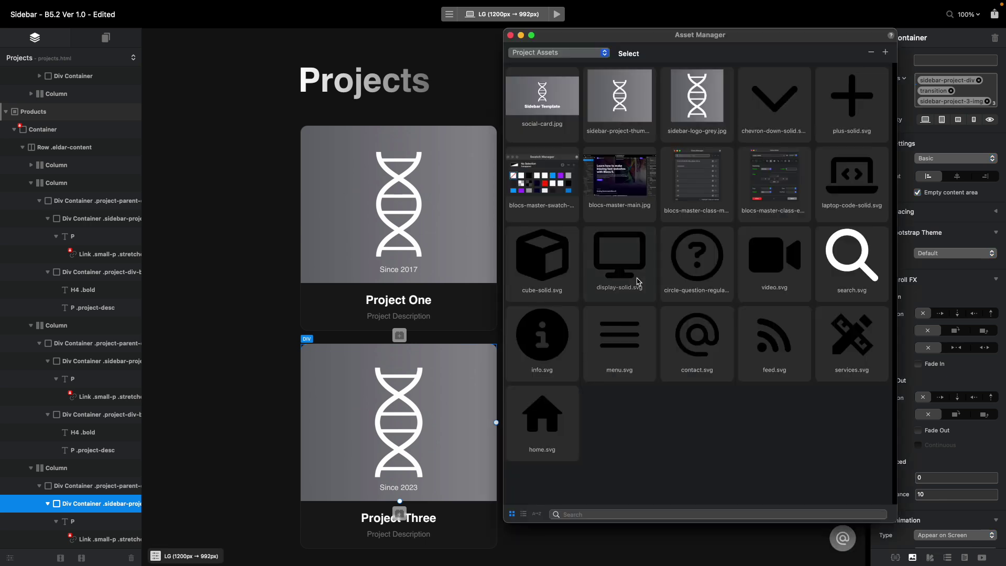
pyautogui.click(771, 175)
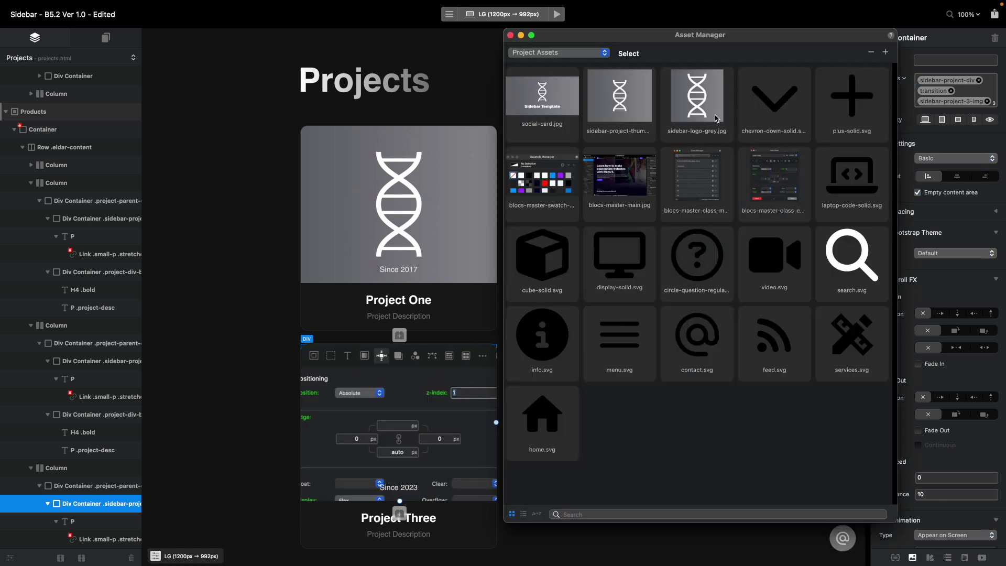
pyautogui.click(510, 35)
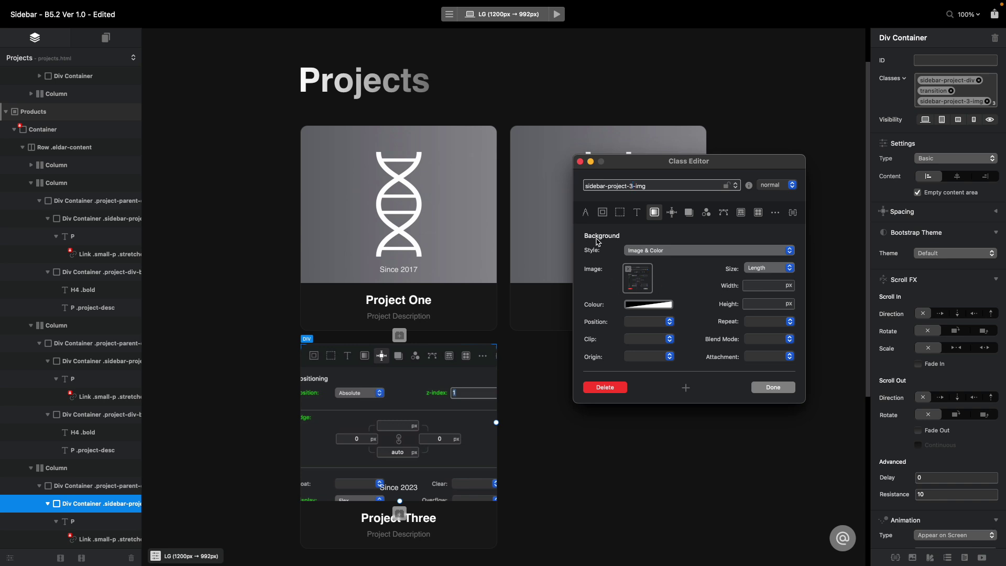
pyautogui.click(769, 386)
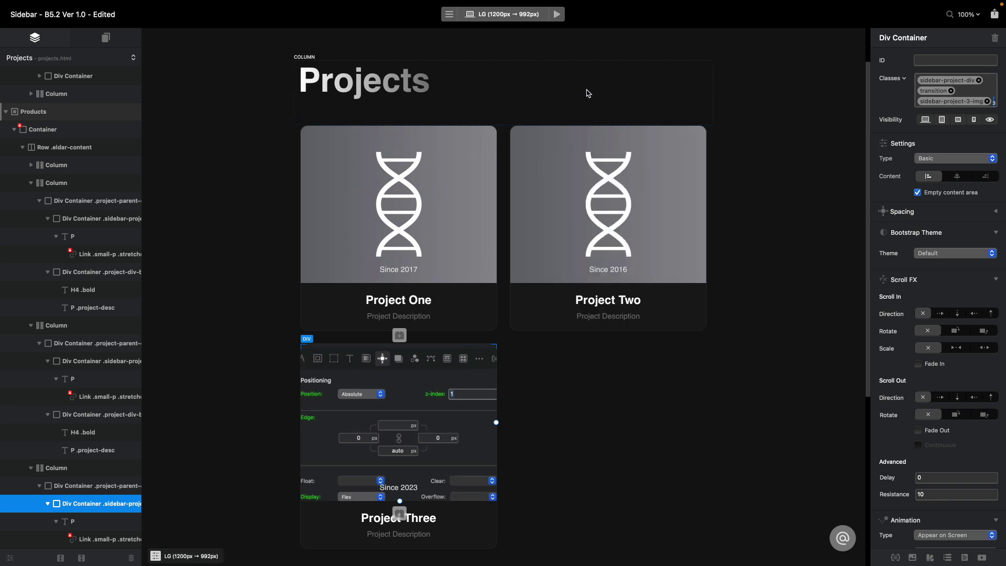
# - Preview the Projects page, follow the Project Three card to its landing page, and return to editing
pyautogui.click(557, 14)
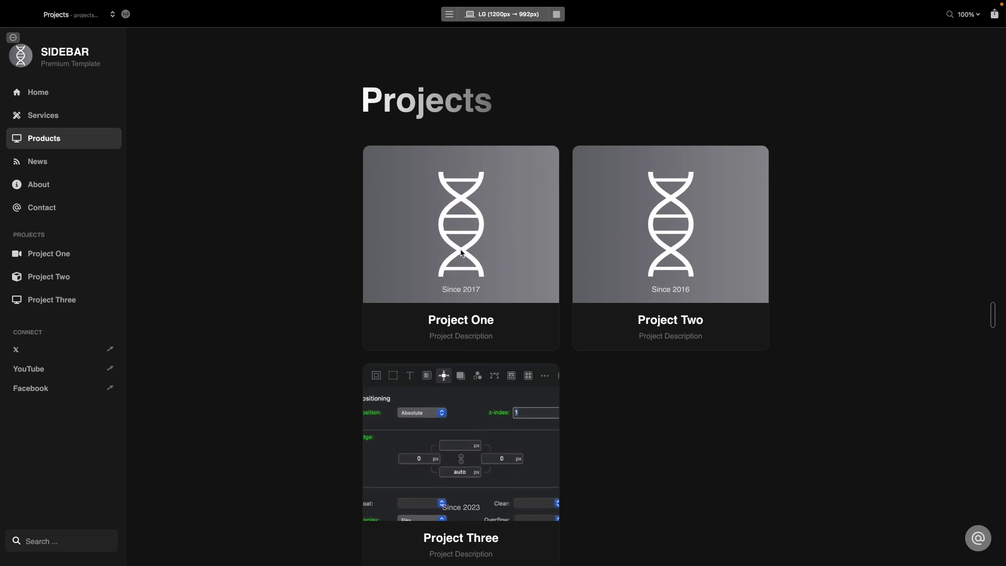
pyautogui.click(466, 421)
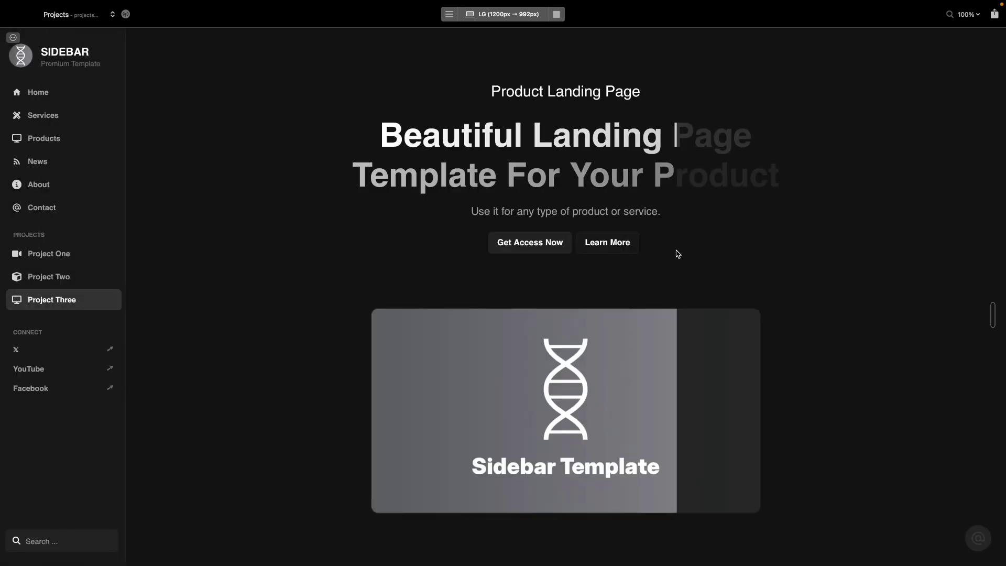
pyautogui.click(556, 15)
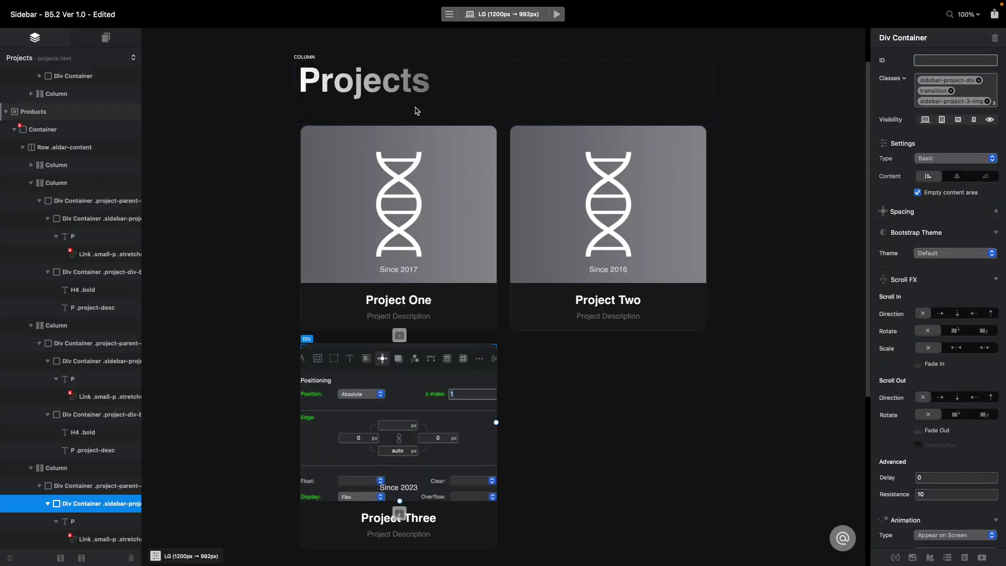
# - Set the sidebar-project-3-img class's background image back to the sidebar-project-thum… asset and close the class editor
pyautogui.click(943, 103)
pyautogui.click(644, 279)
pyautogui.click(620, 99)
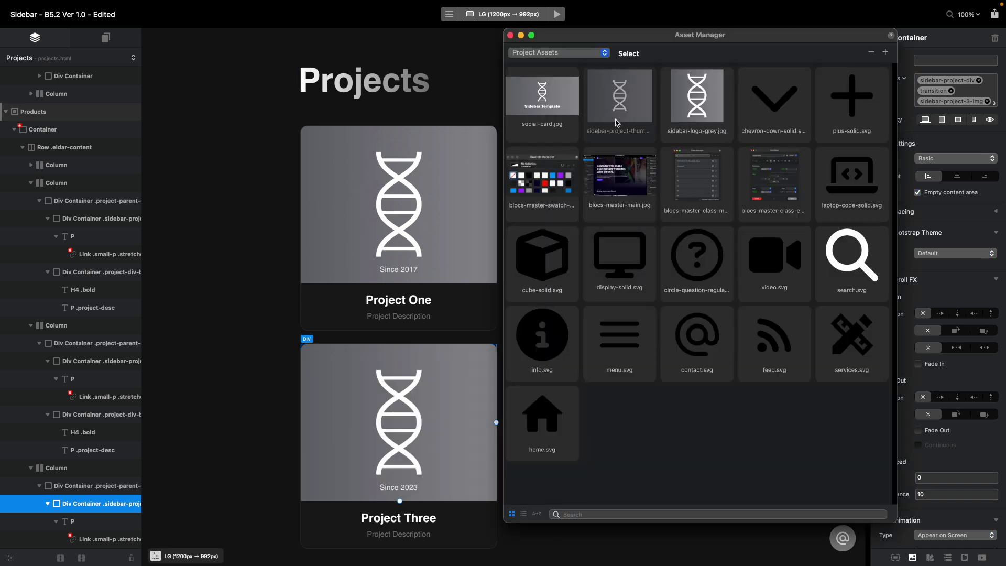
pyautogui.click(511, 36)
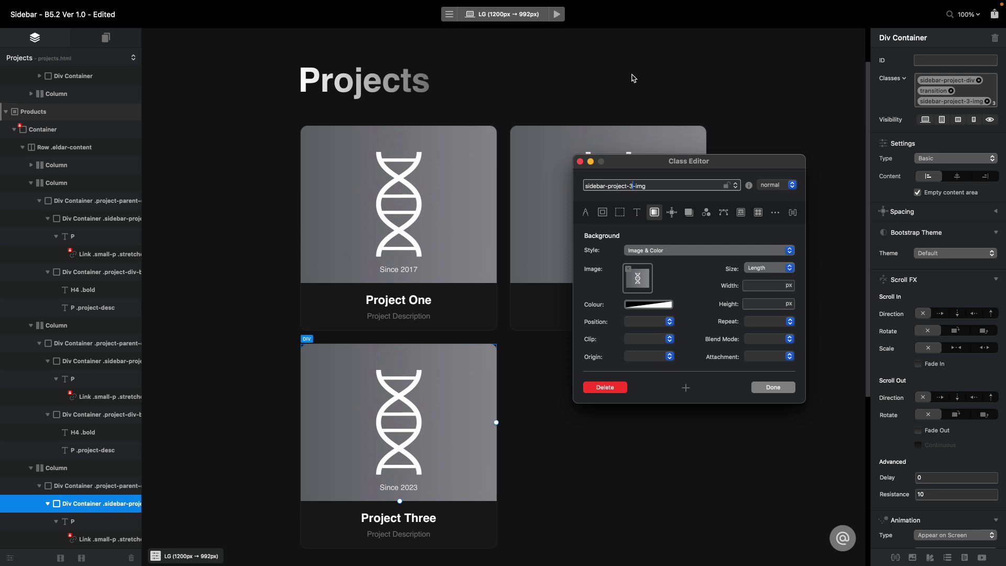
pyautogui.click(679, 74)
pyautogui.click(580, 161)
# - Look through the rest of the Projects page, then open the Services page and view its full content
pyautogui.scroll(-5, 332, 144)
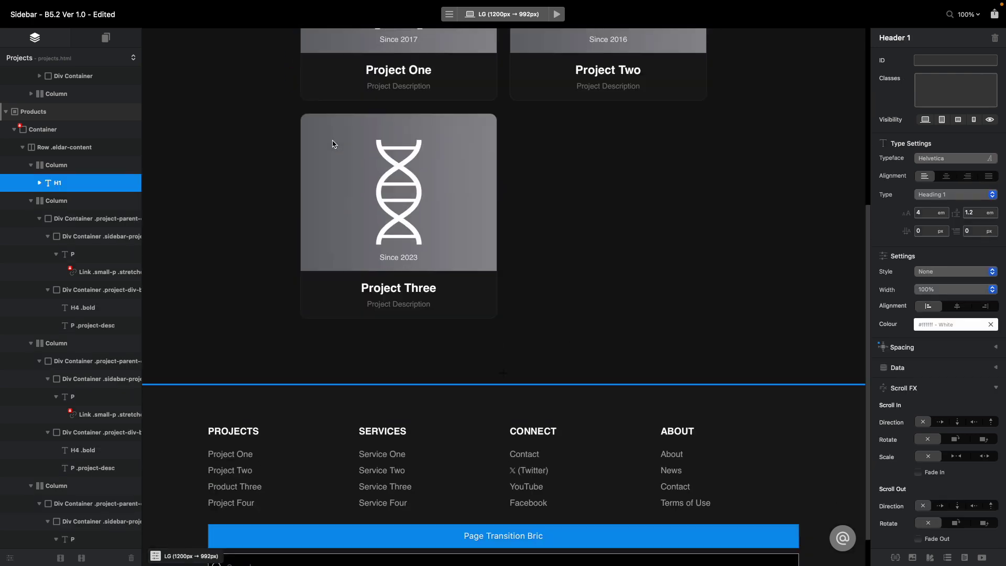
pyautogui.scroll(10, 332, 144)
pyautogui.click(69, 58)
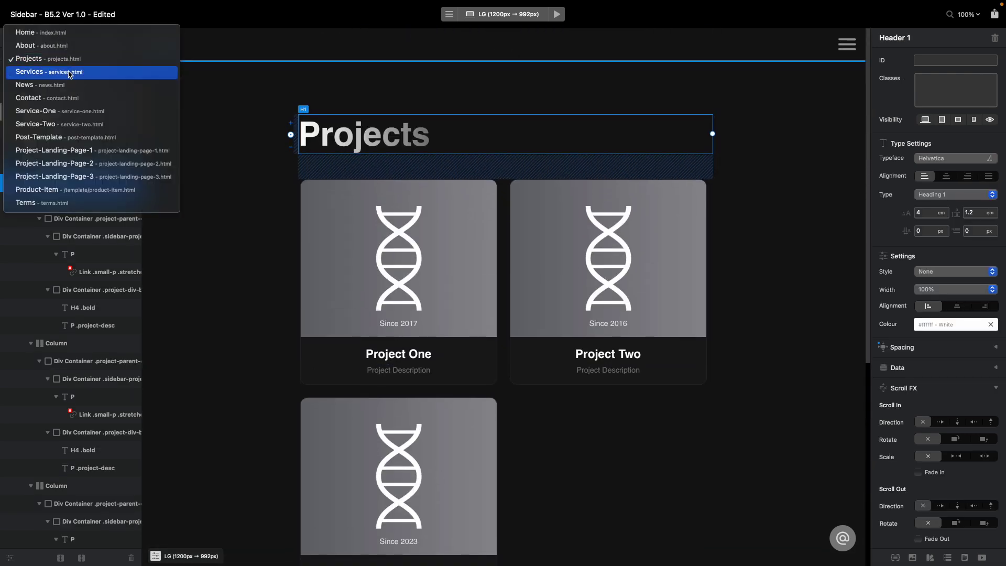
pyautogui.click(70, 73)
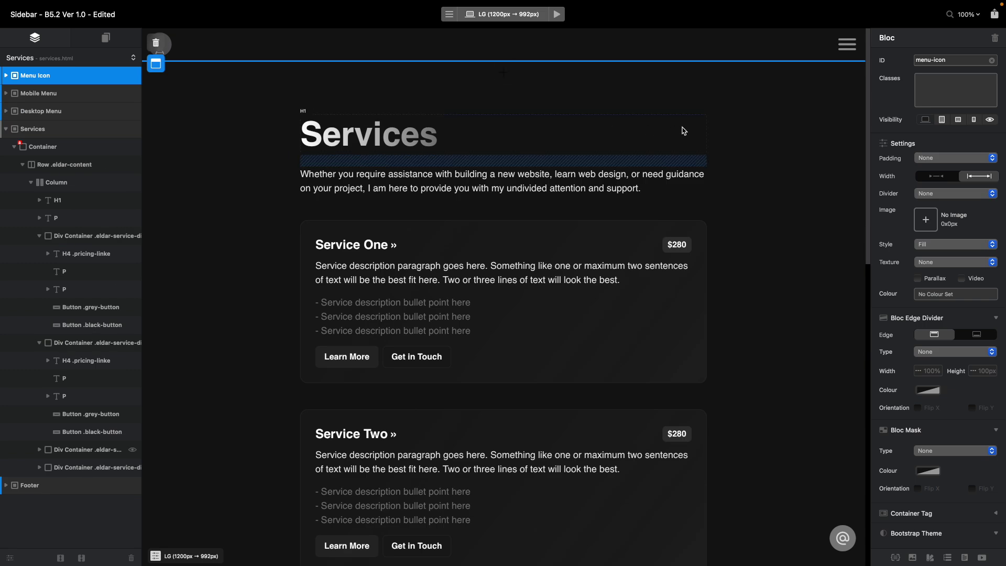
pyautogui.scroll(-10, 683, 130)
pyautogui.scroll(10, 597, 199)
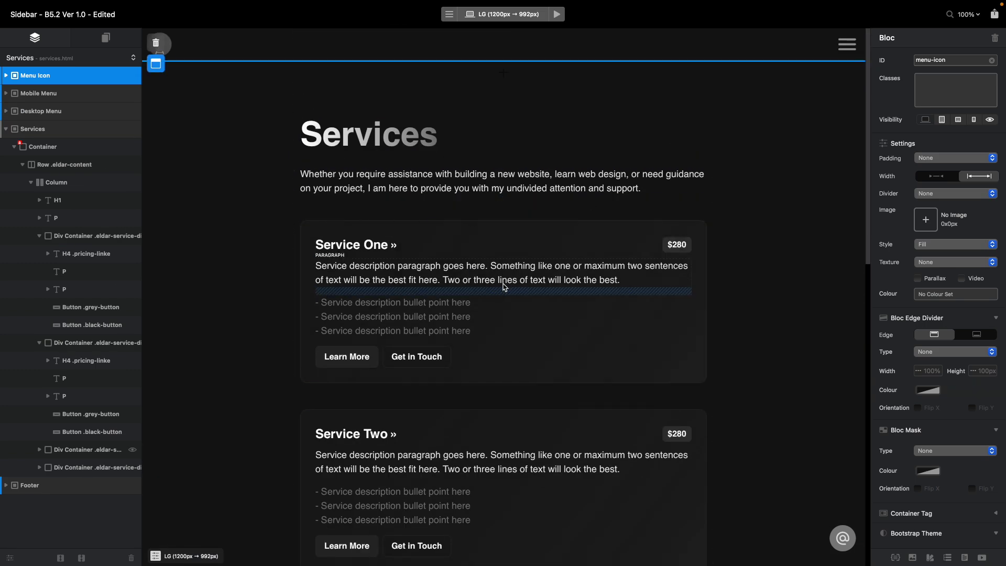
# - Examine the link targets of the Learn More buttons for Services One and Two and the Get in Touch buttons for Services Three and Four
pyautogui.scroll(-1, 347, 346)
pyautogui.click(340, 317)
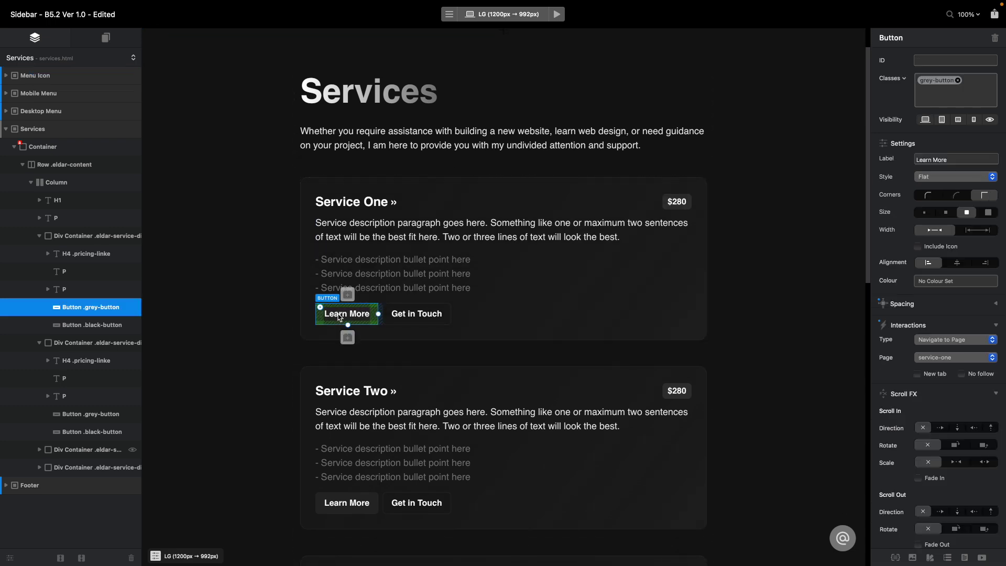
pyautogui.scroll(-2, 339, 317)
pyautogui.click(358, 414)
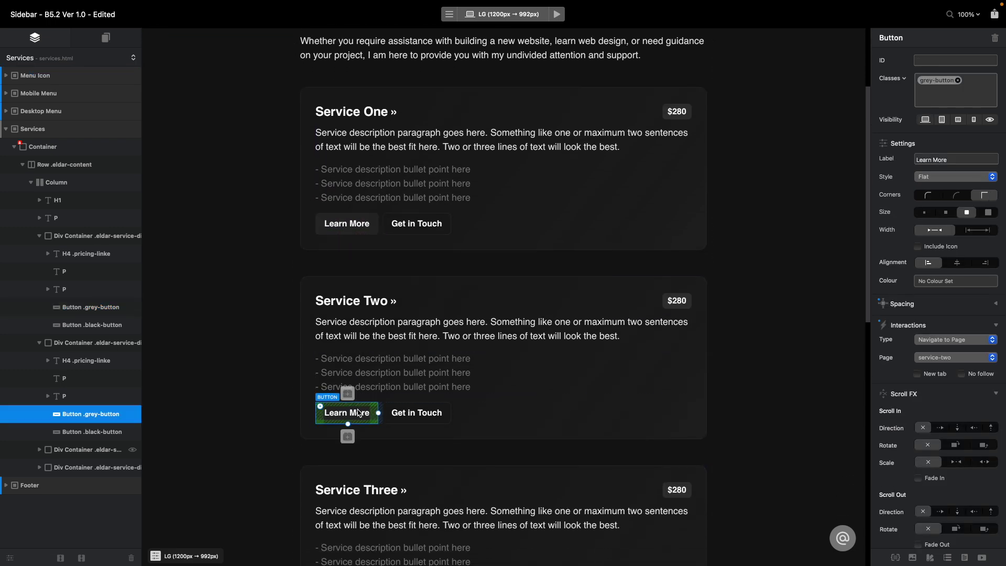
pyautogui.scroll(-10, 358, 413)
pyautogui.click(371, 185)
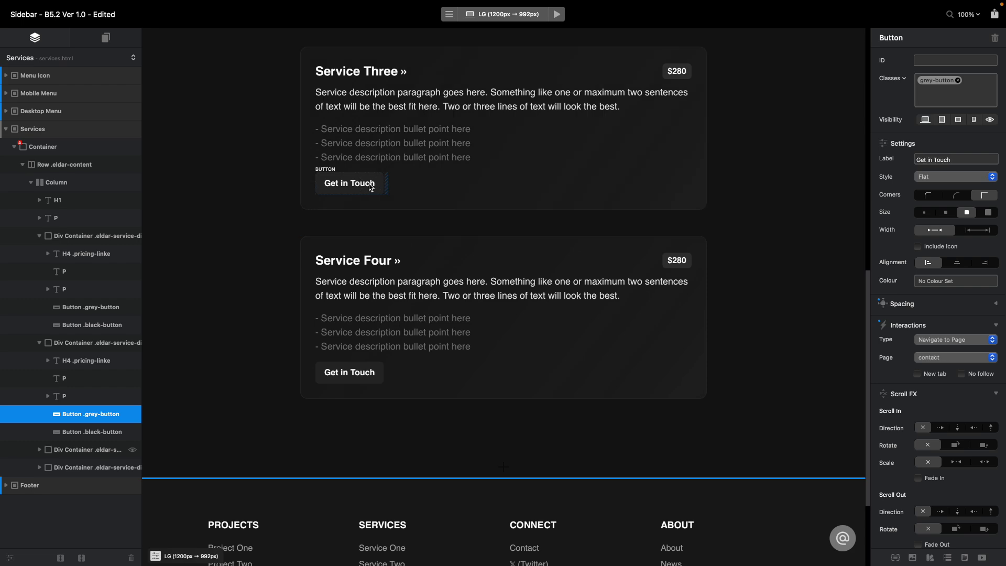
pyautogui.click(353, 372)
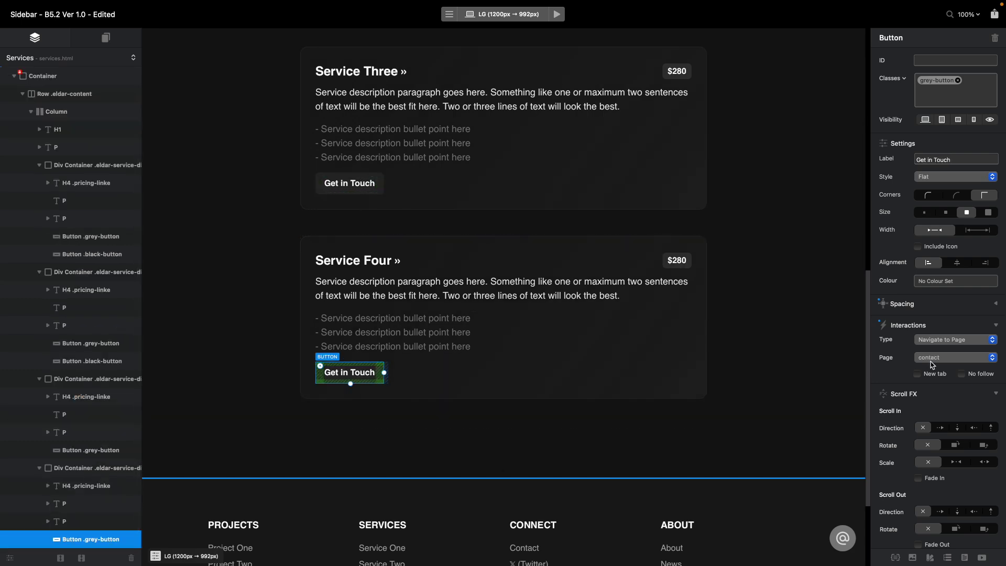
pyautogui.scroll(12, 577, 353)
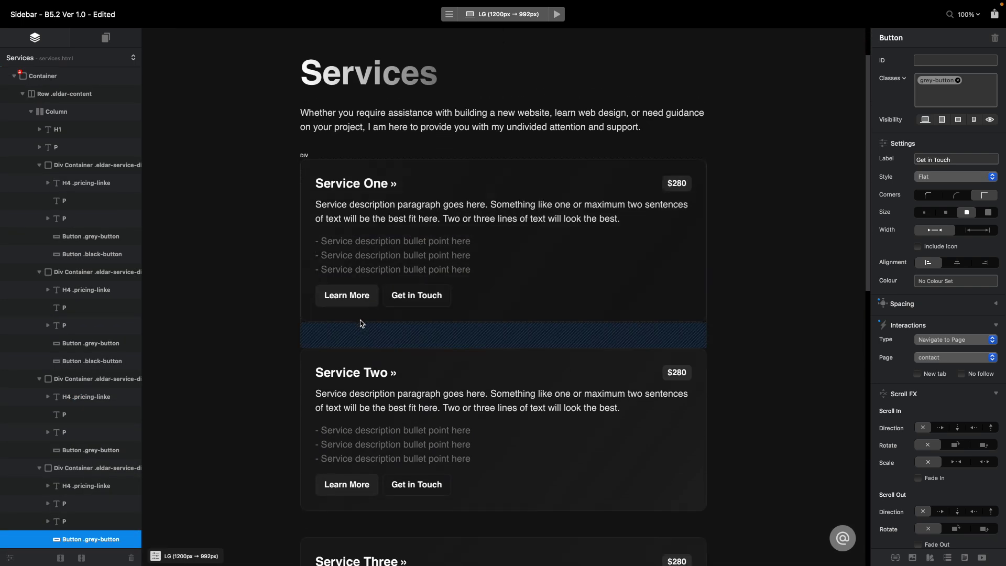
pyautogui.click(343, 281)
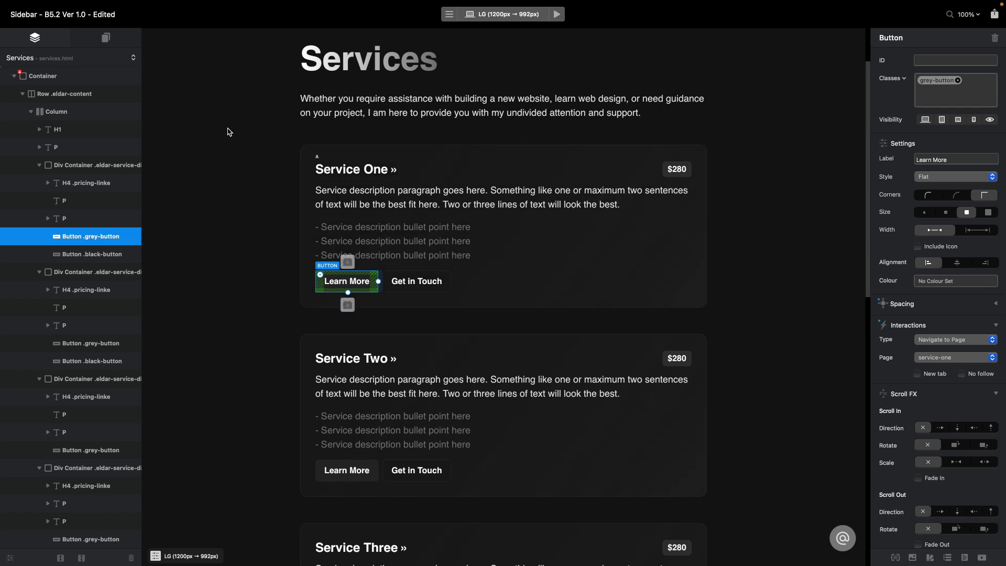
# - Open the Service-One page and view its full content, then open the Service-Two page
pyautogui.click(69, 57)
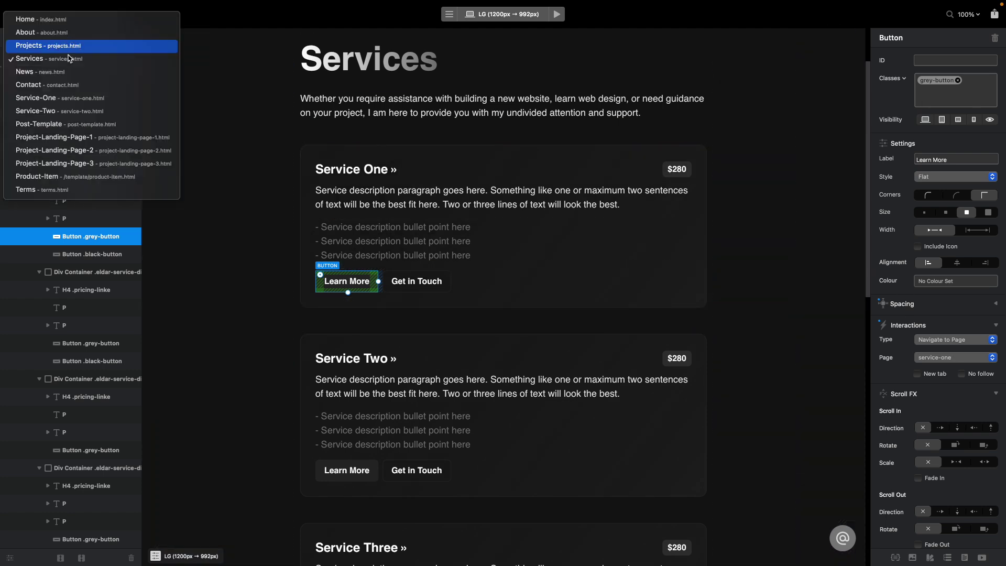
pyautogui.click(69, 96)
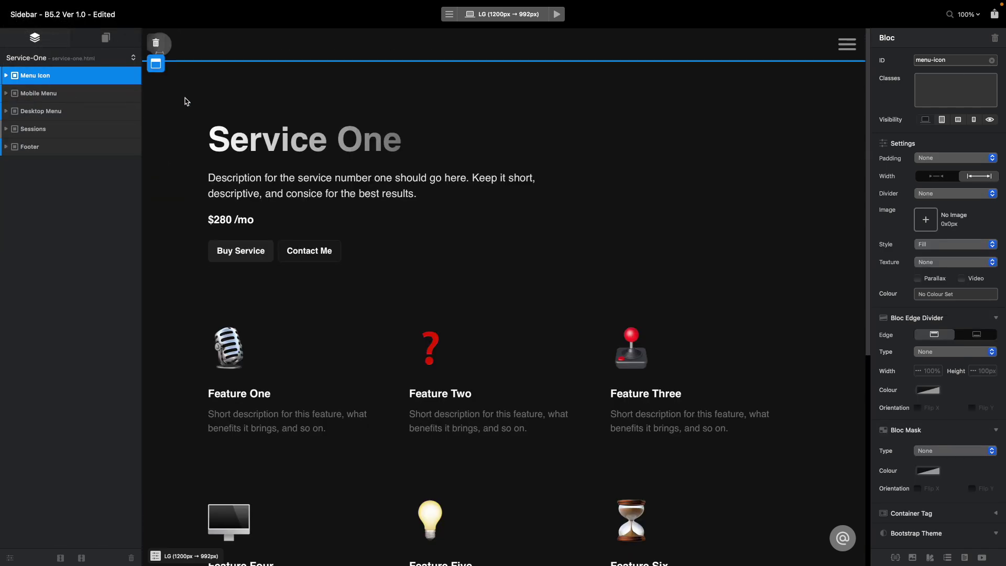
pyautogui.scroll(-10, 479, 198)
pyautogui.scroll(10, 478, 198)
pyautogui.scroll(-5, 503, 176)
pyautogui.scroll(5, 512, 171)
pyautogui.click(108, 58)
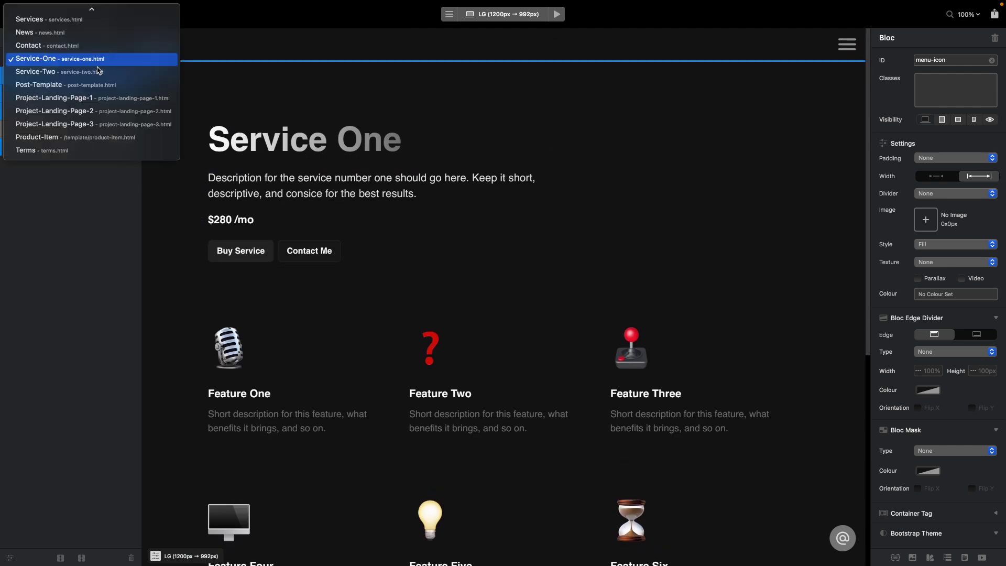
pyautogui.click(100, 70)
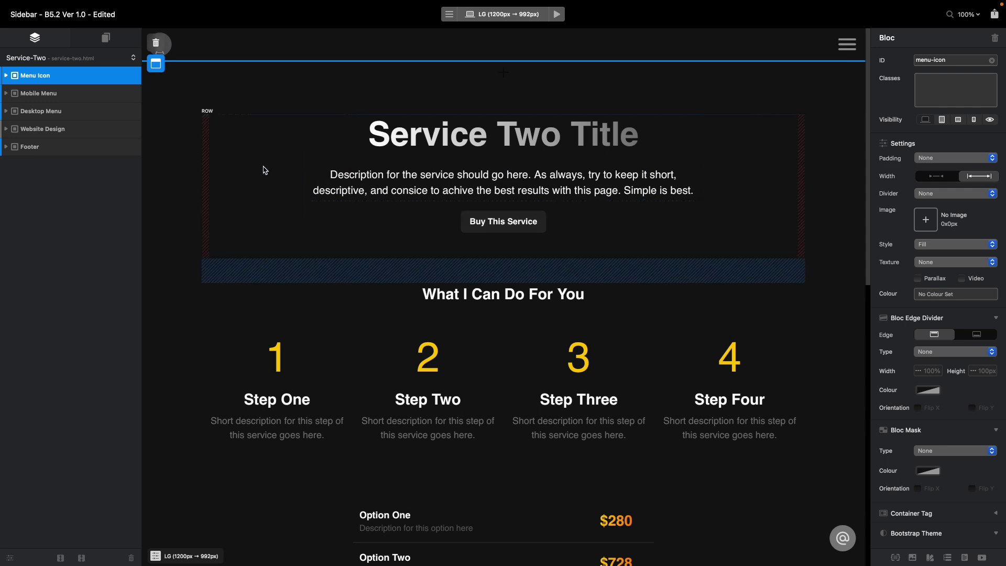
# - Return to the Services page and examine the Service One card's container, bullet paragraph and Get in Touch button, along with the other cards
pyautogui.click(71, 59)
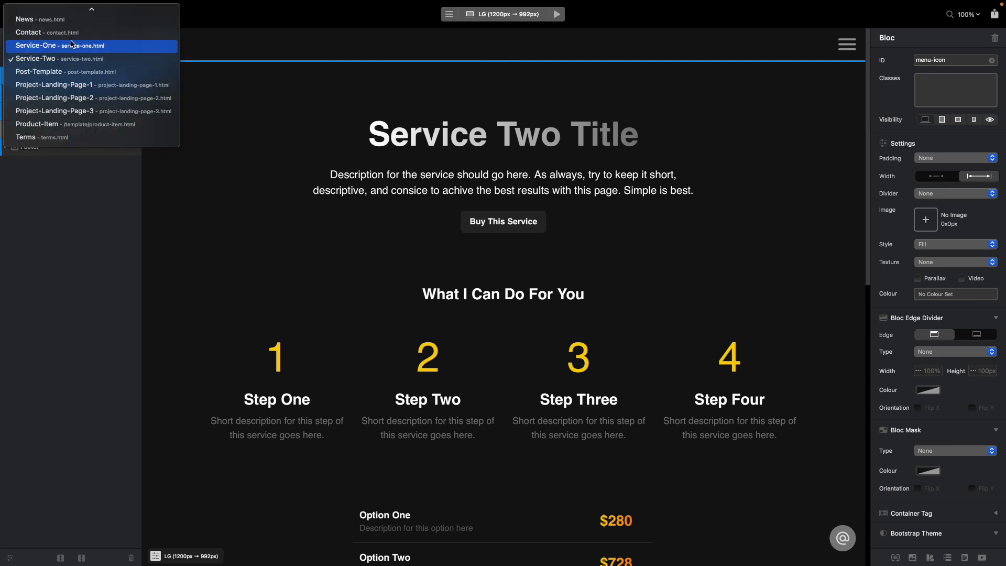
pyautogui.scroll(3, 68, 47)
pyautogui.click(49, 61)
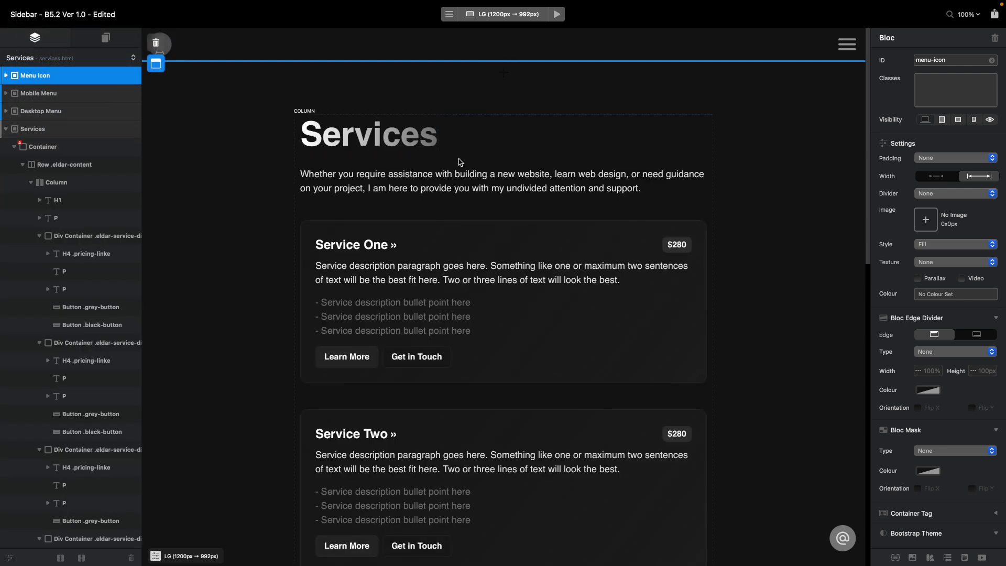
pyautogui.scroll(-3, 445, 220)
pyautogui.click(417, 265)
pyautogui.click(495, 244)
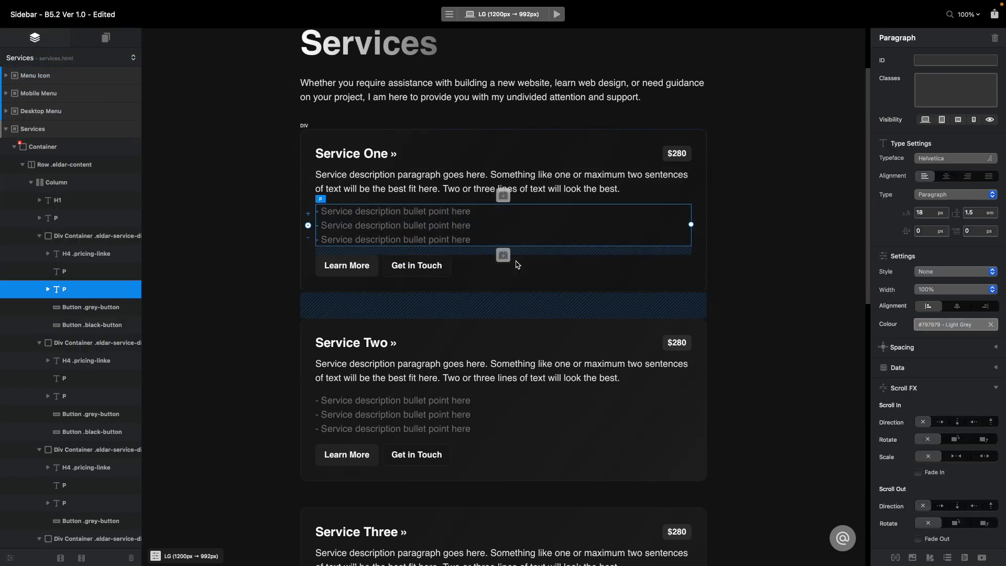
pyautogui.click(580, 227)
pyautogui.click(369, 262)
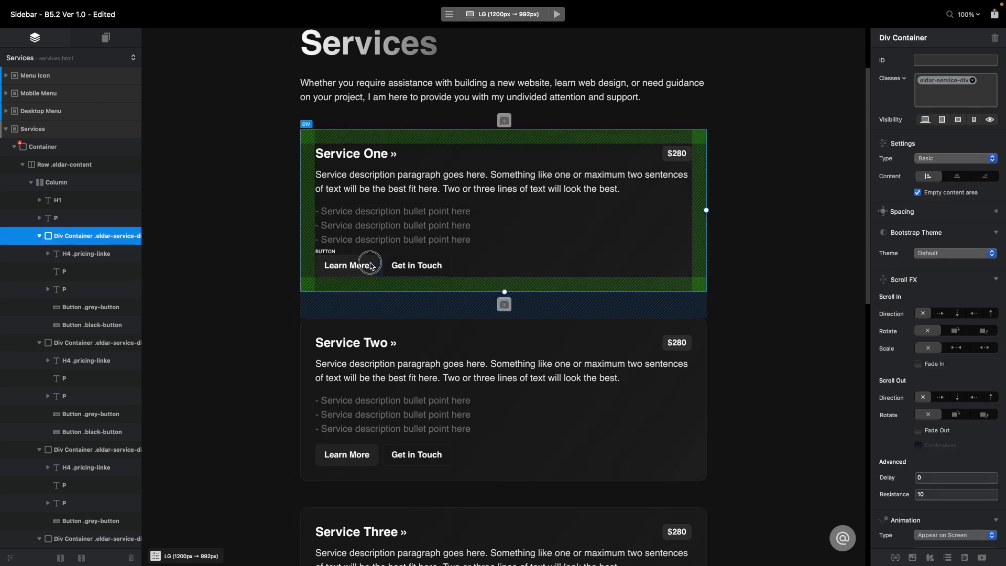
pyautogui.click(414, 264)
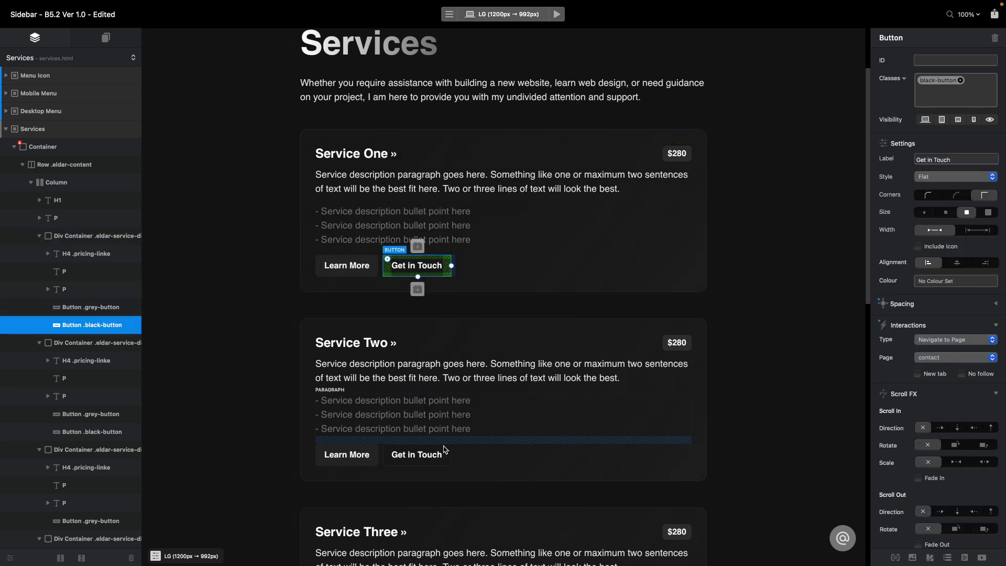
pyautogui.scroll(-2, 503, 423)
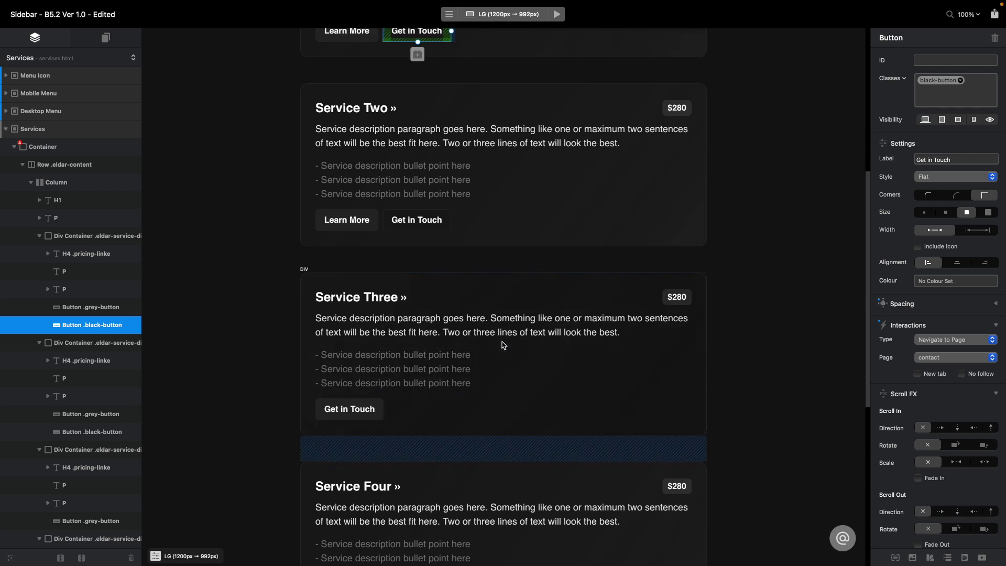
pyautogui.scroll(2, 503, 342)
pyautogui.click(339, 185)
pyautogui.click(415, 184)
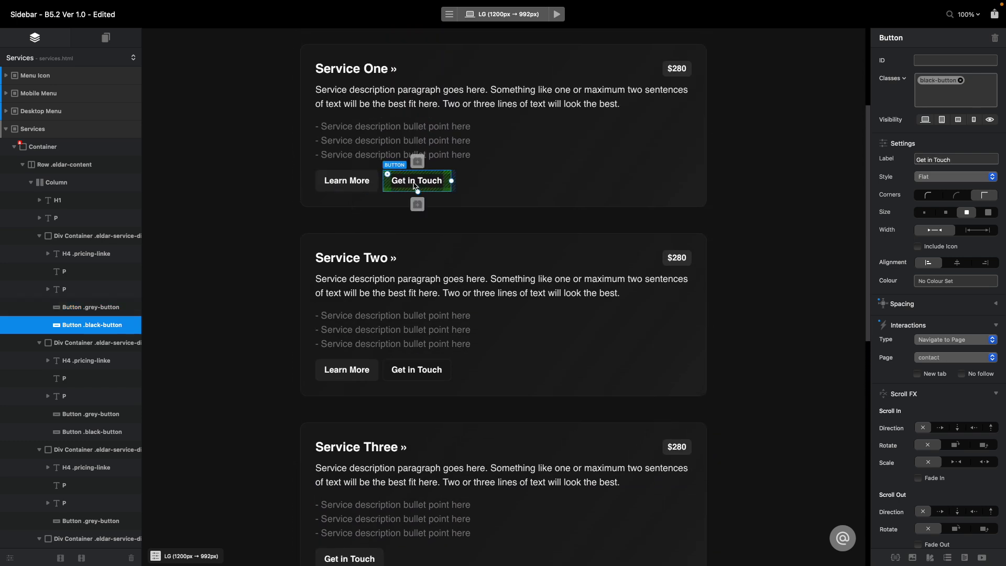
# - Open and preview the News page, follow the first news card to its post page, view the post, and return to editing
pyautogui.click(67, 62)
pyautogui.click(67, 74)
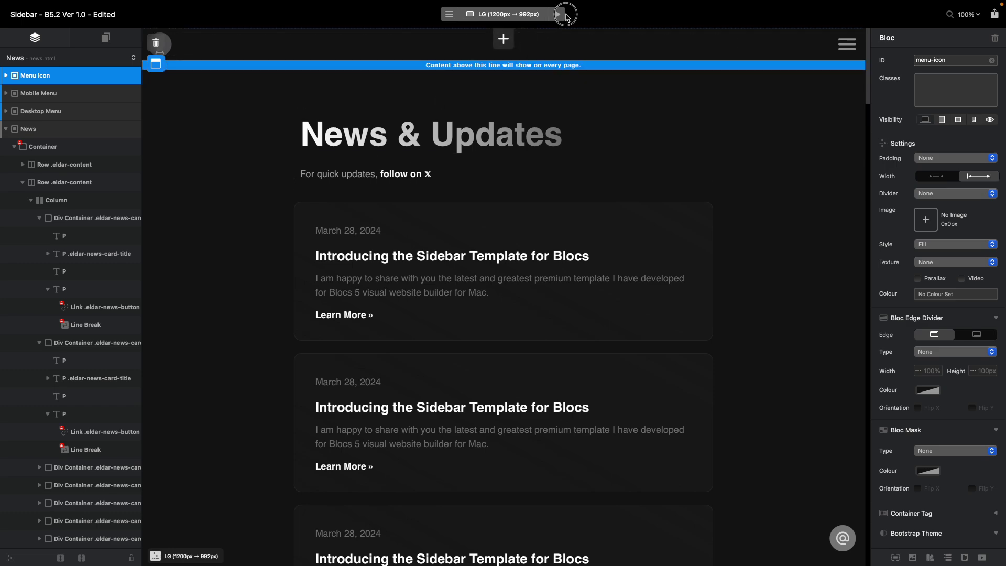
pyautogui.click(559, 16)
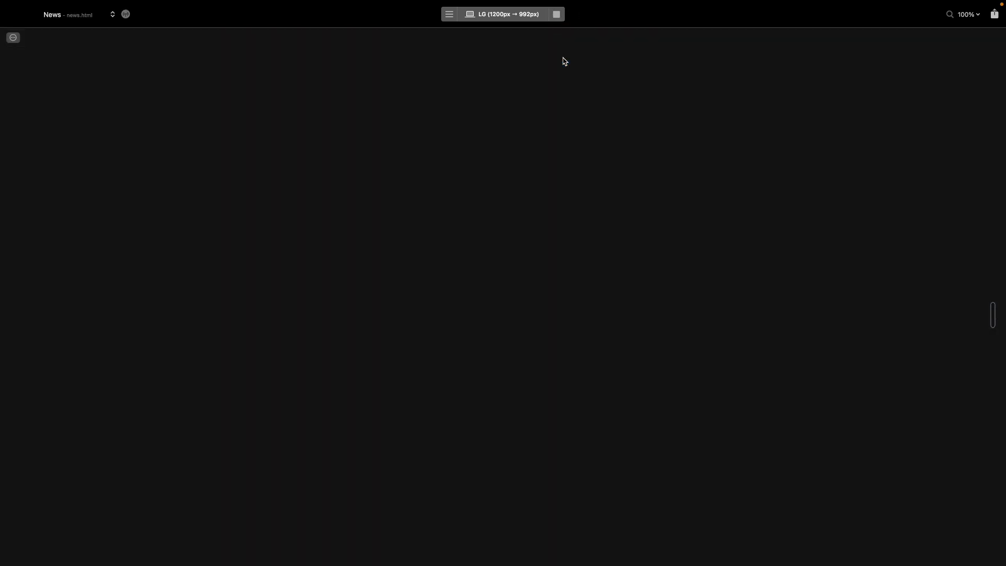
pyautogui.scroll(-5, 504, 174)
pyautogui.scroll(5, 506, 177)
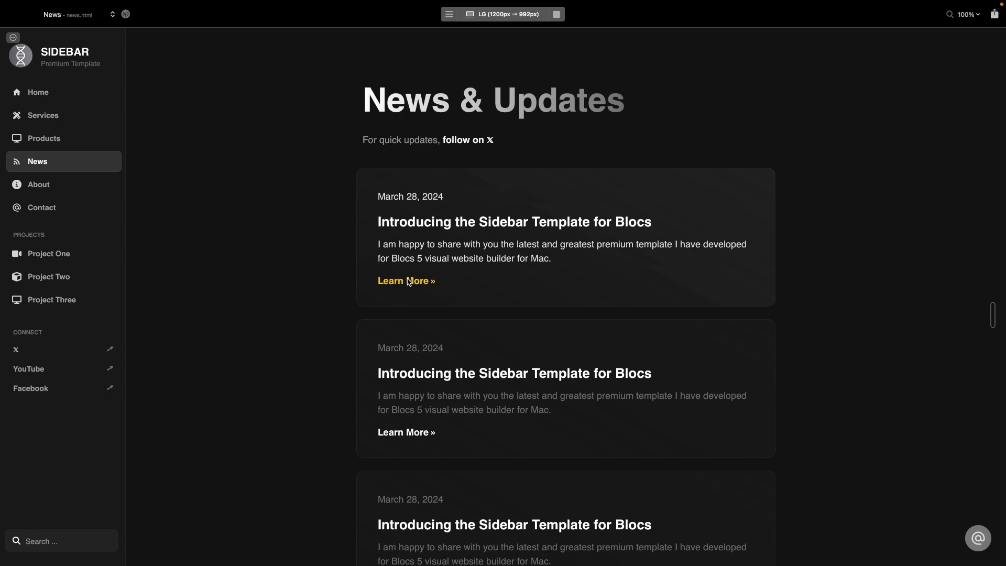
pyautogui.click(562, 269)
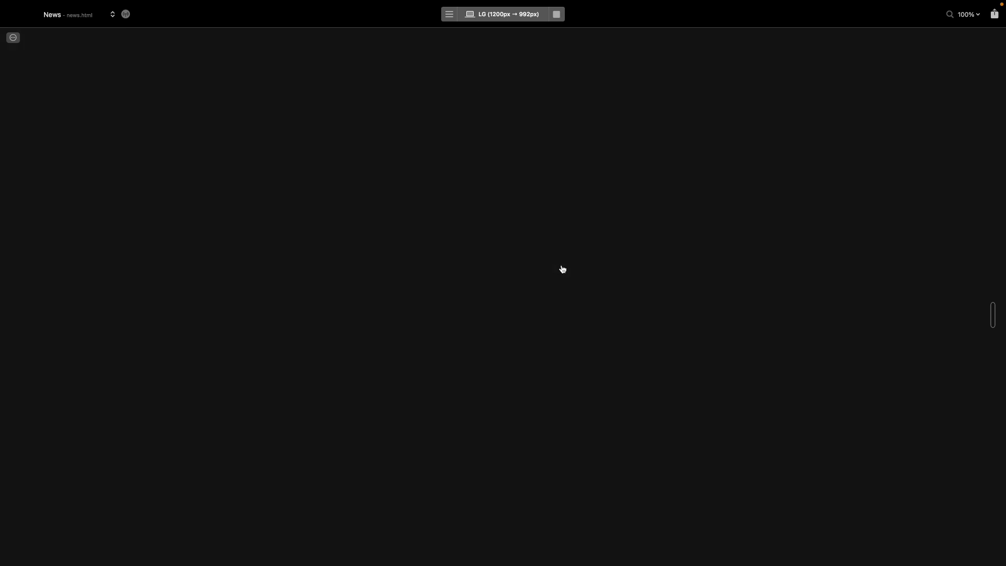
pyautogui.scroll(-20, 524, 236)
pyautogui.scroll(20, 517, 217)
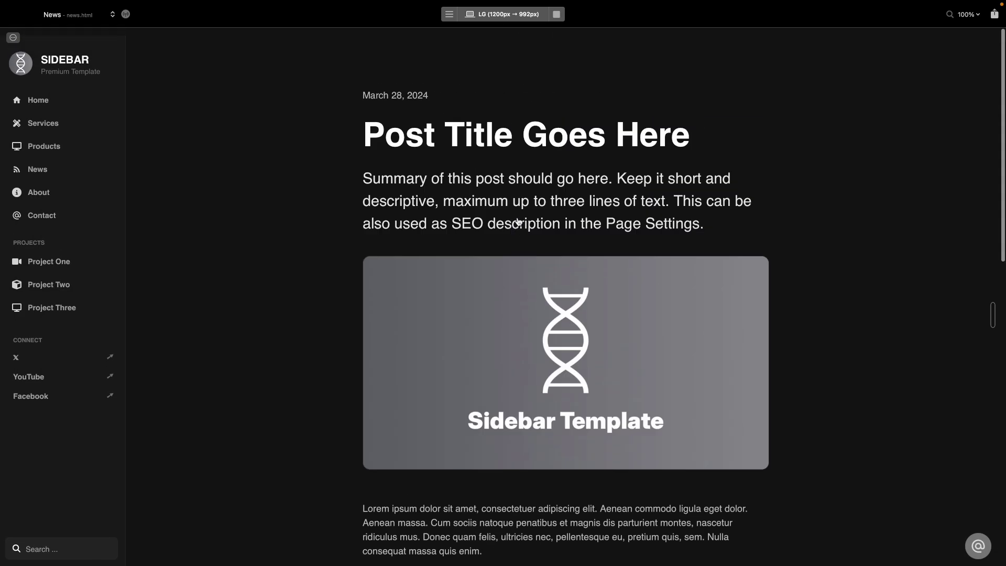
pyautogui.click(557, 15)
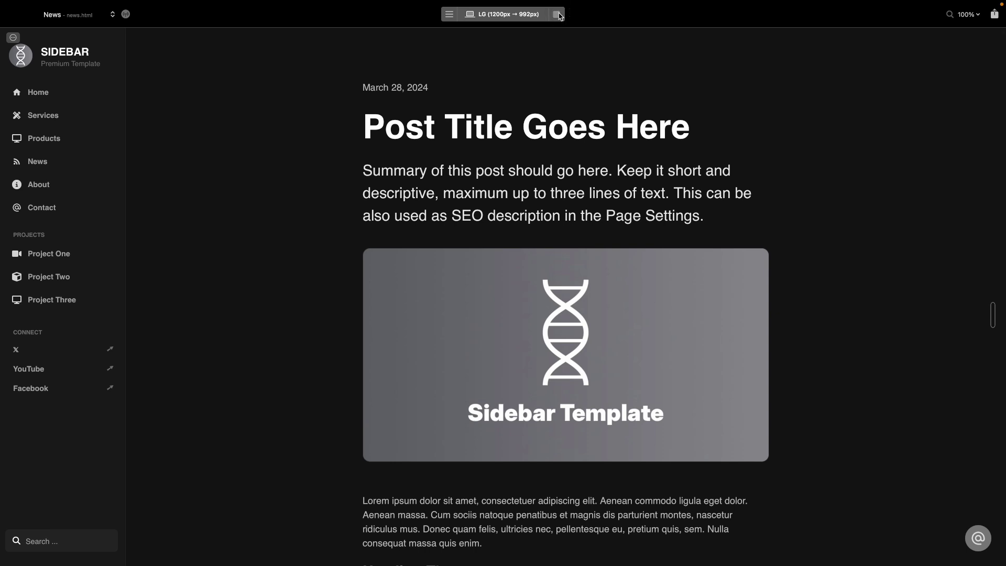
# - Examine the target page setting of the Learn More link in the first news card
pyautogui.click(346, 316)
pyautogui.doubleClick(344, 318)
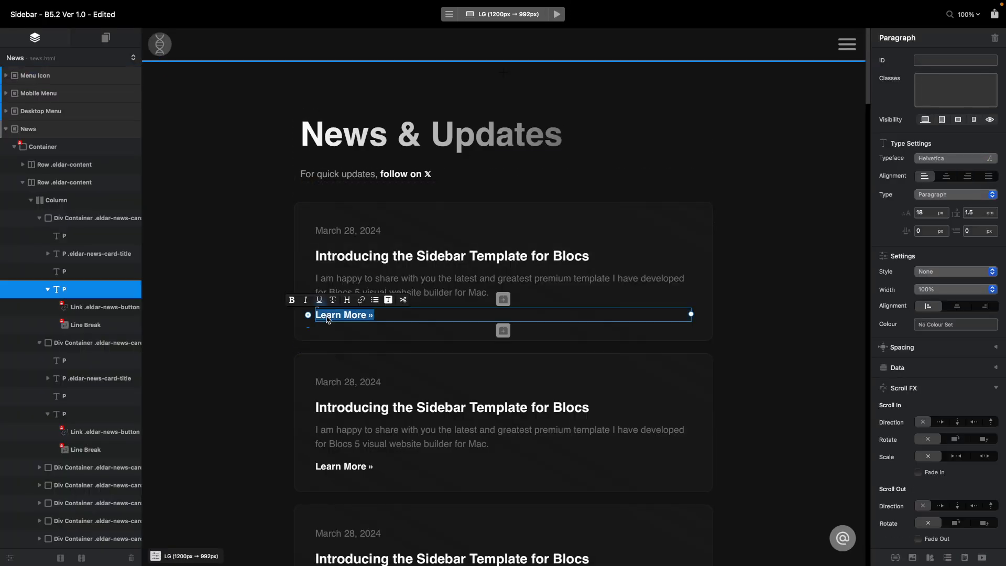
pyautogui.click(960, 311)
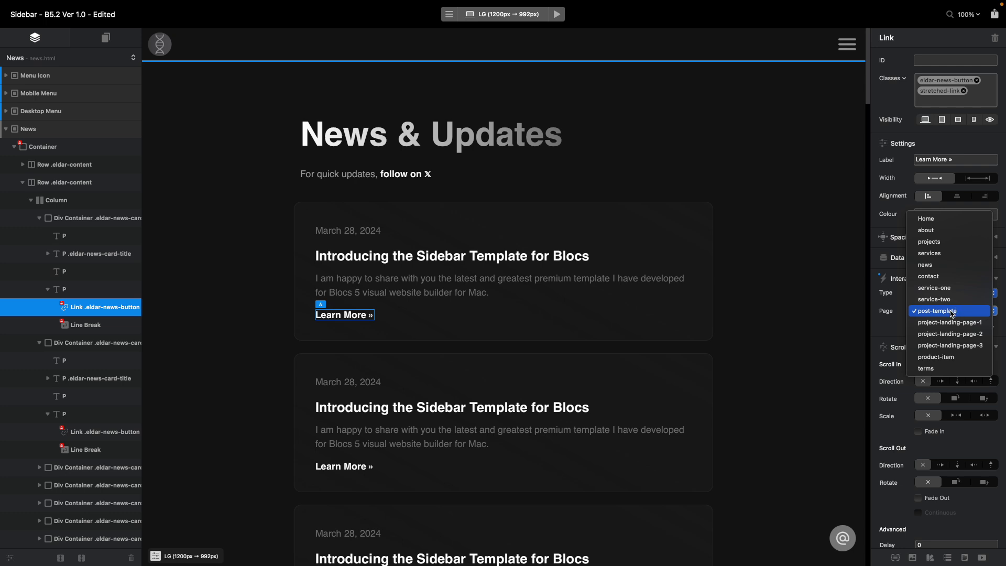
pyautogui.click(896, 311)
# - Delete the Learn More paragraph from the first news card
pyautogui.click(414, 311)
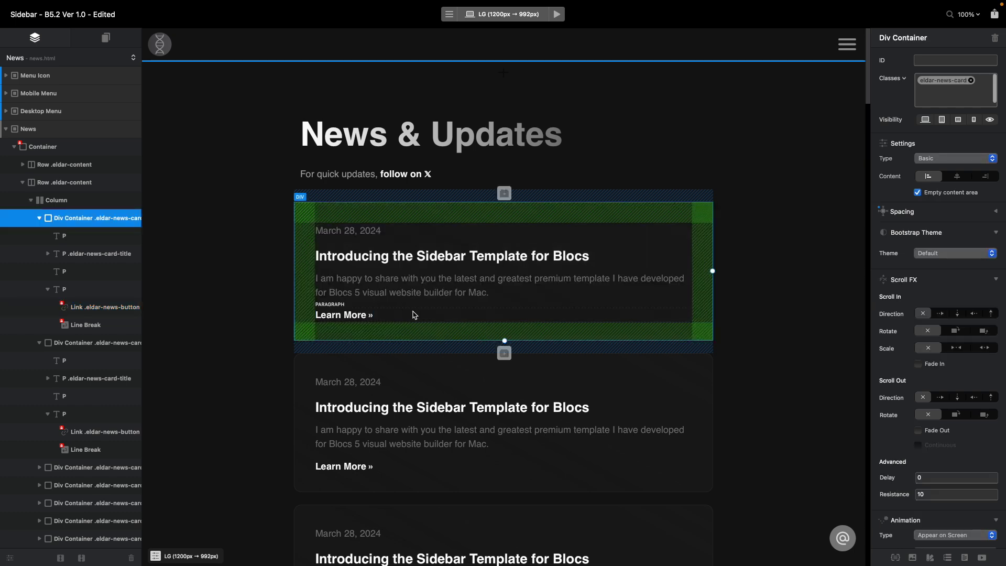
pyautogui.click(461, 315)
pyautogui.press('Delete')
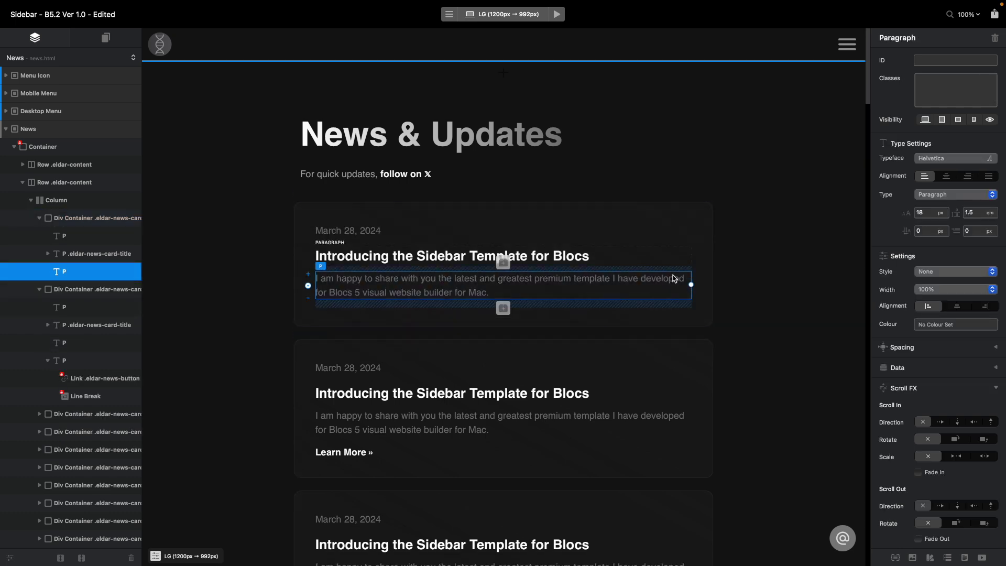
# - Set the bottom margin of the first news card's description paragraph to 0 and preview the News page
pyautogui.click(920, 349)
pyautogui.click(931, 400)
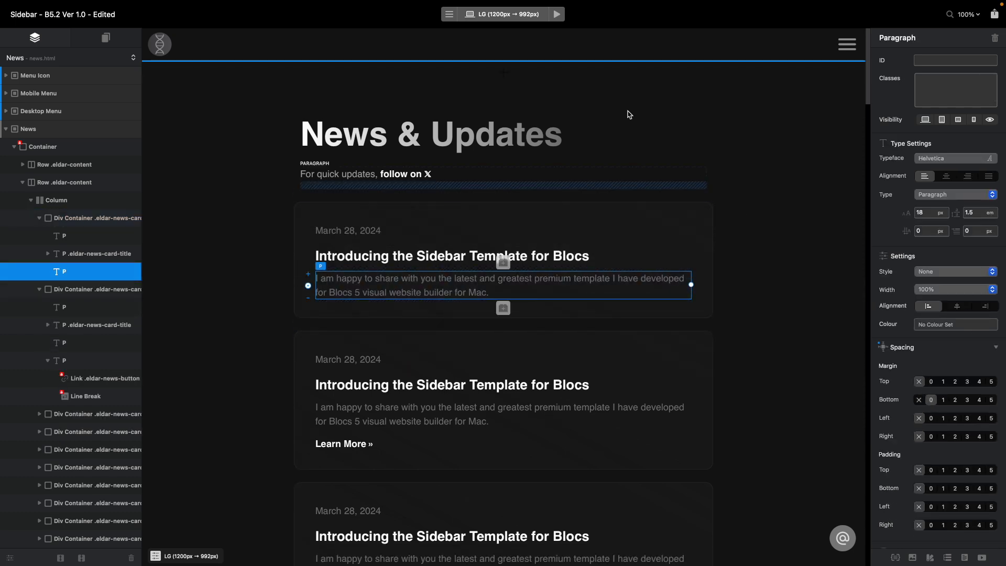
pyautogui.click(558, 17)
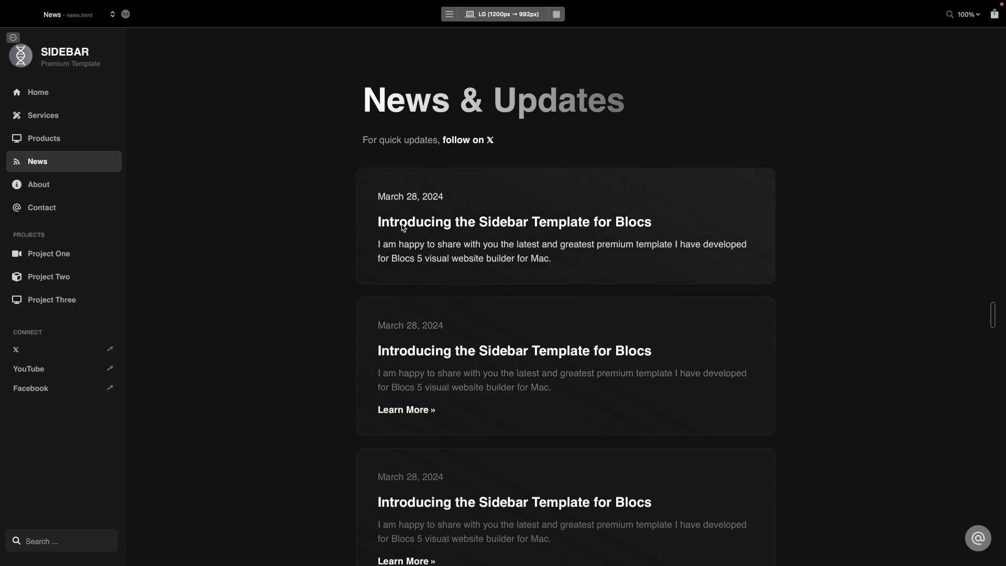
pyautogui.click(558, 14)
# - Add generated Lorem Ipsum text below the first news card's description and remove the surplus blank lines around it
pyautogui.click(520, 294)
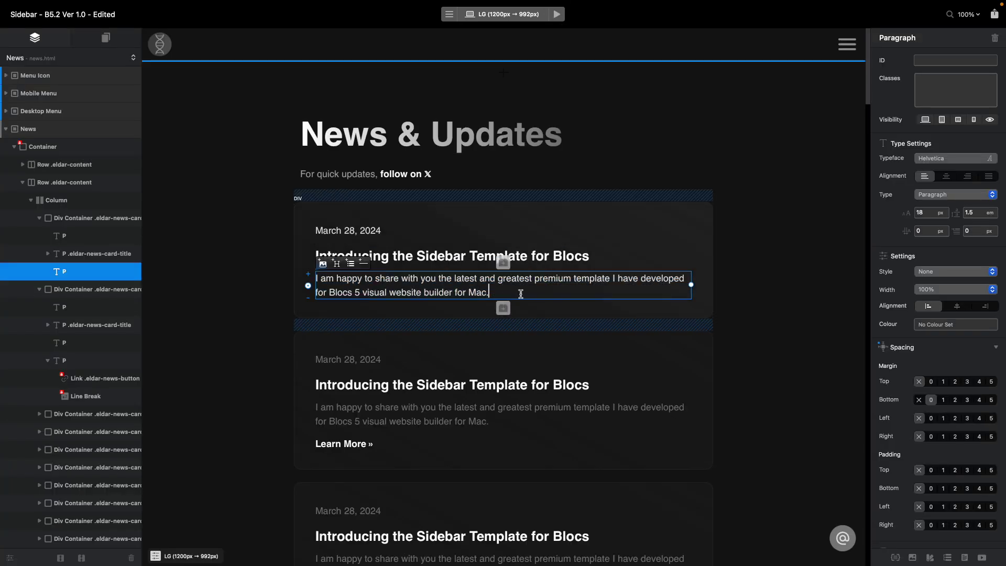
pyautogui.press('Return')
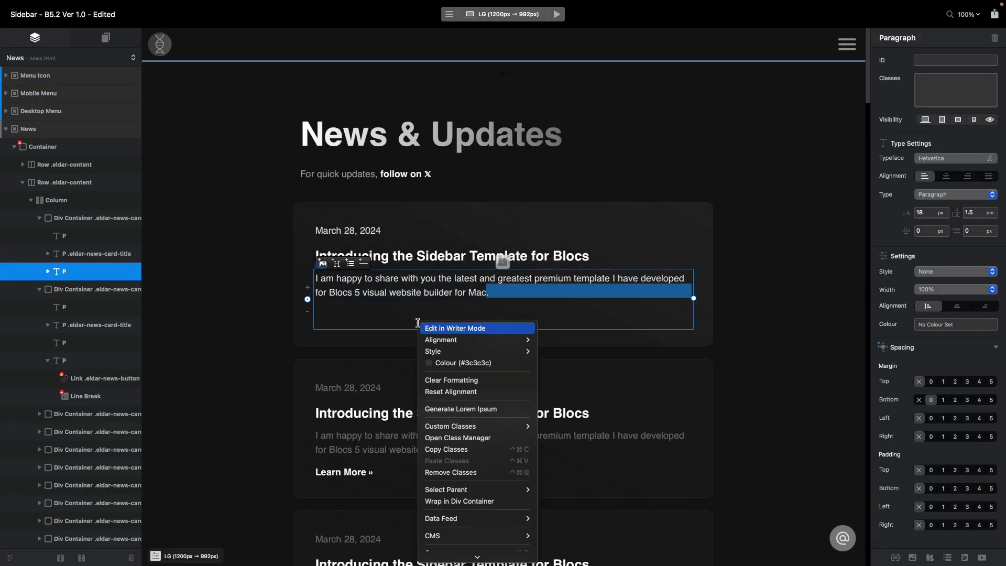
pyautogui.rightClick(443, 311)
pyautogui.click(461, 397)
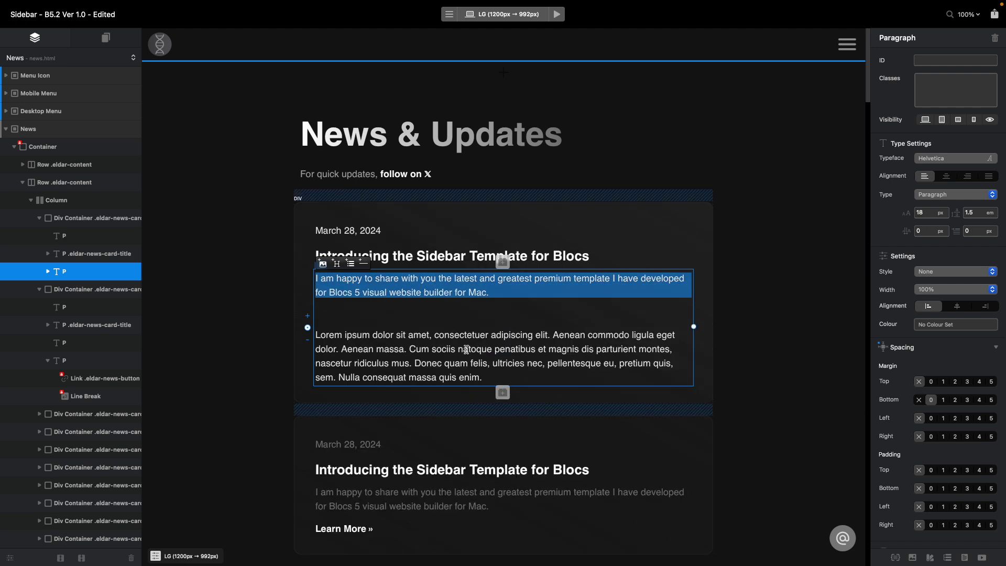
pyautogui.press('Right')
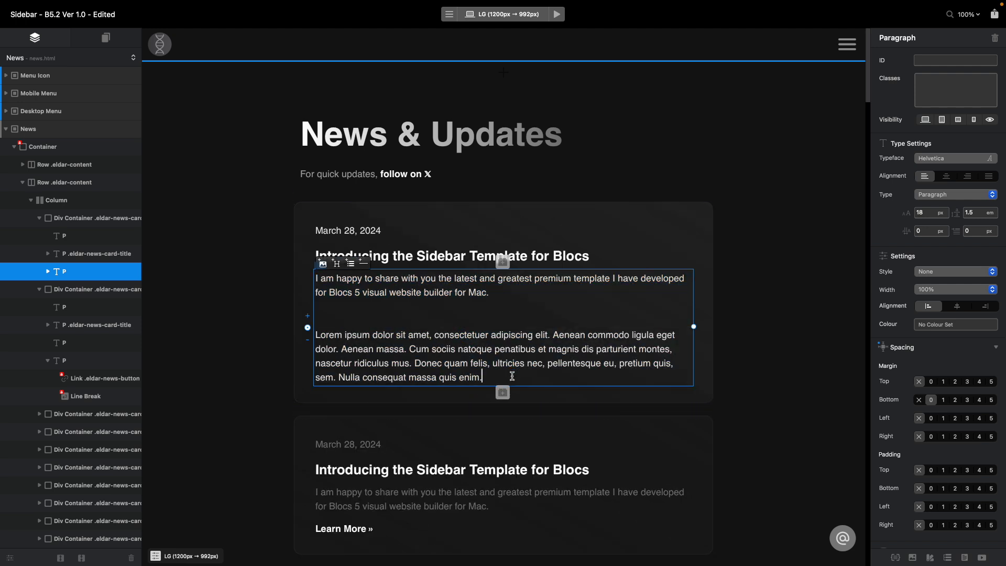
pyautogui.press('Return')
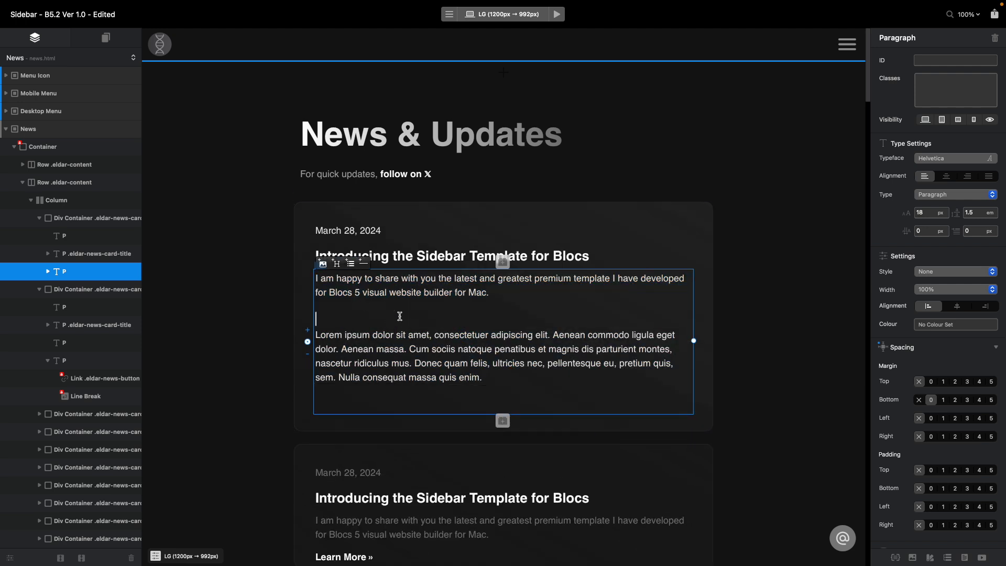
pyautogui.press('BackSpace')
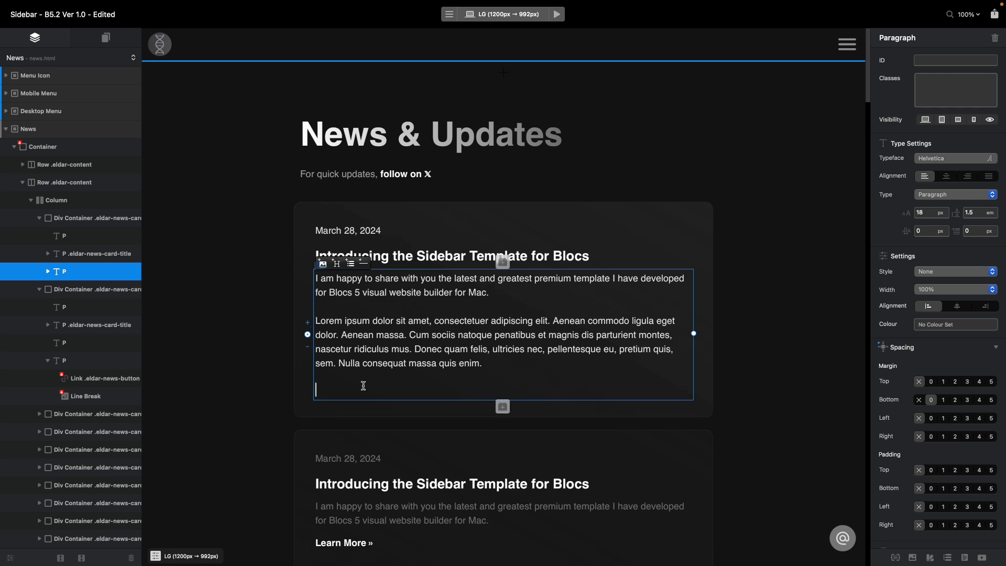
pyautogui.press('BackSpace')
pyautogui.press('BackSpace')
pyautogui.press('BackSpace')
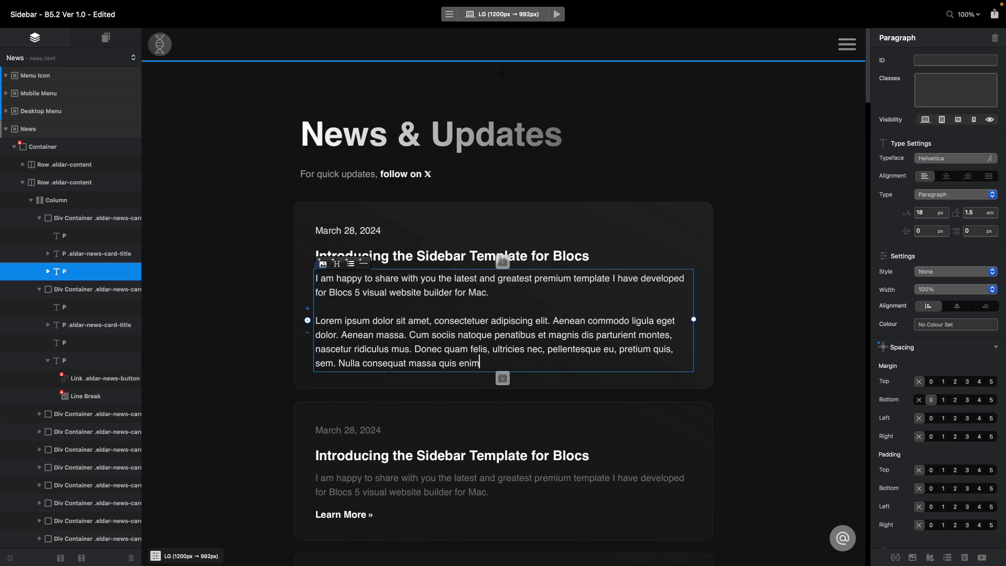
# - Preview the News page with the extended first card, look through the news cards, and return to editing
pyautogui.click(556, 14)
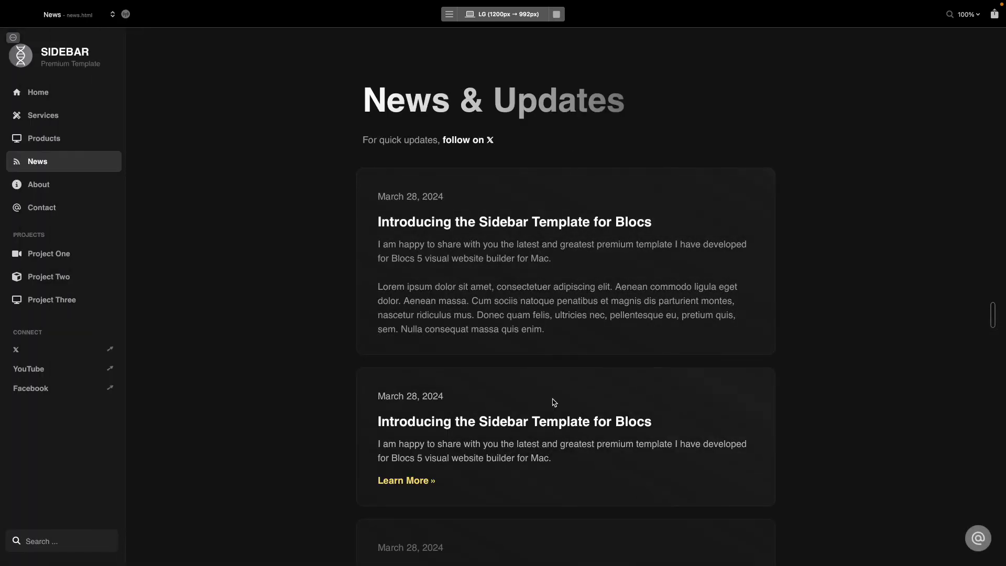
pyautogui.scroll(-10, 546, 296)
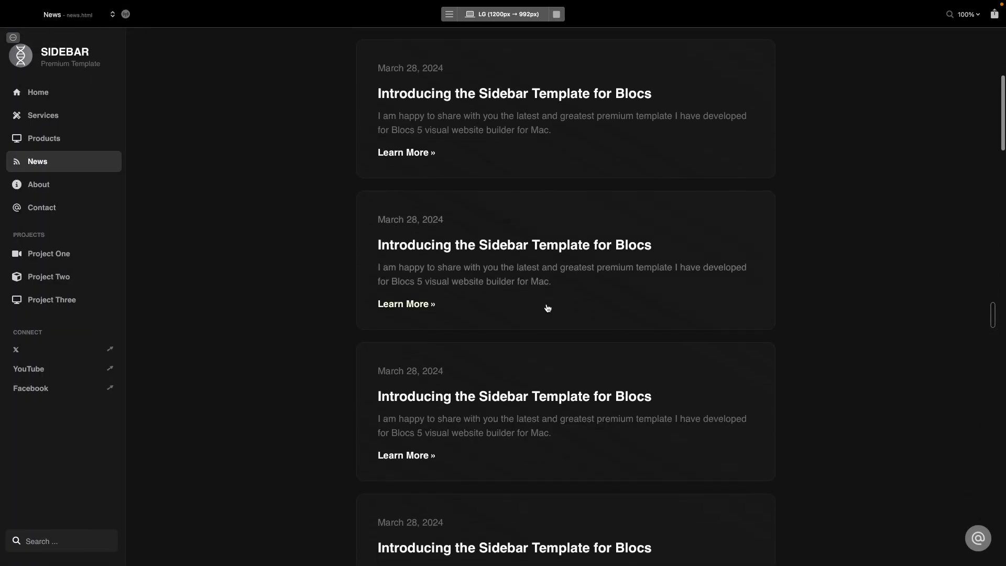
pyautogui.scroll(10, 547, 308)
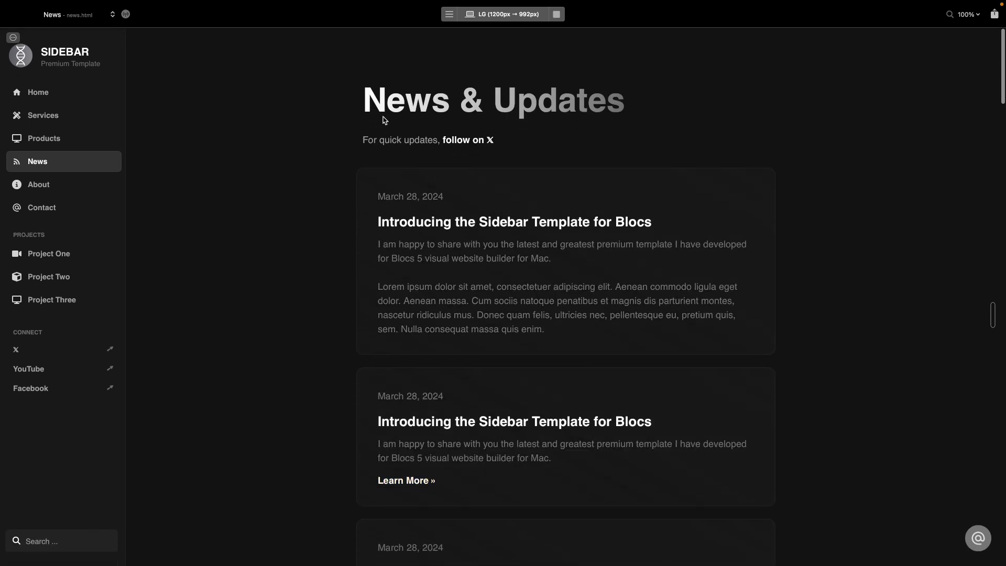
pyautogui.click(556, 16)
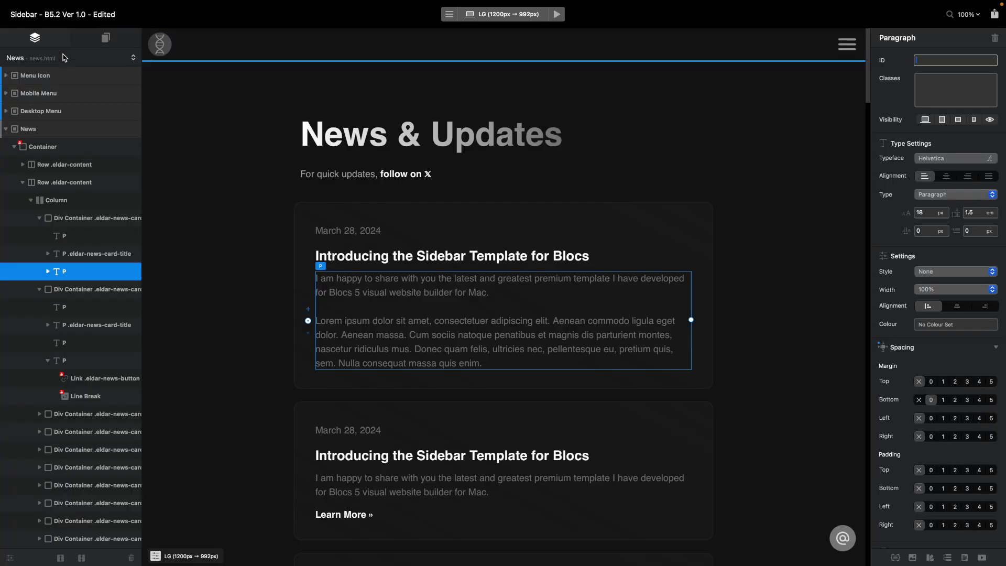
# - Open the Post-Template page, look through its article layout in the editor and in preview, and return to editing
pyautogui.click(53, 14)
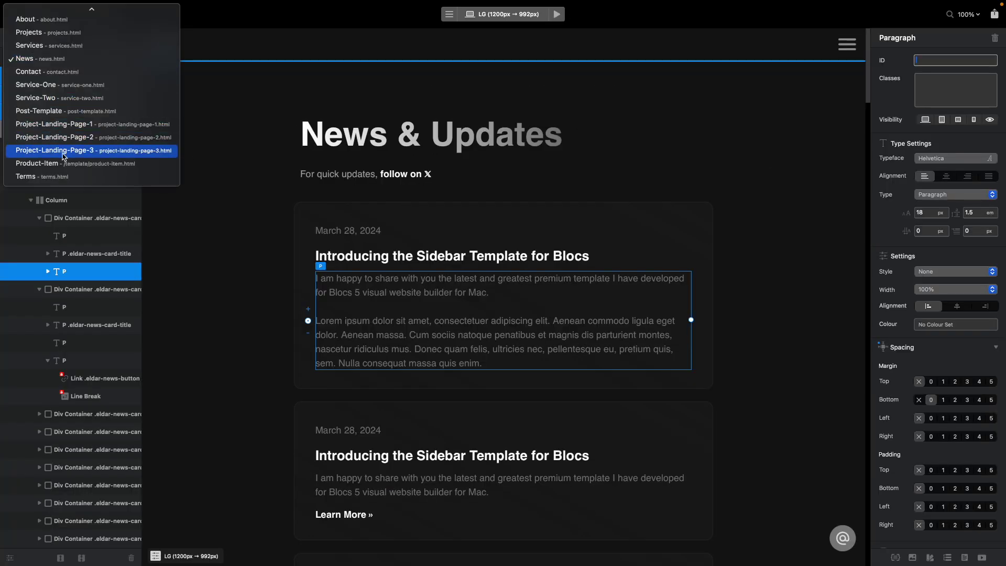
pyautogui.click(62, 111)
pyautogui.scroll(-15, 524, 157)
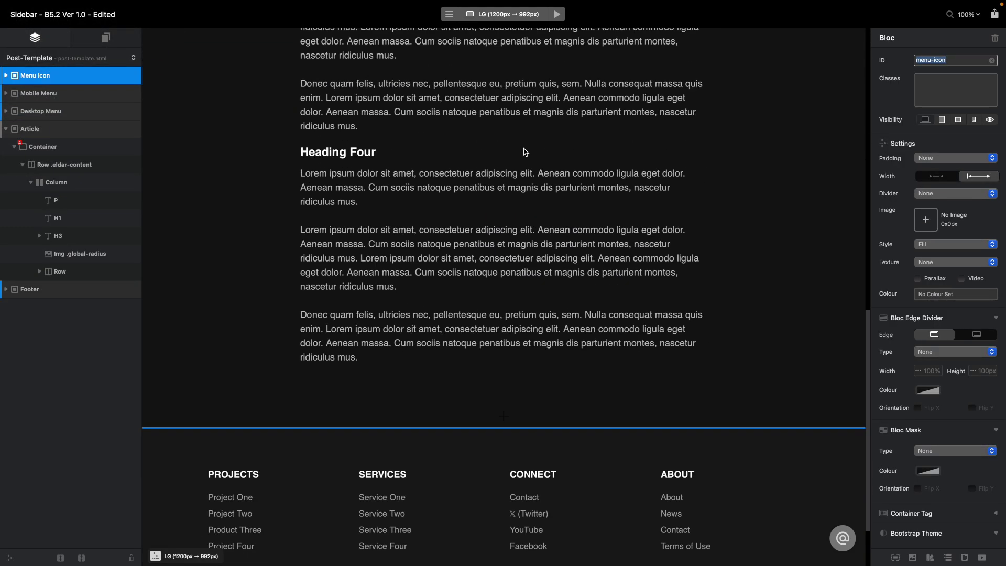
pyautogui.scroll(15, 524, 154)
pyautogui.click(557, 14)
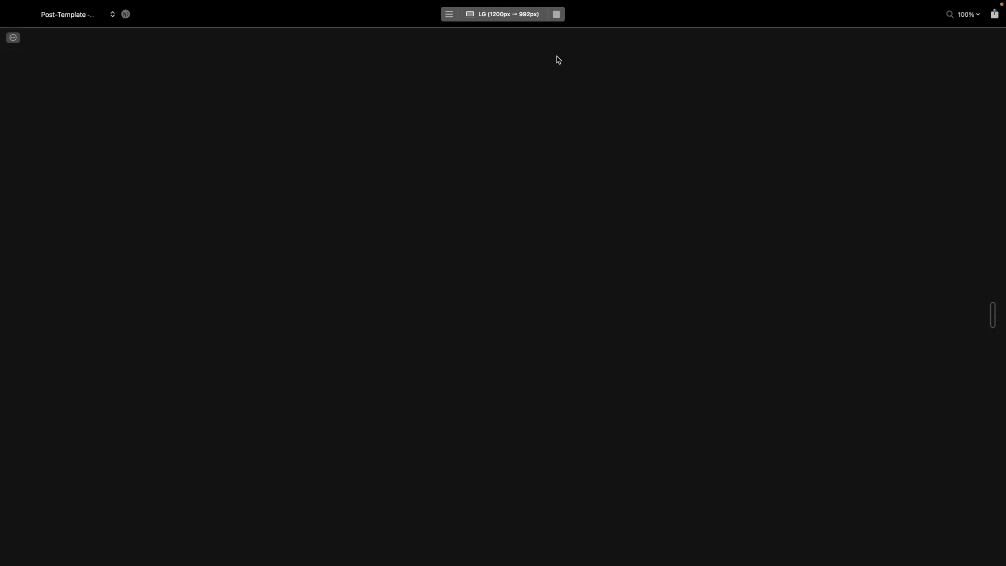
pyautogui.scroll(-10, 515, 126)
pyautogui.scroll(10, 515, 125)
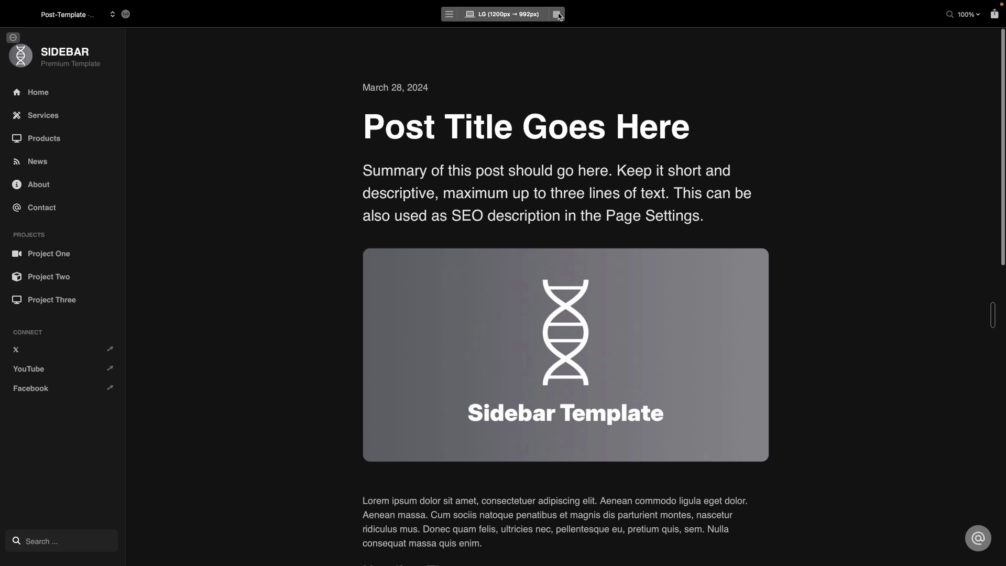
pyautogui.click(556, 14)
# - Go back to the News page and inspect the page link settings of the second news card's Learn More link
pyautogui.click(71, 58)
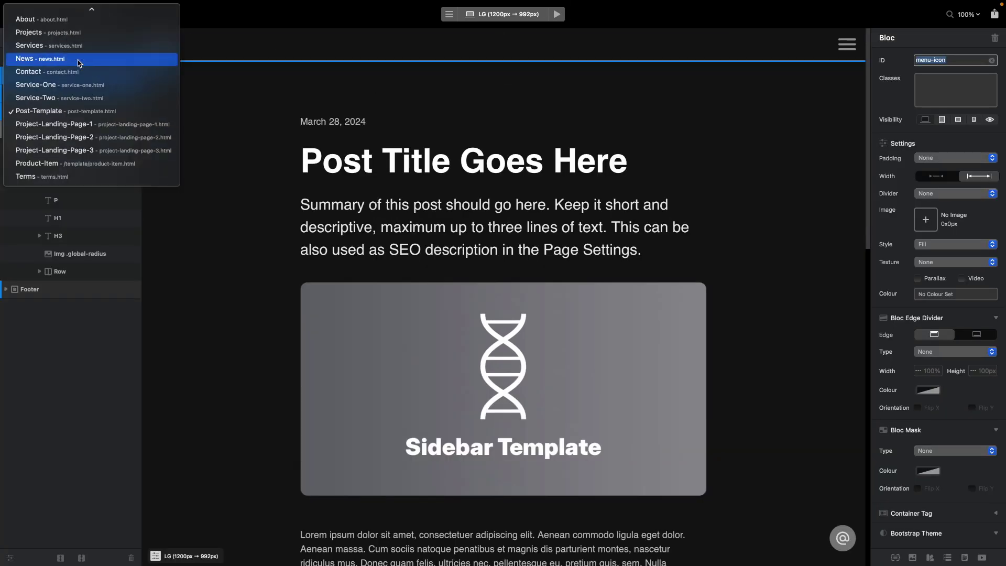
pyautogui.click(61, 76)
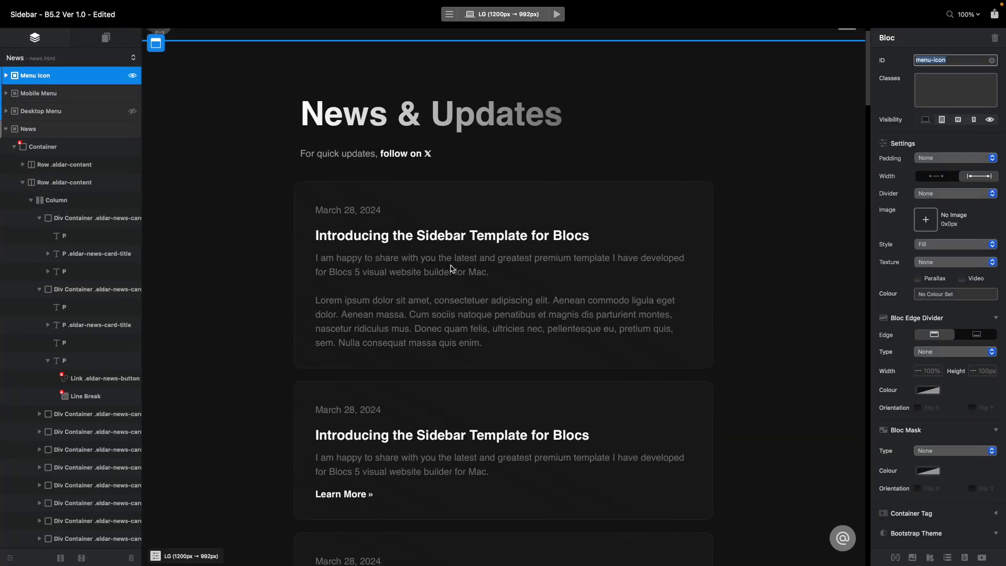
pyautogui.scroll(-3, 339, 382)
pyautogui.click(340, 382)
pyautogui.click(367, 379)
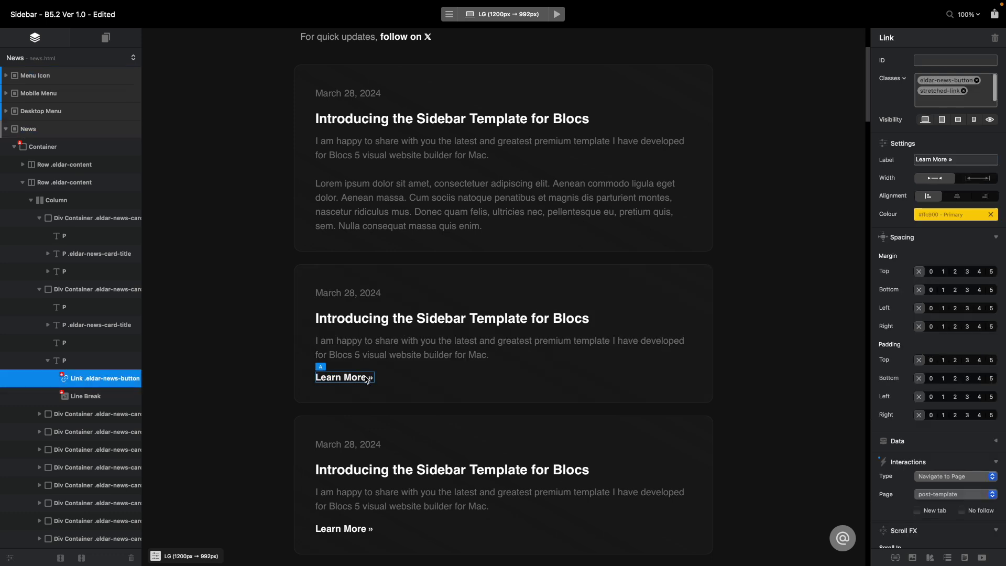
pyautogui.scroll(3, 429, 280)
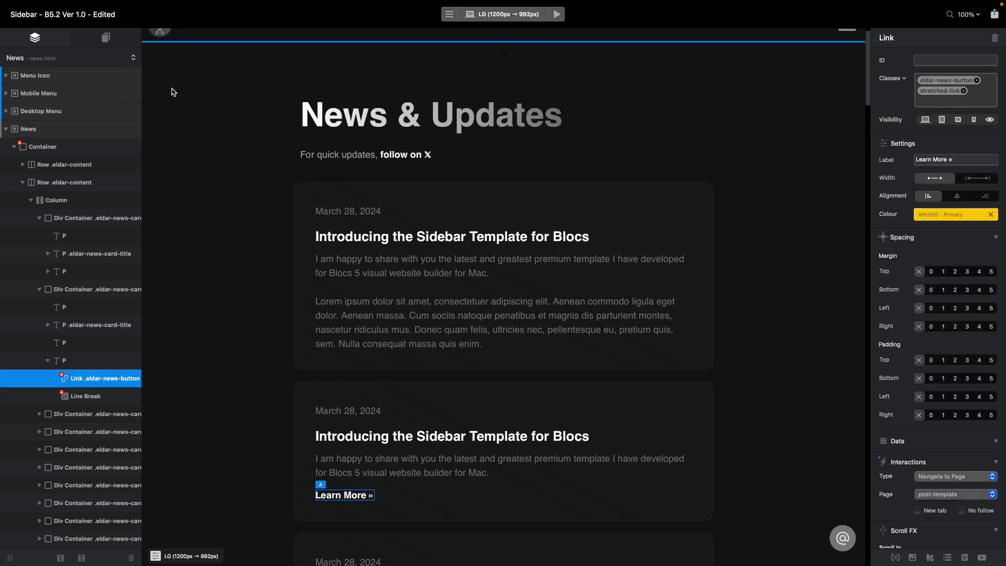
# - Open the Contact page and inspect the contact form's settings
pyautogui.click(110, 58)
pyautogui.click(105, 71)
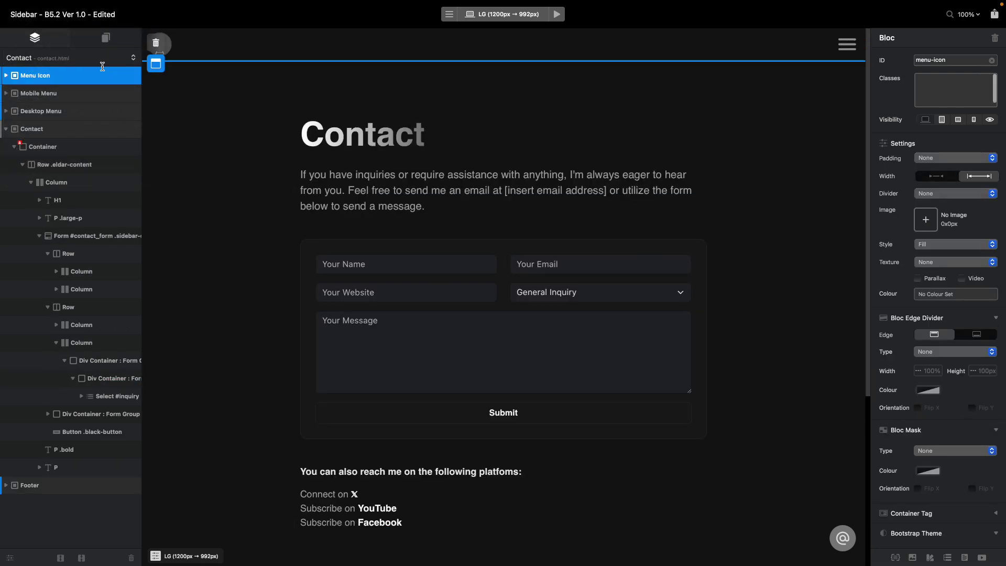
pyautogui.click(502, 275)
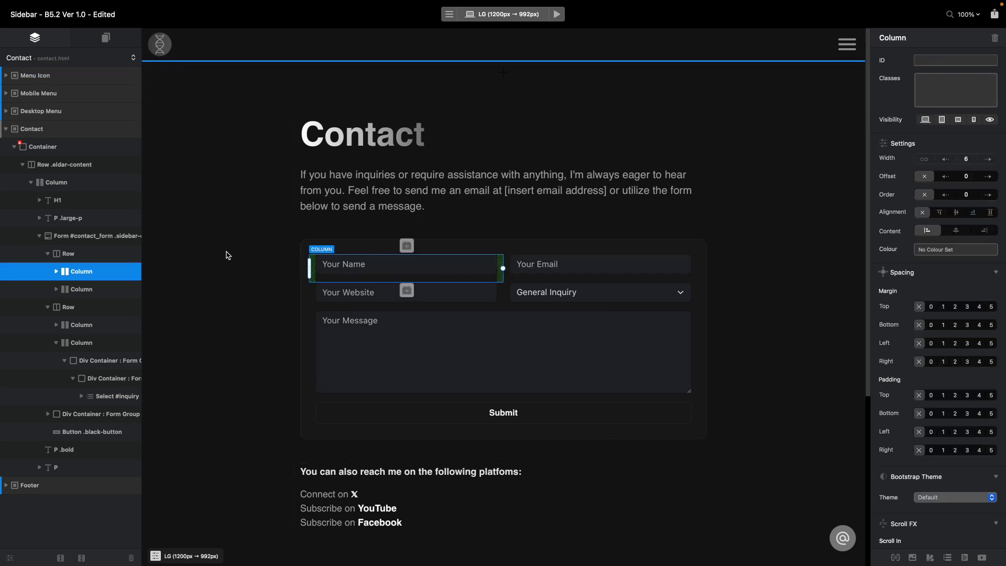
pyautogui.click(72, 237)
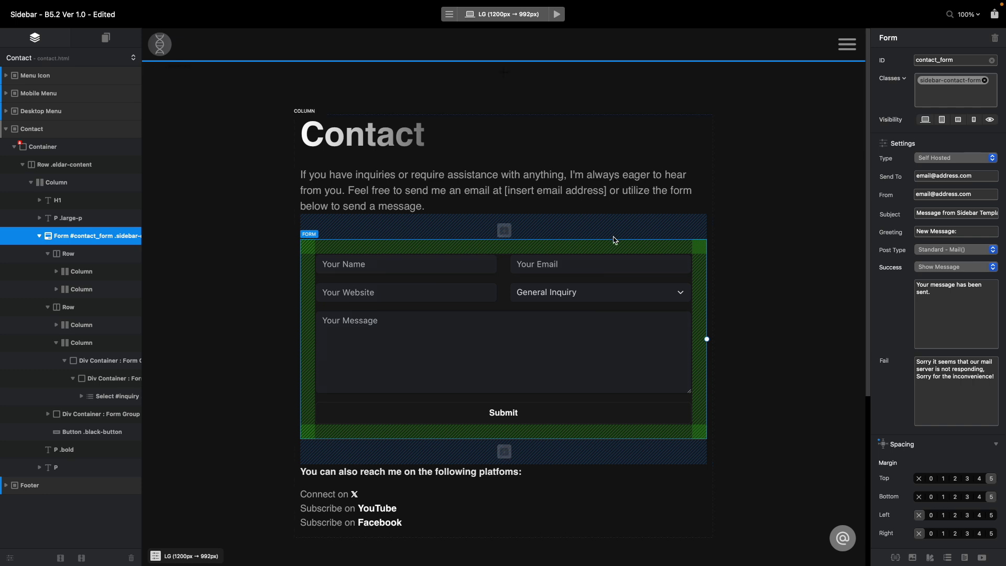
pyautogui.click(725, 259)
# - Inspect the inquiry dropdown's options in the Select Editor, including the title and value of Service One, and close the editor
pyautogui.click(579, 298)
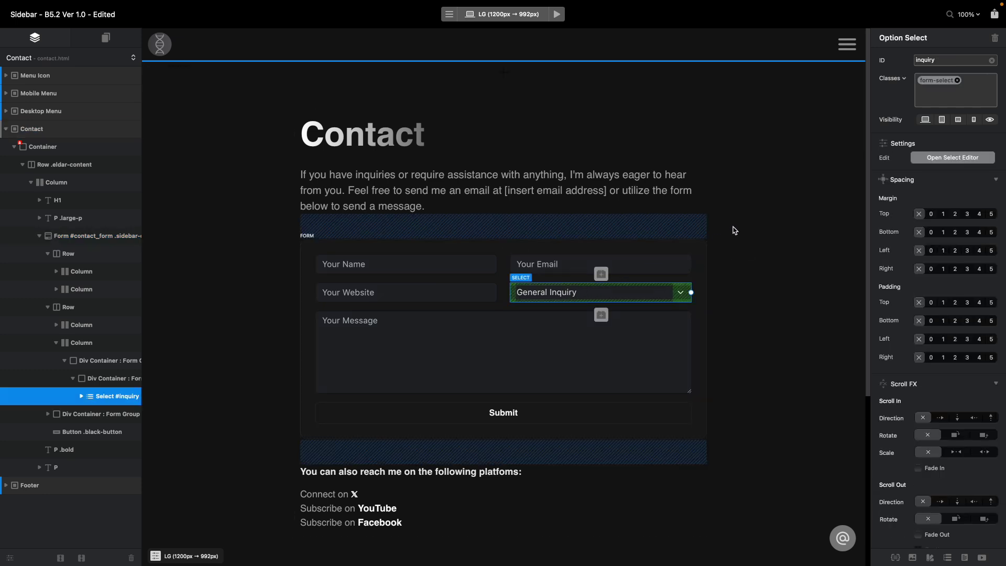
pyautogui.click(951, 158)
pyautogui.moveTo(790, 217); pyautogui.dragTo(816, 194)
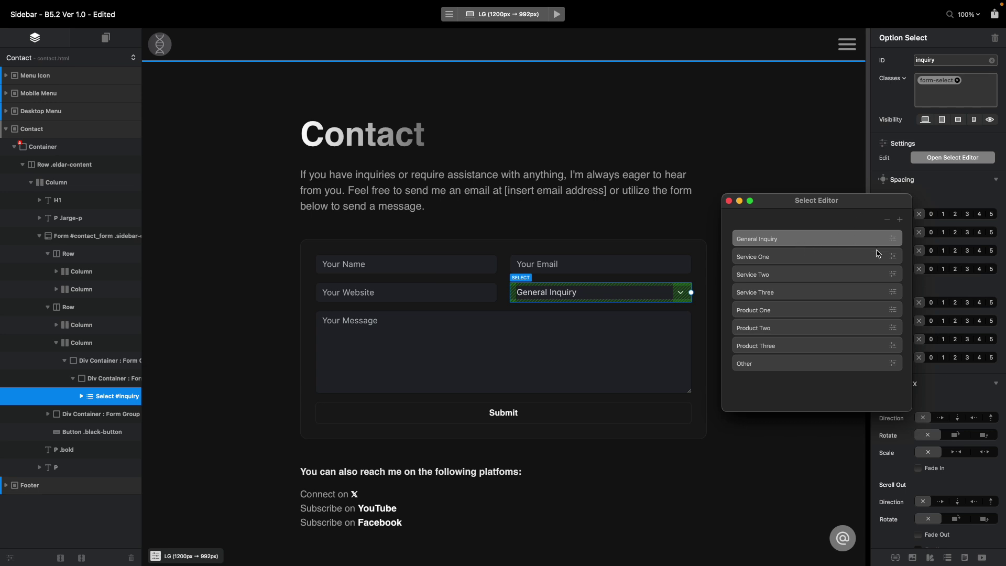
pyautogui.click(893, 258)
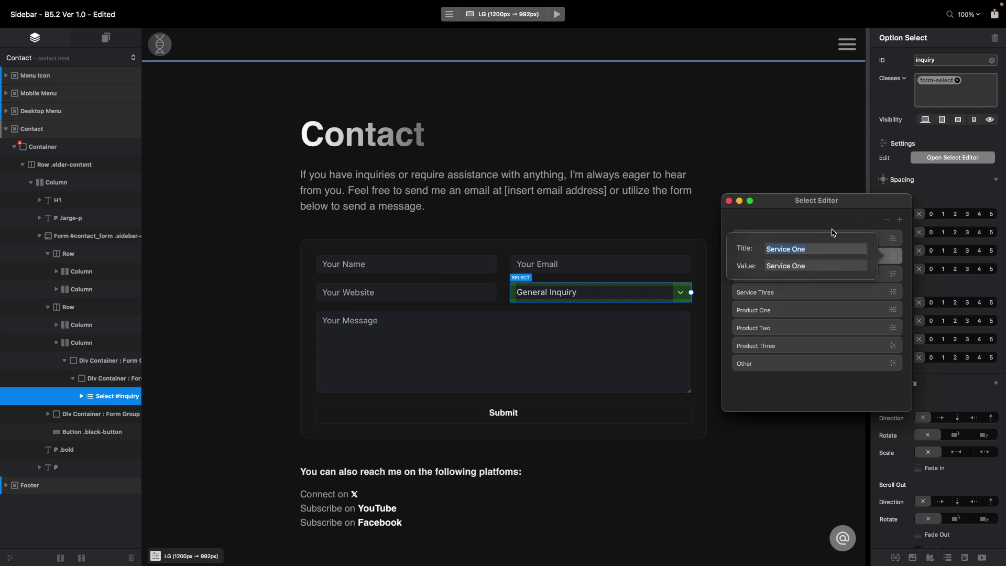
pyautogui.click(835, 209)
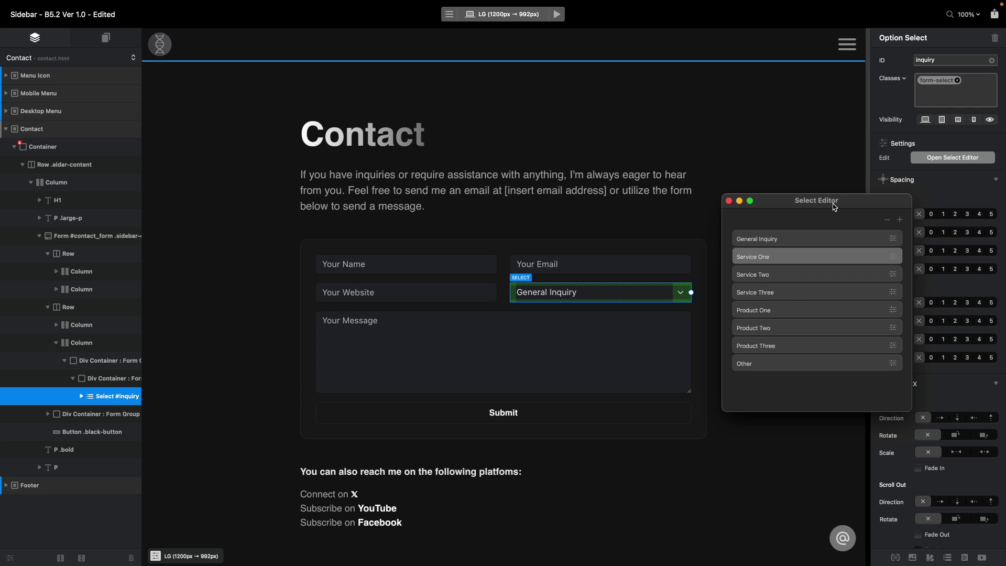
pyautogui.click(729, 201)
pyautogui.scroll(-4, 377, 232)
pyautogui.scroll(4, 377, 232)
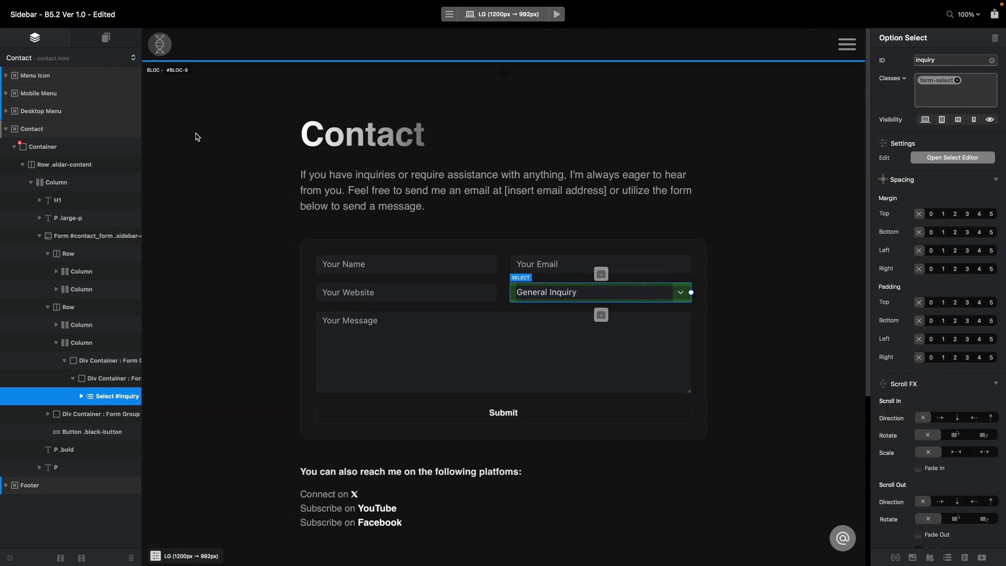
# - Reopen the Post-Template page and look over its title, summary and image
pyautogui.click(77, 59)
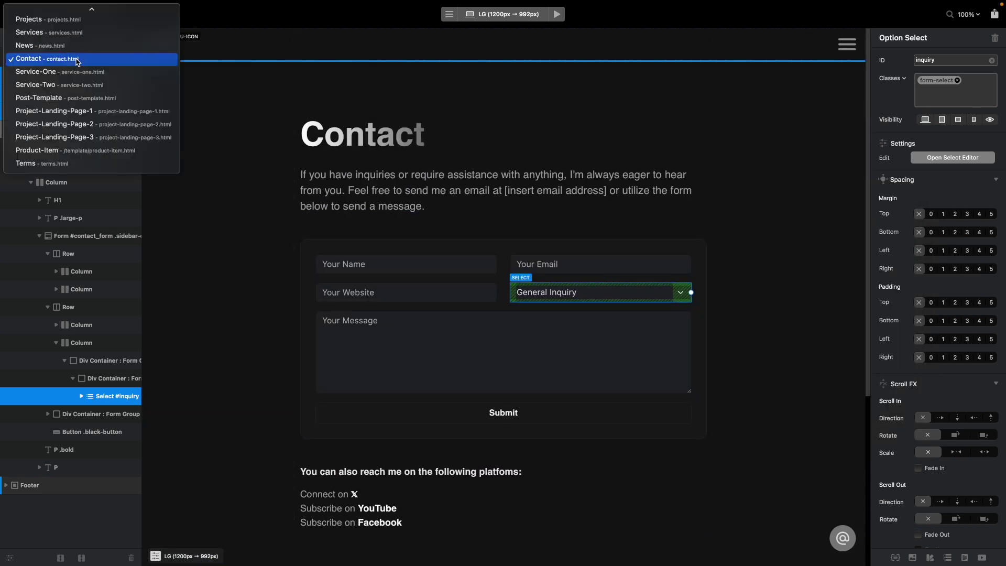
pyautogui.click(76, 98)
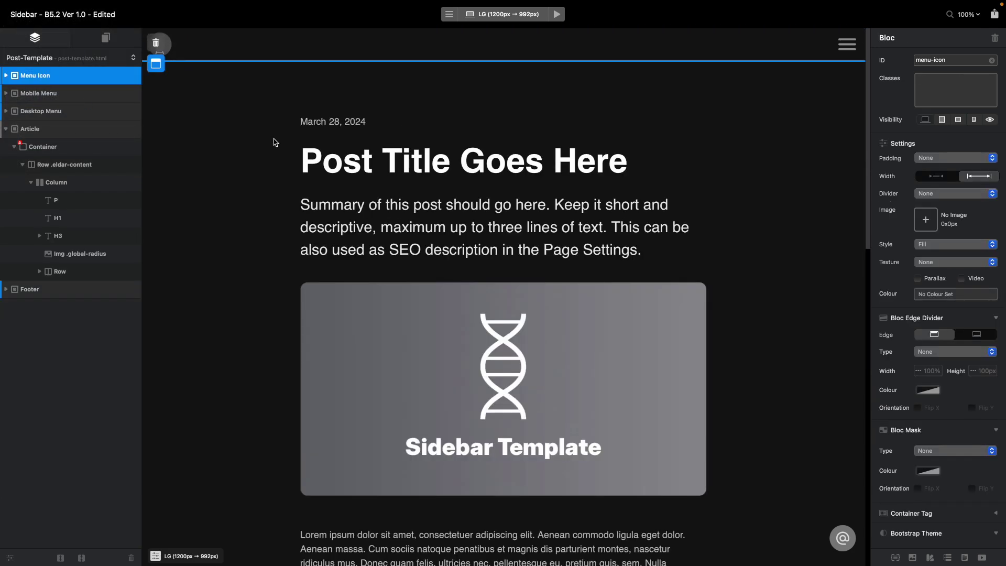
pyautogui.scroll(-4, 393, 137)
pyautogui.scroll(3, 390, 136)
# - Open the Terms page and look through the Terms and Conditions text
pyautogui.click(94, 58)
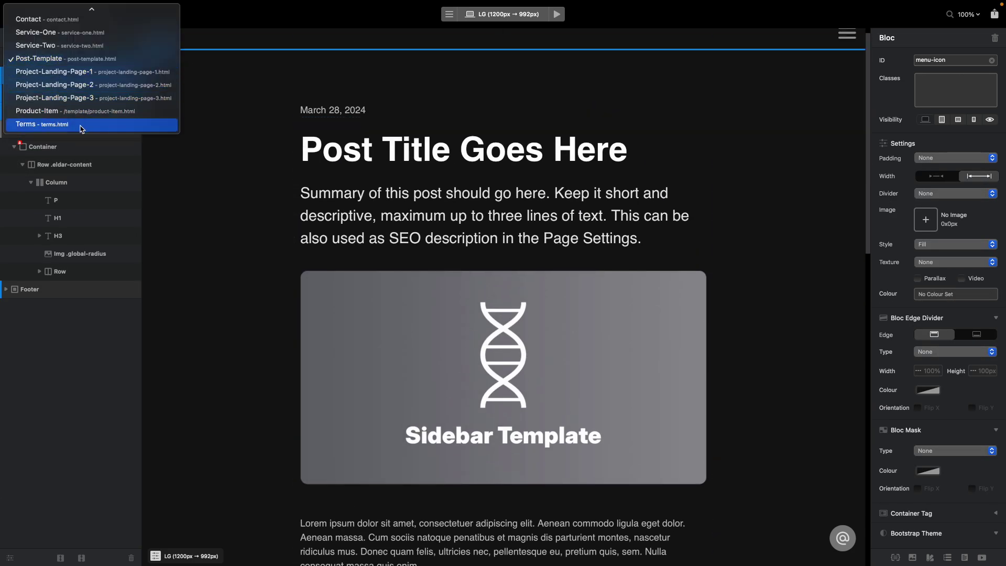
pyautogui.click(42, 125)
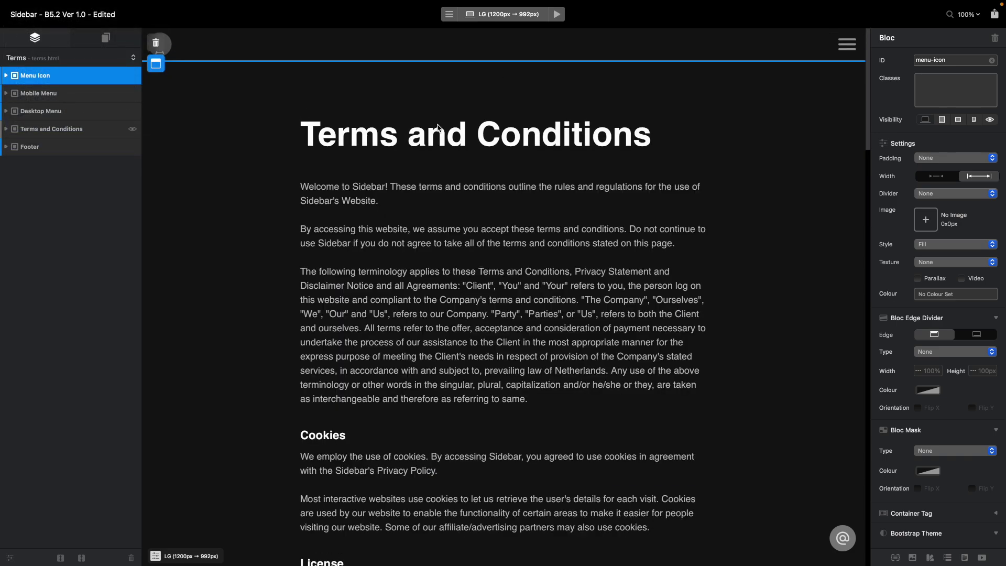
pyautogui.scroll(-6, 439, 128)
pyautogui.scroll(6, 439, 127)
pyautogui.scroll(-8, 437, 126)
pyautogui.scroll(-1, 397, 120)
# - Open Project-Landing-Page-1, preview it, and highlight the Sidebar Course Page heading
pyautogui.click(89, 54)
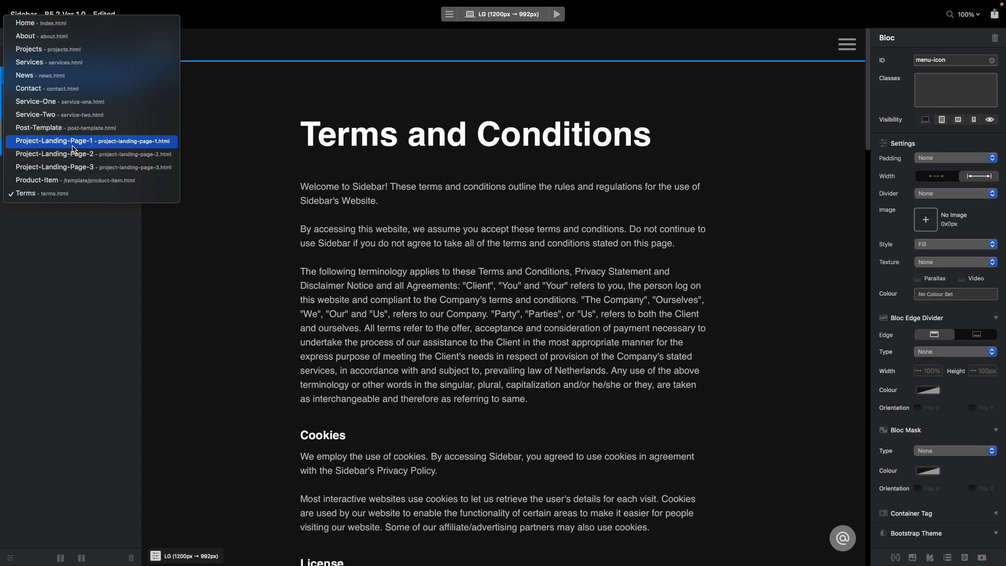
pyautogui.click(79, 147)
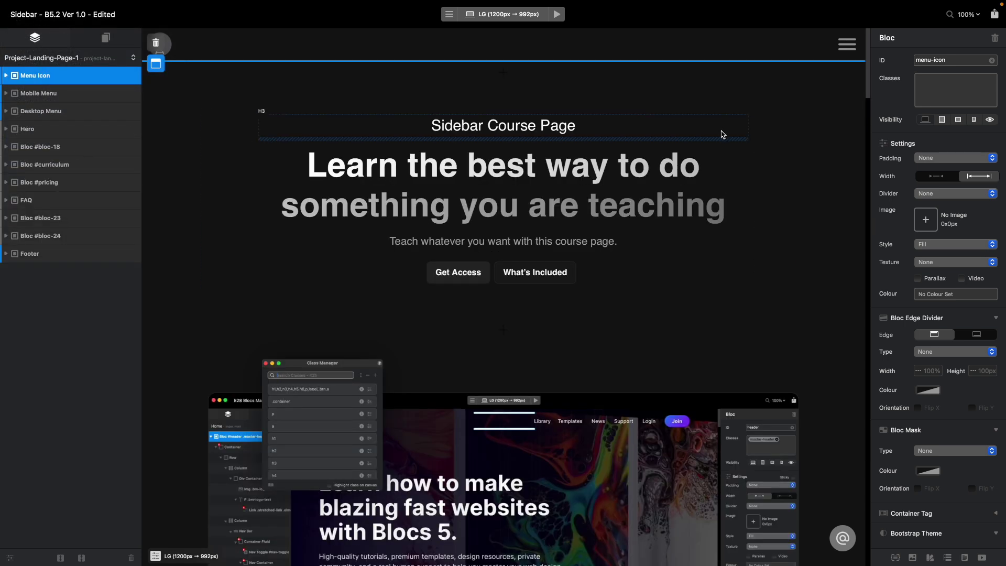
pyautogui.click(557, 14)
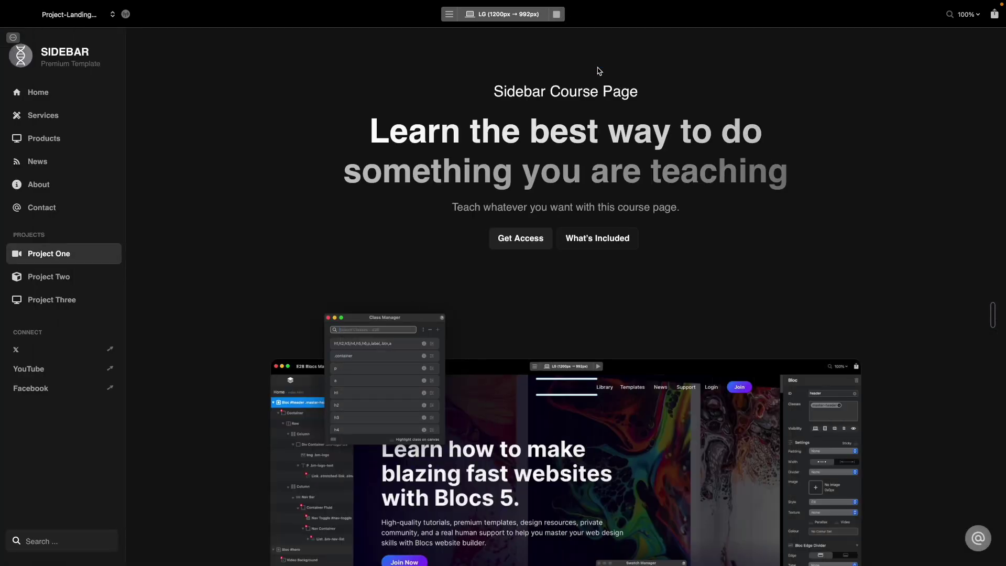
pyautogui.moveTo(521, 92); pyautogui.dragTo(654, 92)
# - Examine the scroll movement of the floating windows over the hero screenshot in the course page preview
pyautogui.scroll(-5, 622, 96)
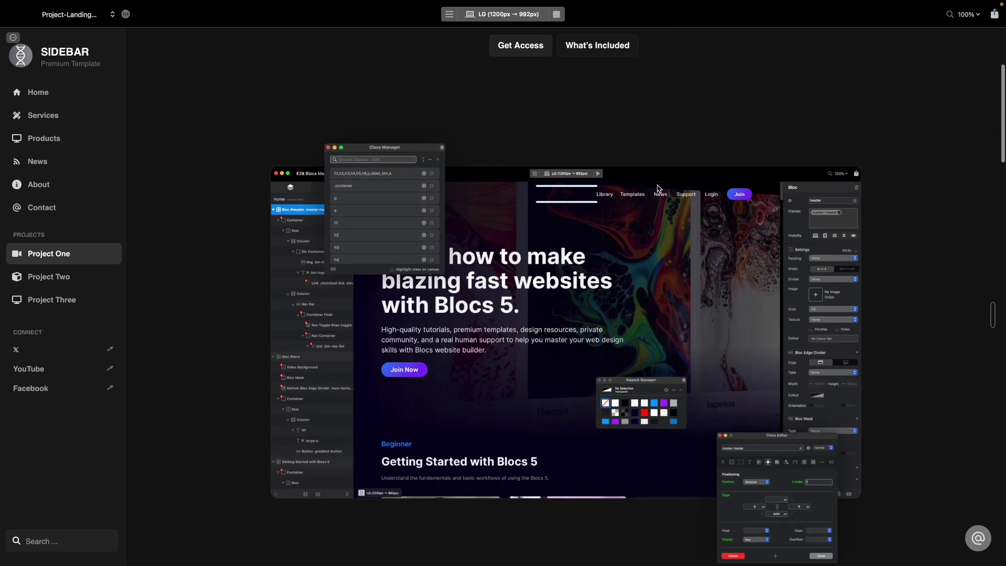
pyautogui.scroll(-5, 528, 285)
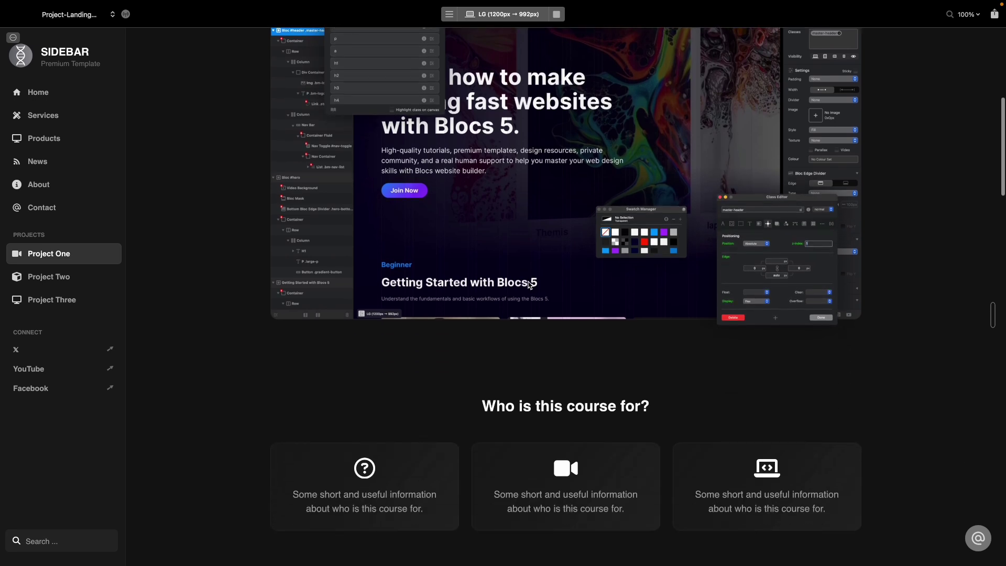
pyautogui.scroll(4, 529, 285)
pyautogui.scroll(-3, 529, 285)
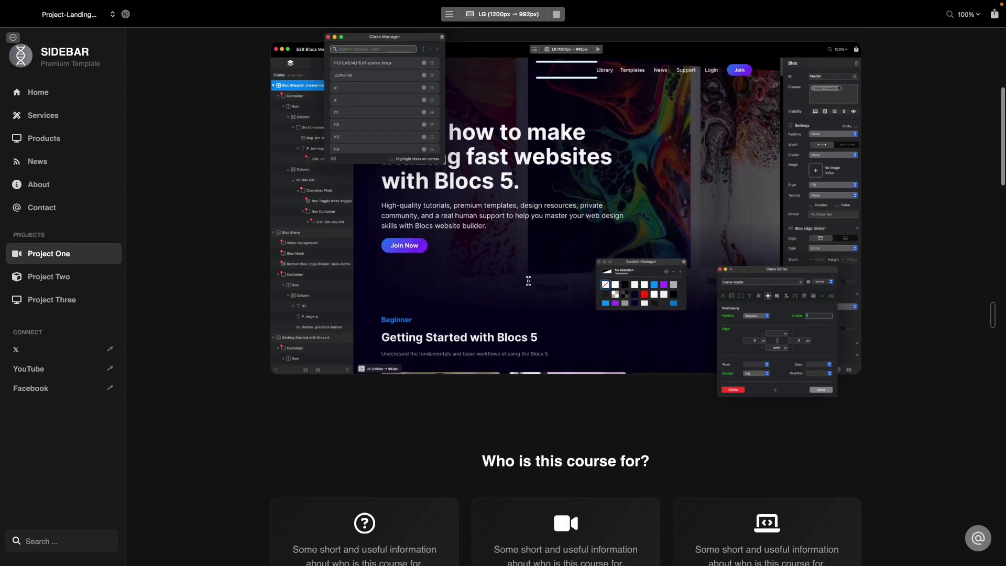
pyautogui.scroll(3, 528, 284)
pyautogui.scroll(2, 528, 285)
pyautogui.scroll(-5, 528, 284)
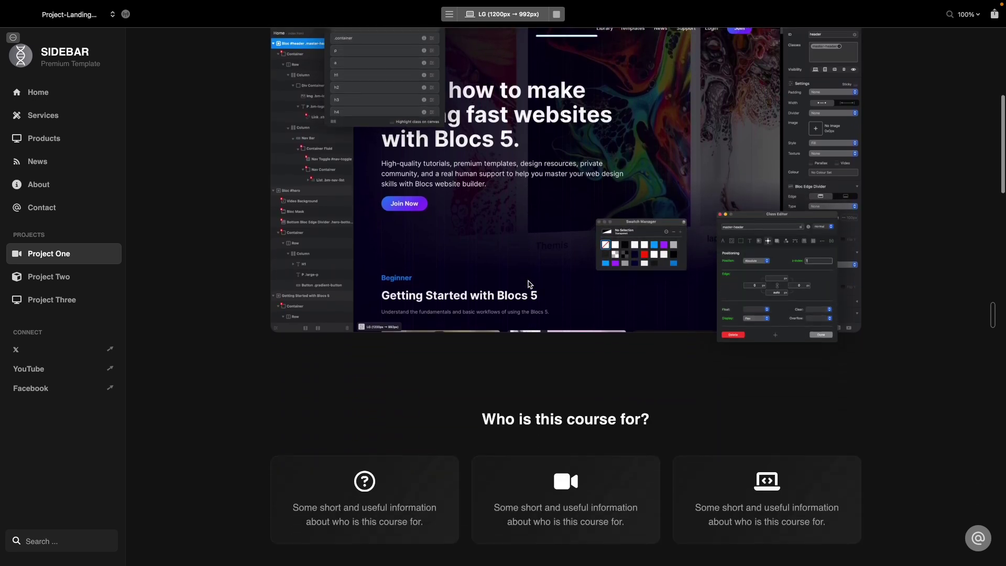
pyautogui.scroll(3, 528, 284)
pyautogui.scroll(-3, 528, 284)
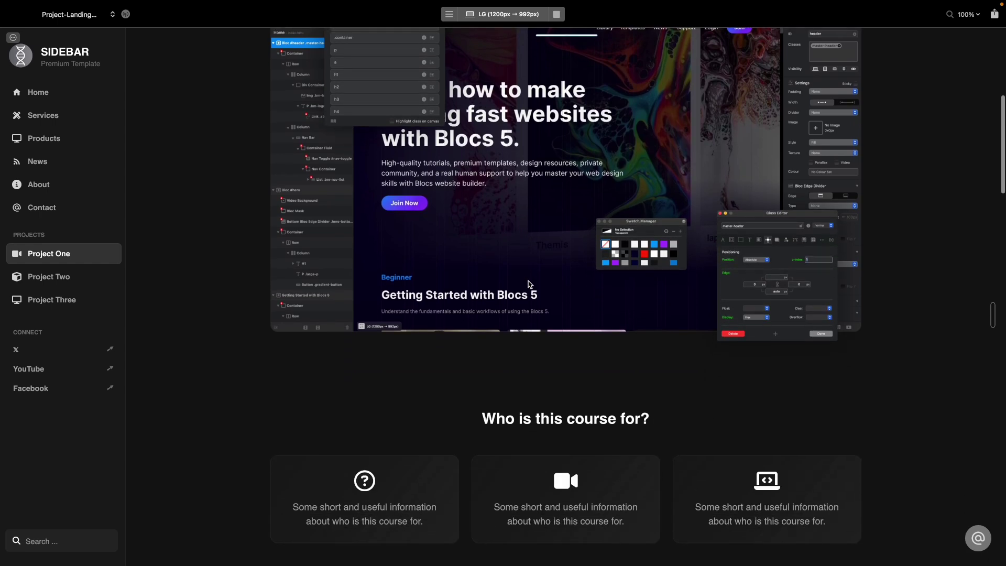
pyautogui.scroll(3, 529, 287)
pyautogui.scroll(-3, 597, 312)
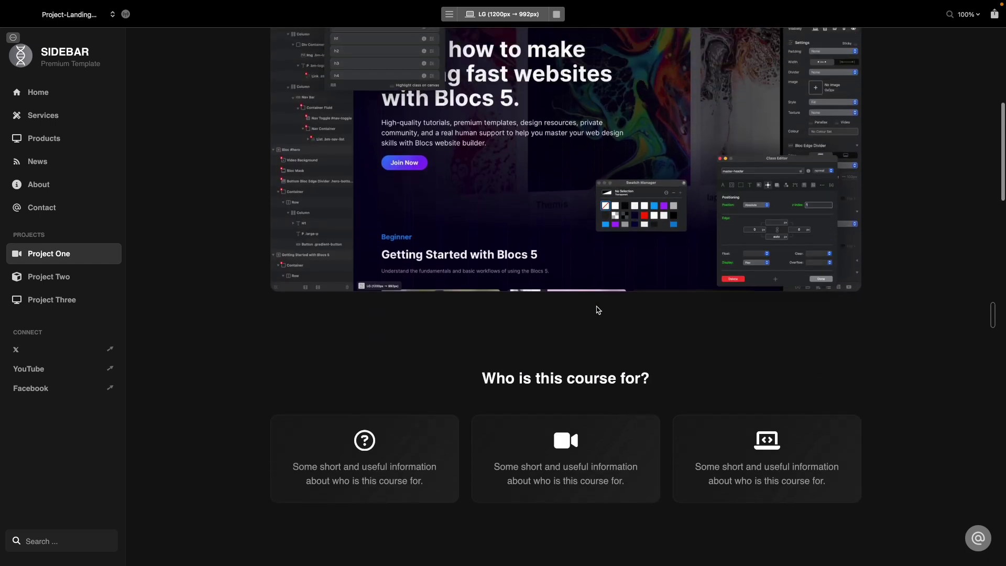
pyautogui.scroll(1, 596, 311)
pyautogui.scroll(-7, 597, 310)
pyautogui.scroll(8, 598, 309)
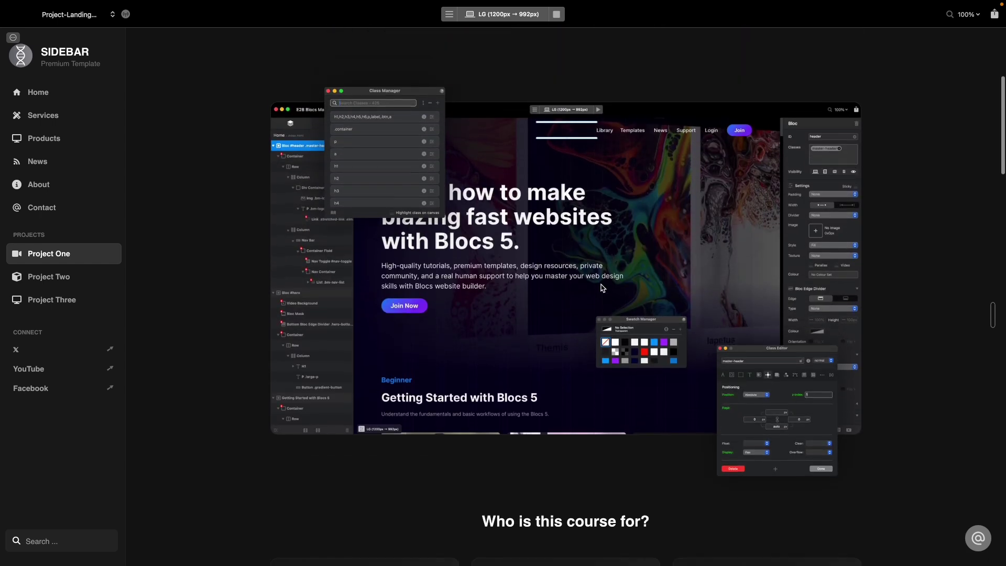
pyautogui.scroll(-3, 571, 298)
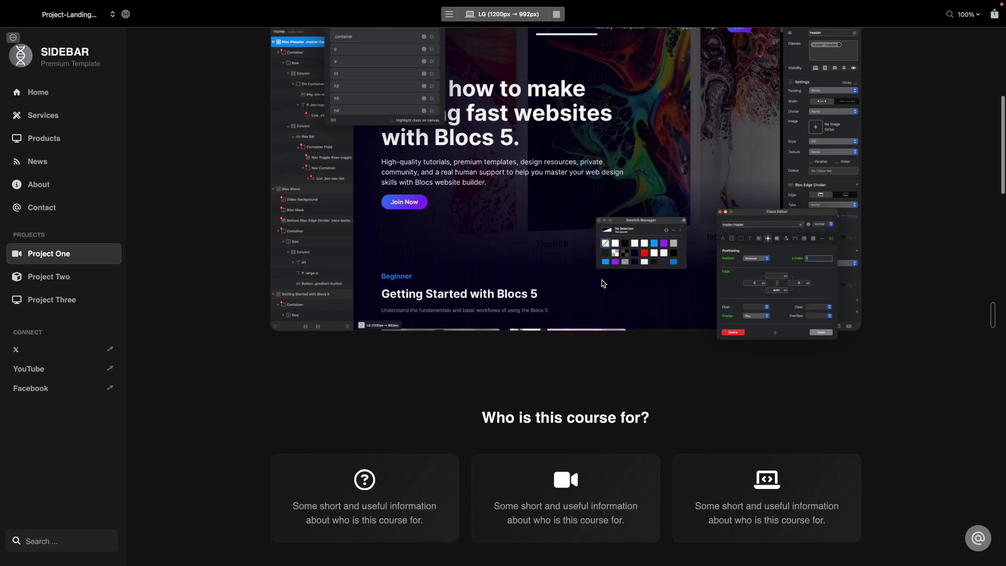
pyautogui.scroll(-5, 599, 283)
pyautogui.scroll(8, 600, 283)
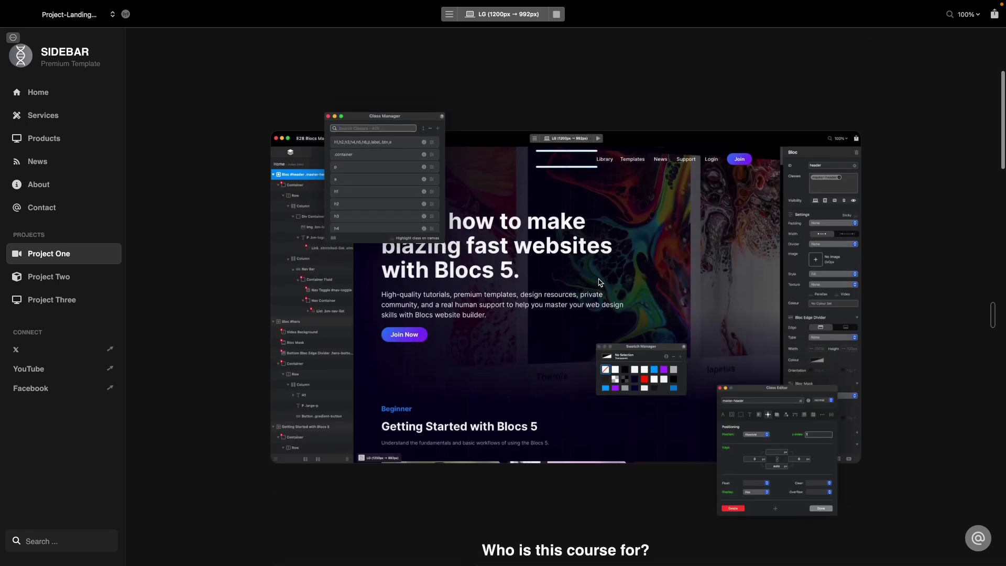
# - Look through the "Who is this course for?" cards and the curriculum section of the previewed course page
pyautogui.scroll(-4, 599, 283)
pyautogui.scroll(-5, 597, 281)
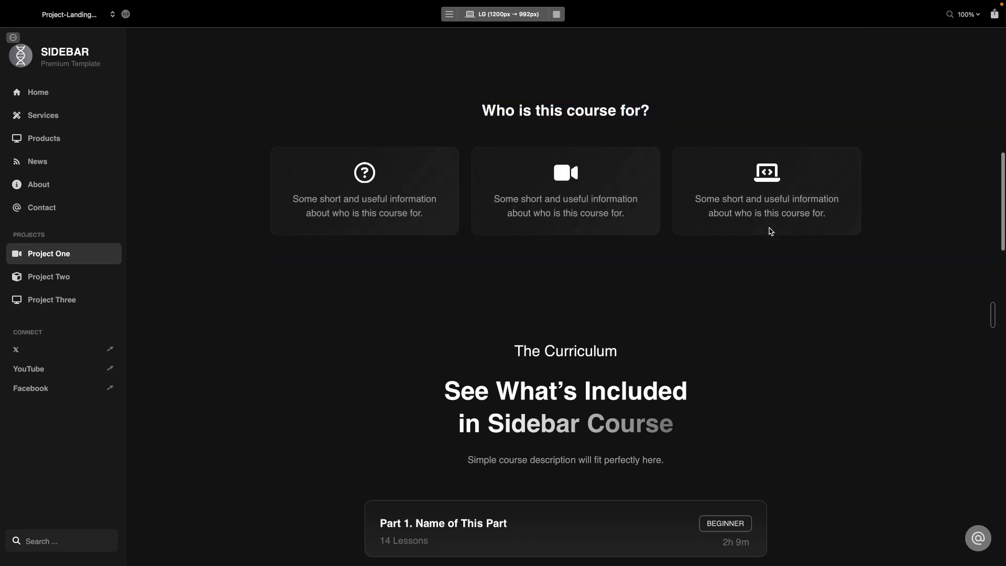
pyautogui.scroll(-6, 771, 231)
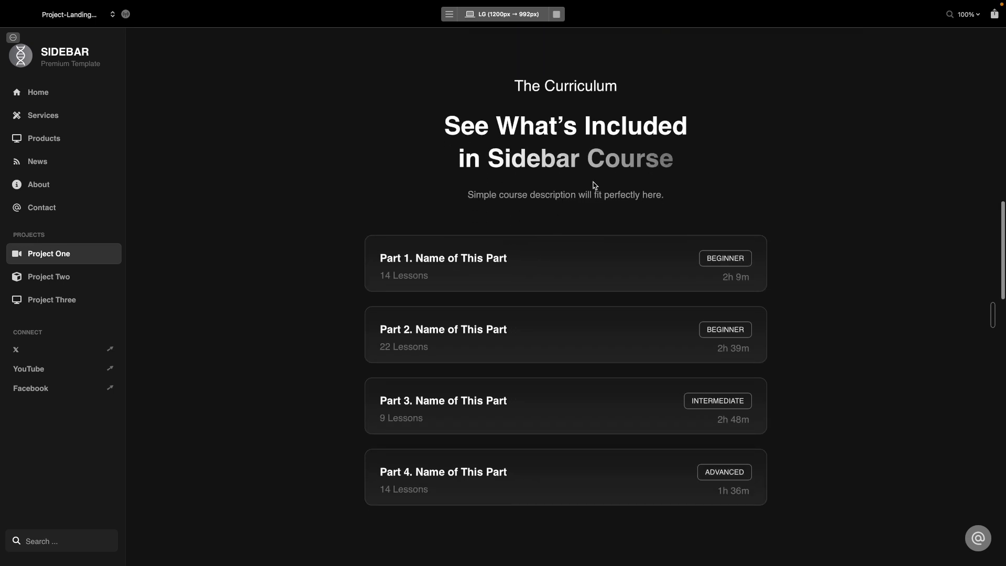
pyautogui.scroll(-1, 594, 185)
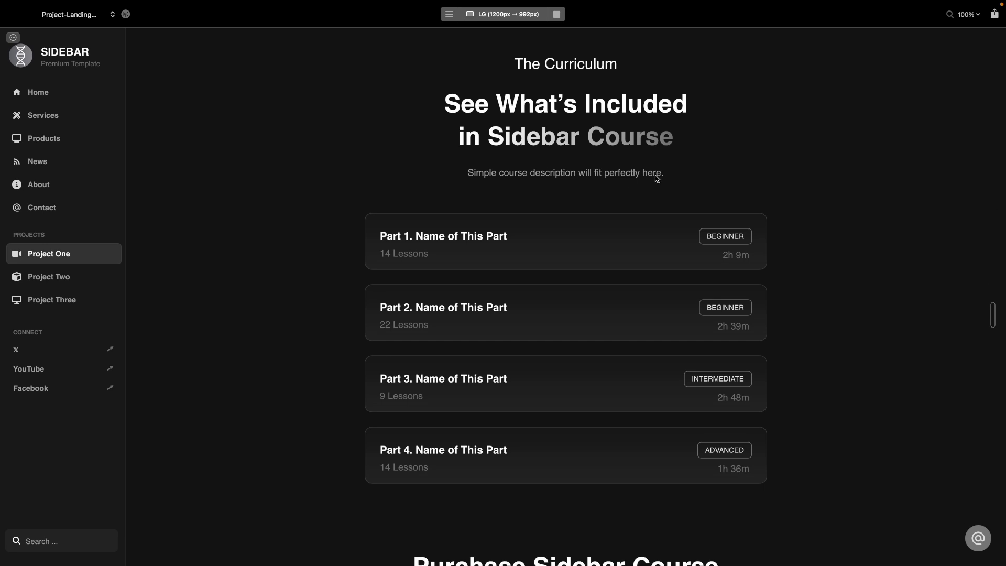
# - Expand and collapse Part 2 and Part 1 of the course curriculum to check their lesson lists
pyautogui.scroll(-2, 566, 204)
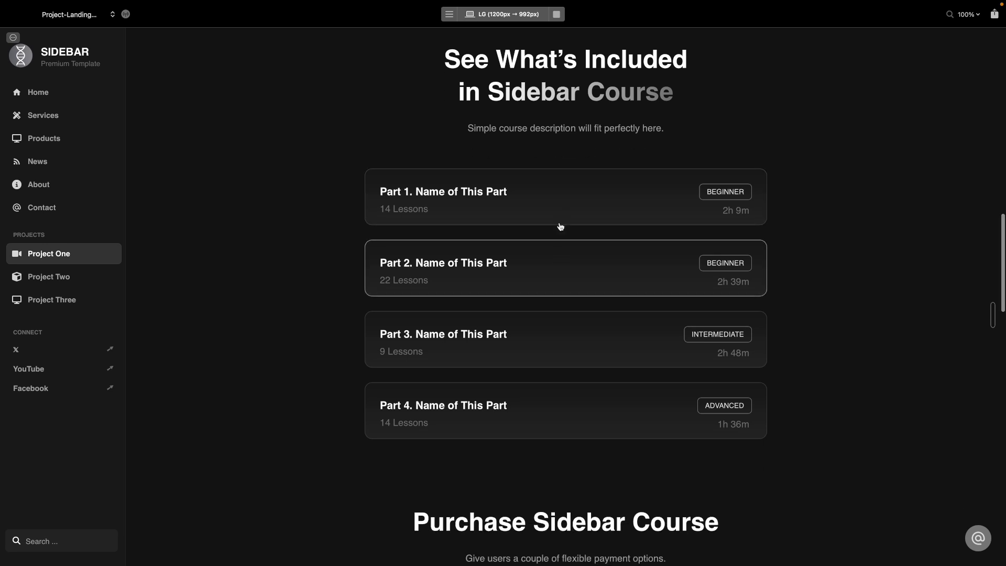
pyautogui.click(553, 270)
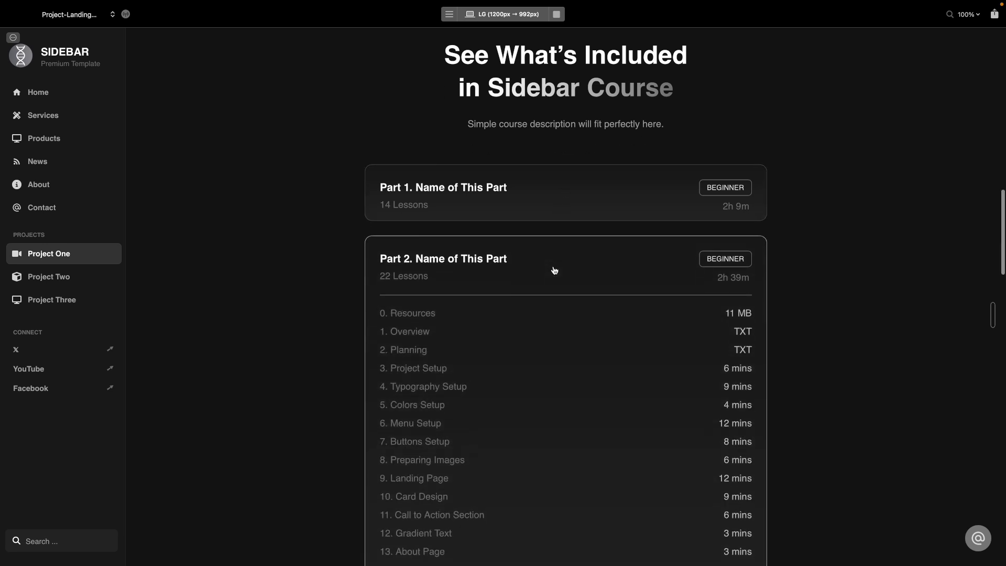
pyautogui.scroll(-5, 555, 268)
pyautogui.scroll(3, 554, 267)
pyautogui.click(565, 203)
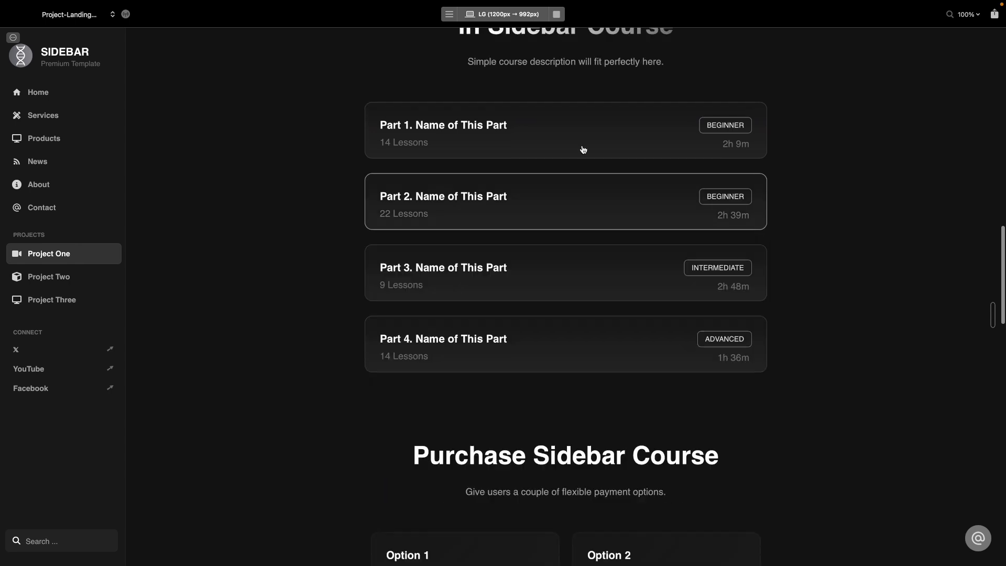
pyautogui.click(583, 150)
pyautogui.click(589, 139)
# - Expand and collapse Part 3 and Part 4 of the curriculum to check their lesson lists
pyautogui.click(584, 285)
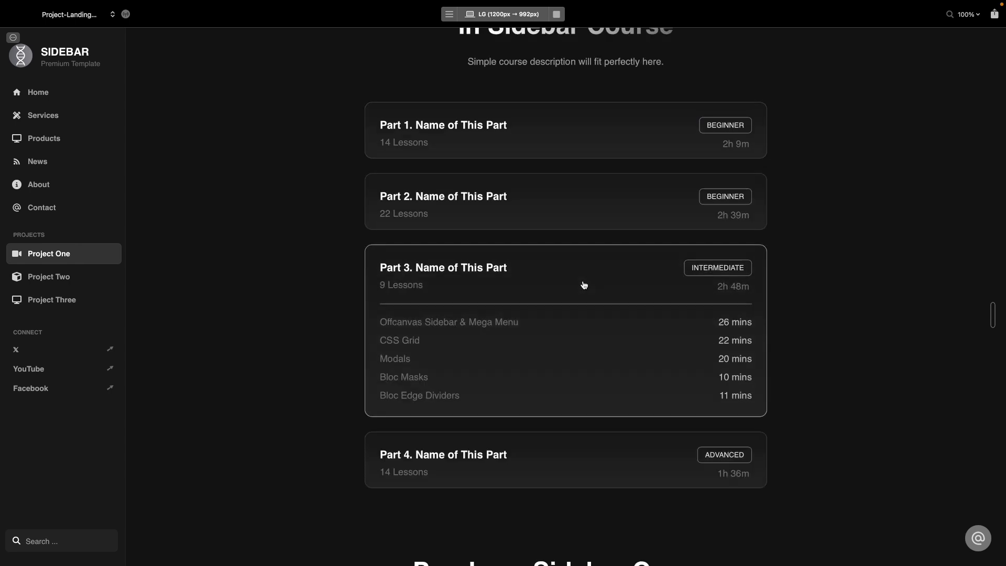
pyautogui.click(584, 285)
pyautogui.scroll(-3, 586, 281)
pyautogui.click(598, 212)
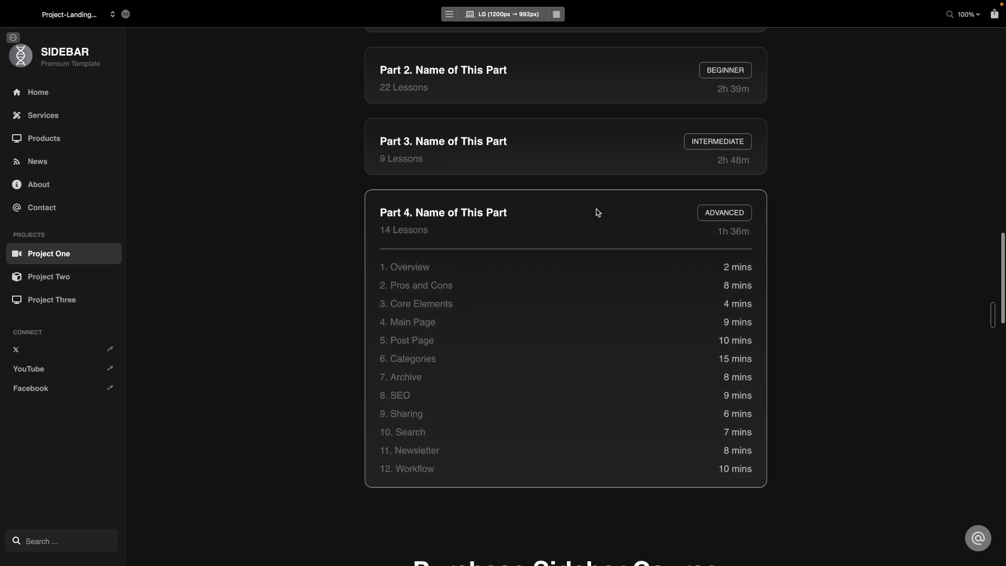
pyautogui.click(597, 212)
pyautogui.scroll(3, 596, 213)
# - Look over the Purchase Sidebar Course payment options, and expand and collapse the first FAQ question
pyautogui.scroll(-6, 595, 213)
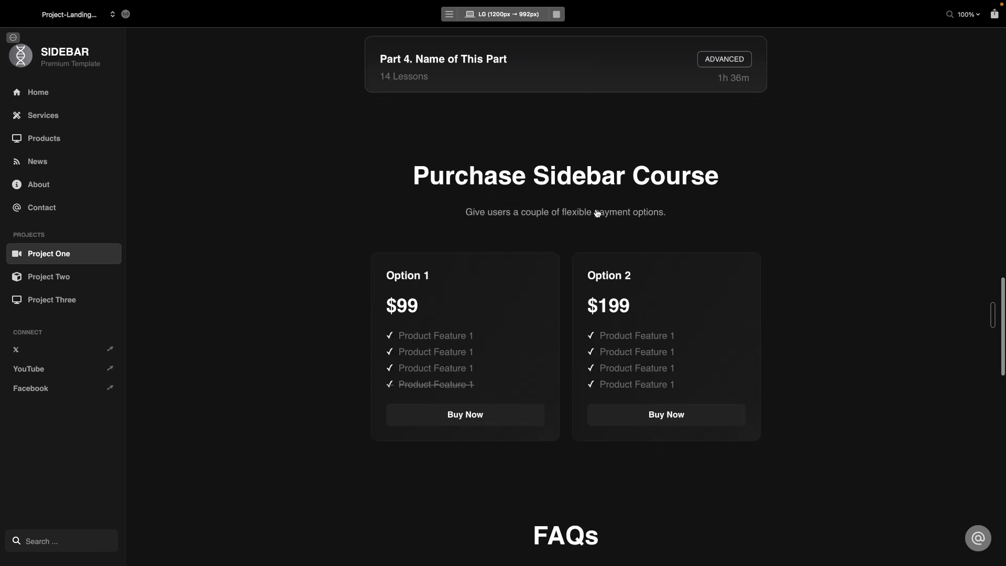
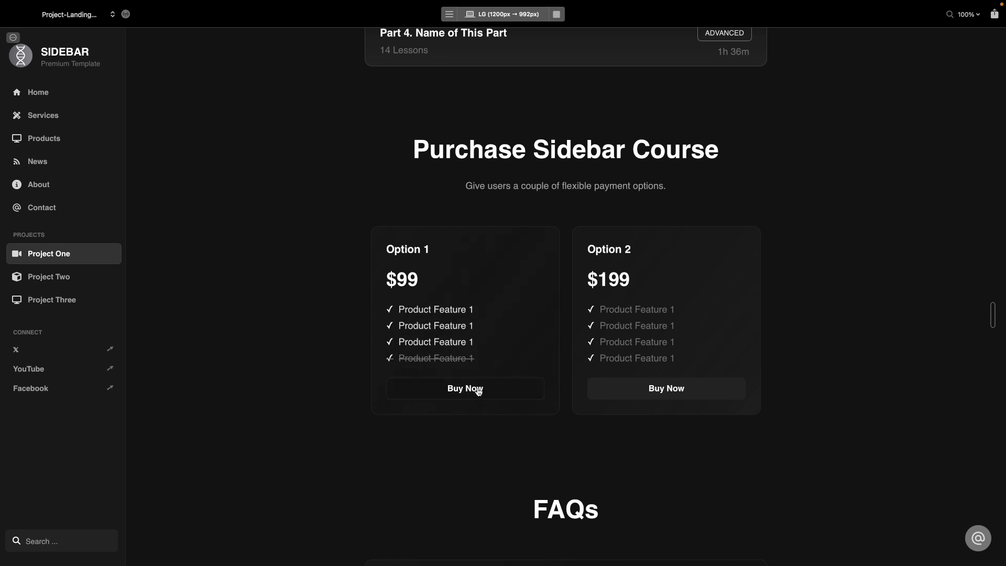
pyautogui.scroll(-6, 496, 321)
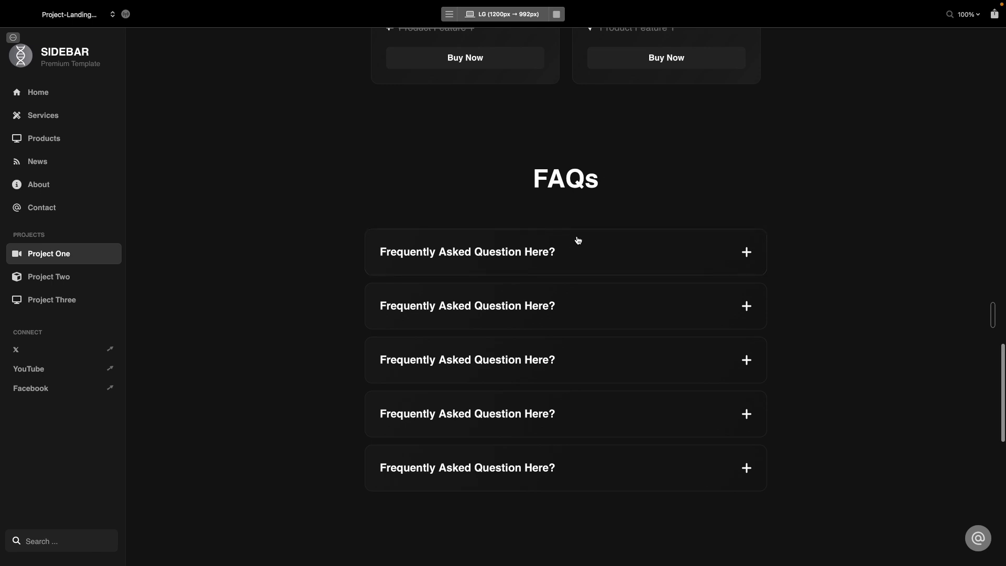
pyautogui.click(573, 247)
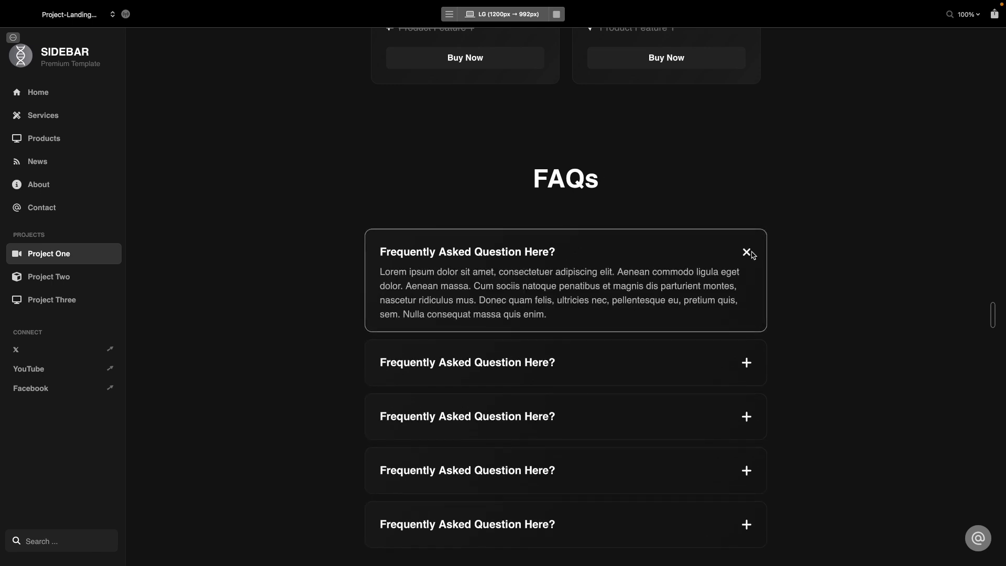
pyautogui.click(647, 254)
pyautogui.click(665, 255)
pyautogui.click(673, 257)
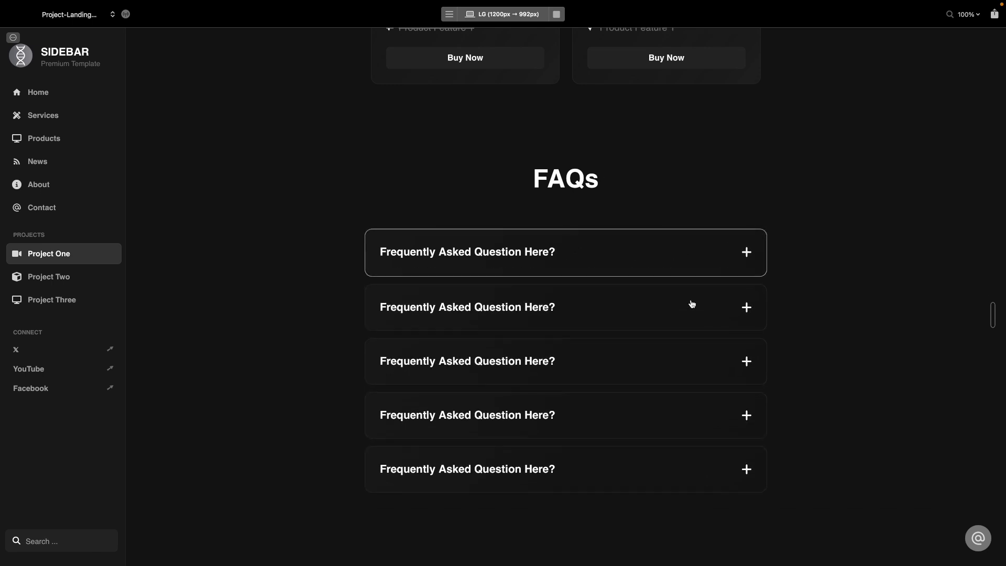
# - Expand and collapse the second and fourth FAQ questions to test the accordion
pyautogui.click(679, 305)
pyautogui.click(659, 306)
pyautogui.click(659, 305)
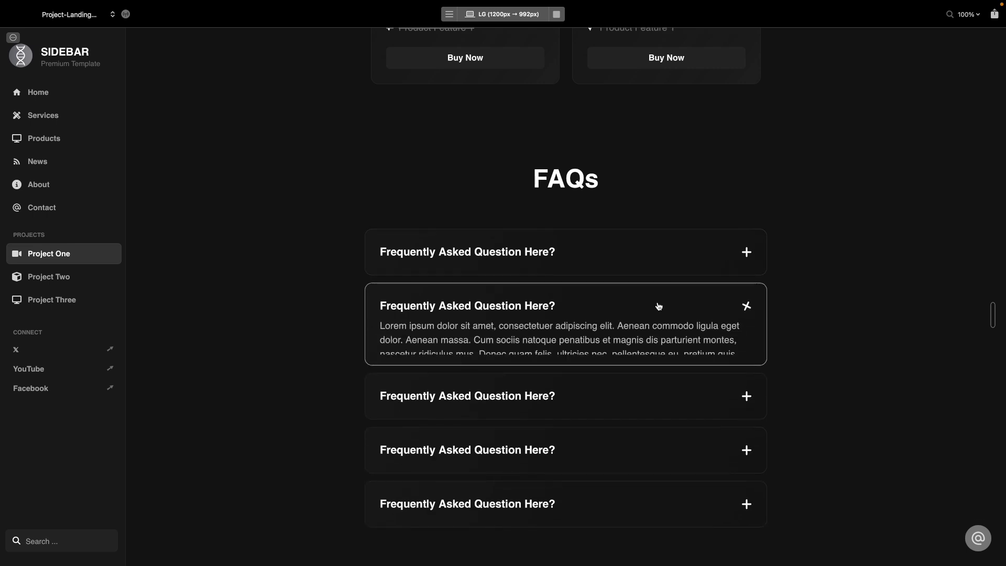
pyautogui.click(658, 305)
pyautogui.scroll(-3, 658, 307)
pyautogui.click(626, 292)
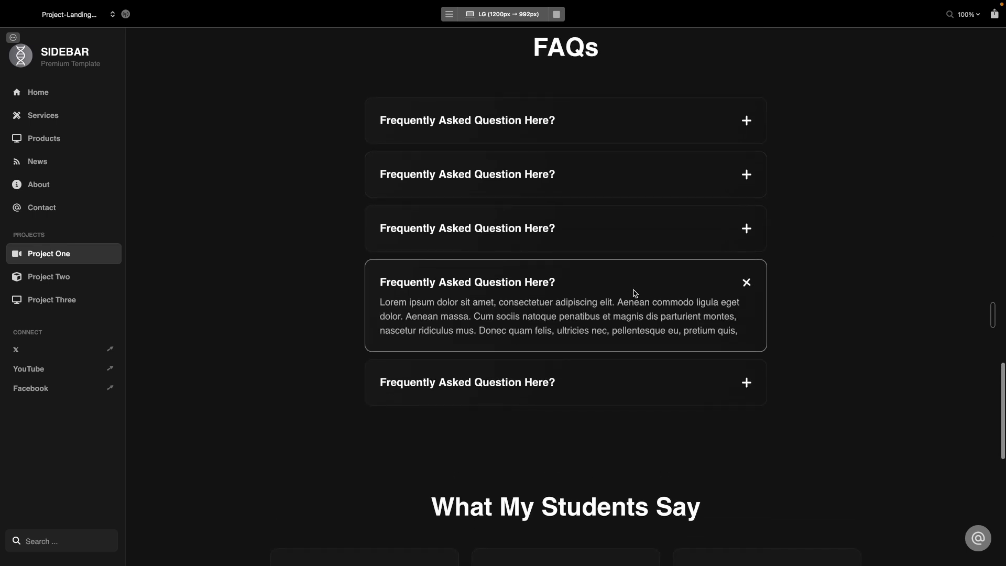
pyautogui.click(636, 292)
# - Look through the student testimonials and closing Get Access section, and review the course page's hero again
pyautogui.scroll(-2, 634, 293)
pyautogui.scroll(-6, 634, 293)
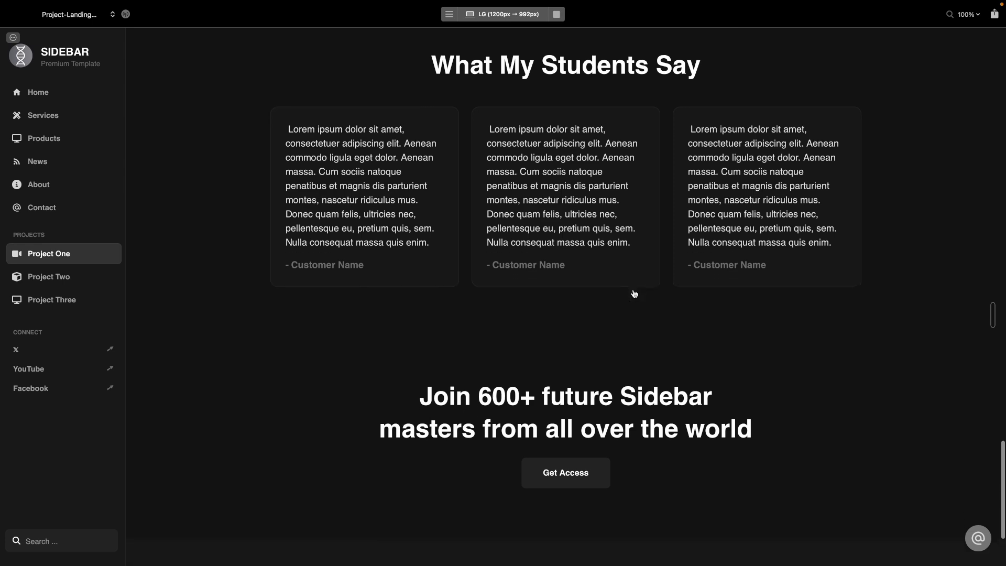
pyautogui.scroll(-3, 576, 319)
pyautogui.scroll(9, 586, 318)
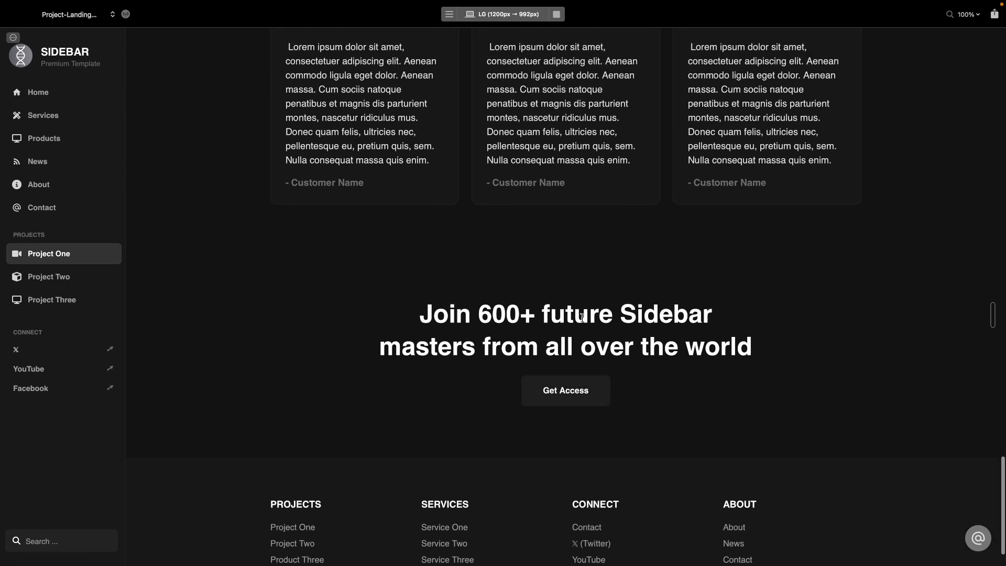
pyautogui.scroll(15, 586, 318)
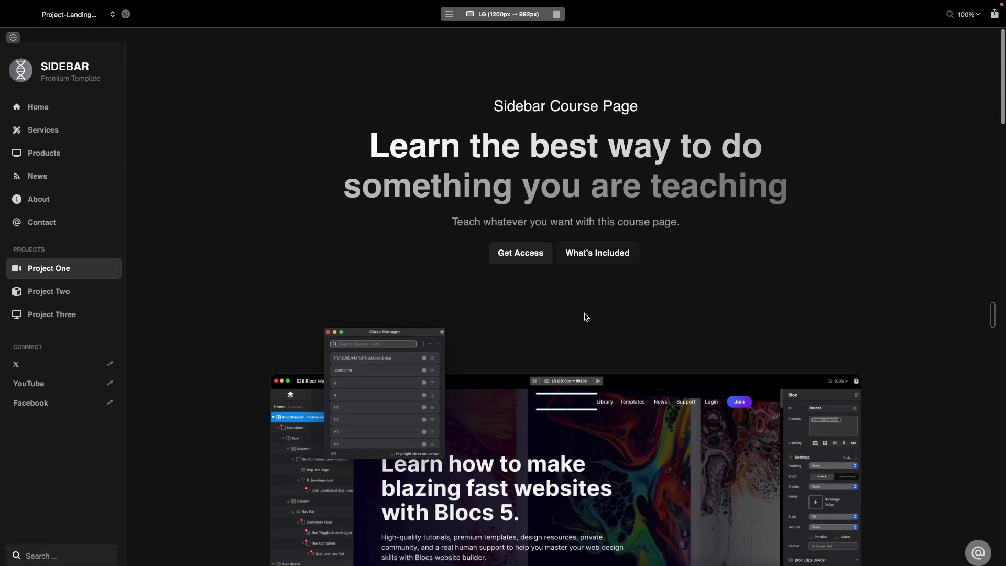
pyautogui.scroll(-1, 528, 215)
pyautogui.scroll(2, 526, 232)
pyautogui.scroll(-10, 522, 247)
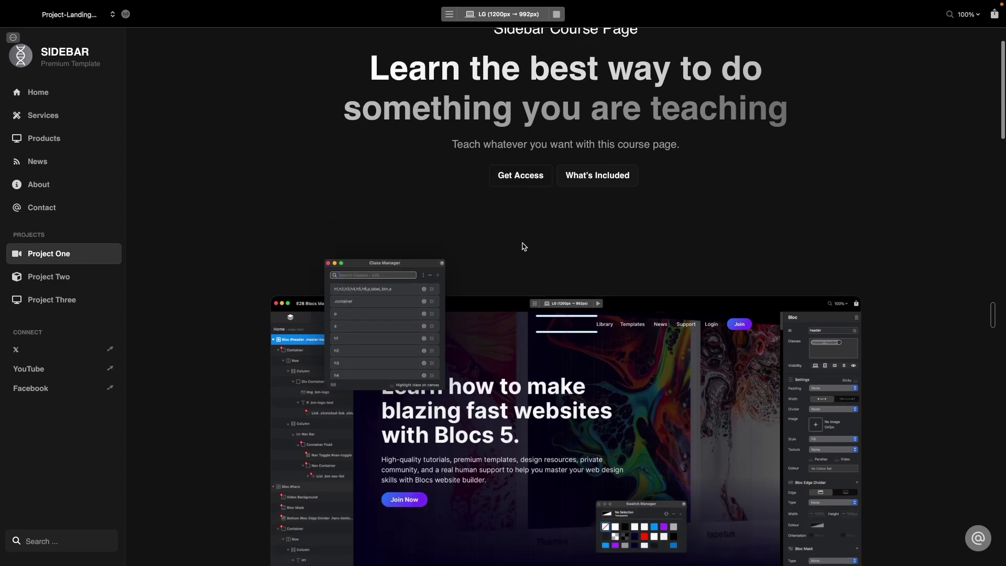
pyautogui.scroll(-5, 525, 238)
pyautogui.scroll(15, 523, 240)
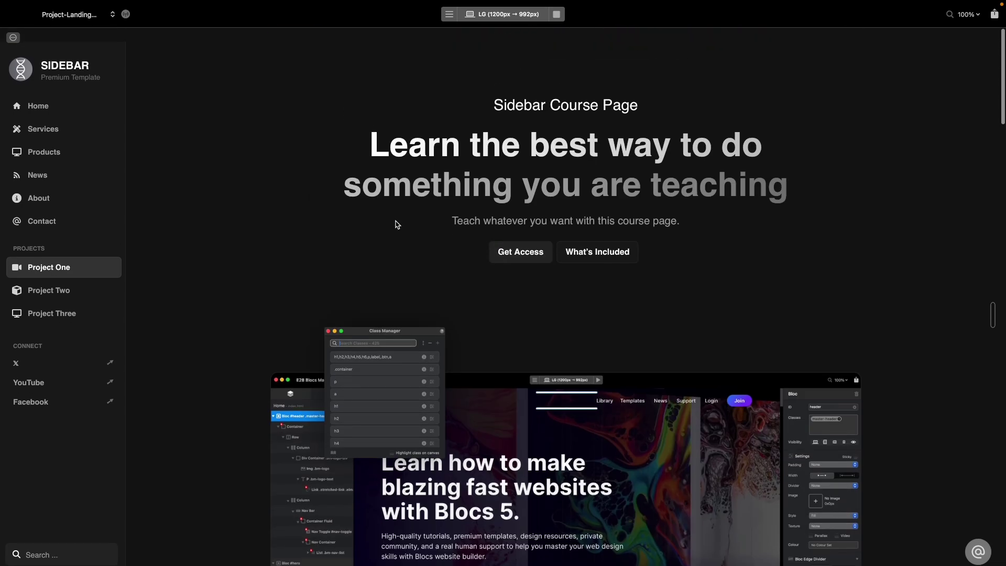
# - Open the Project Two page in the preview and look through its product cards
pyautogui.click(53, 273)
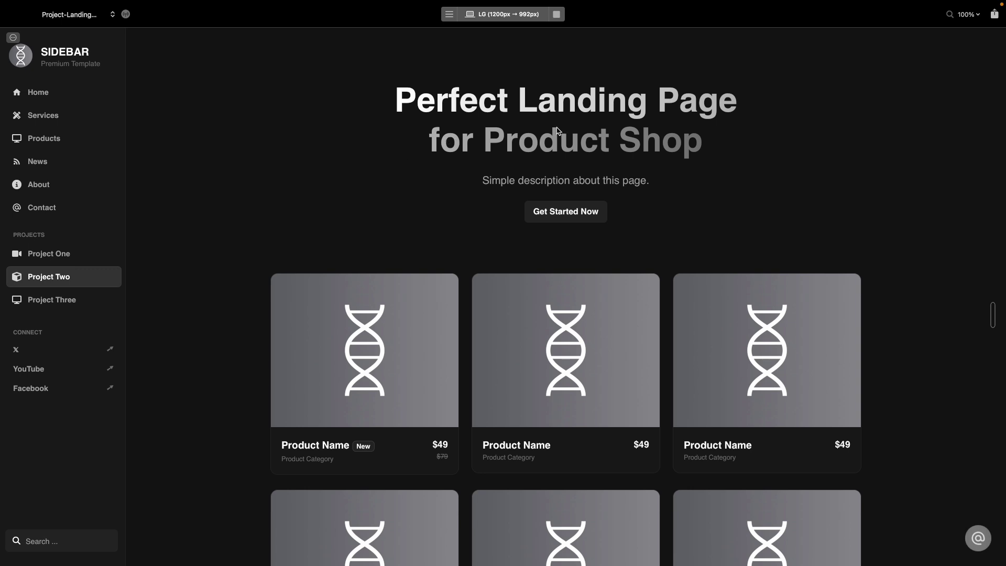
pyautogui.scroll(-5, 557, 131)
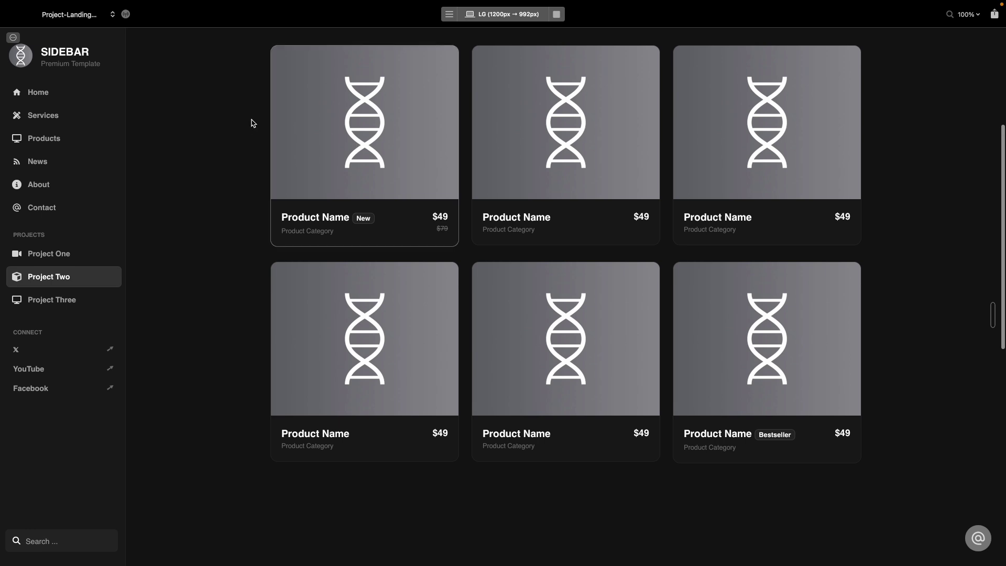
# - Switch to Safari, open the Blocs Templates page on the author's live site, and look through its template cards
pyautogui.hotkey('ctrl', 'Left')
pyautogui.click(332, 14)
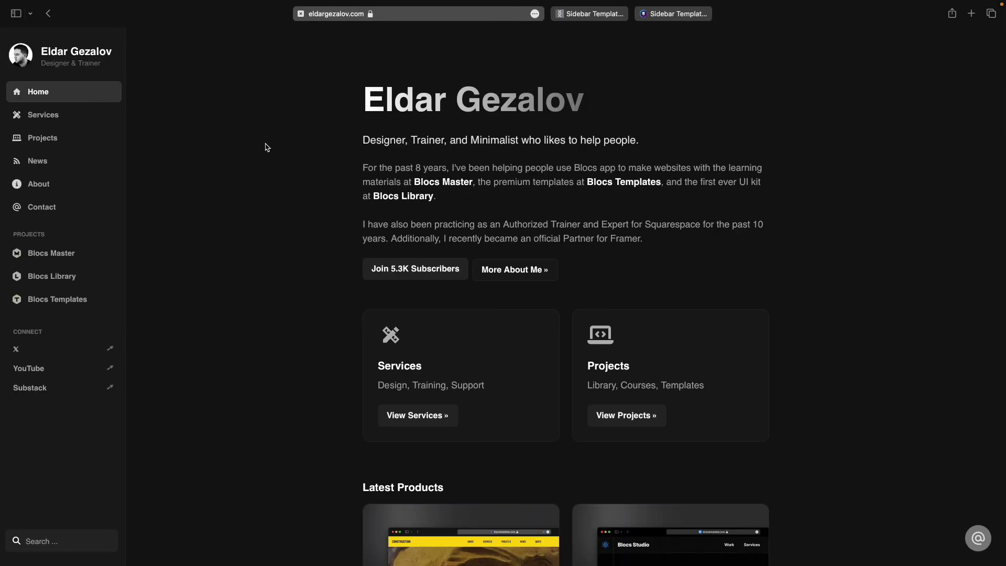
pyautogui.click(39, 299)
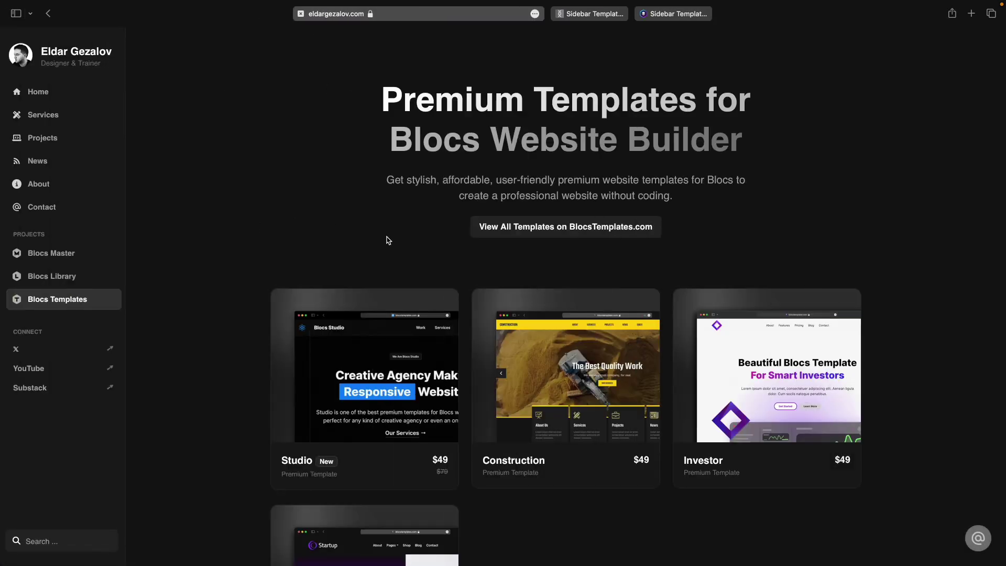
pyautogui.scroll(-3, 385, 220)
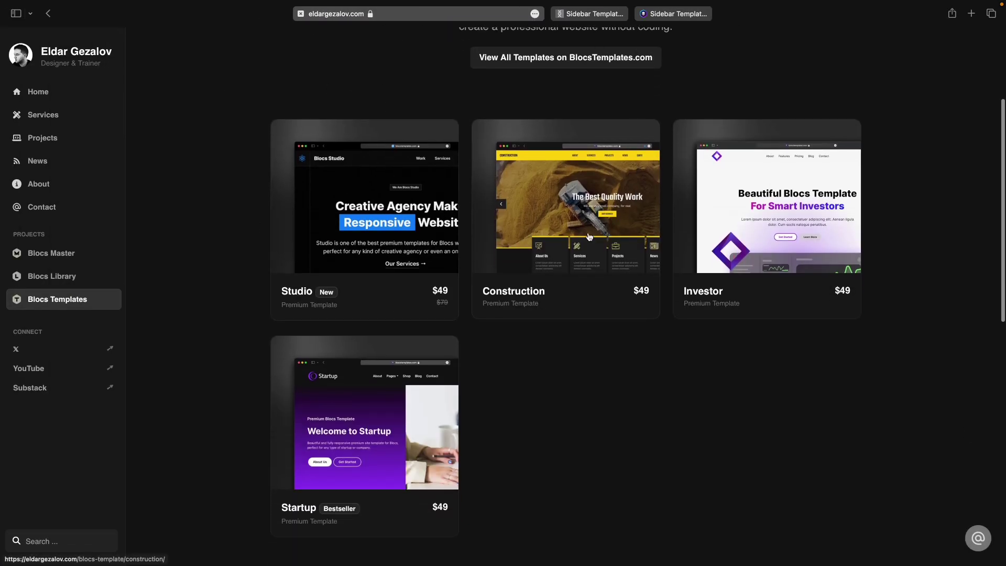
# - Open the Studio template from the cards and look through its product page overview and details
pyautogui.click(449, 206)
pyautogui.scroll(-4, 602, 214)
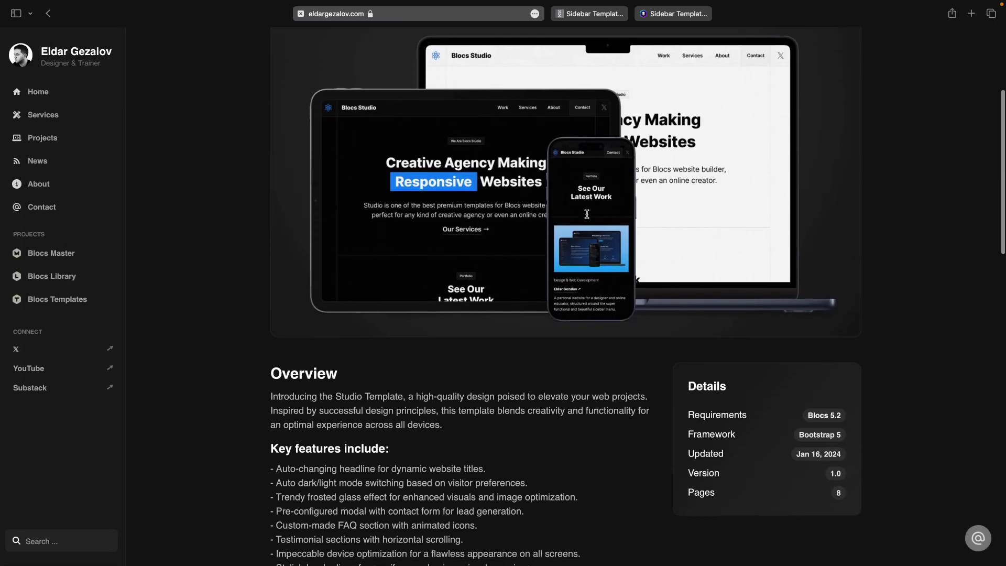
pyautogui.scroll(-4, 587, 214)
pyautogui.scroll(8, 590, 210)
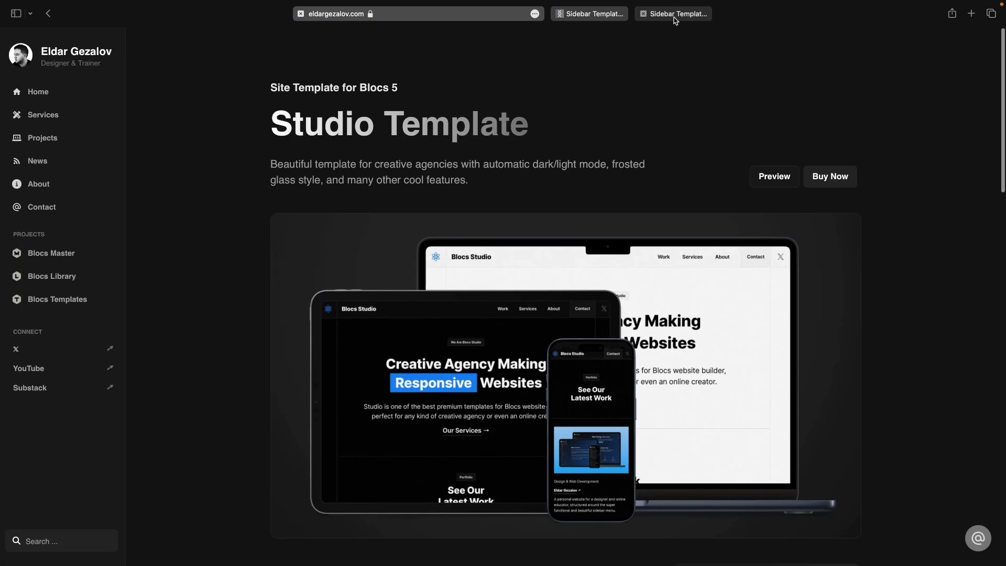
# - Return to the Blocs preview, open the first product card, and examine its product page down to Flexible Payment Options
pyautogui.hotkey('ctrl', 'Right')
pyautogui.scroll(3, 395, 254)
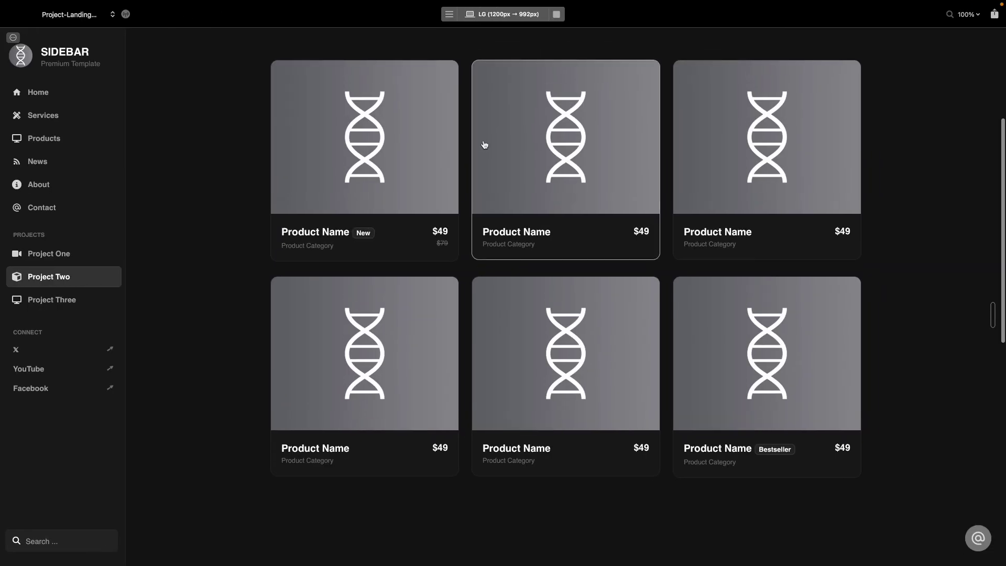
pyautogui.click(395, 254)
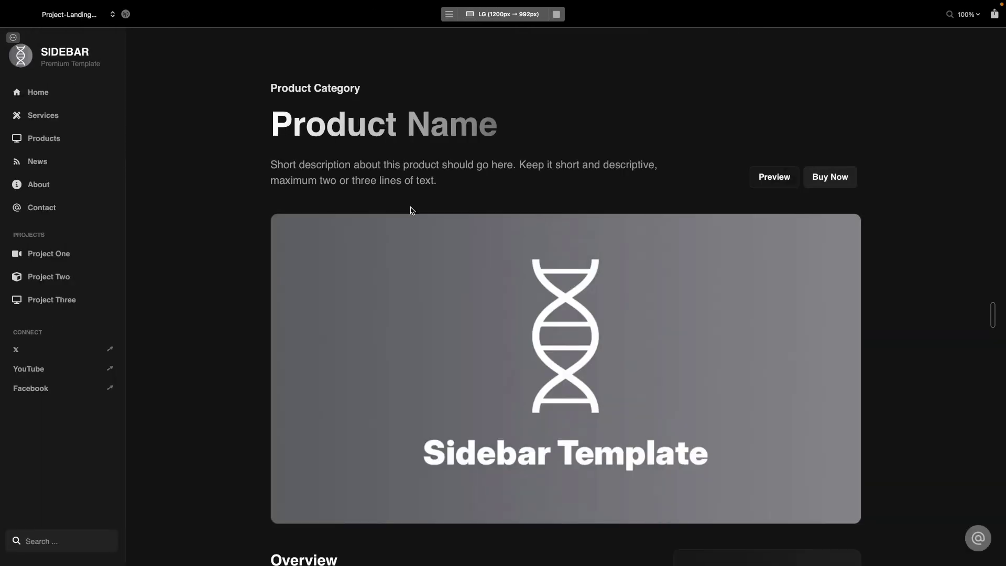
pyautogui.scroll(-4, 556, 198)
pyautogui.scroll(4, 554, 198)
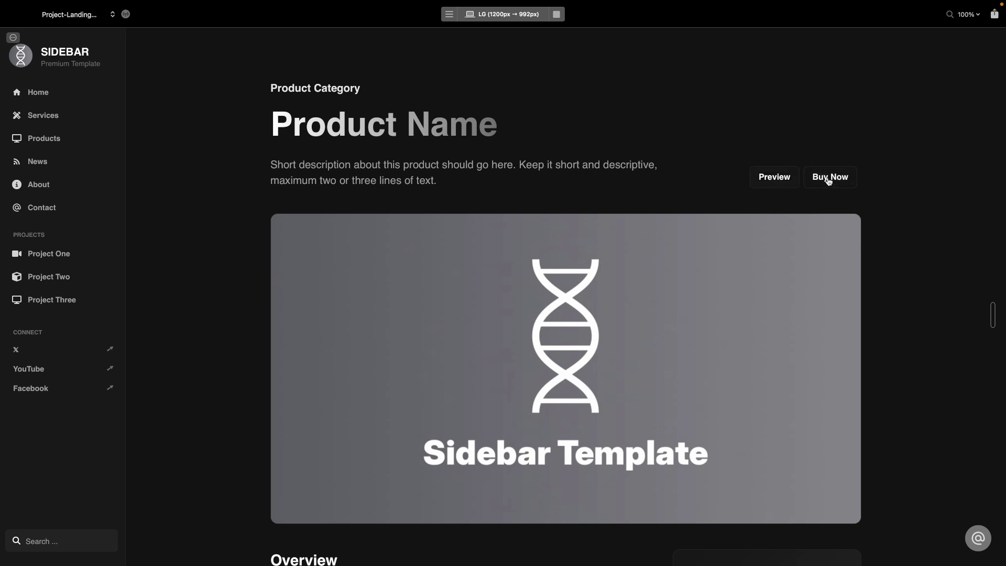
pyautogui.scroll(-10, 828, 180)
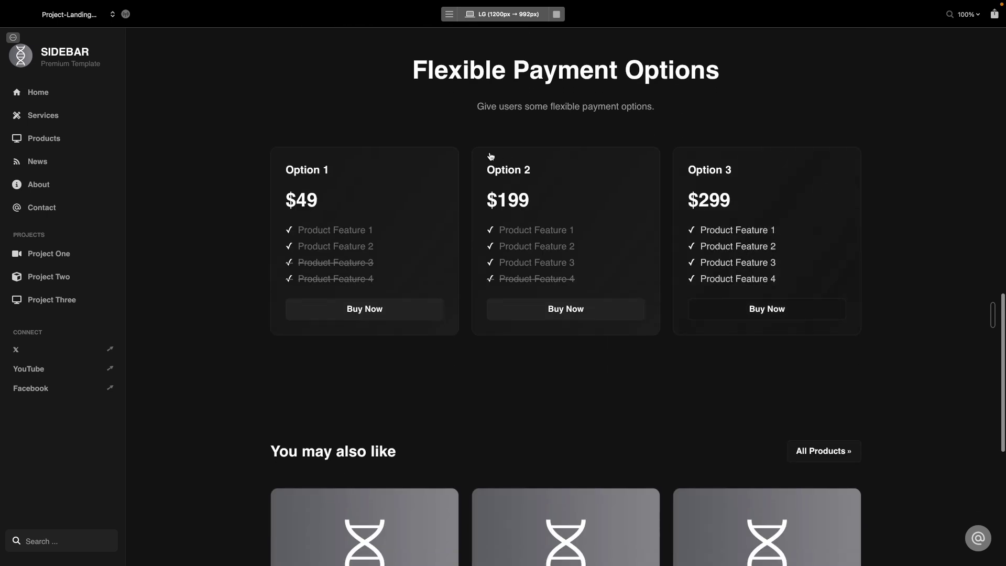
pyautogui.scroll(1, 493, 156)
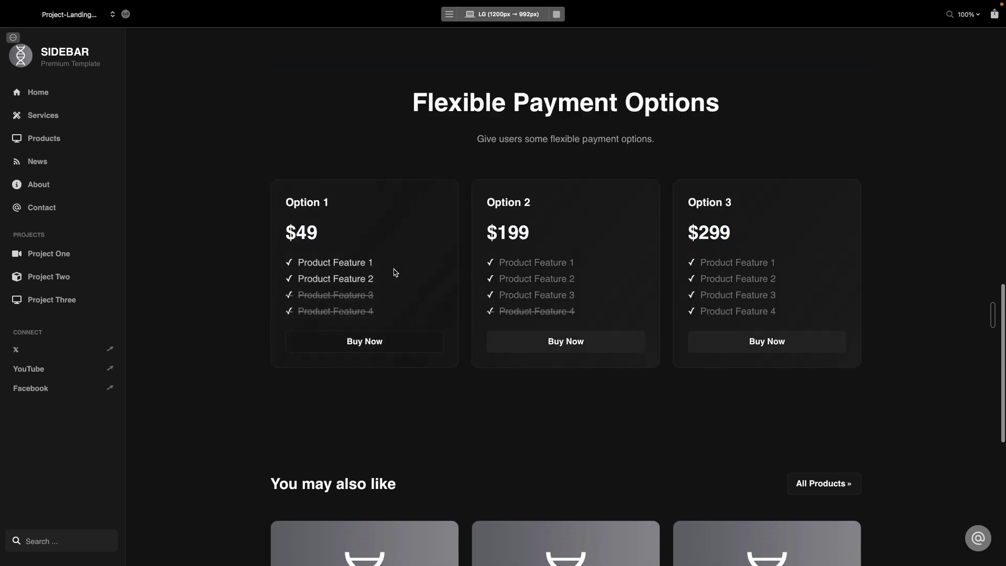
# - Switch to Safari and examine the Studio template page's Flexible Payment Options and "You may also like" sections
pyautogui.press('super+shift+l')
pyautogui.press('super+Tab')
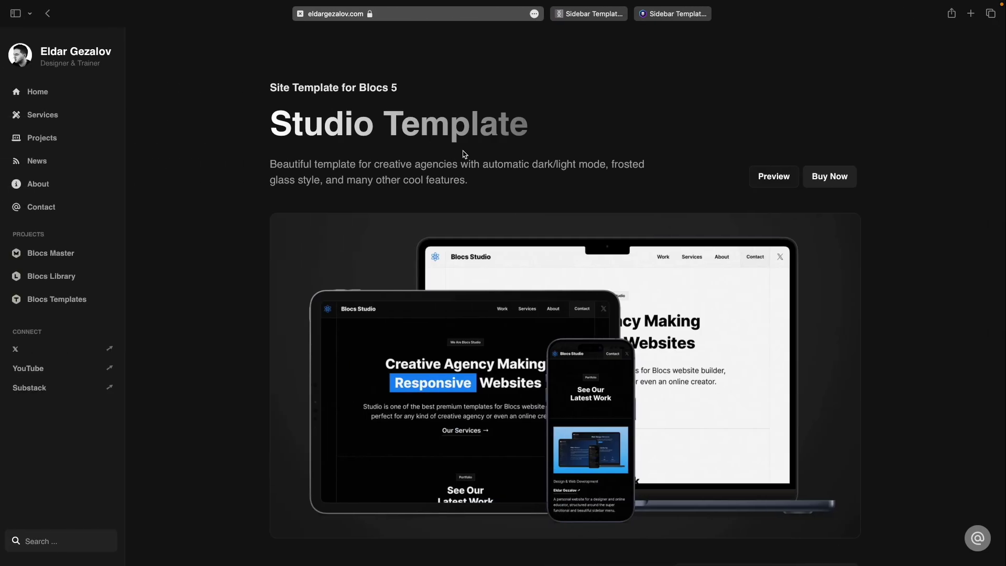
pyautogui.scroll(-10, 443, 153)
pyautogui.scroll(-4, 444, 153)
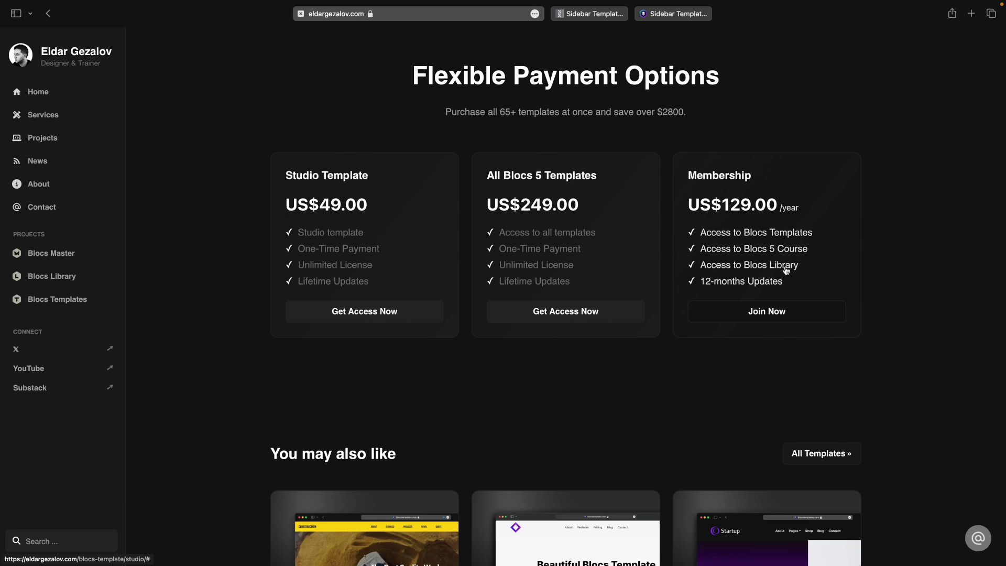
pyautogui.scroll(-5, 684, 198)
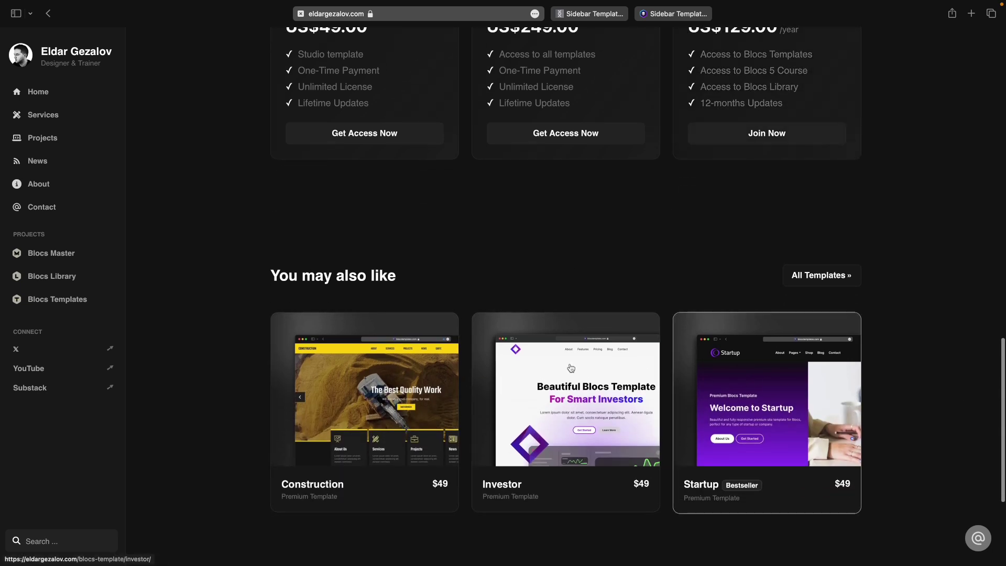
# - Return to the Blocs preview and open the middle product card under "You may also like"
pyautogui.hotkey('ctrl', 'Right')
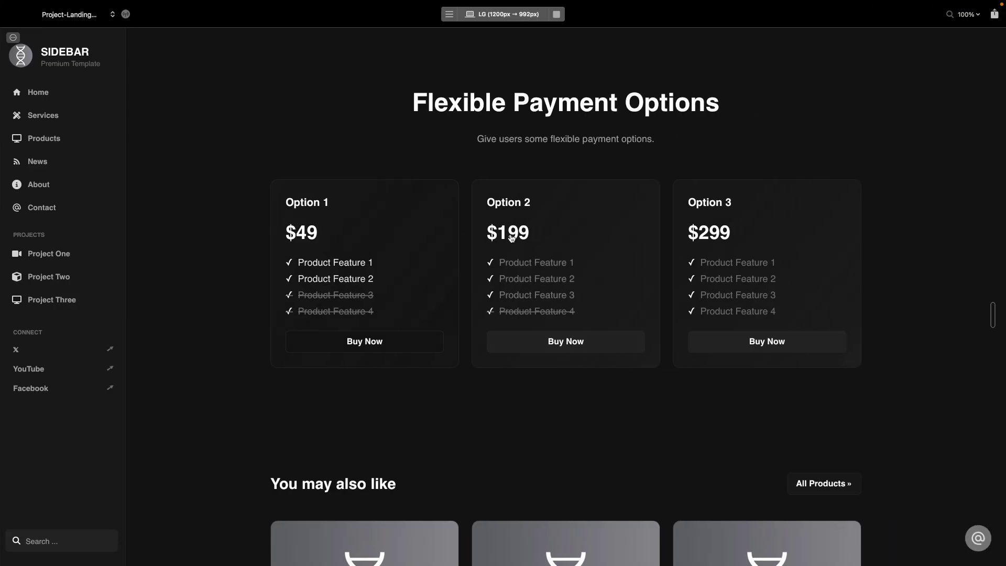
pyautogui.scroll(-10, 509, 236)
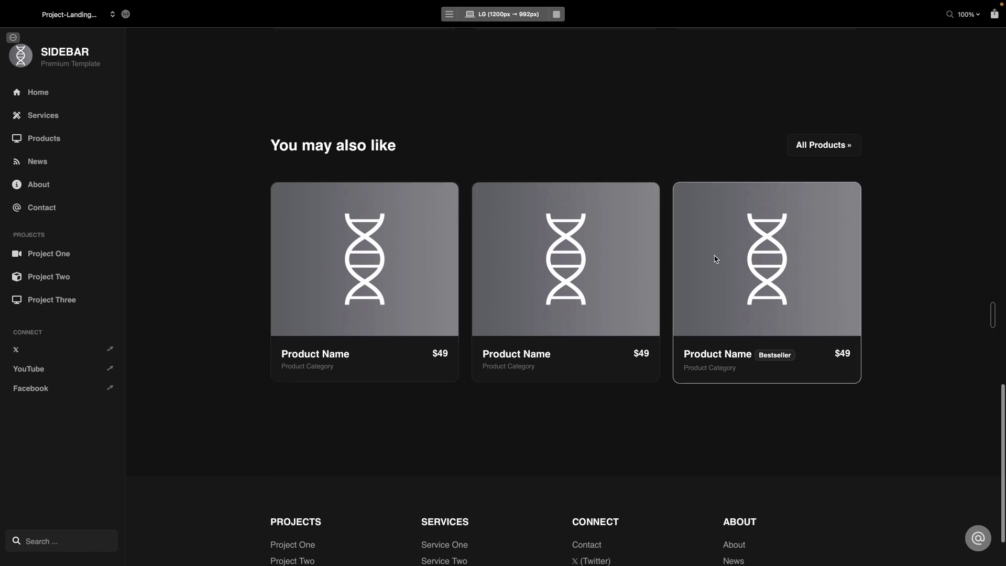
pyautogui.click(502, 250)
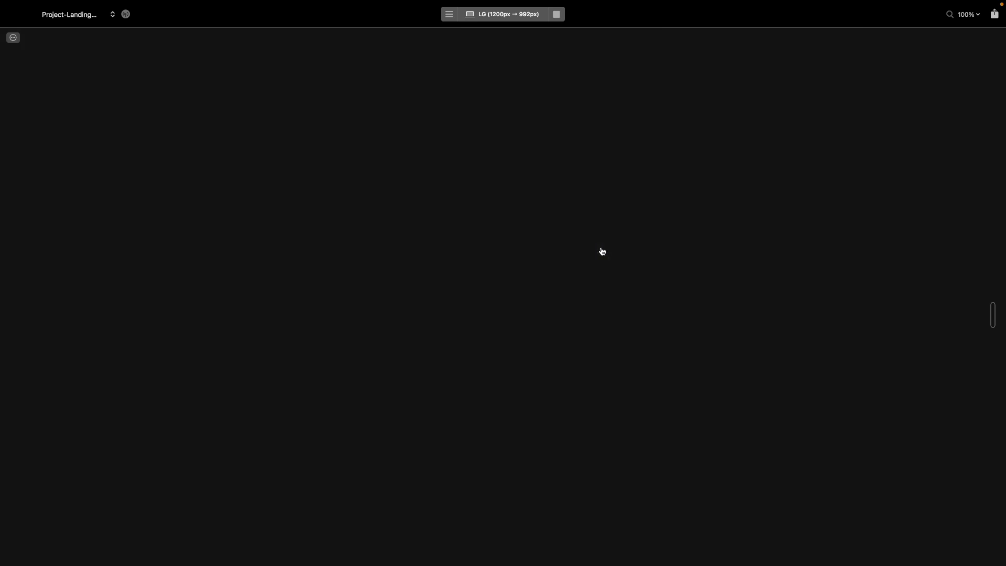
# - Examine the demo product page's overview, key features, specs and Flexible Payment Options sections
pyautogui.scroll(-7, 603, 245)
pyautogui.scroll(-15, 606, 243)
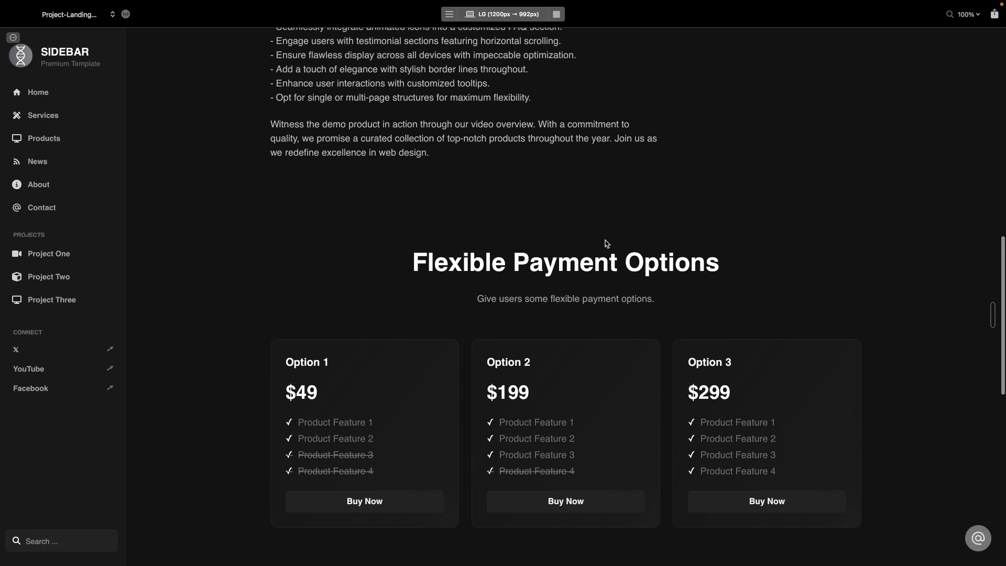
pyautogui.scroll(10, 404, 288)
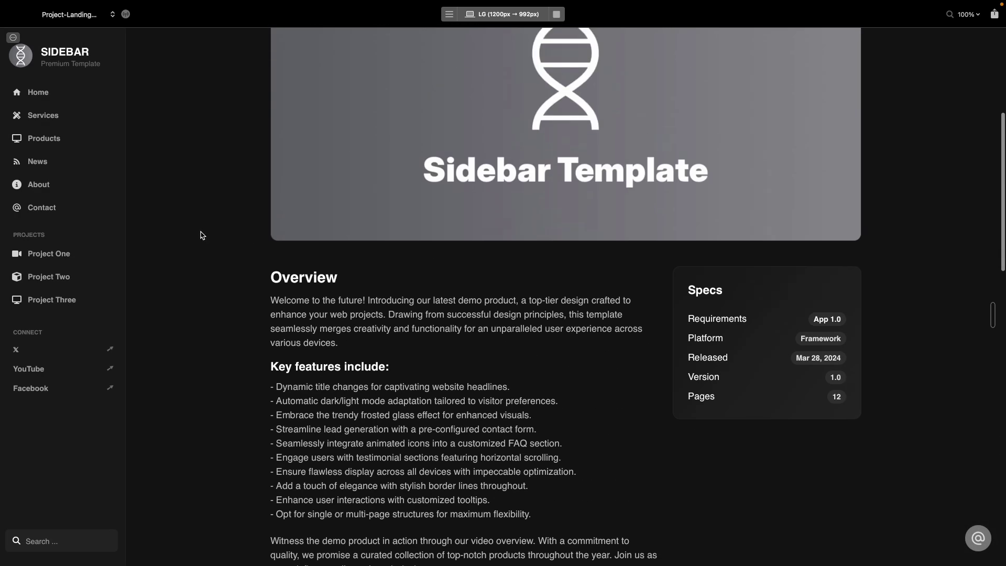
# - Open the Project Two page and look through its product grid down to the Buy All Product Now section
pyautogui.click(103, 274)
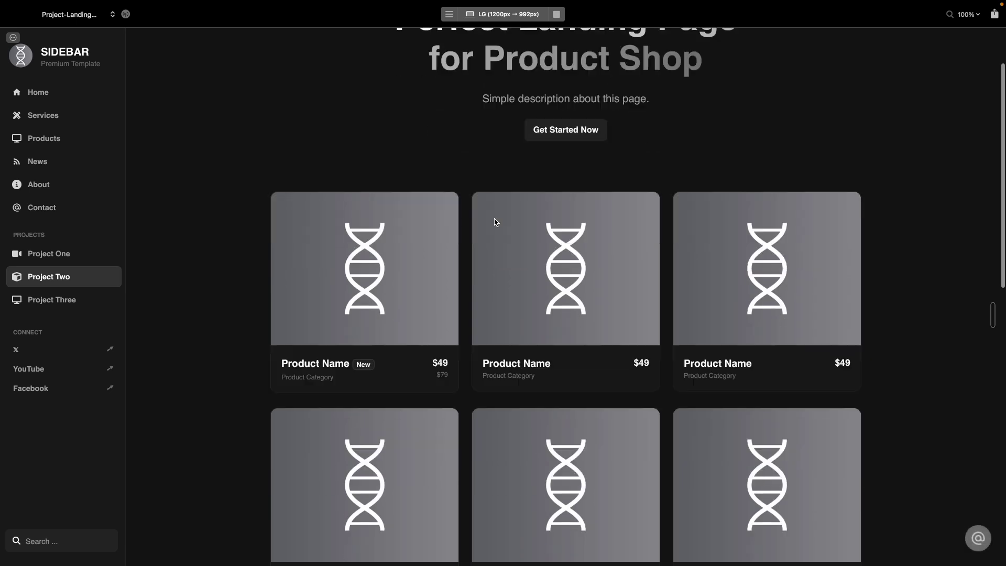
pyautogui.scroll(-10, 497, 220)
pyautogui.scroll(10, 326, 285)
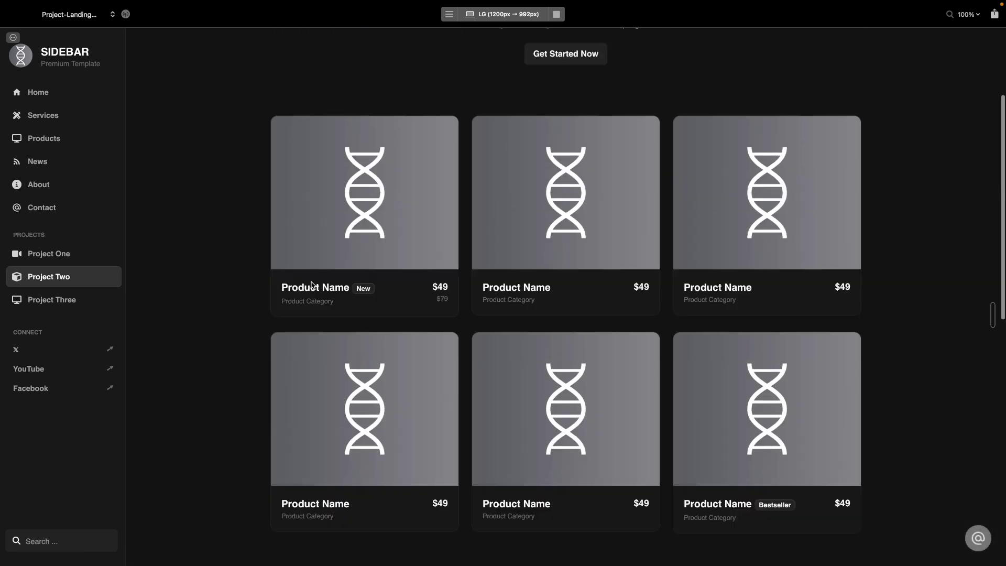
pyautogui.scroll(-10, 341, 283)
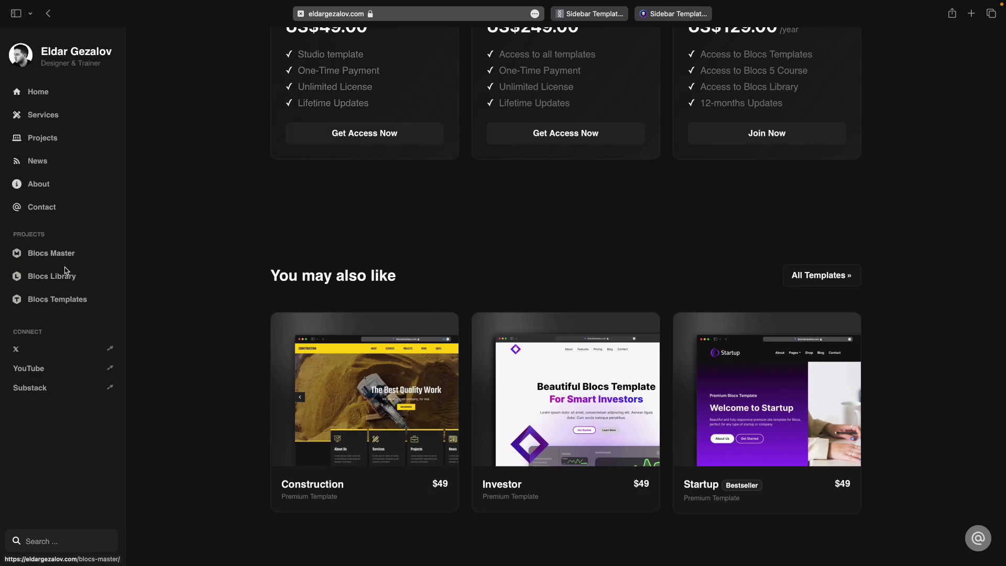
# - Switch to Safari, open the Blocs Templates page and examine its template cards and purchase options
pyautogui.click(63, 299)
pyautogui.scroll(-2, 434, 227)
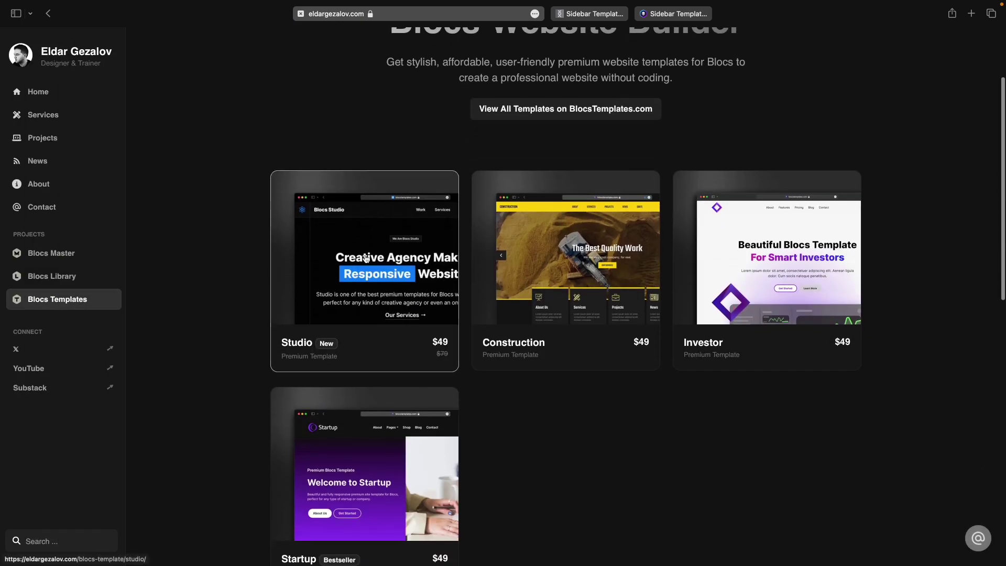
pyautogui.scroll(-10, 609, 261)
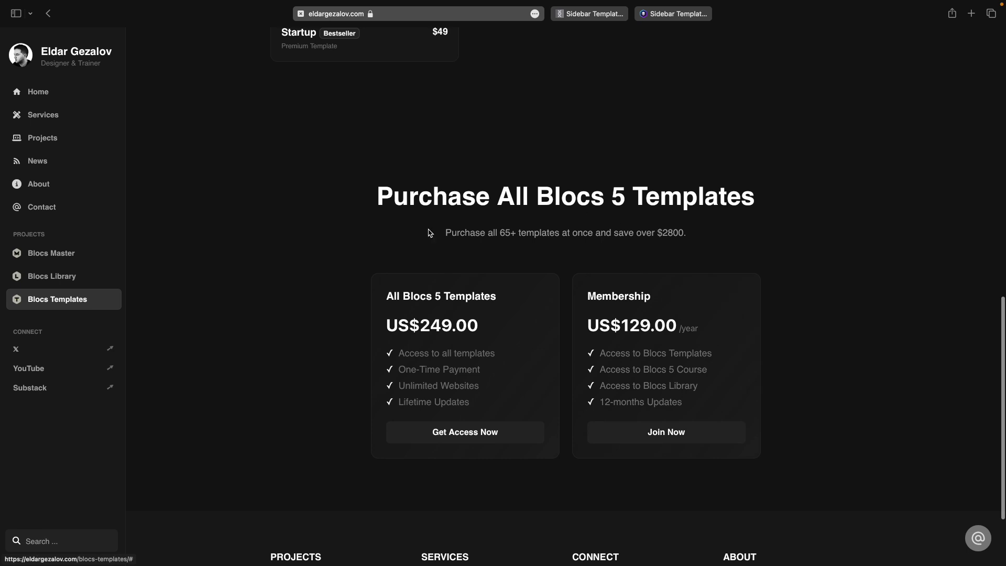
# - Return to the Blocs preview, open the Project Three page and look at its hero section
pyautogui.hotkey('ctrl', 'Right')
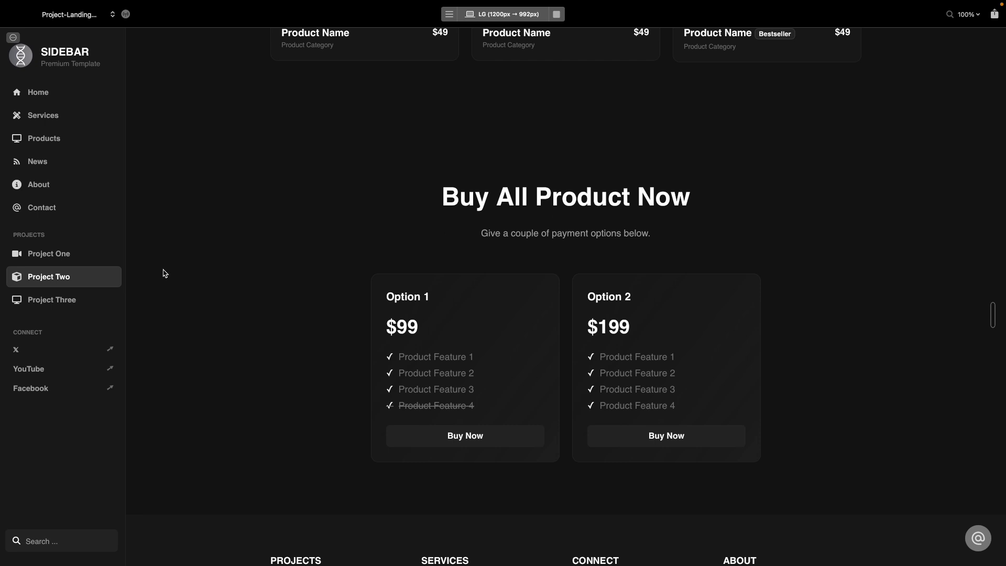
pyautogui.click(49, 303)
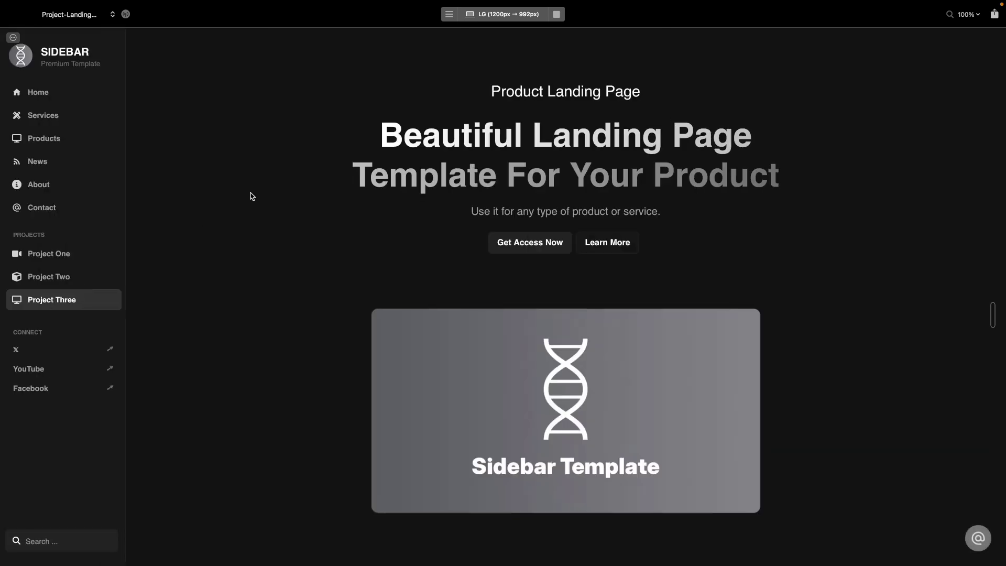
pyautogui.scroll(-10, 261, 218)
pyautogui.scroll(10, 262, 216)
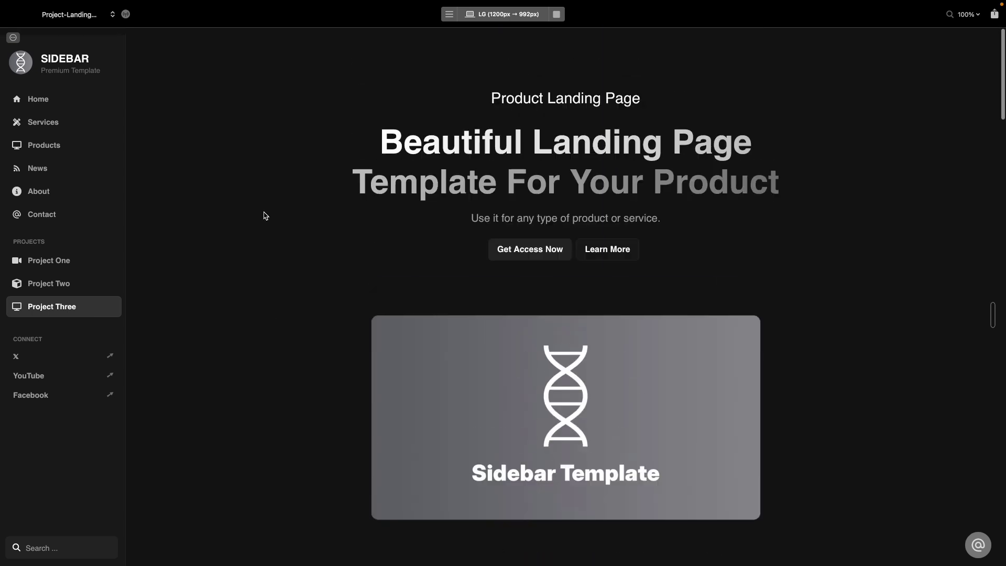
# - Switch to Safari, open the Blocs Library page and examine its sections from the hero down to Customer Testimonials and FAQs
pyautogui.hotkey('ctrl', 'Left')
pyautogui.click(53, 276)
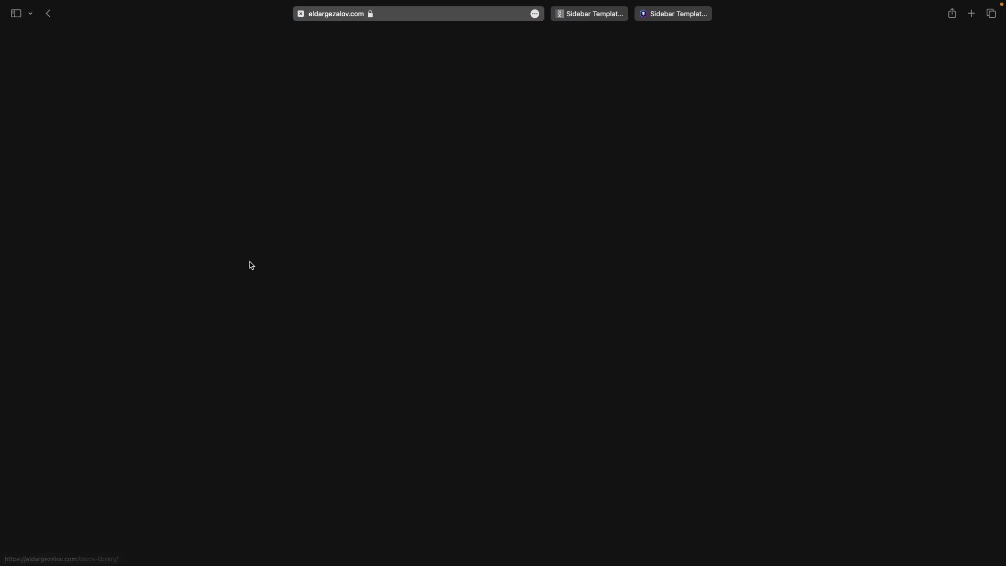
pyautogui.scroll(-15, 797, 204)
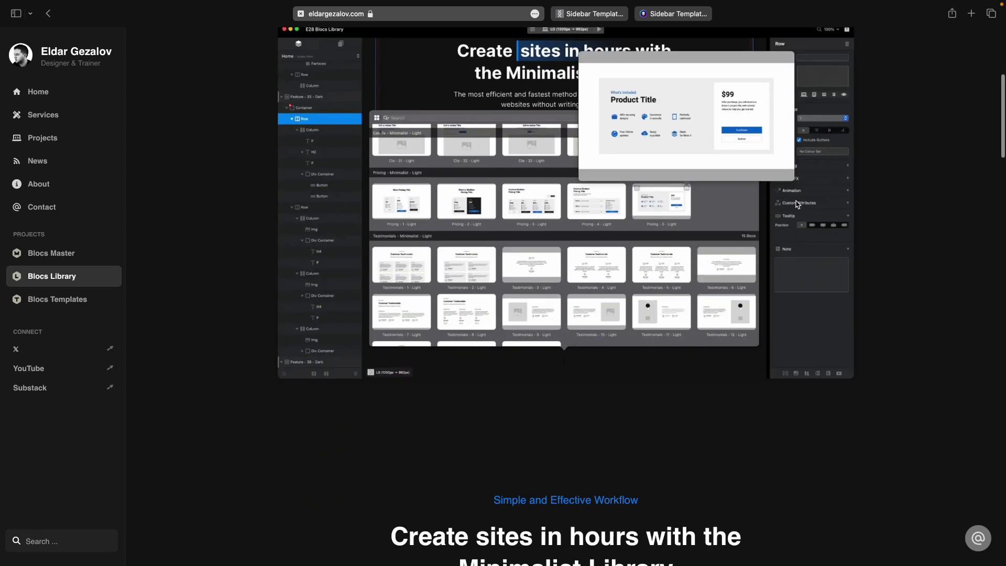
pyautogui.scroll(-10, 542, 235)
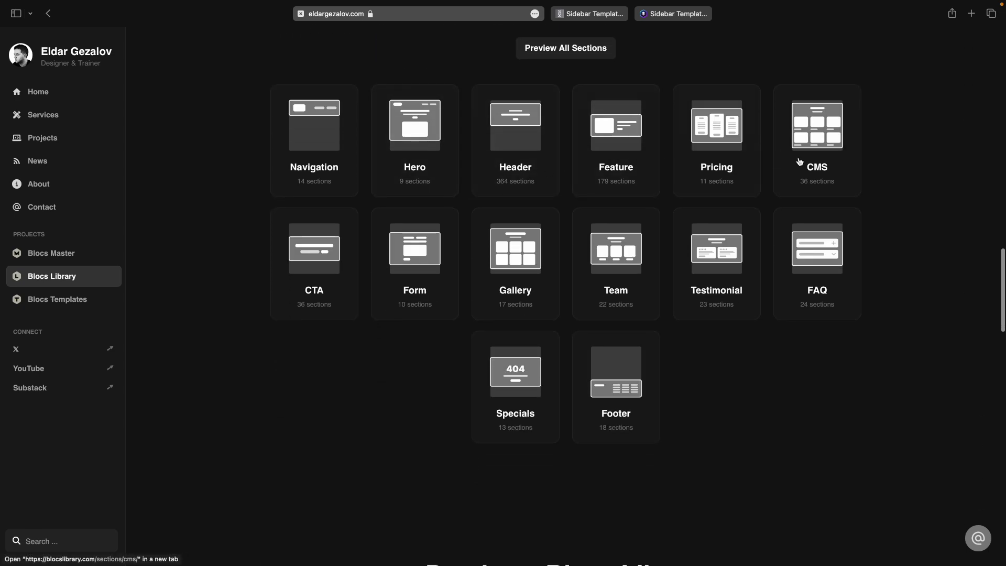
pyautogui.scroll(-10, 488, 251)
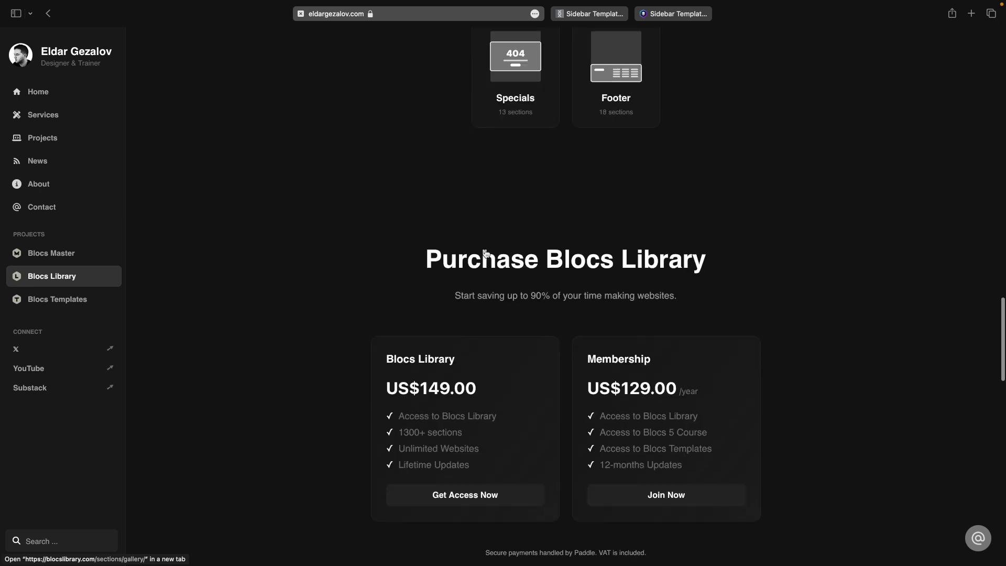
pyautogui.scroll(-15, 676, 257)
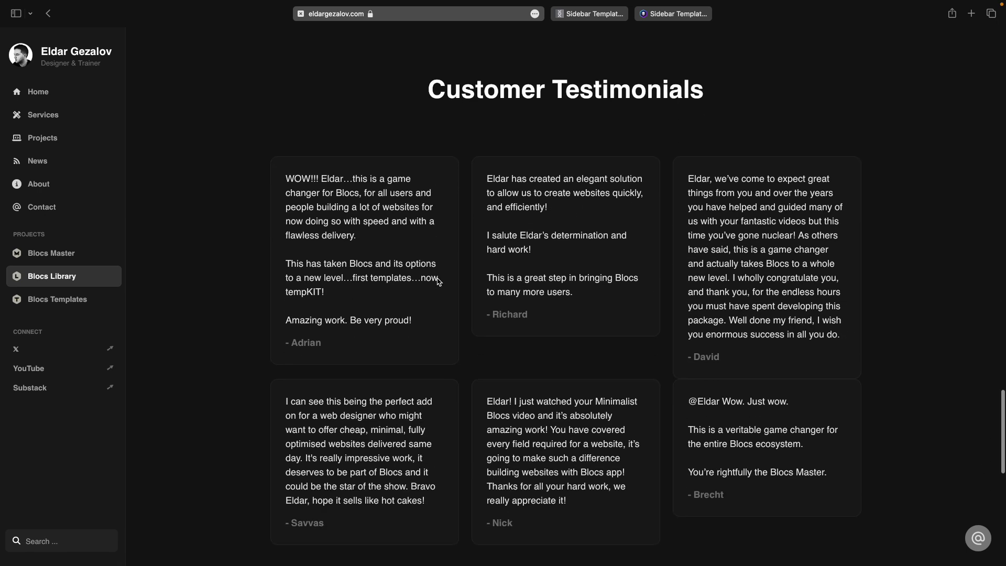
pyautogui.scroll(5, 464, 251)
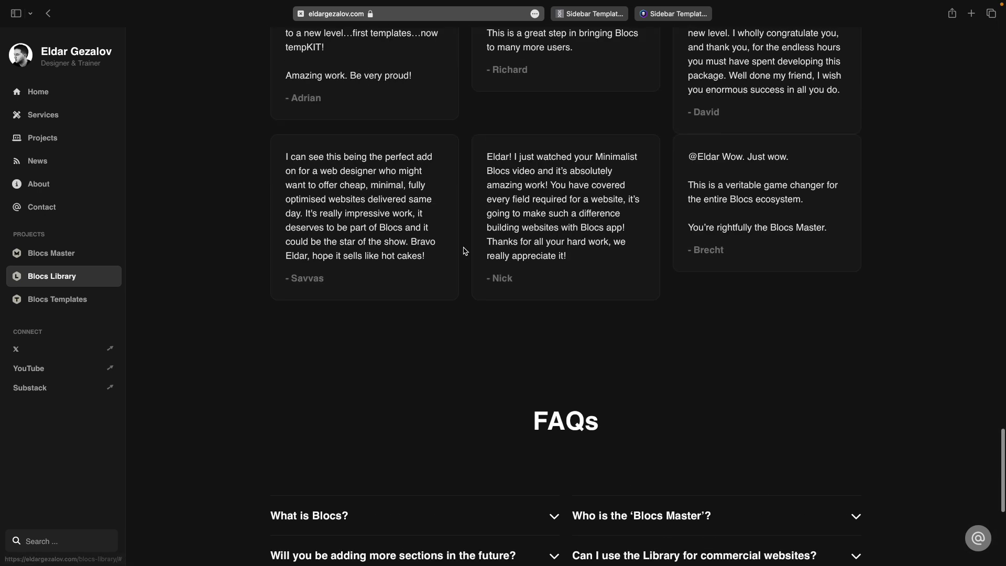
pyautogui.scroll(-5, 567, 224)
# - Expand and collapse the "What is Blocs?" answer in the Blocs Library page's FAQs
pyautogui.click(345, 277)
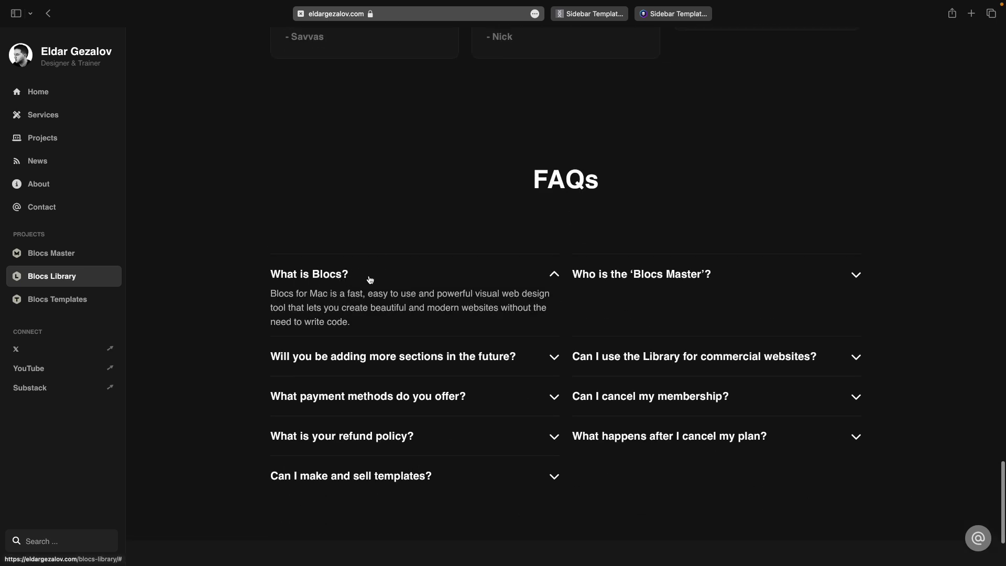
pyautogui.click(518, 279)
pyautogui.click(473, 279)
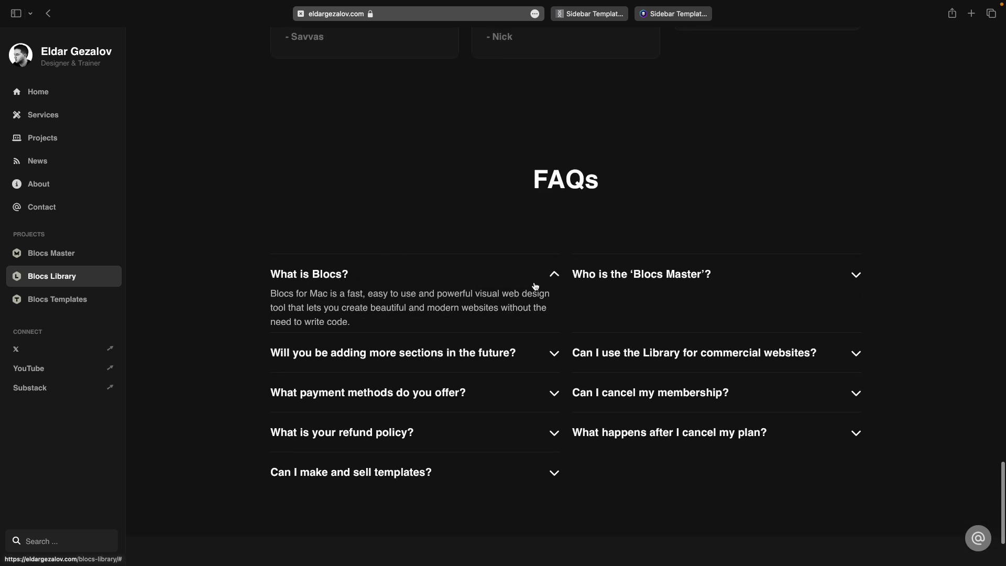
pyautogui.click(483, 272)
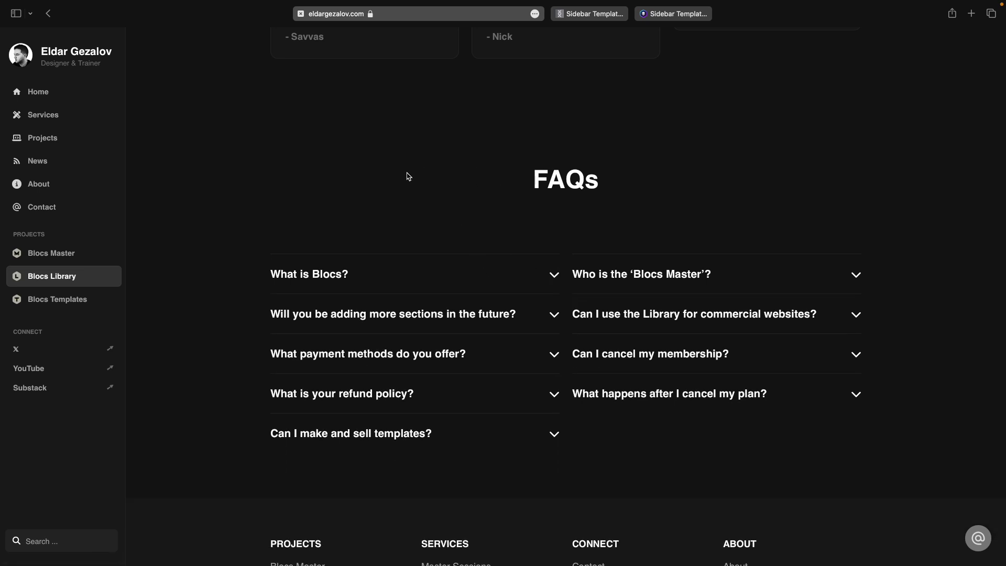
# - Return to the Blocs preview and examine Project Three's workflow steps, feature cards and Get Started Now payment options
pyautogui.hotkey('ctrl', 'Right')
pyautogui.scroll(-6, 416, 173)
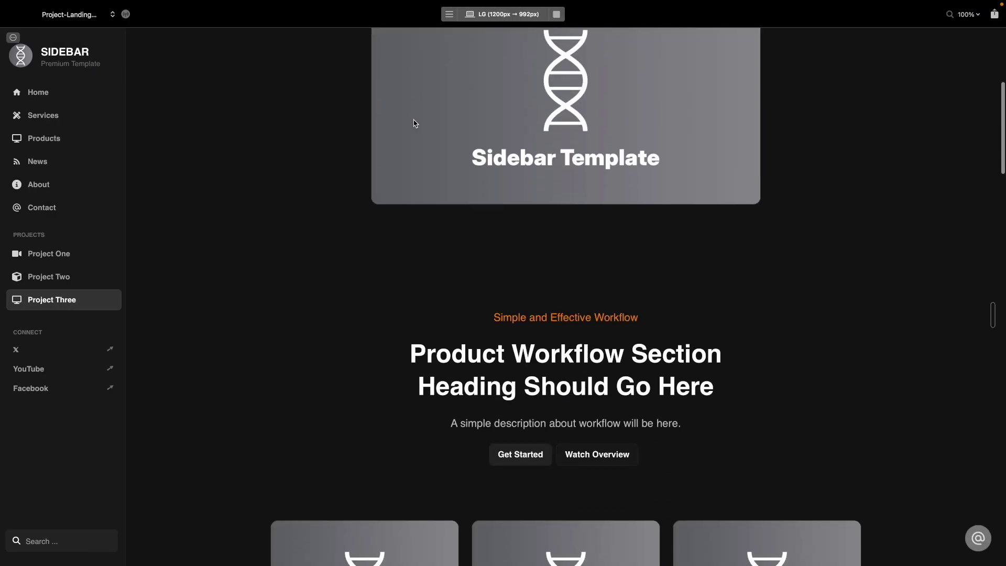
pyautogui.scroll(-6, 415, 123)
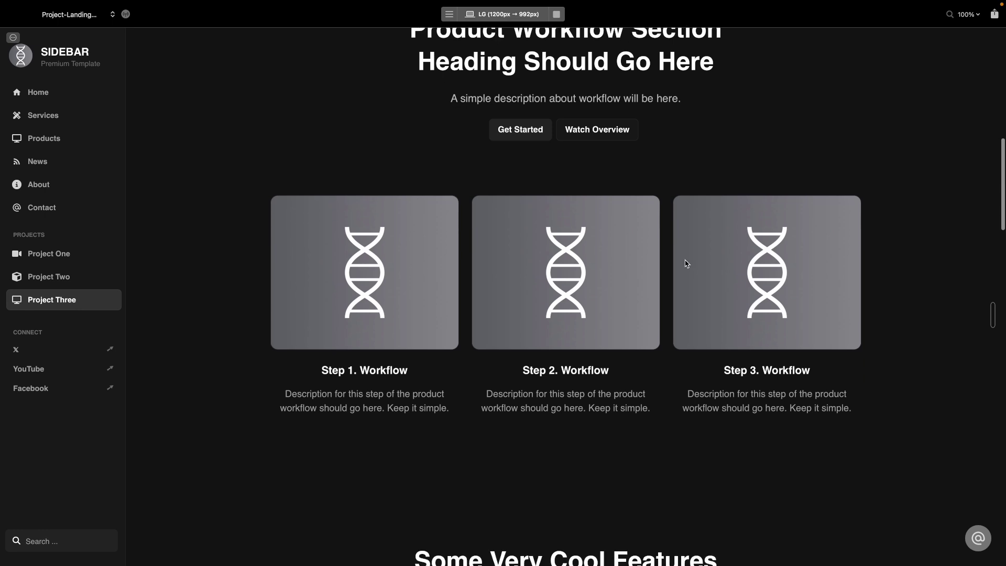
pyautogui.scroll(-10, 686, 263)
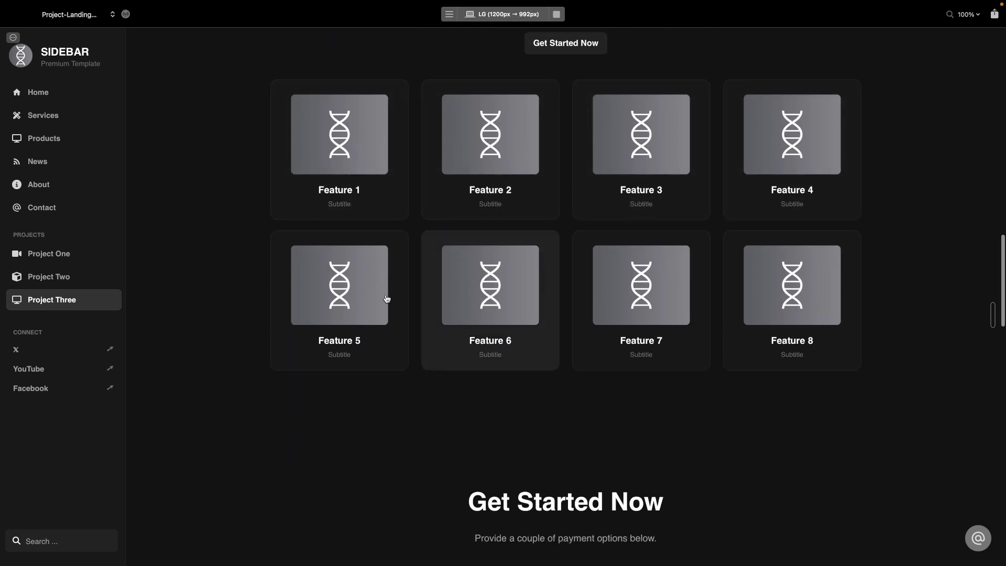
pyautogui.scroll(-9, 484, 259)
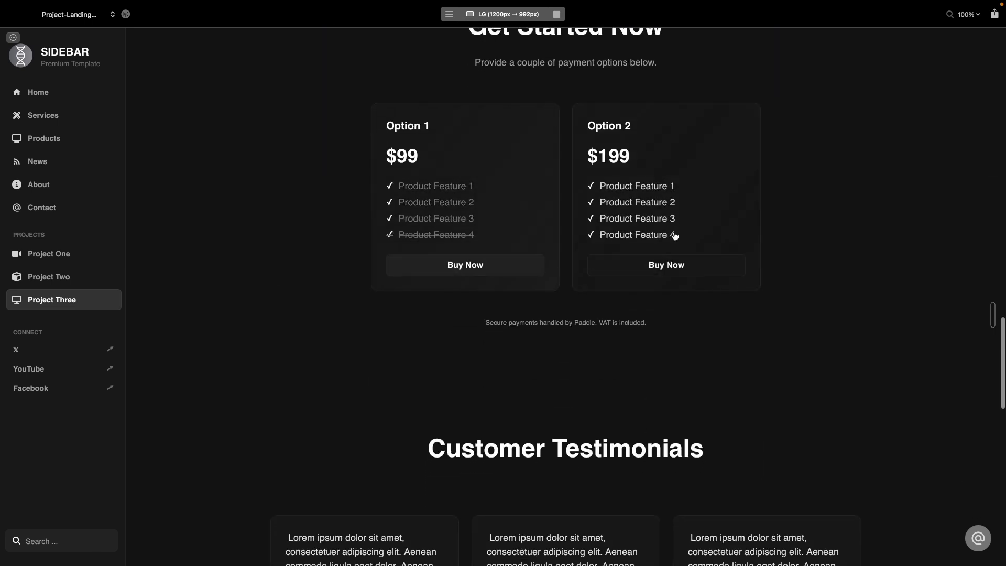
# - Compare the two payment option cards on Project Three and look through the Customer Testimonials below them
pyautogui.scroll(-3, 670, 233)
pyautogui.scroll(3, 707, 231)
pyautogui.scroll(-1, 548, 213)
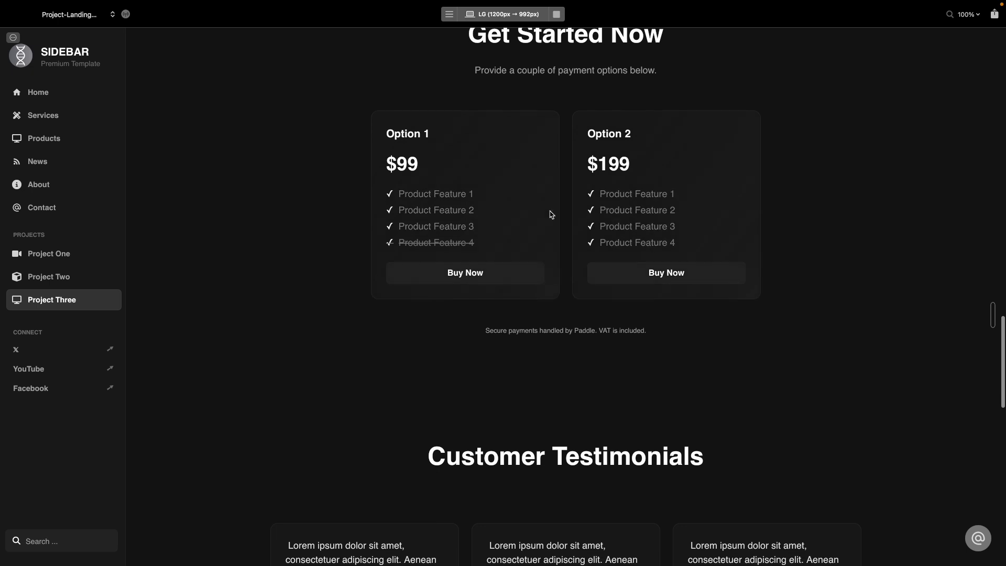
pyautogui.scroll(2, 510, 218)
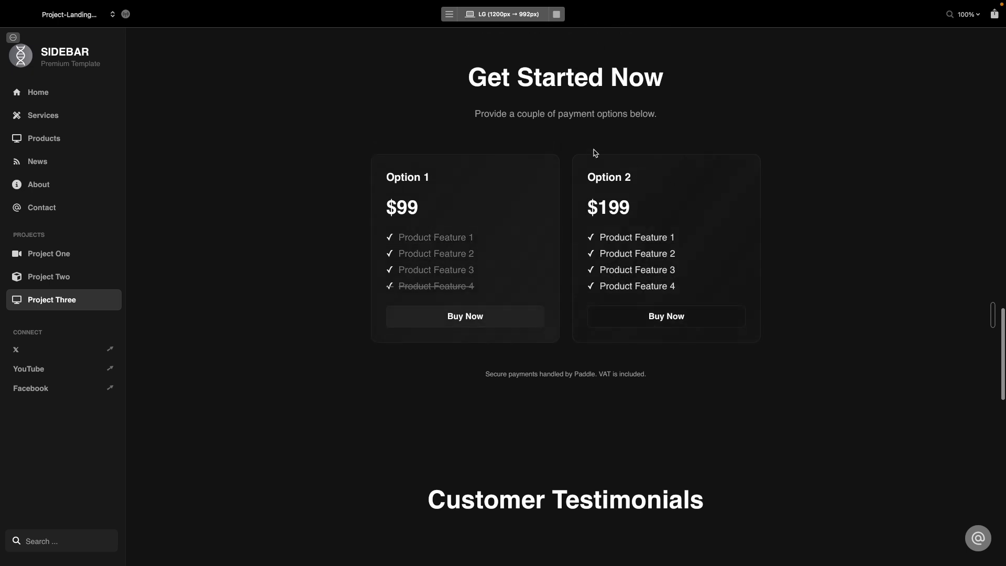
pyautogui.scroll(-10, 595, 153)
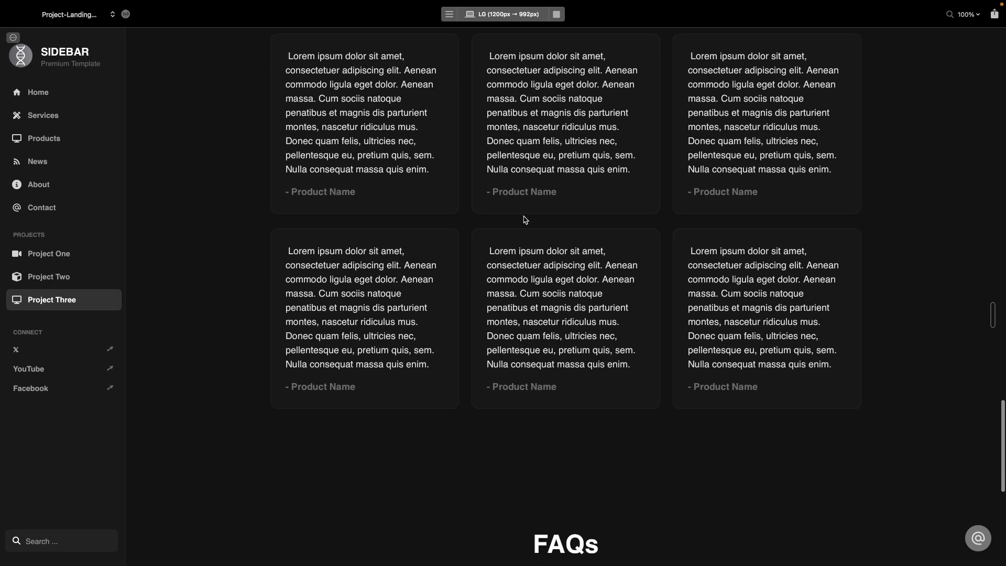
# - Expand and collapse the first question in Project Three's FAQs section
pyautogui.scroll(-7, 526, 219)
pyautogui.click(374, 273)
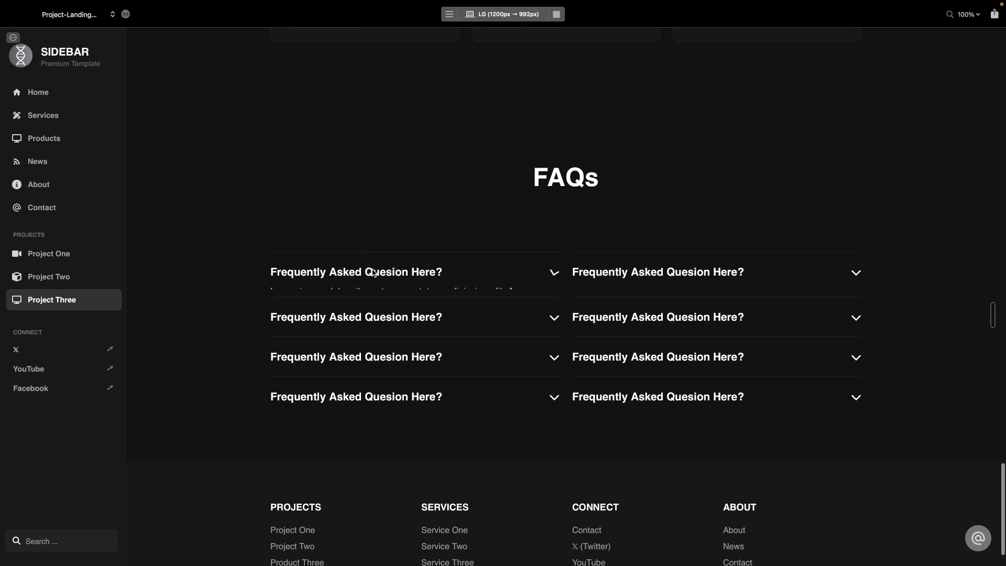
pyautogui.click(401, 269)
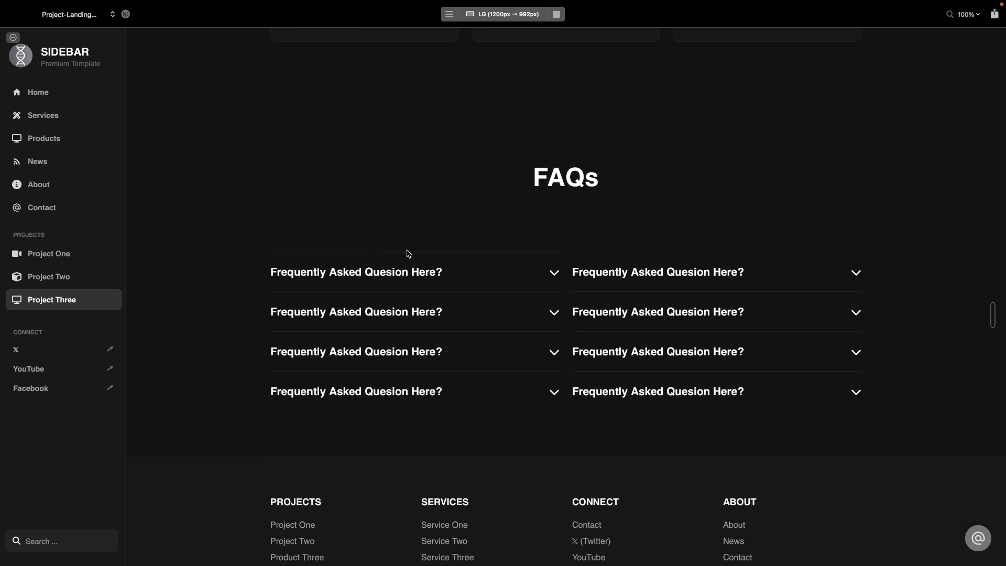
# - Exit the preview and select the first question's link in the FAQ bloc of Project-Landing-Page-1
pyautogui.click(557, 14)
pyautogui.scroll(-15, 272, 203)
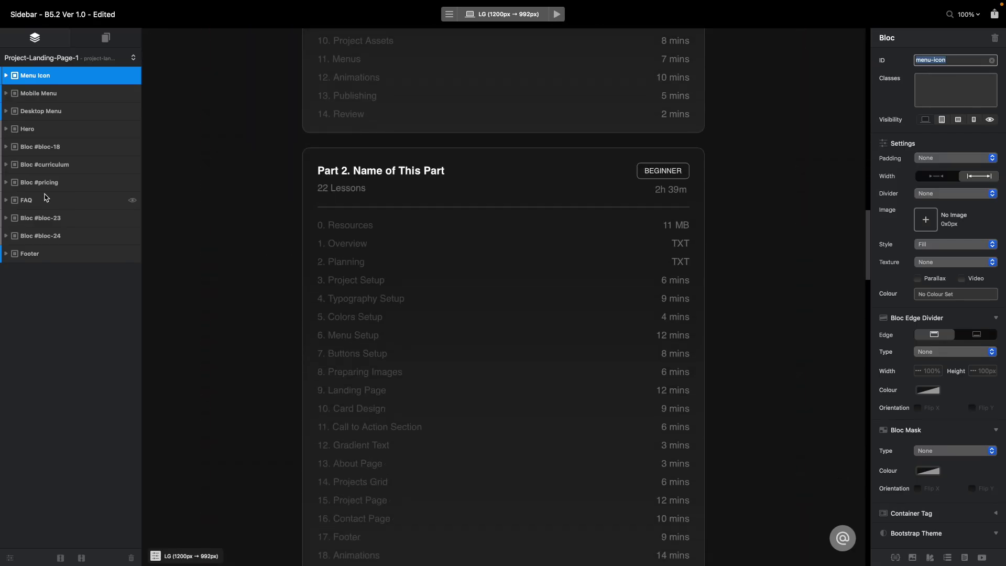
pyautogui.click(46, 199)
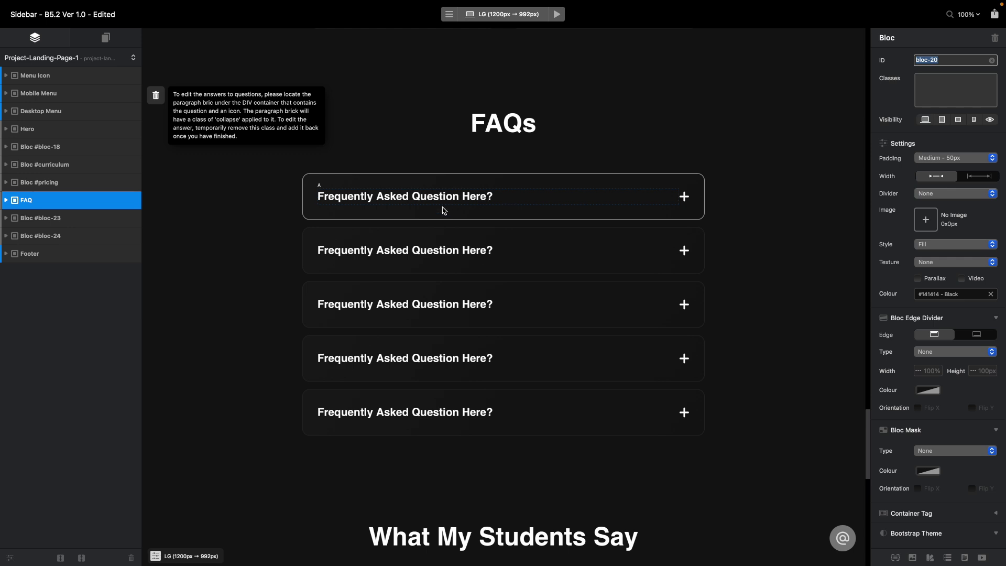
pyautogui.click(530, 201)
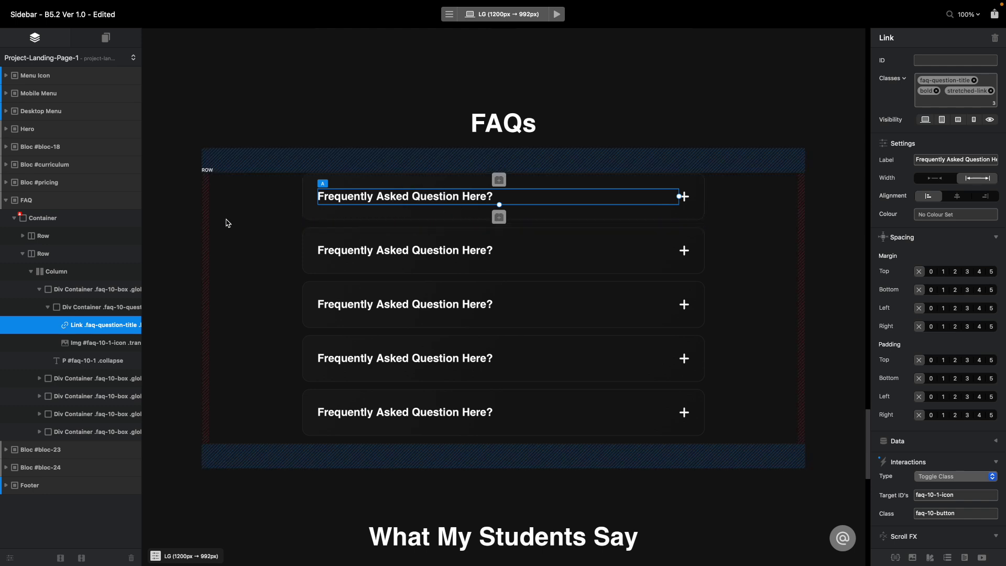
# - Remove the collapse class from the faq-10-1 answer paragraph and open its text for editing
pyautogui.click(85, 365)
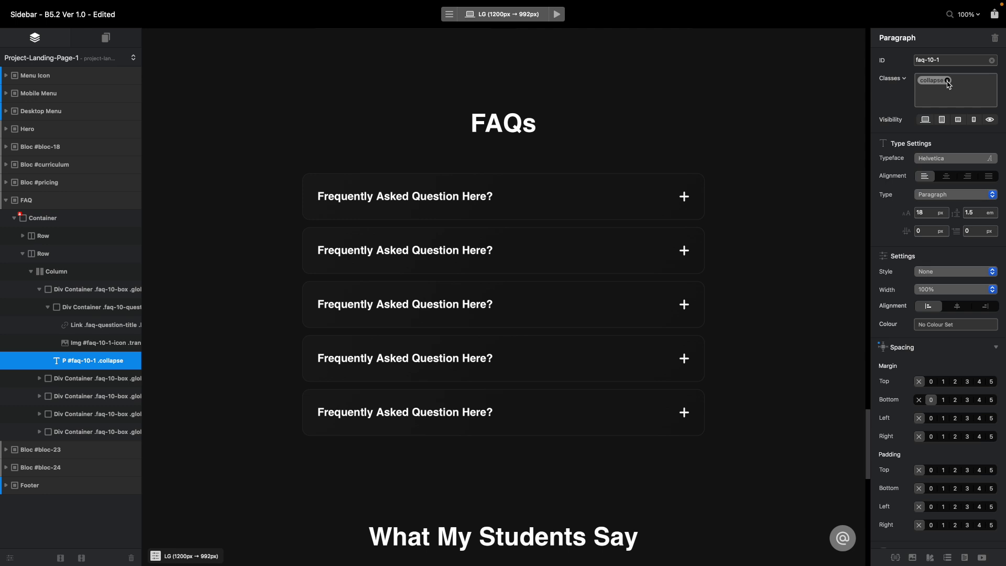
pyautogui.click(947, 80)
pyautogui.doubleClick(474, 229)
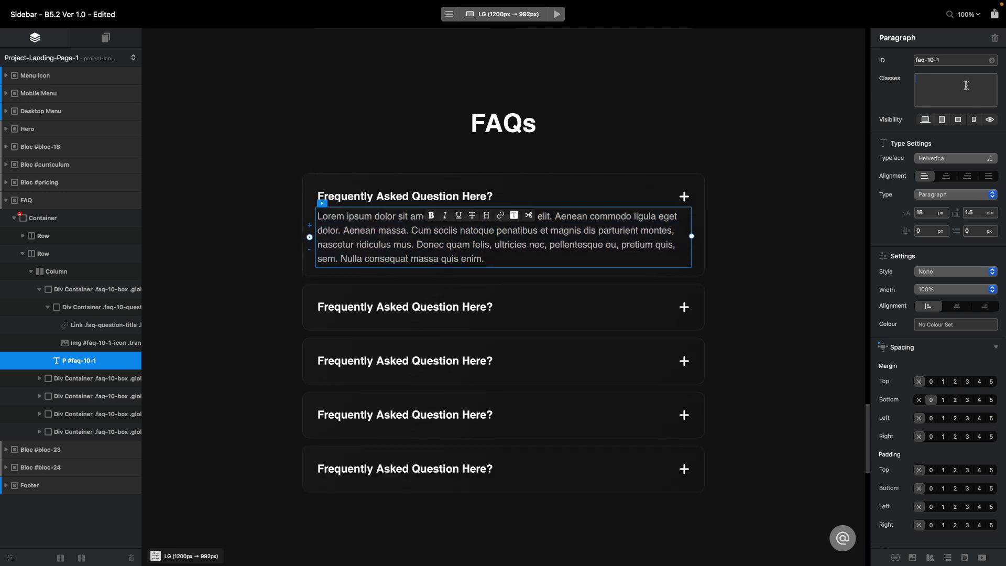
# - Restore the collapse class on the faq-10-1 answer paragraph so the first answer is hidden again
pyautogui.write('ci')
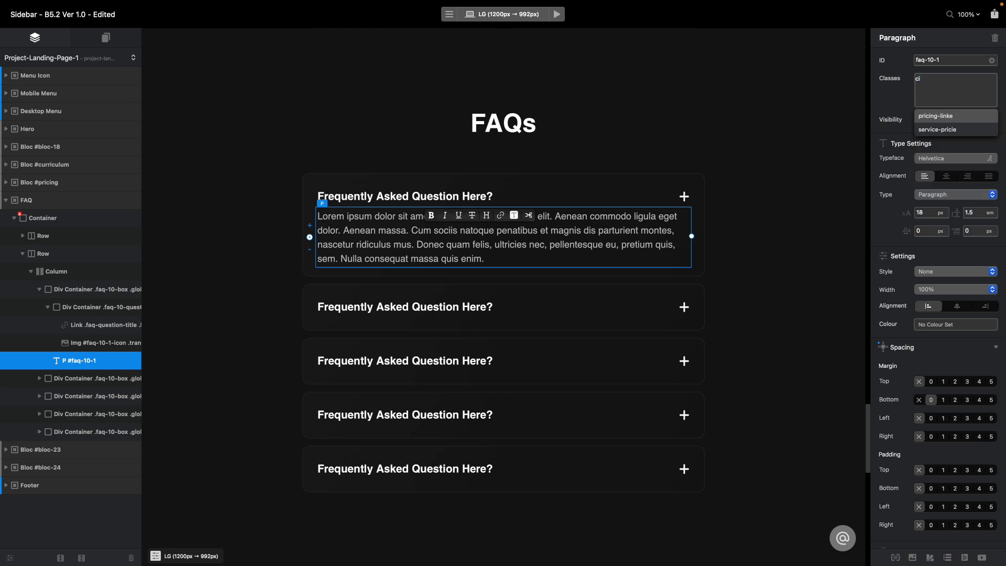
pyautogui.press('BackSpace')
pyautogui.write('o')
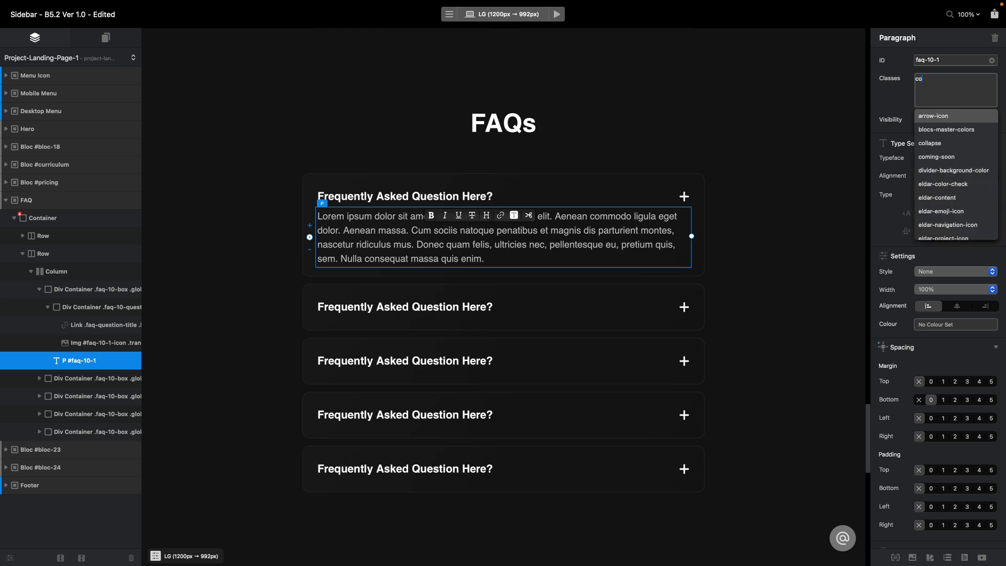
pyautogui.click(947, 148)
pyautogui.click(702, 128)
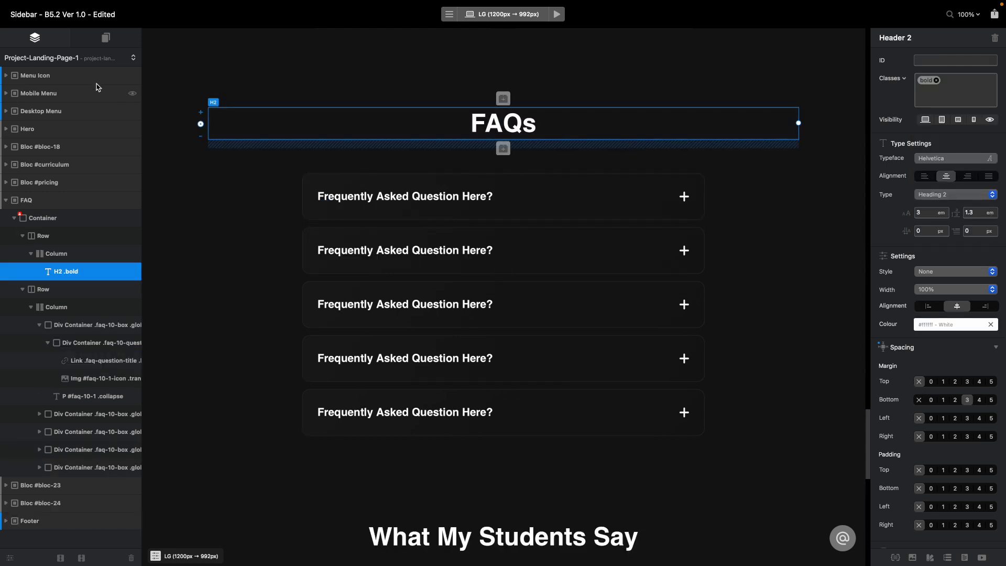
# - Switch to Project-Landing-Page-3 and select the first question's answer paragraph, faq-17-1, in its FAQ bloc
pyautogui.click(85, 58)
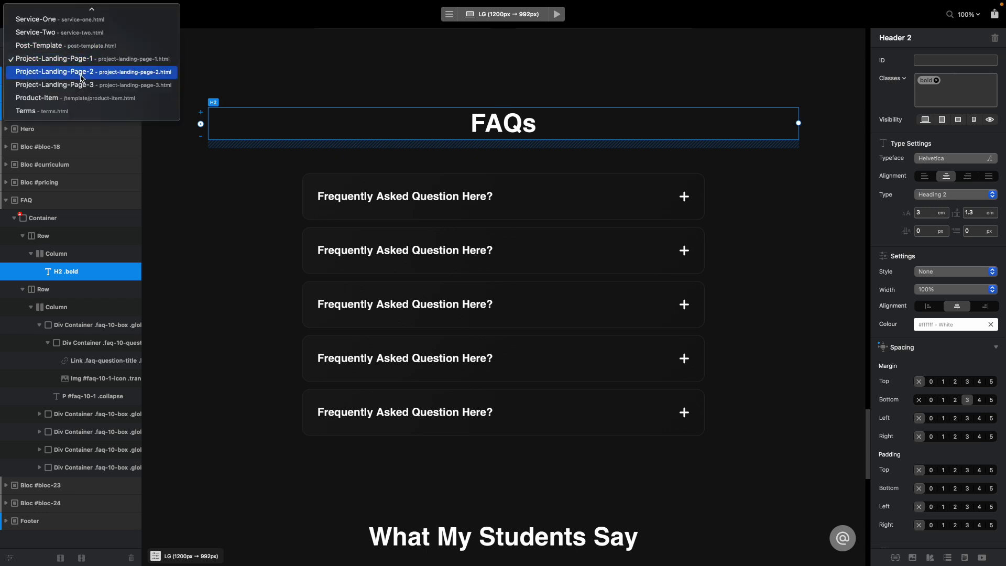
pyautogui.click(85, 62)
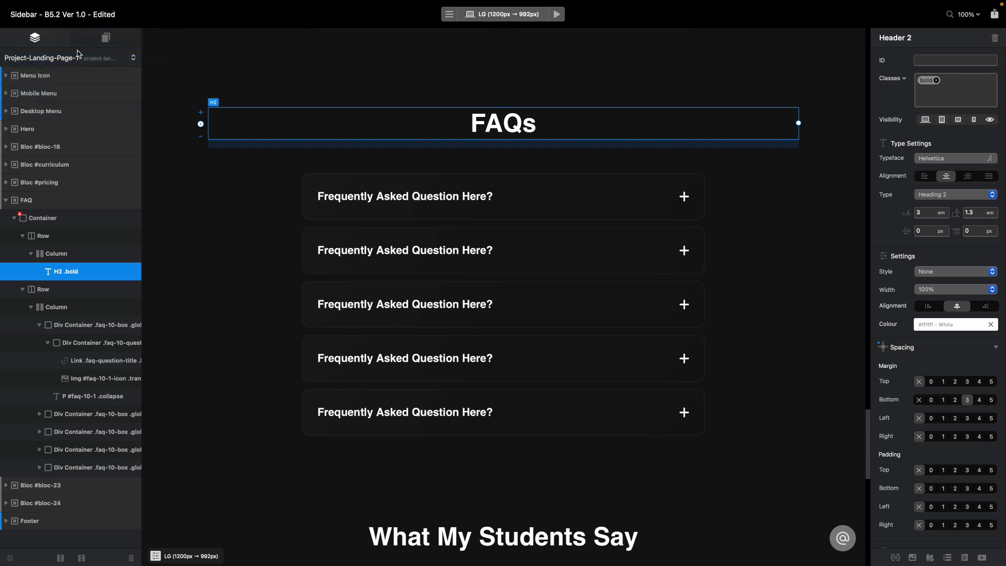
pyautogui.click(77, 53)
pyautogui.click(78, 85)
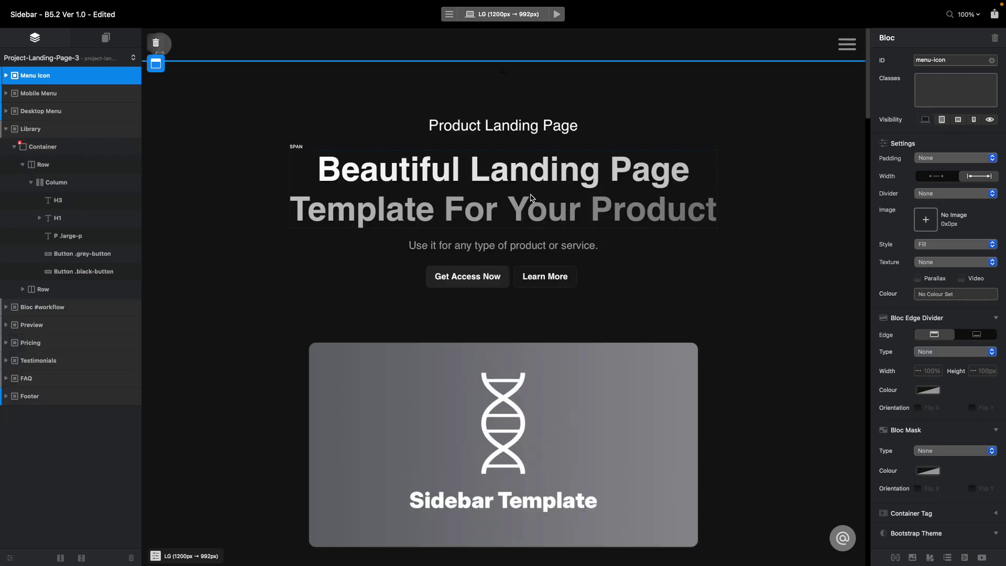
pyautogui.scroll(-20, 530, 197)
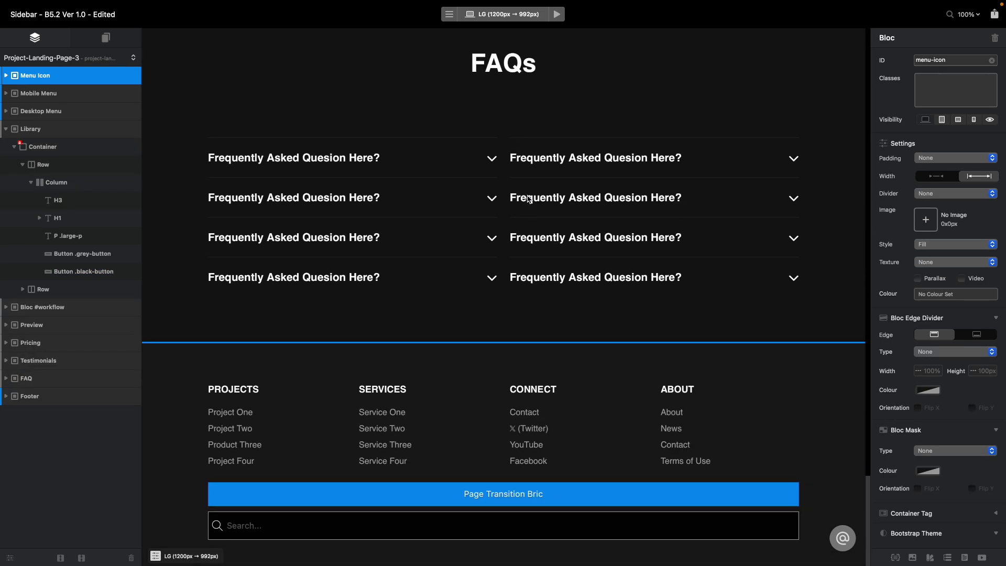
pyautogui.click(422, 160)
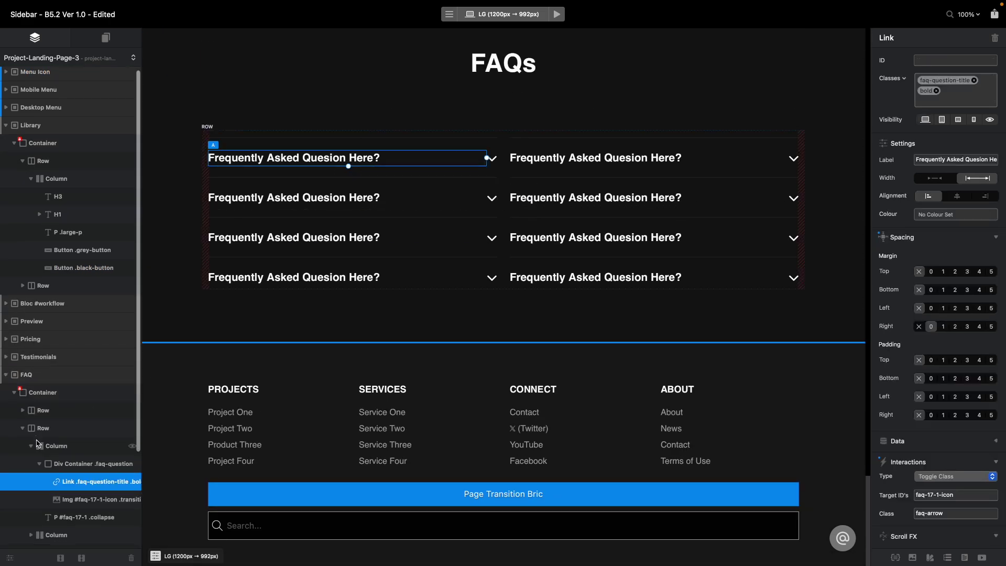
pyautogui.scroll(-3, 36, 443)
pyautogui.click(76, 414)
# - Remove the collapse class from the faq-17-1 answer paragraph and undo the removal
pyautogui.click(968, 83)
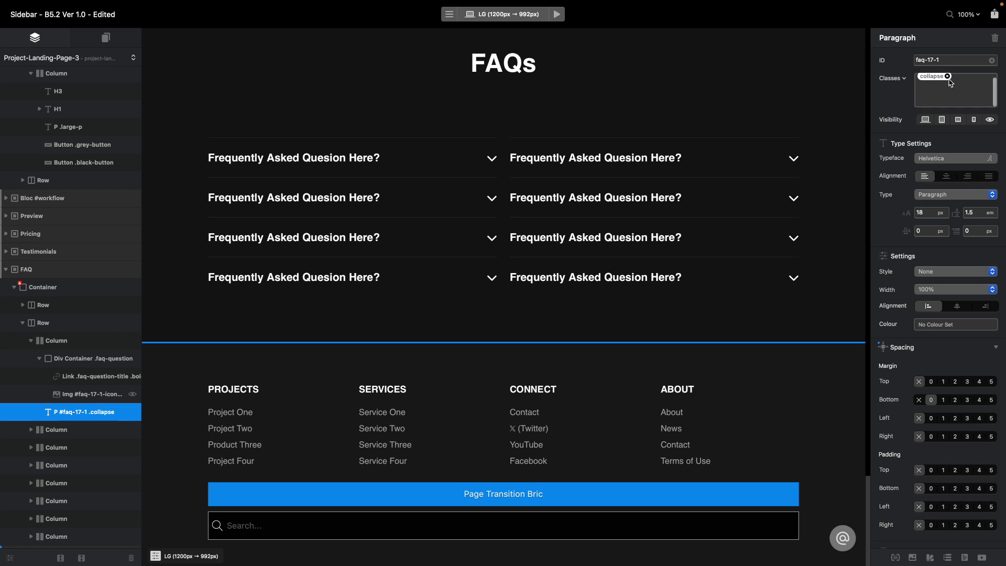
pyautogui.click(948, 77)
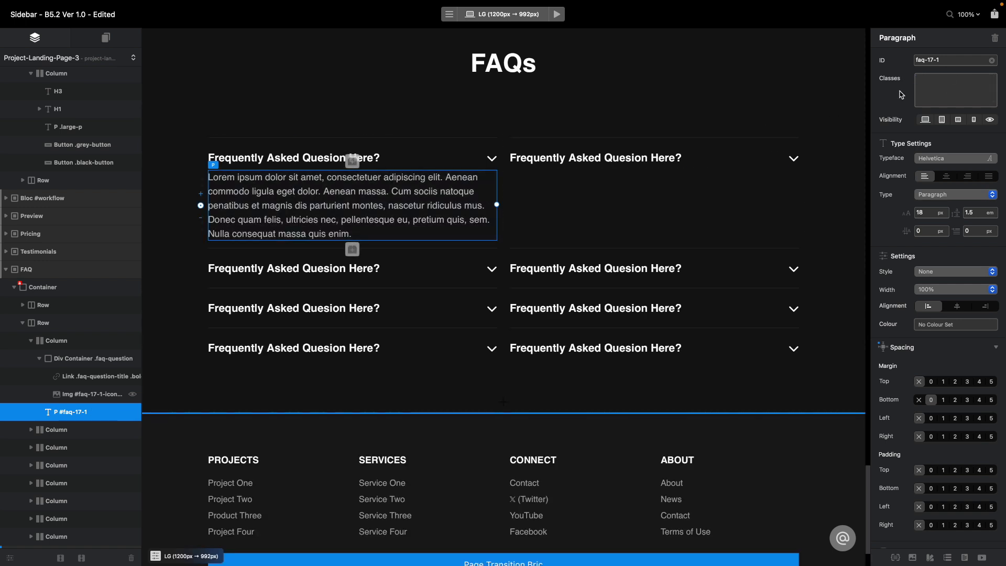
pyautogui.press('super+z')
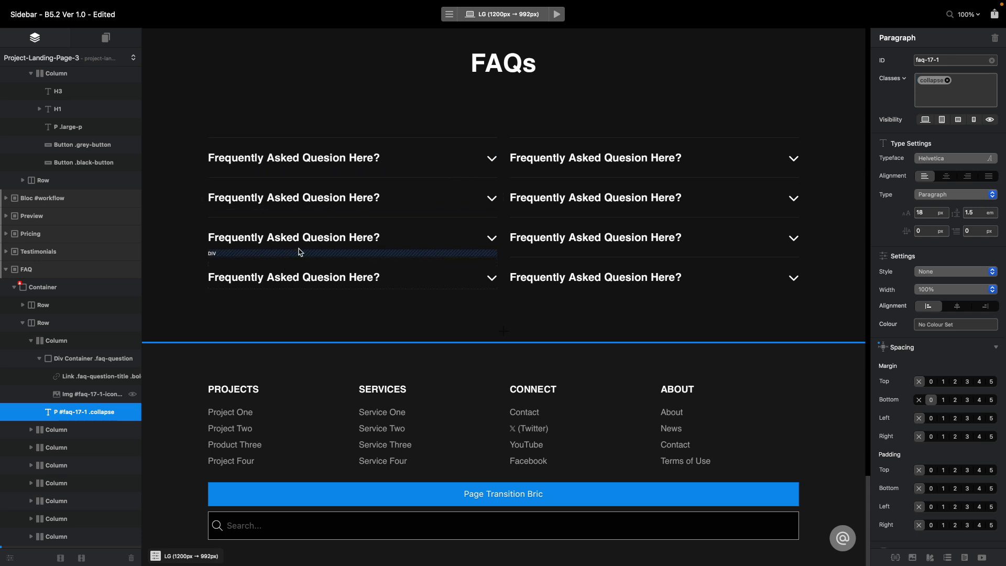
# - Open the collapse class of the faq-17-1 paragraph in the Class Editor and delete the class from the project
pyautogui.click(400, 158)
pyautogui.click(105, 412)
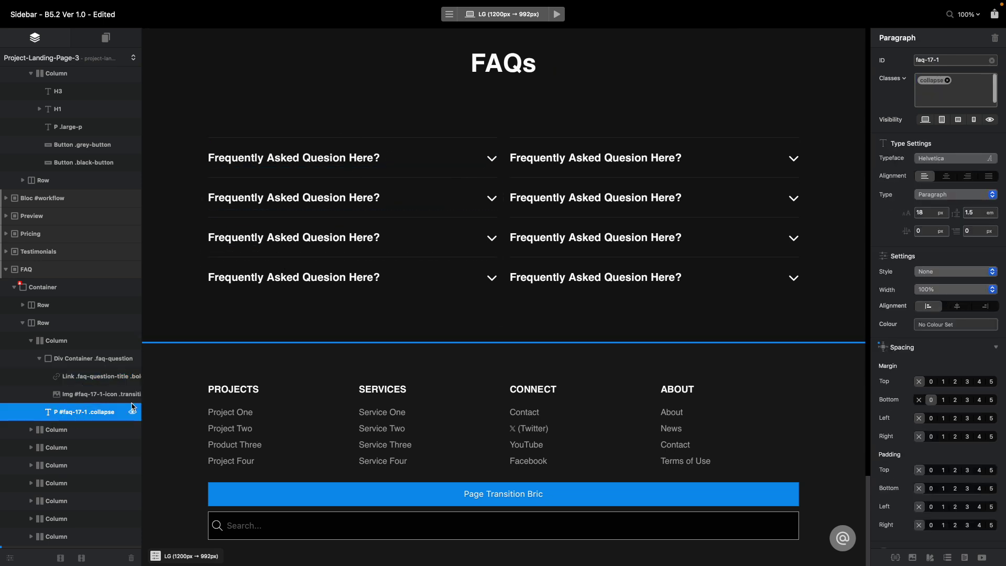
pyautogui.doubleClick(933, 82)
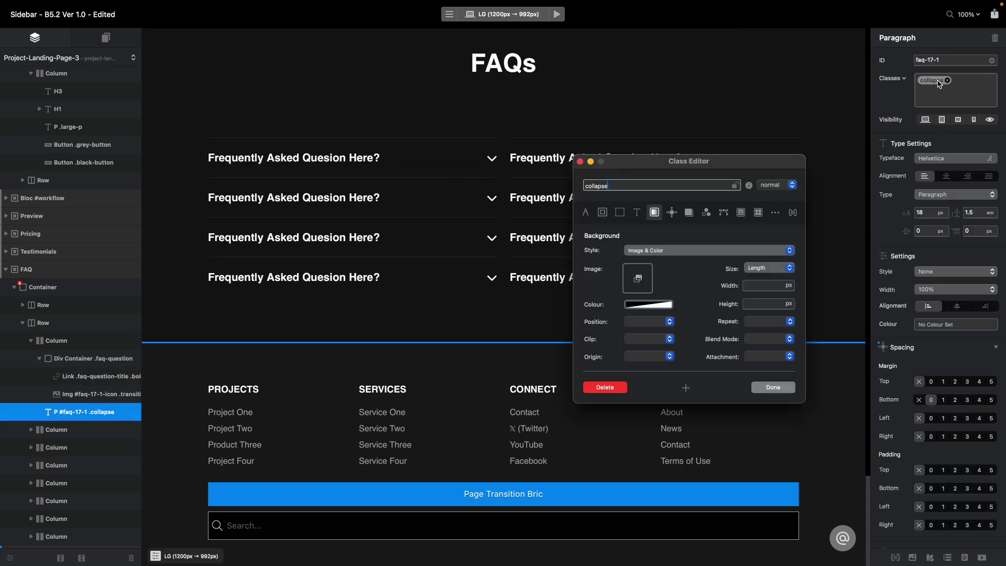
pyautogui.click(603, 391)
pyautogui.click(550, 232)
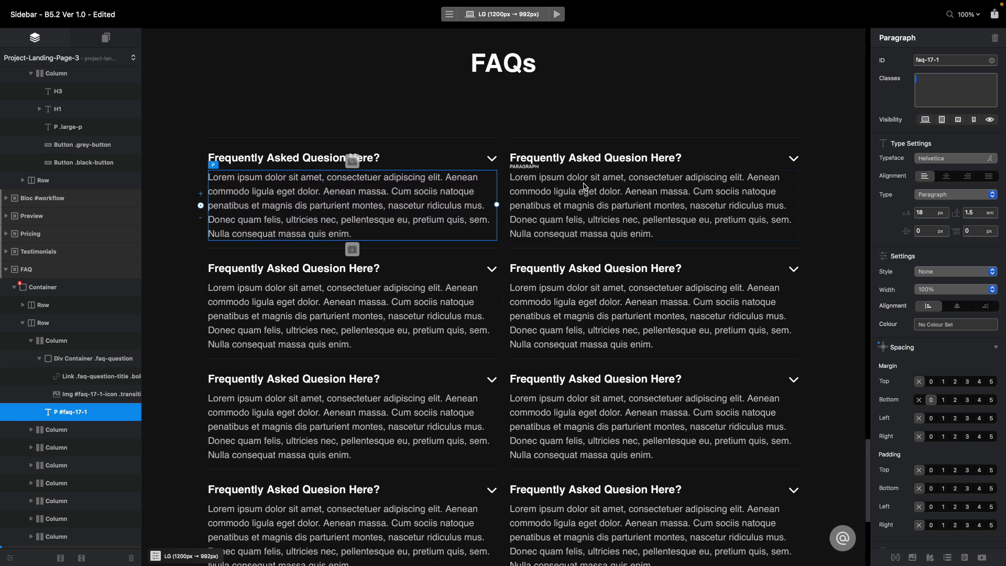
# - Delete the column holding the last question and answer from the FAQ bloc on Project-Landing-Page-3
pyautogui.scroll(-5, 584, 186)
pyautogui.scroll(6, 558, 265)
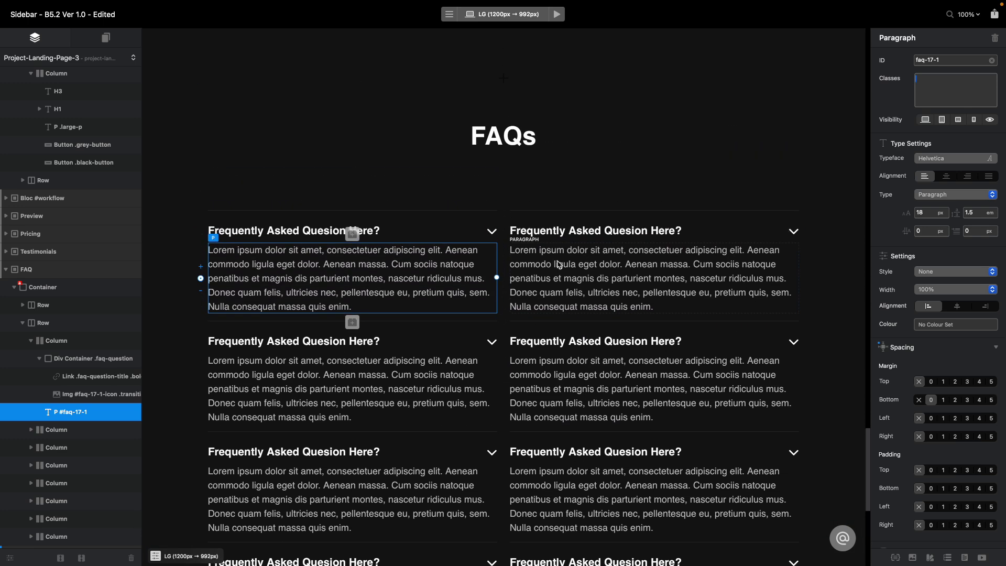
pyautogui.click(560, 264)
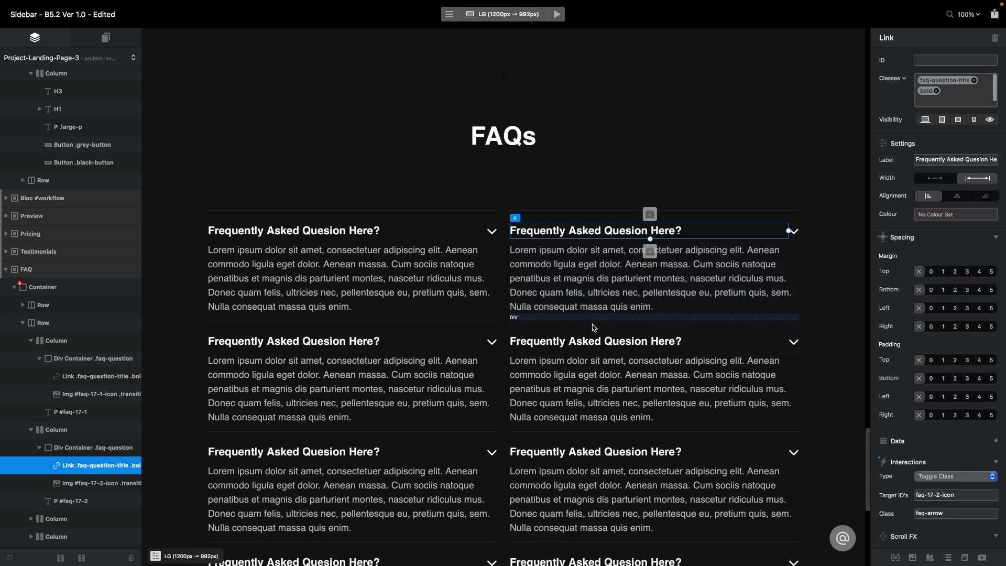
pyautogui.click(583, 344)
pyautogui.click(441, 276)
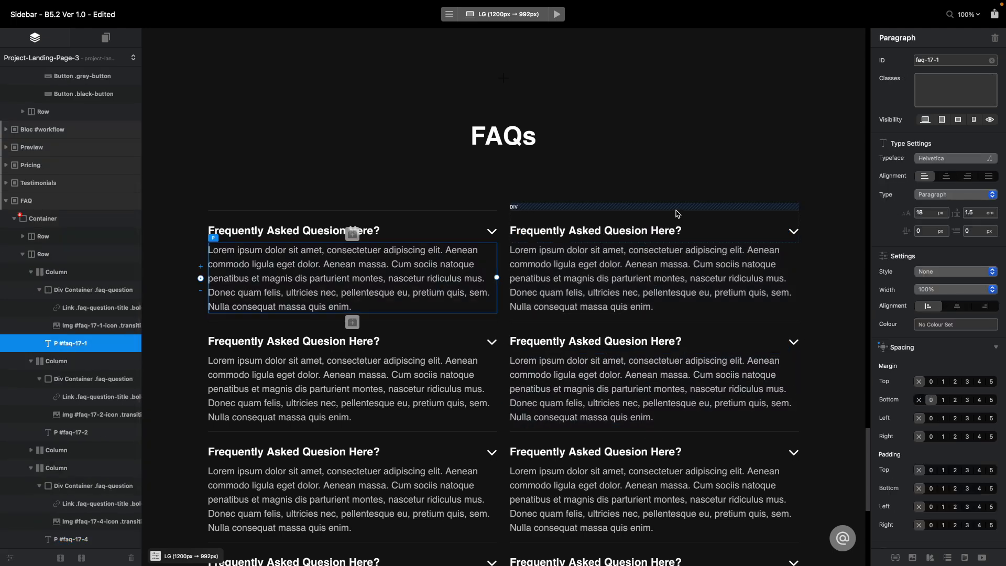
pyautogui.scroll(-3, 587, 307)
pyautogui.click(545, 378)
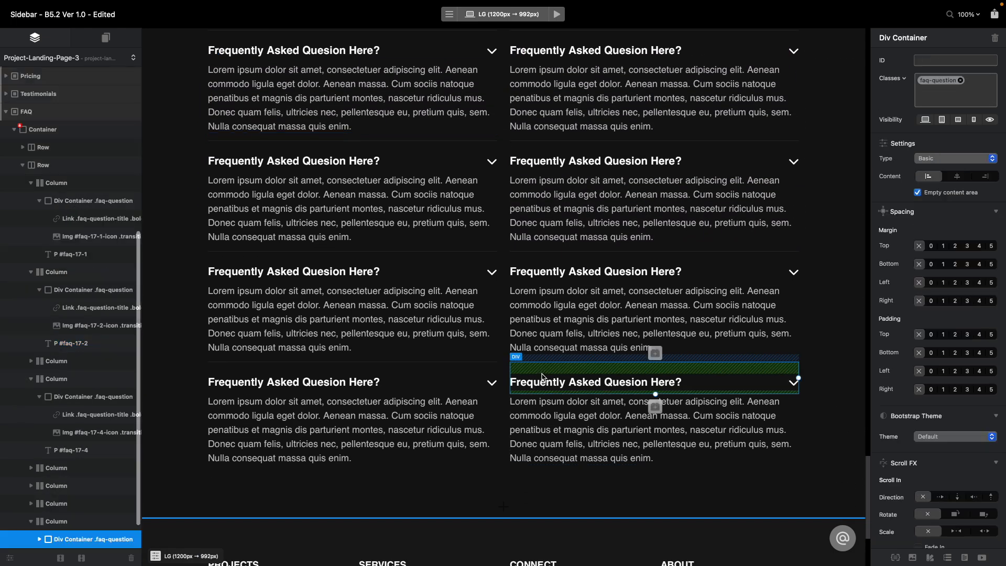
pyautogui.click(73, 521)
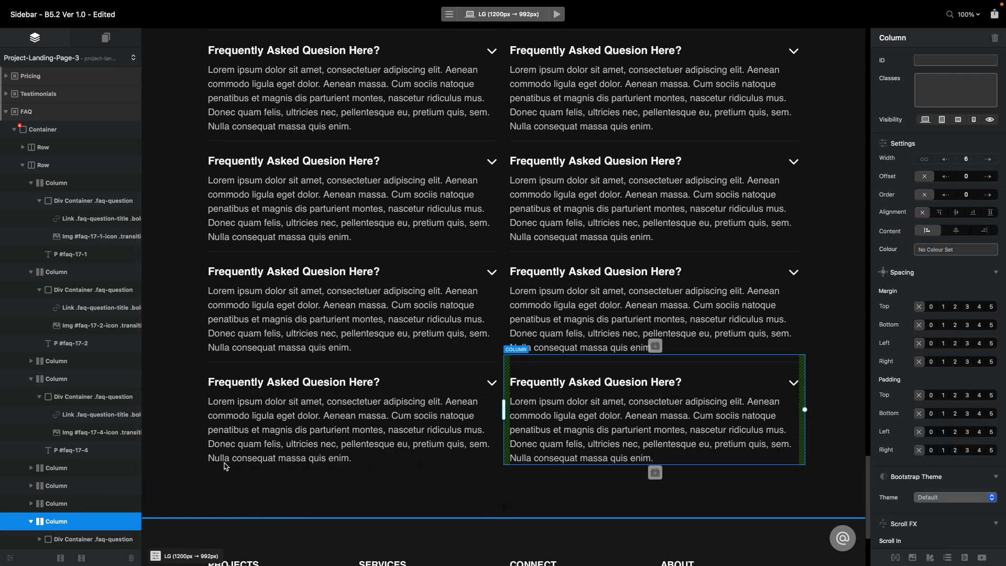
pyautogui.press('Delete')
pyautogui.click(680, 403)
# - Add the collapse class to the first-row answer paragraphs, faq-17-1 and faq-17-2
pyautogui.scroll(3, 639, 340)
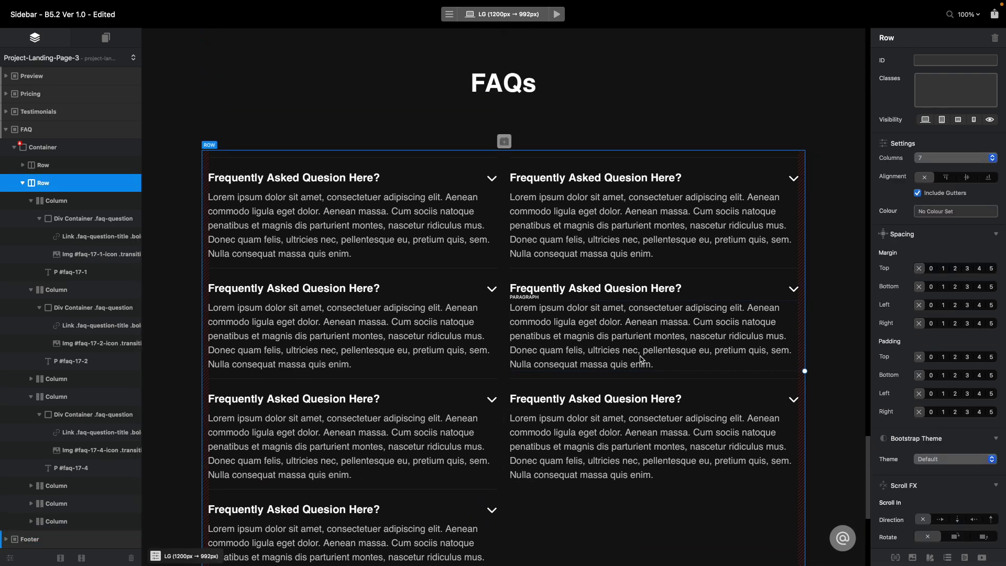
pyautogui.click(416, 238)
pyautogui.click(930, 98)
pyautogui.write('collapse')
pyautogui.press('Return')
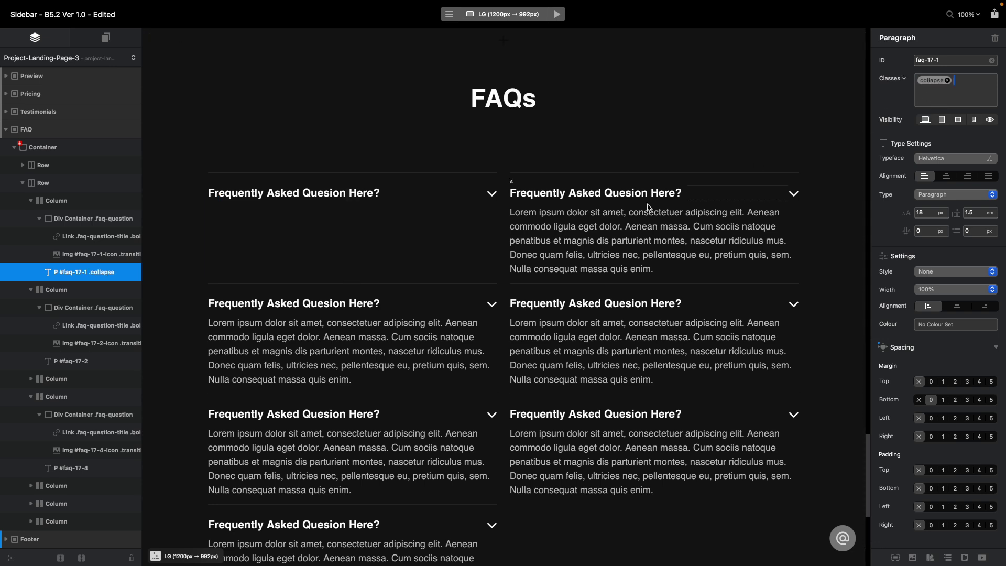
pyautogui.click(516, 212)
pyautogui.click(927, 84)
pyautogui.write('collapse')
pyautogui.press('Return')
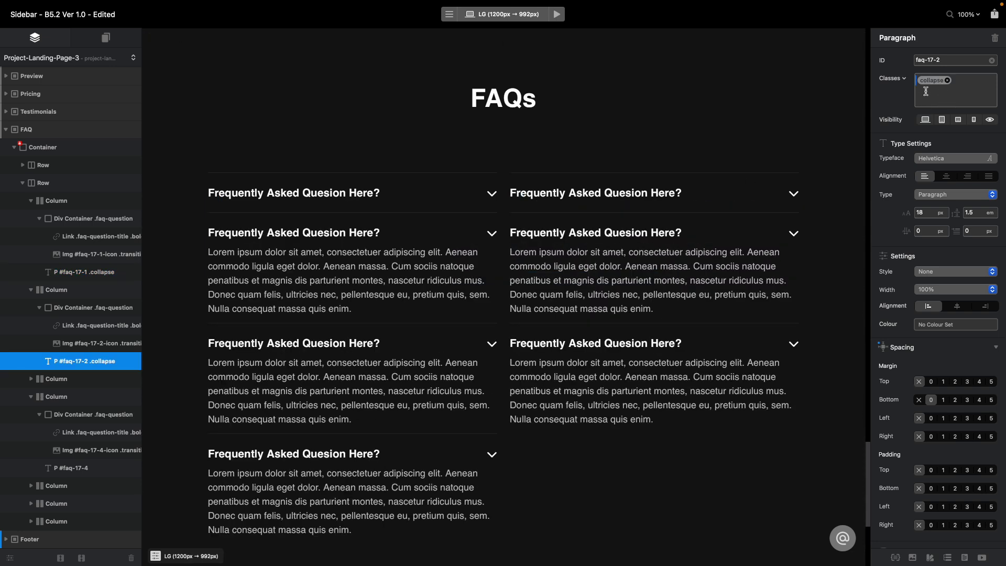
# - Add the collapse class to the second-row answer paragraphs, faq-17-3 and faq-17-4
pyautogui.click(420, 283)
pyautogui.click(956, 97)
pyautogui.write('collapse')
pyautogui.press('Return')
pyautogui.click(649, 281)
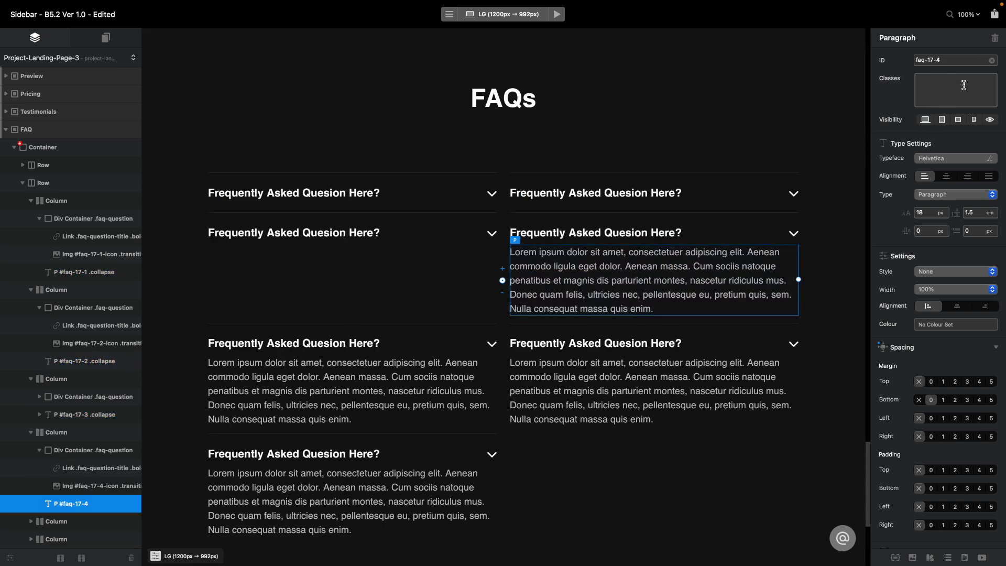
pyautogui.click(928, 105)
pyautogui.write('collapse')
pyautogui.press('Return')
# - Add the collapse class to the remaining answer paragraphs, faq-17-5, faq-17-6 and faq-17-7
pyautogui.click(445, 335)
pyautogui.click(920, 104)
pyautogui.write('collapse')
pyautogui.press('Return')
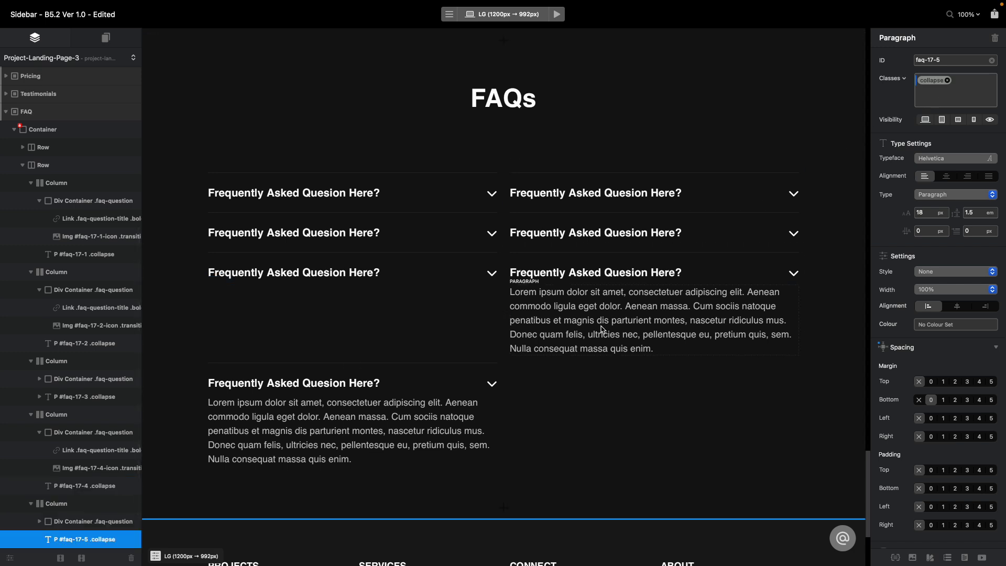
pyautogui.click(470, 361)
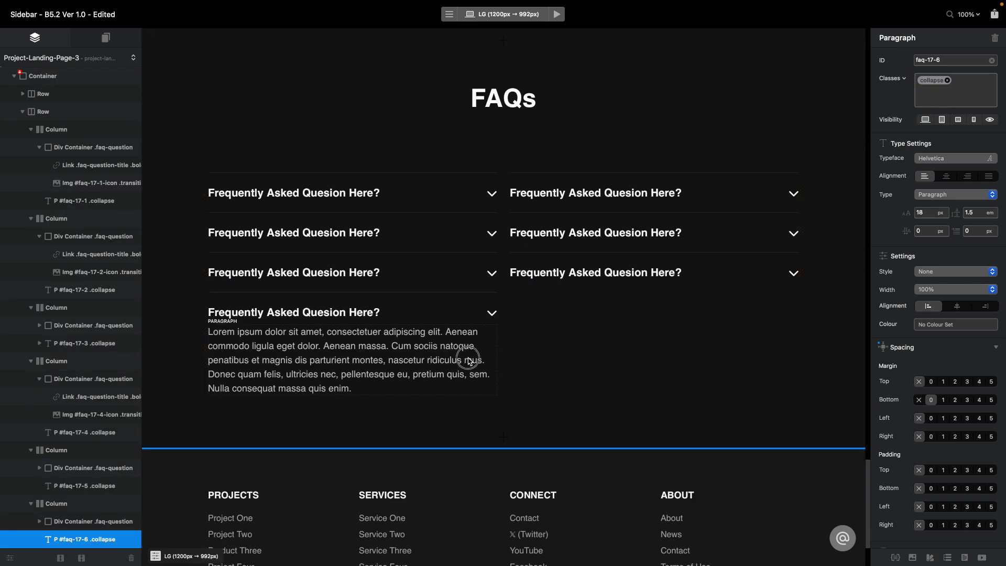
pyautogui.write('collapse')
pyautogui.press('Return')
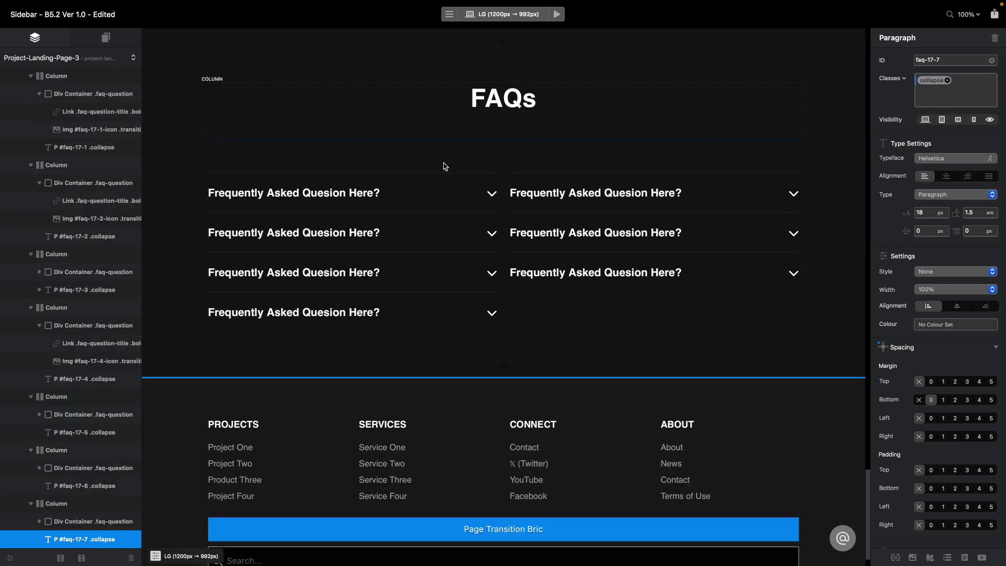
# - Switch to Project-Landing-Page-1 and add the collapse class to the faq-10-1 and faq-10-2 answer paragraphs
pyautogui.click(92, 61)
pyautogui.click(100, 28)
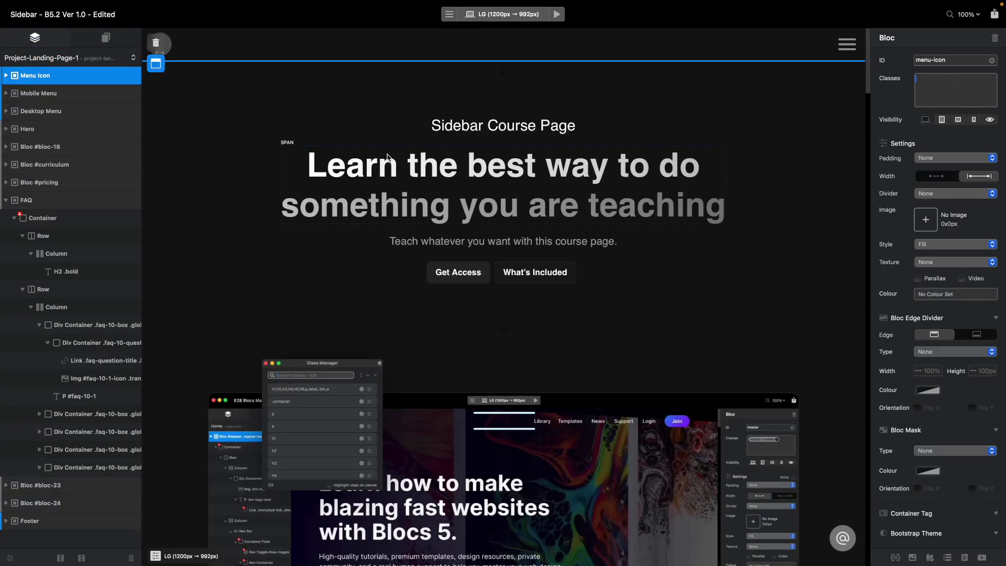
pyautogui.scroll(-20, 425, 198)
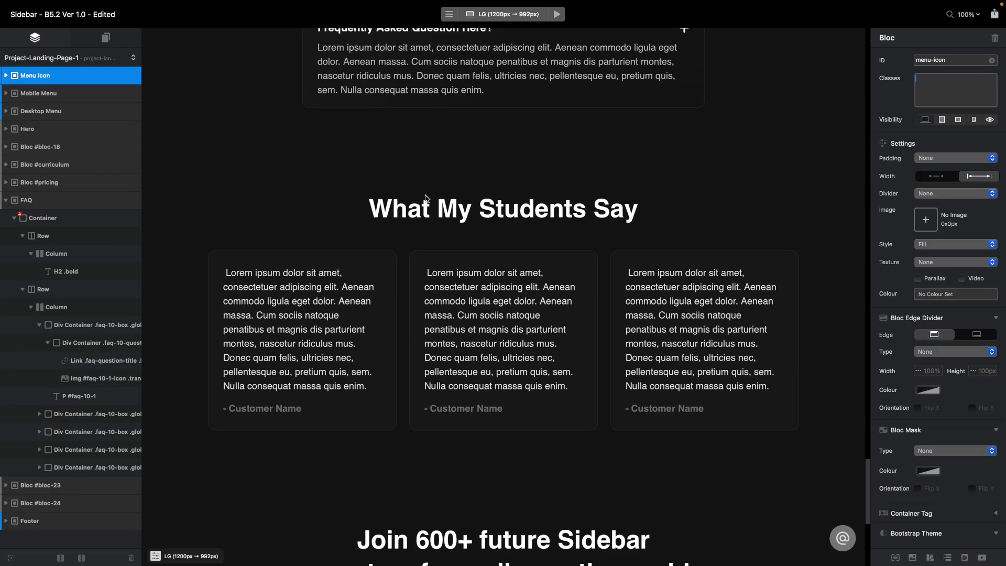
pyautogui.scroll(-6, 425, 198)
pyautogui.scroll(12, 424, 200)
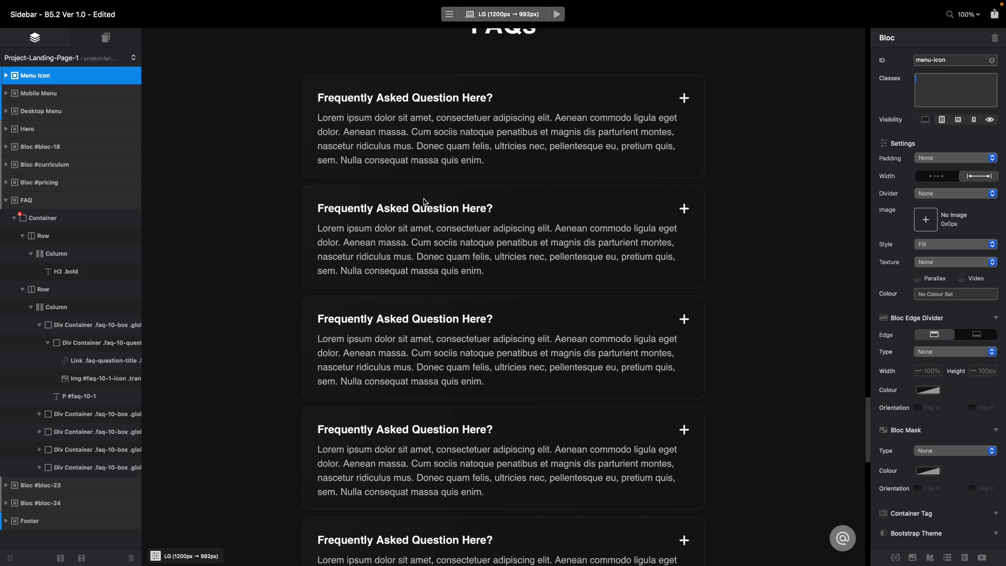
pyautogui.scroll(2, 424, 202)
pyautogui.click(498, 150)
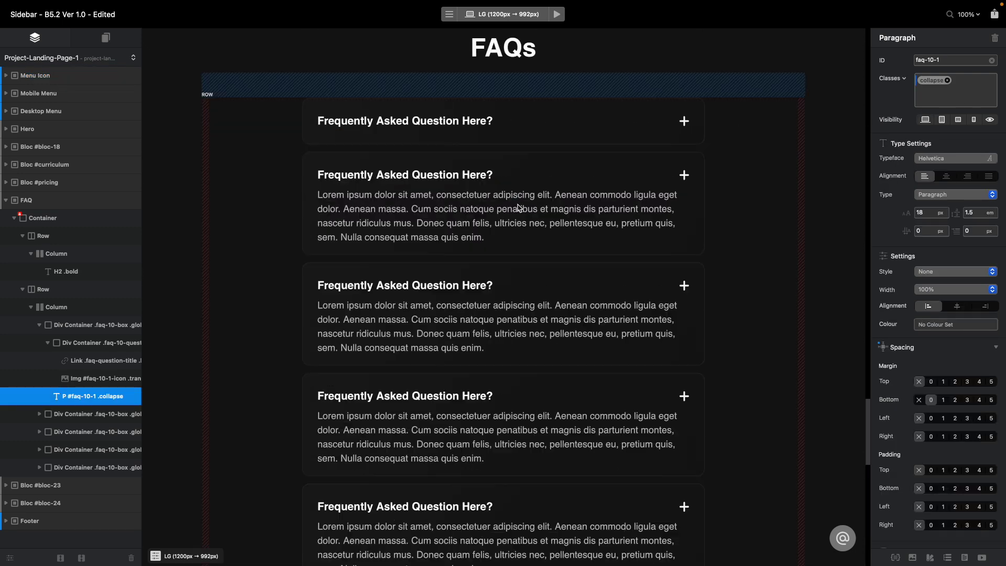
pyautogui.click(569, 202)
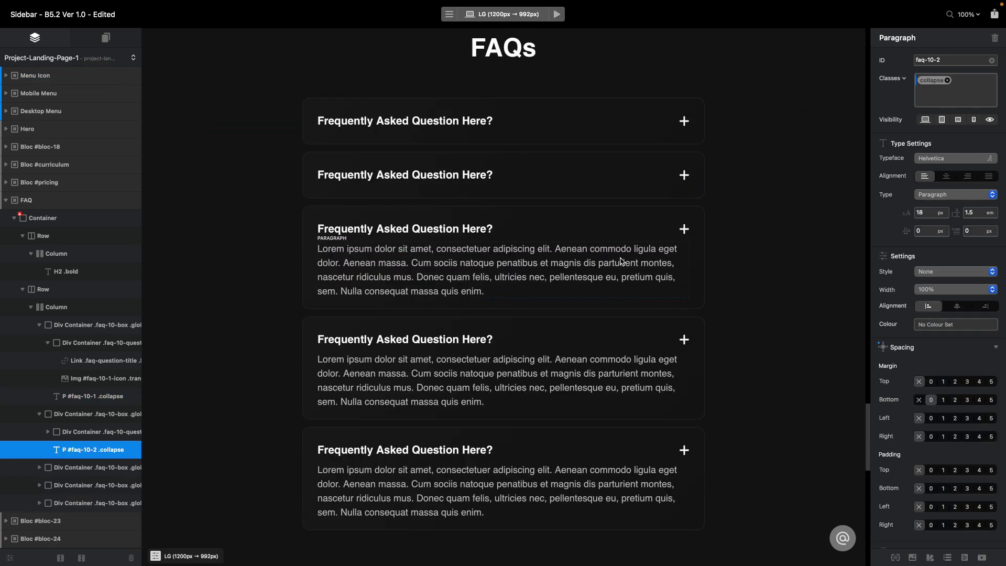
# - Add the collapse class to the faq-10-3, faq-10-4 and faq-10-5 answer paragraphs
pyautogui.click(621, 261)
pyautogui.click(960, 93)
pyautogui.write('collapse')
pyautogui.press('Return')
pyautogui.click(571, 318)
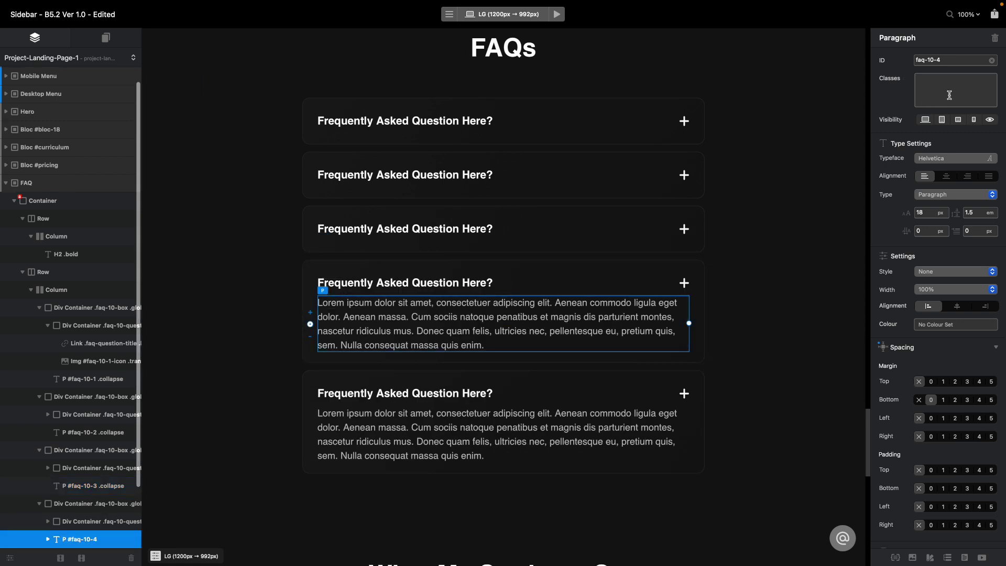
pyautogui.click(950, 94)
pyautogui.write('collapse')
pyautogui.press('Return')
pyautogui.click(551, 362)
pyautogui.click(953, 85)
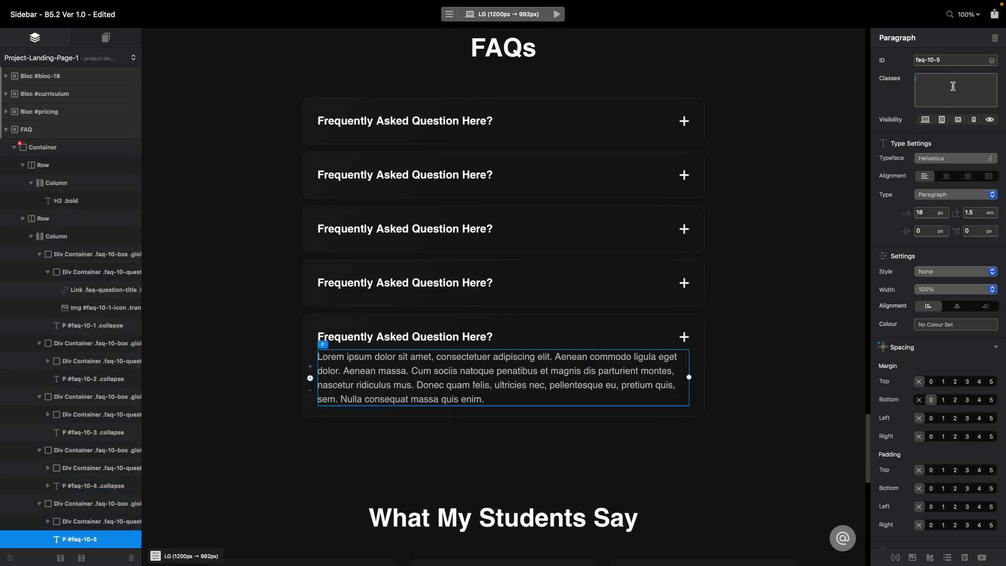
pyautogui.write('collapse')
pyautogui.press('Return')
# - Look over the rest of Project-Landing-Page-1, switch to the Product-Item page and review its content
pyautogui.scroll(4, 697, 119)
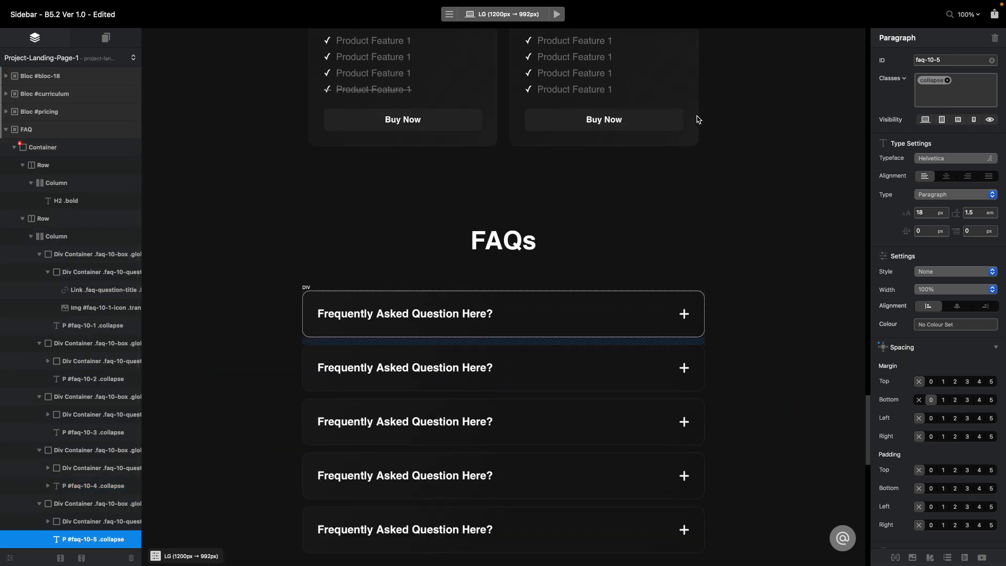
pyautogui.scroll(10, 697, 118)
pyautogui.scroll(-8, 695, 120)
pyautogui.scroll(3, 695, 121)
pyautogui.click(68, 59)
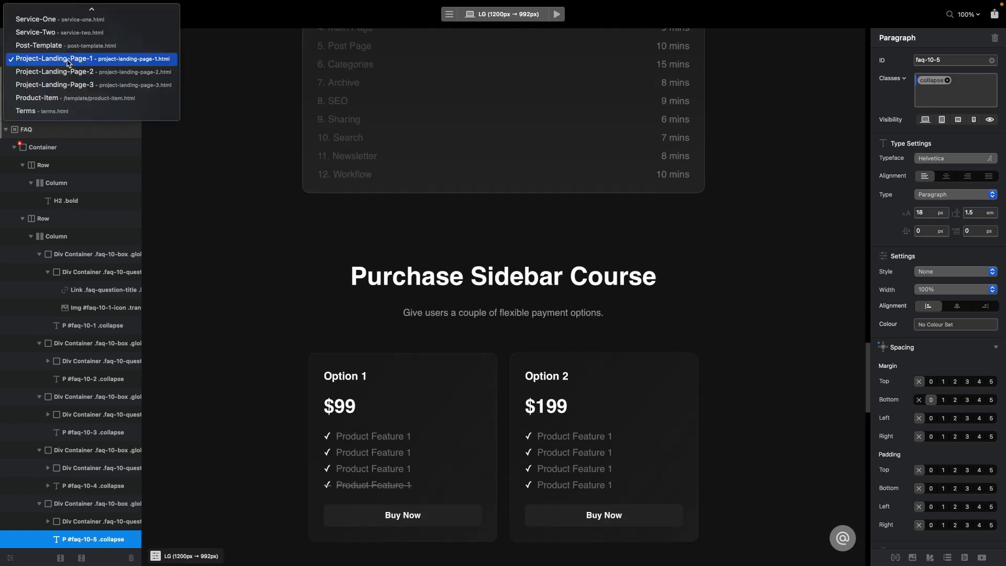
pyautogui.click(53, 98)
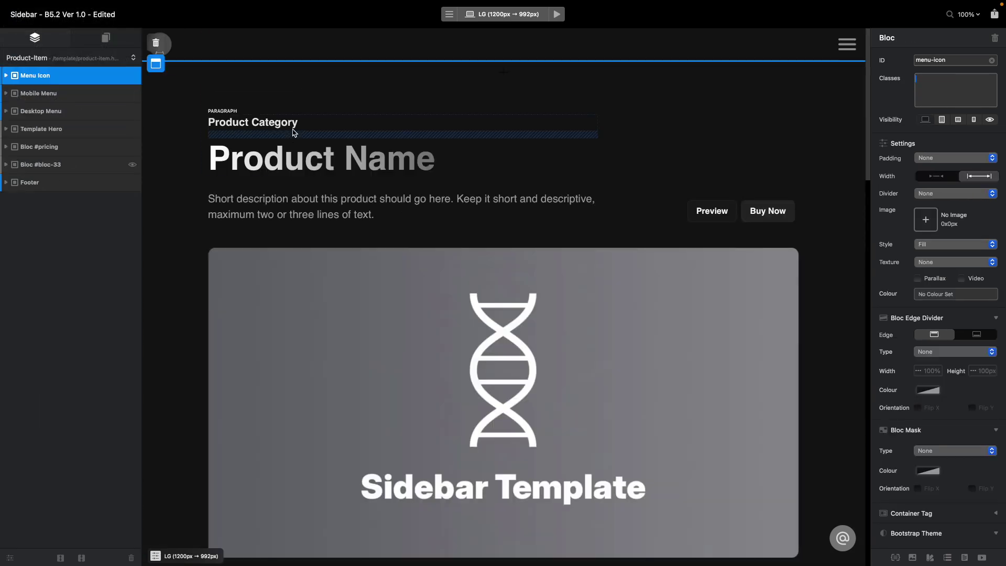
pyautogui.scroll(-10, 293, 132)
pyautogui.scroll(10, 210, 120)
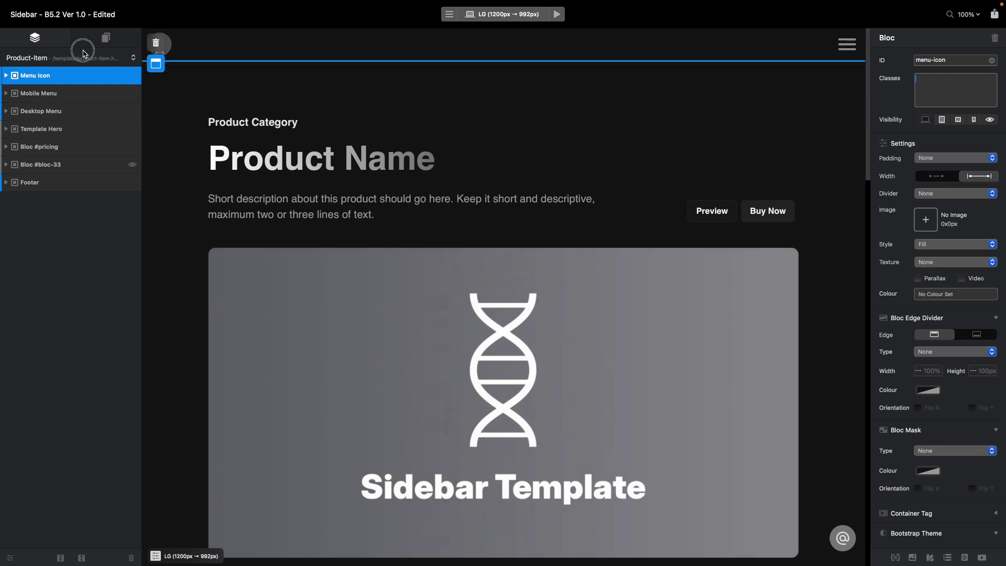
# - Switch to the Home page and reveal the hidden Desktop Menu bloc on the canvas
pyautogui.click(83, 52)
pyautogui.click(78, 28)
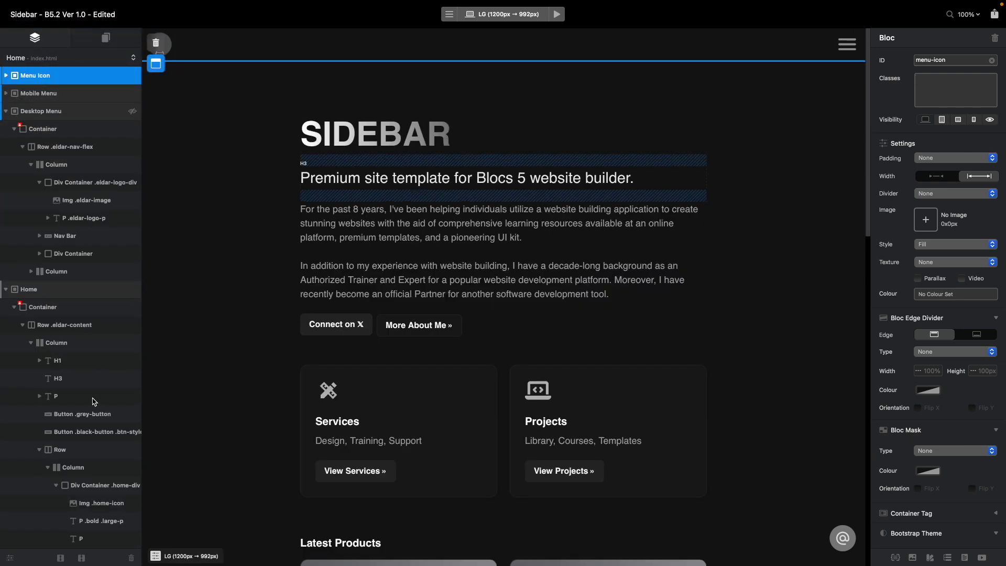
pyautogui.click(83, 114)
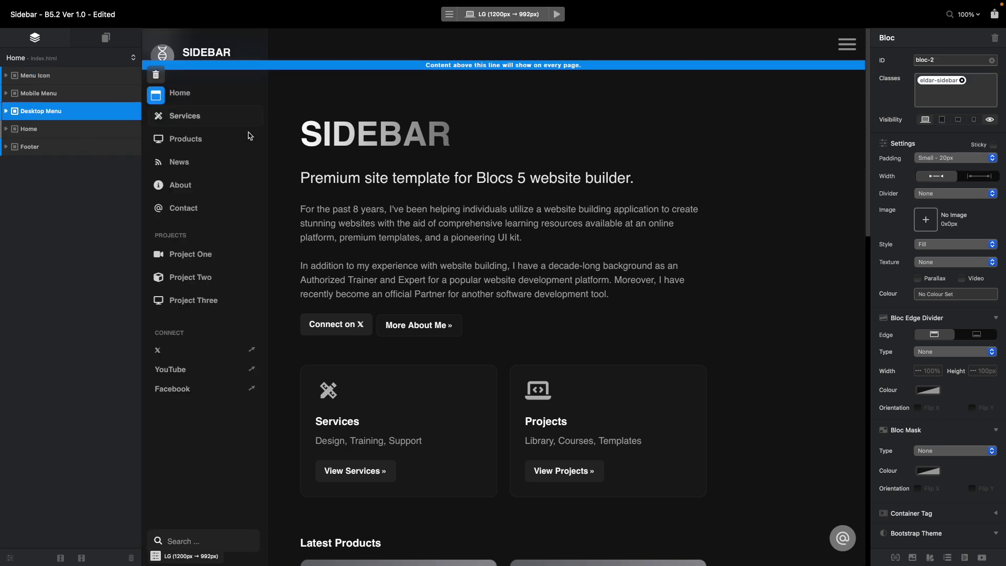
# - Remove the offcanvas class from the Mobile Menu bloc to reveal it, and add the class back
pyautogui.click(73, 98)
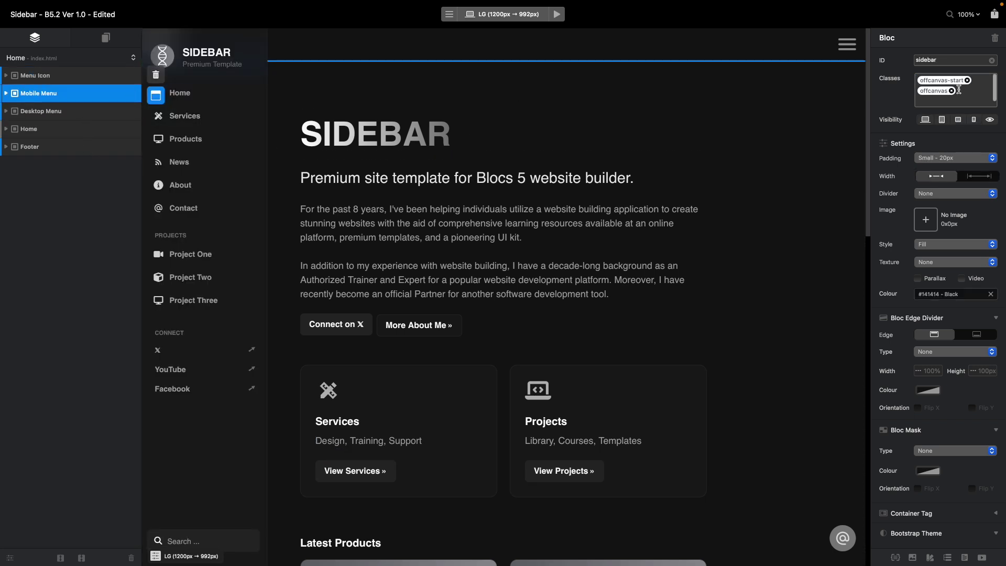
pyautogui.click(952, 91)
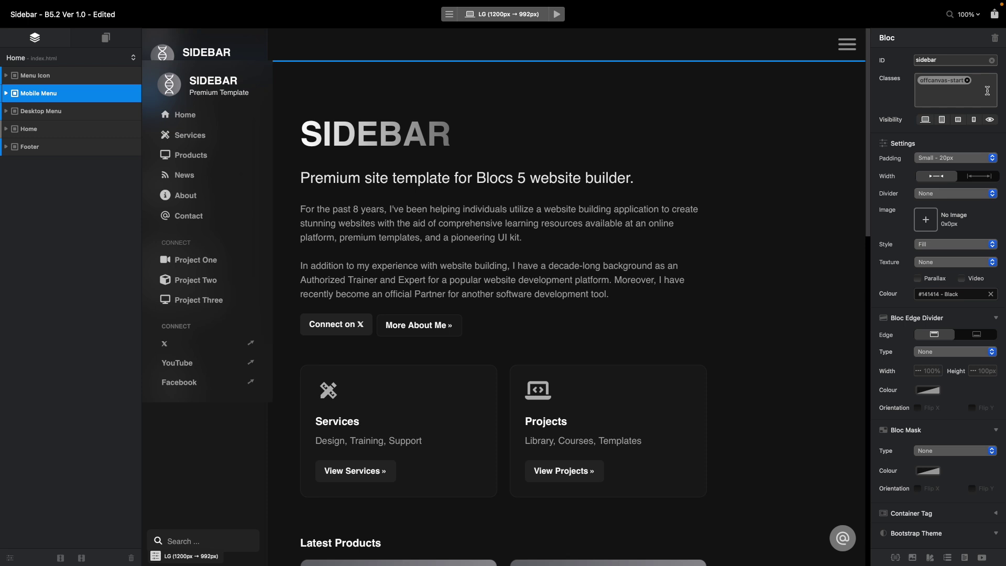
pyautogui.click(987, 91)
pyautogui.write('off')
pyautogui.click(962, 116)
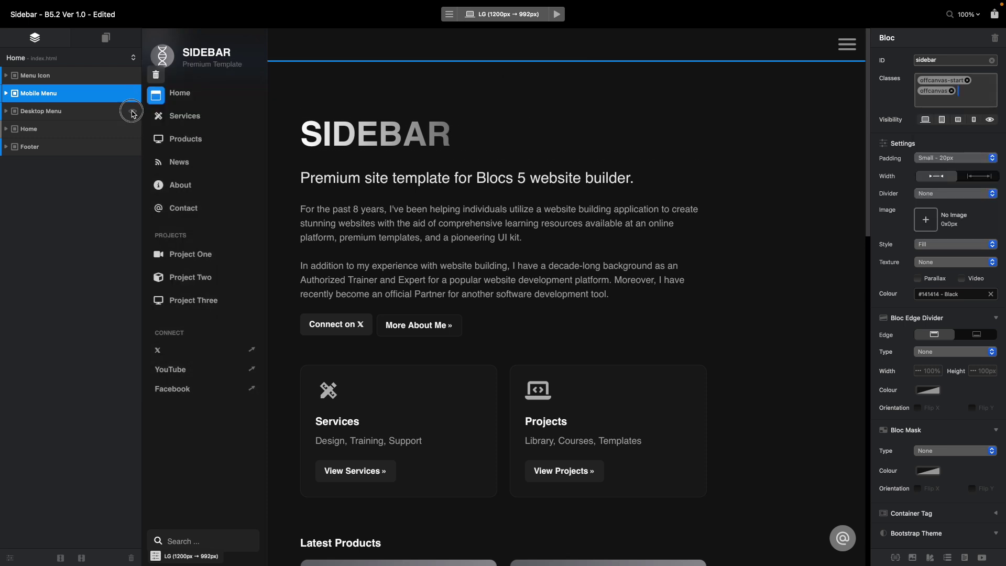
# - Hide the Desktop Menu bloc on the canvas and close the project without saving
pyautogui.click(133, 114)
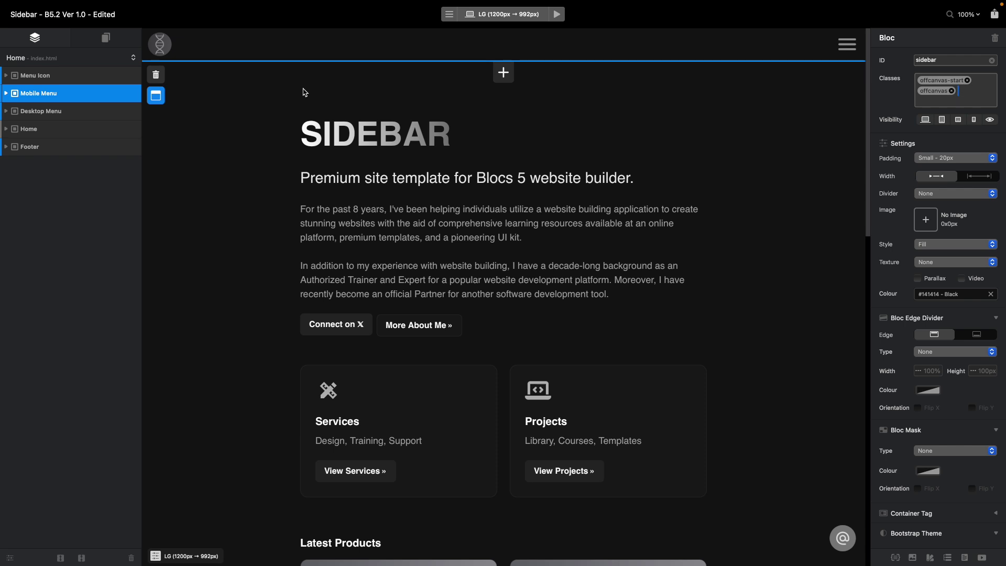
pyautogui.press('super+w')
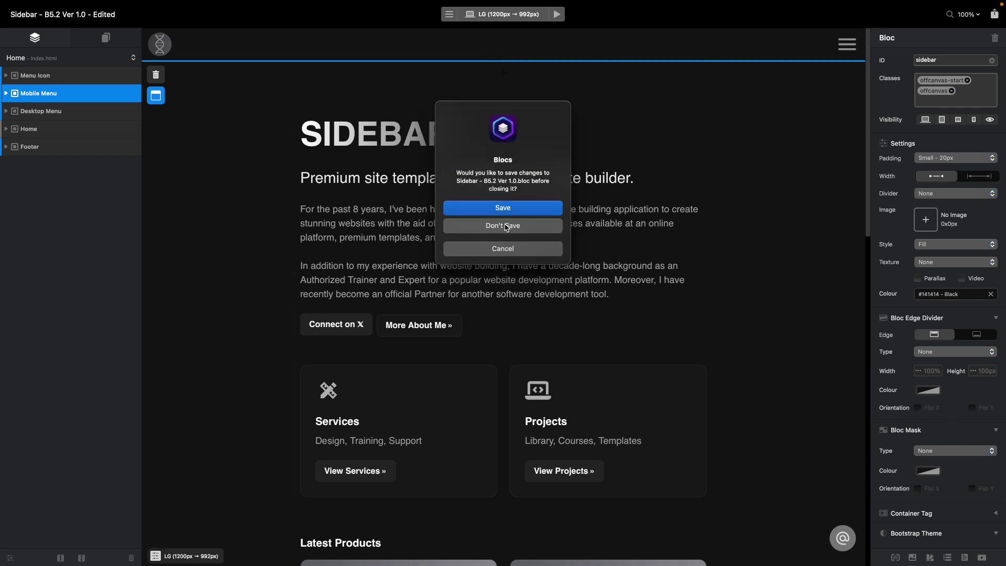
pyautogui.click(506, 225)
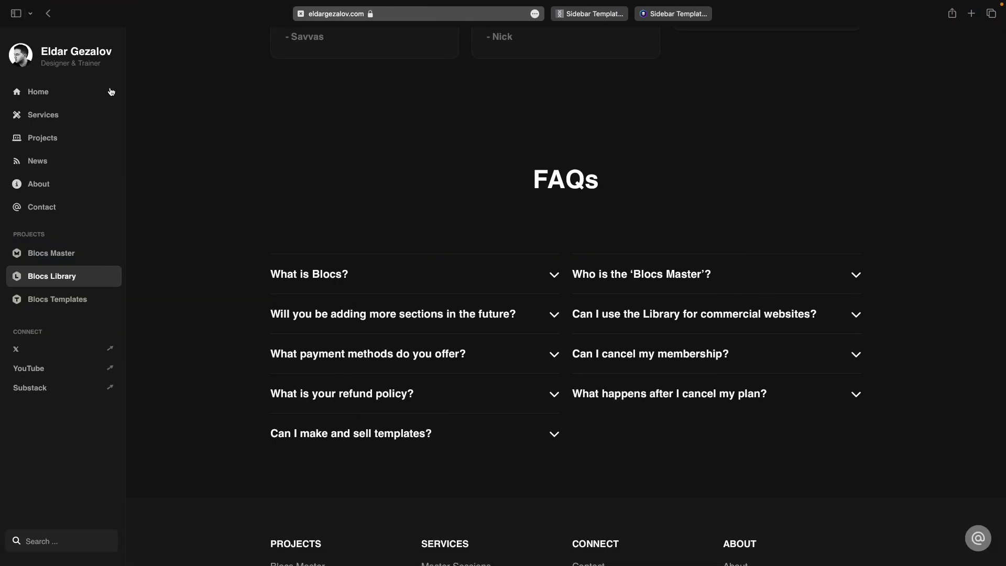
# - View the Home page of the live website in Safari and open its Services page
pyautogui.click(49, 91)
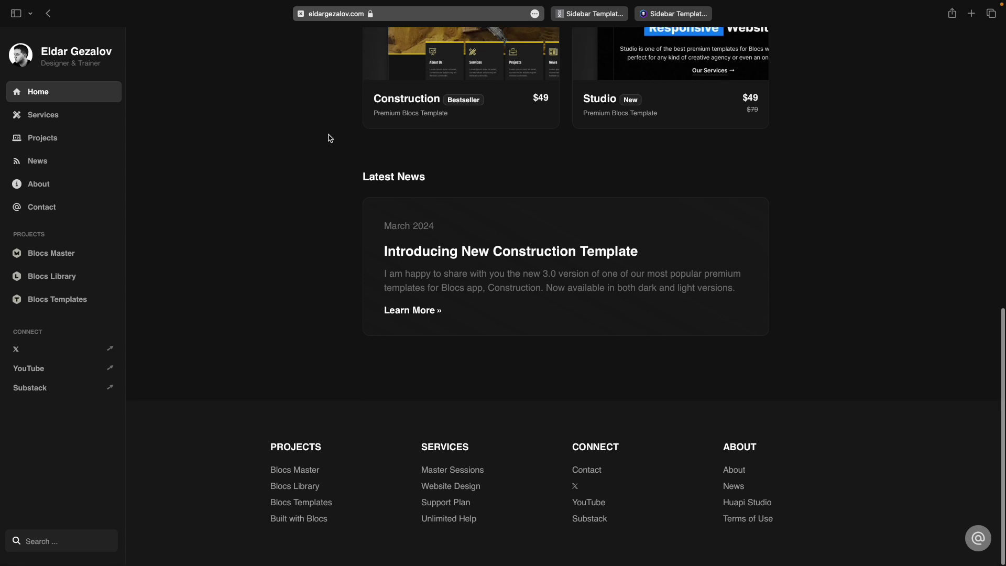
pyautogui.scroll(15, 157, 136)
pyautogui.click(32, 121)
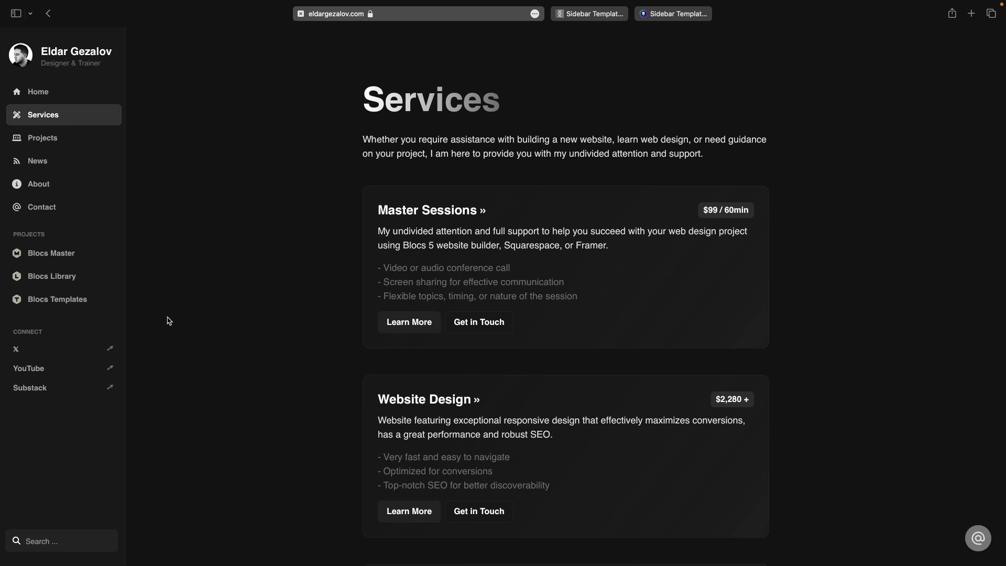
# - Search the live website for "about", open the matching About page and look through it
pyautogui.click(35, 542)
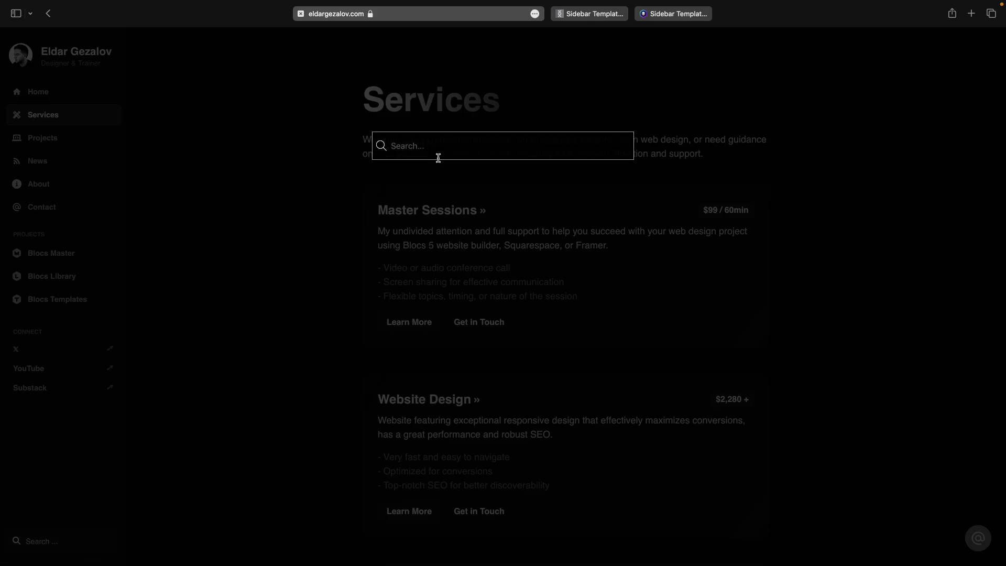
pyautogui.write('about')
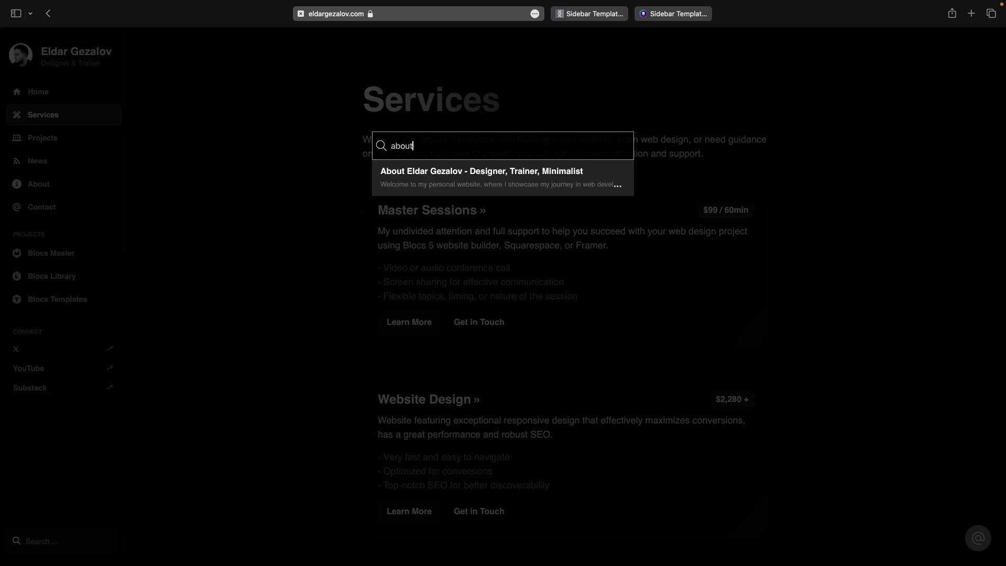
pyautogui.click(471, 172)
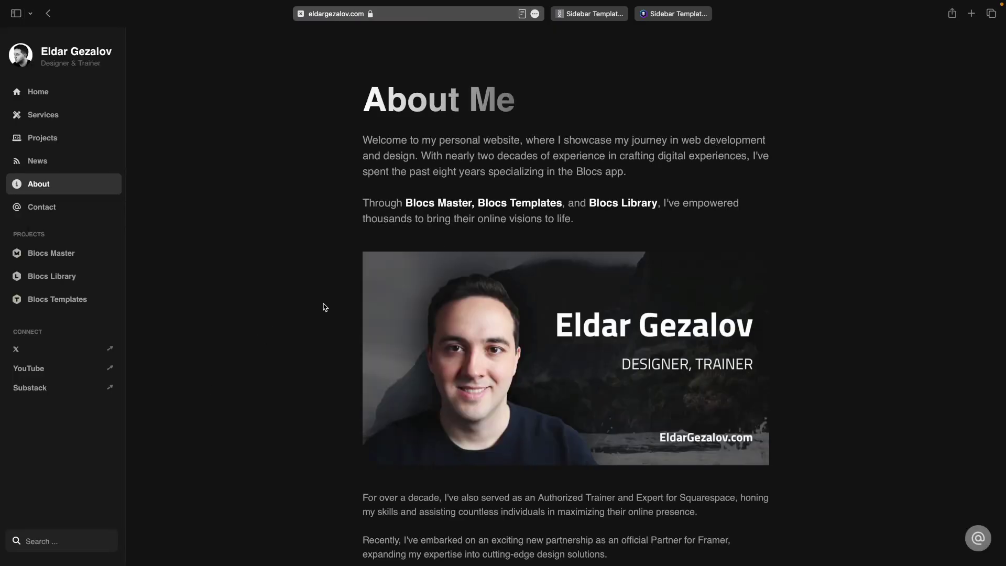
pyautogui.scroll(-15, 420, 210)
pyautogui.scroll(15, 409, 212)
# - Switch to Blocs, reopen the Sidebar - B5.2 Ver 1.0 project and select the Site Search bric in the footer
pyautogui.hotkey('ctrl', 'Left')
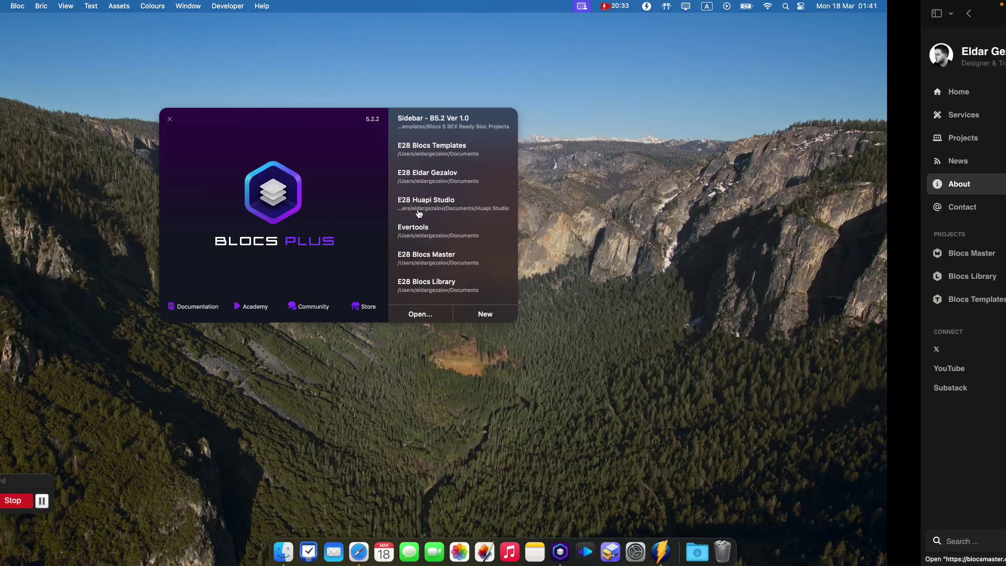
pyautogui.click(559, 132)
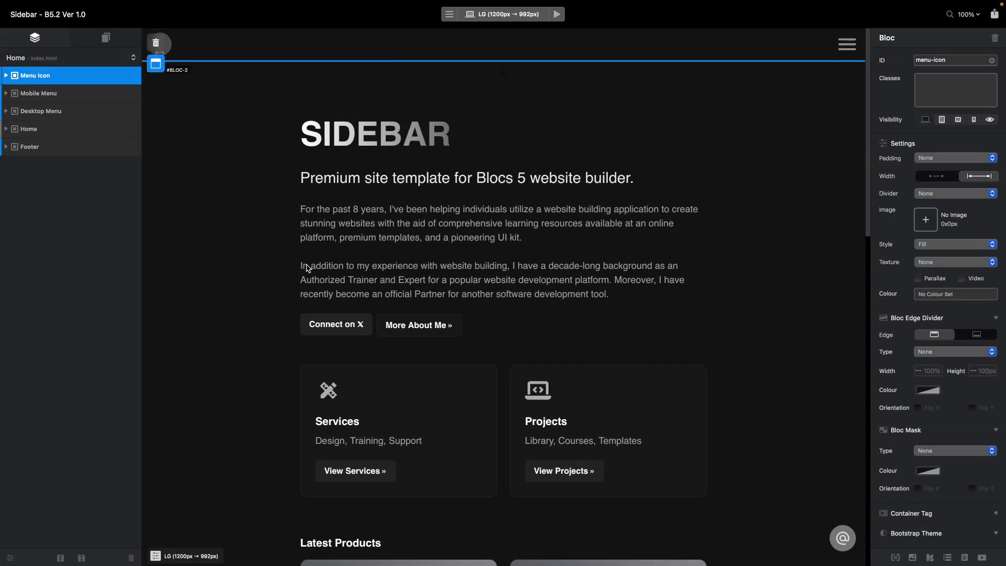
pyautogui.scroll(-10, 323, 268)
pyautogui.scroll(-3, 323, 268)
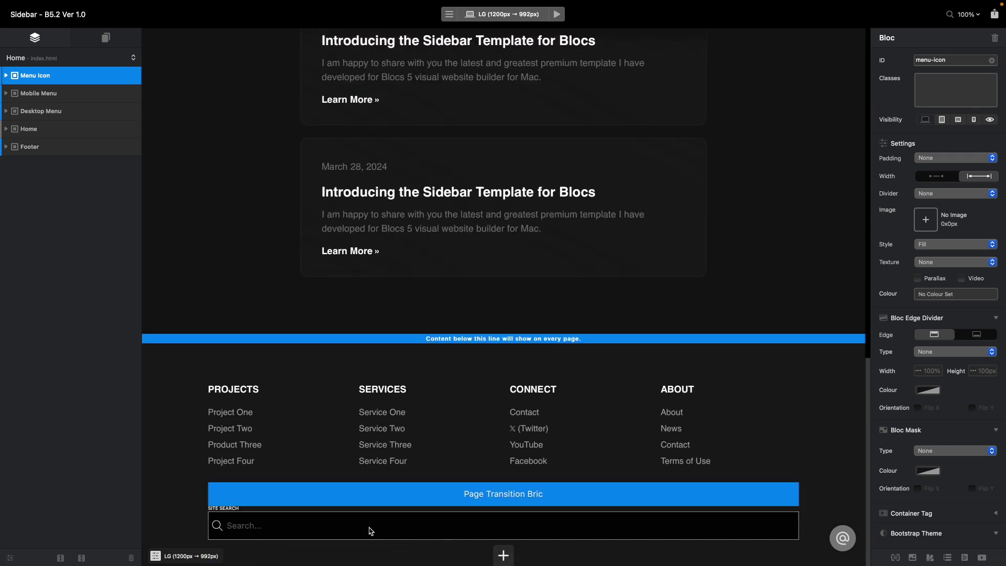
pyautogui.click(373, 526)
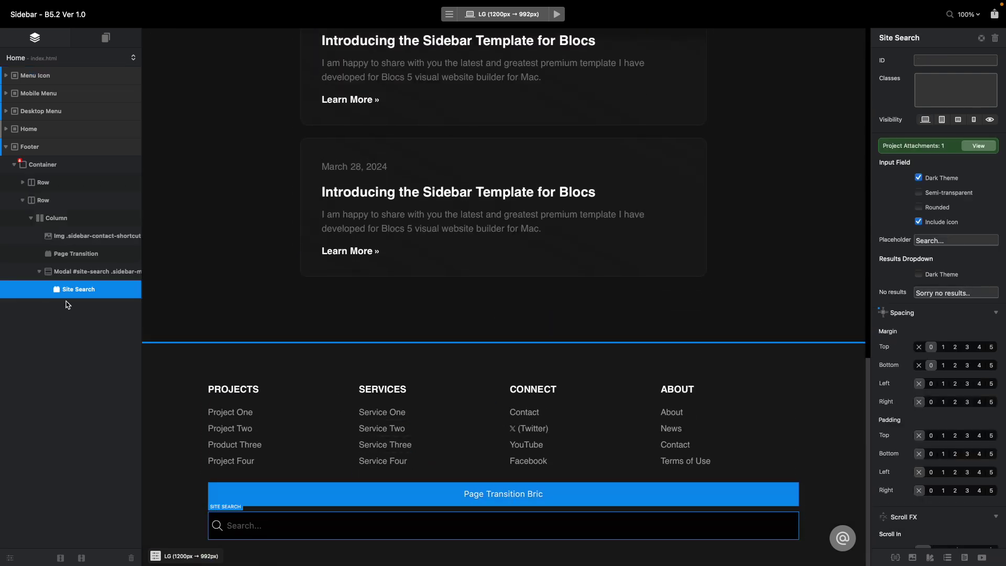
pyautogui.click(95, 151)
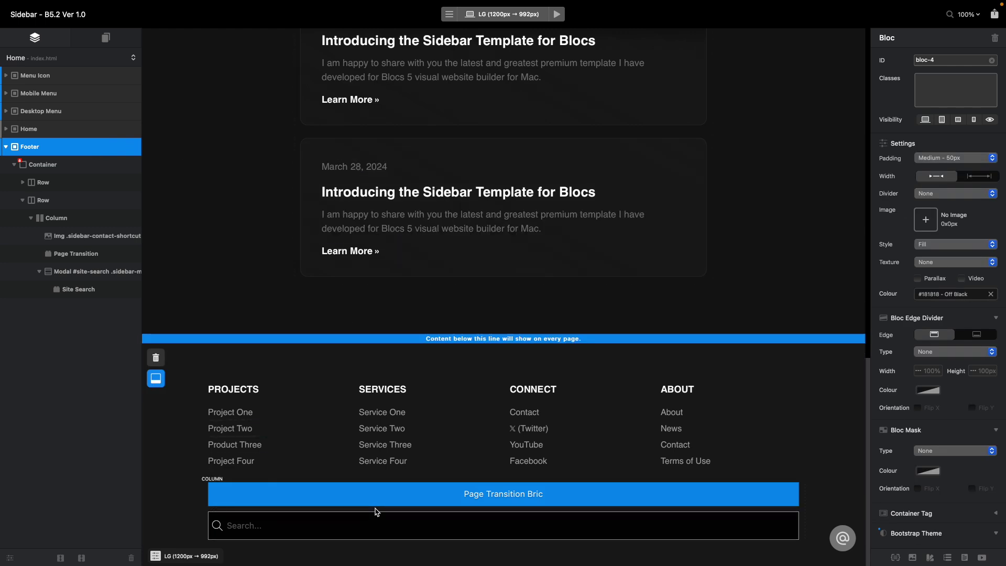
pyautogui.click(383, 527)
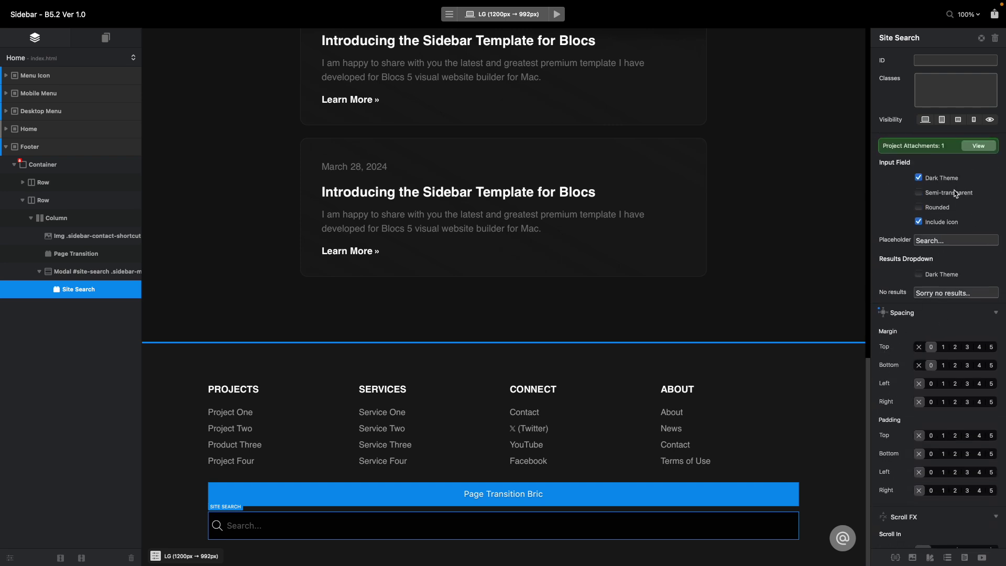
# - Open the Class Manager, browse the project's classes and filter them by "site"
pyautogui.click(895, 555)
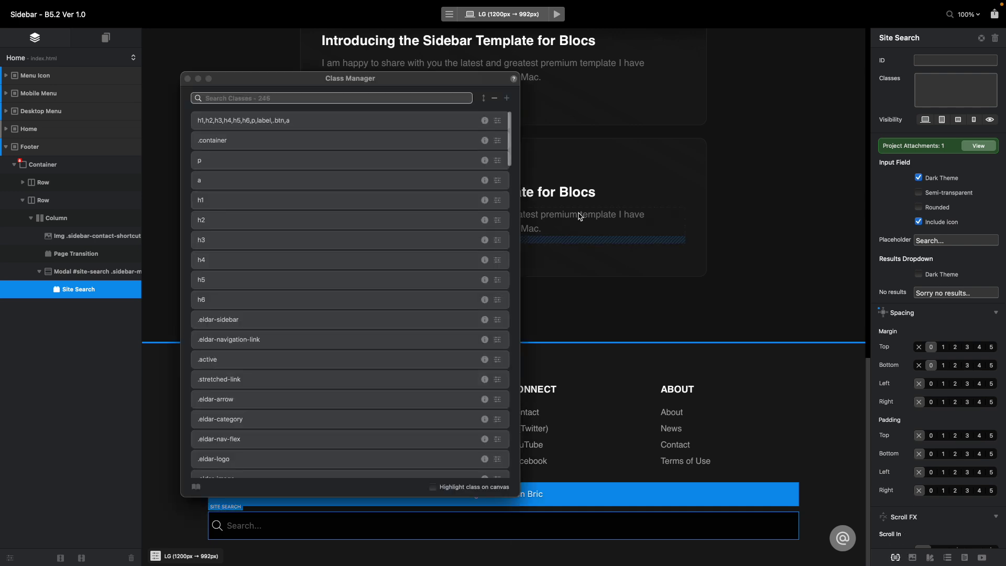
pyautogui.click(472, 100)
pyautogui.scroll(-20, 384, 203)
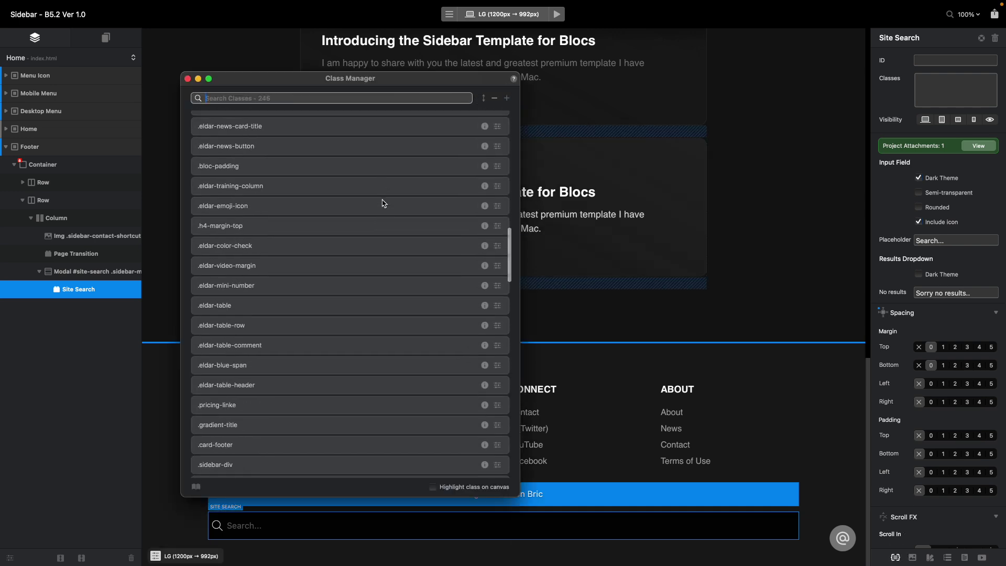
pyautogui.scroll(20, 384, 203)
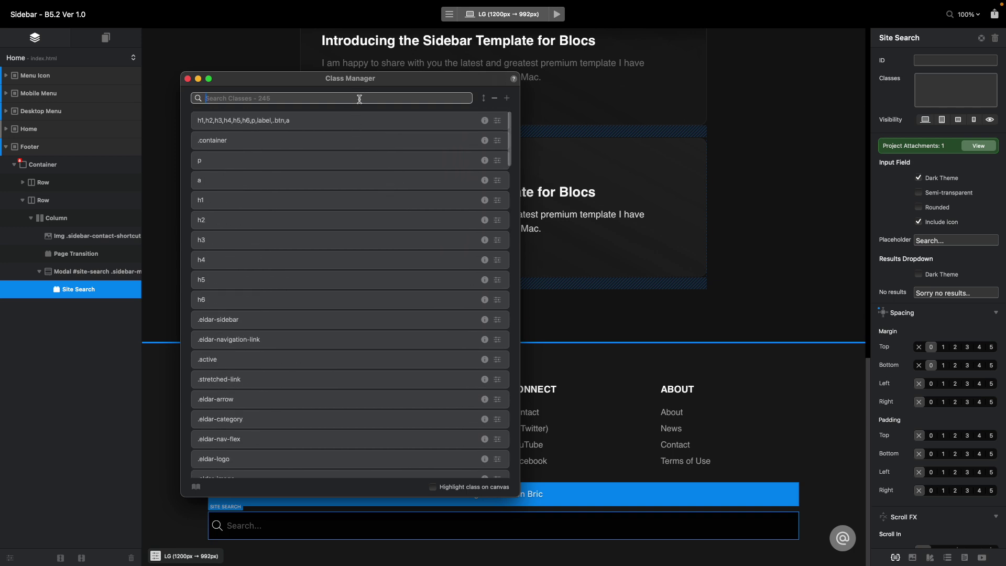
pyautogui.write('sear')
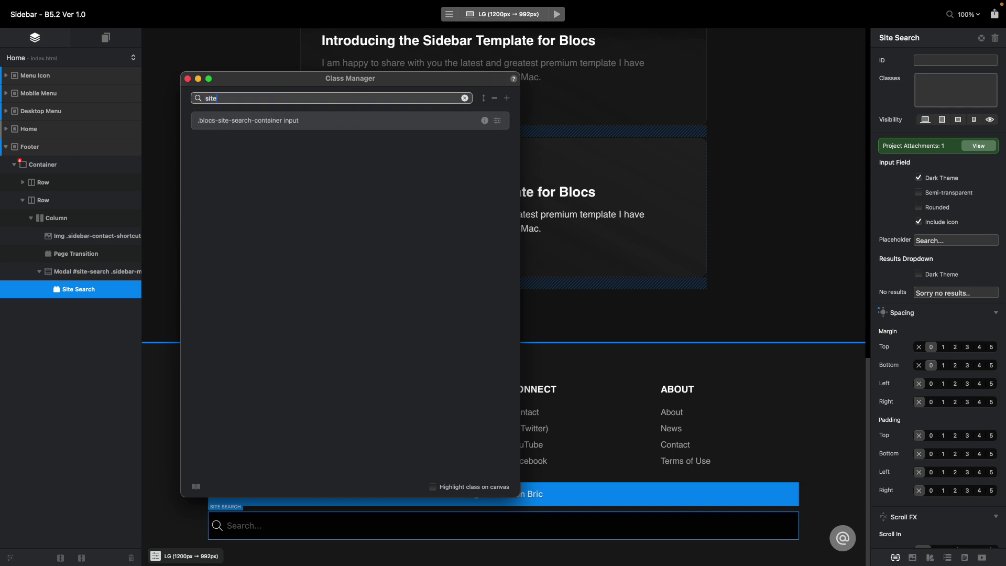
# - Filter the classes by "search" to inspect the search styling classes, and close the Class Manager
pyautogui.press('BackSpace')
pyautogui.press('BackSpace')
pyautogui.press('BackSpace')
pyautogui.press('BackSpace')
pyautogui.write('search')
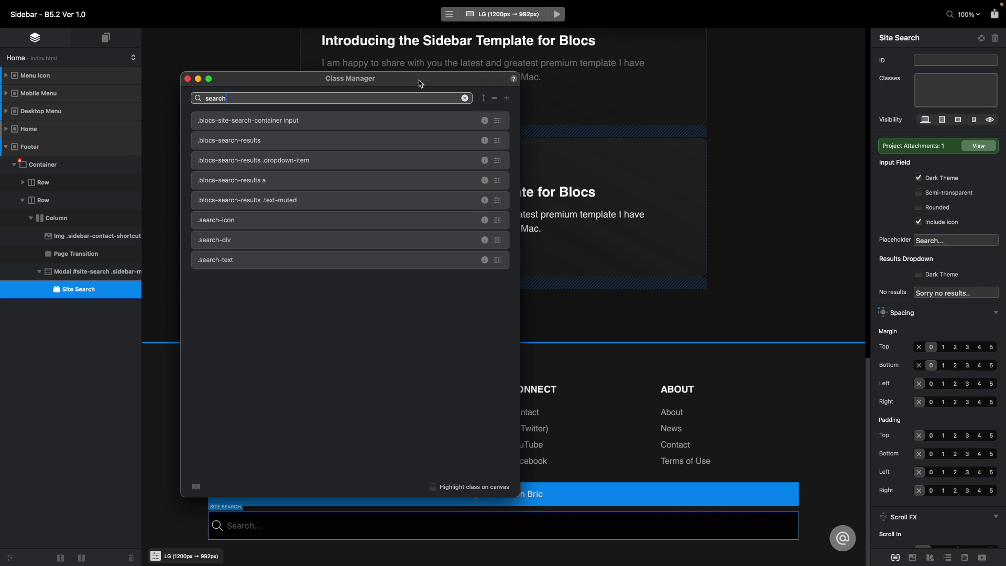
pyautogui.moveTo(420, 84); pyautogui.dragTo(691, 83)
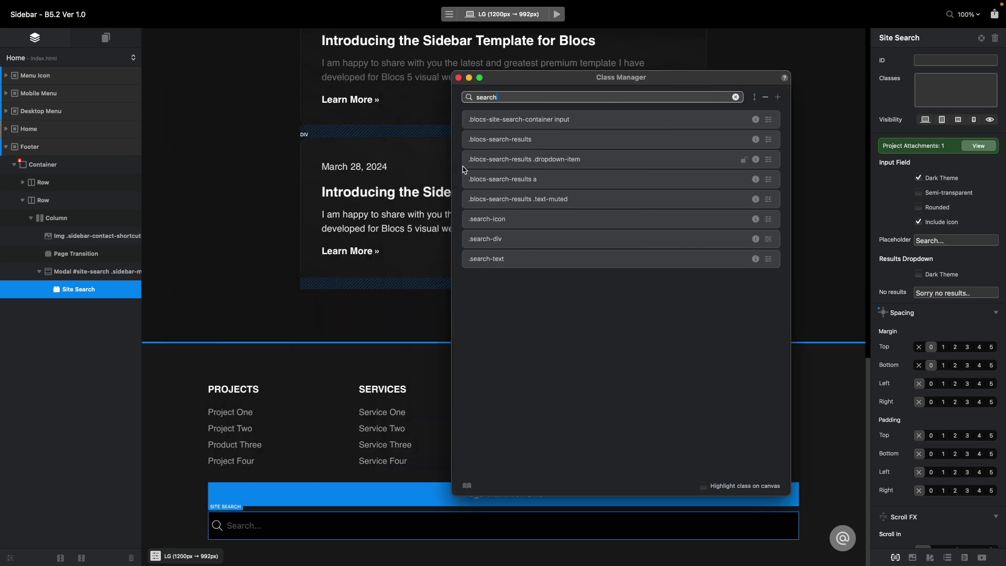
pyautogui.click(458, 77)
# - Switch back to Safari, search the live website for "template" and open the Premium Blocs Templates page
pyautogui.hotkey('ctrl', 'Right')
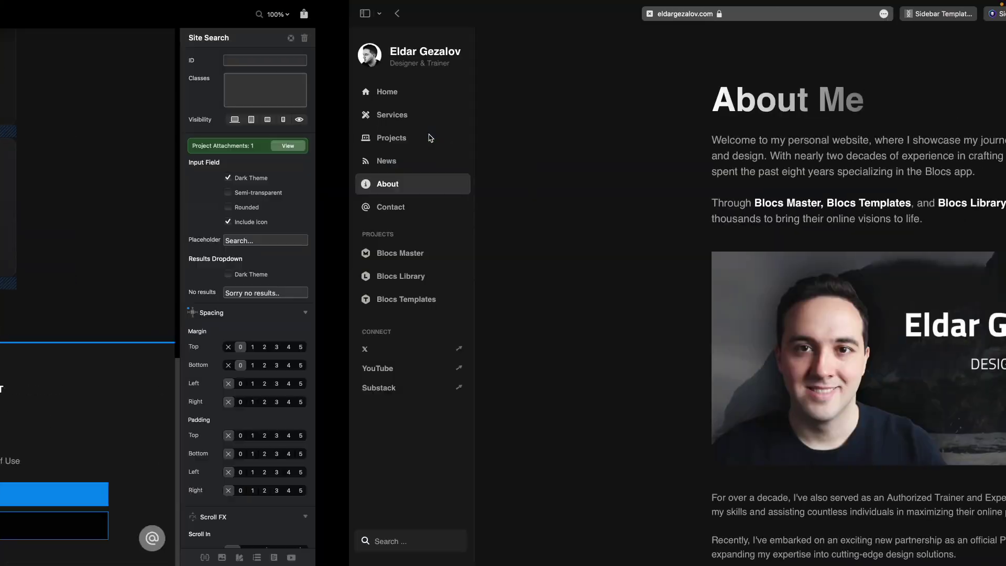
pyautogui.click(52, 537)
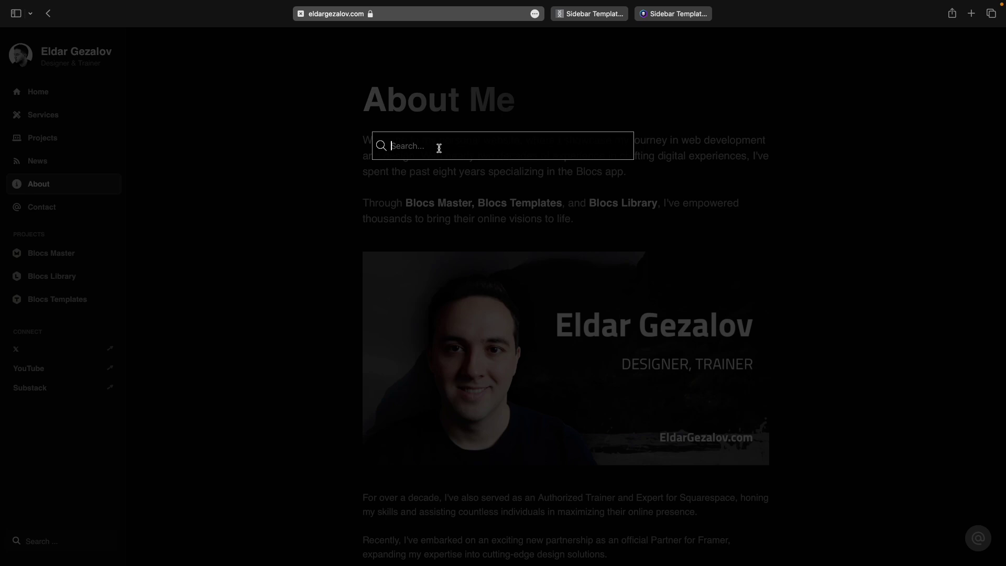
pyautogui.write('template')
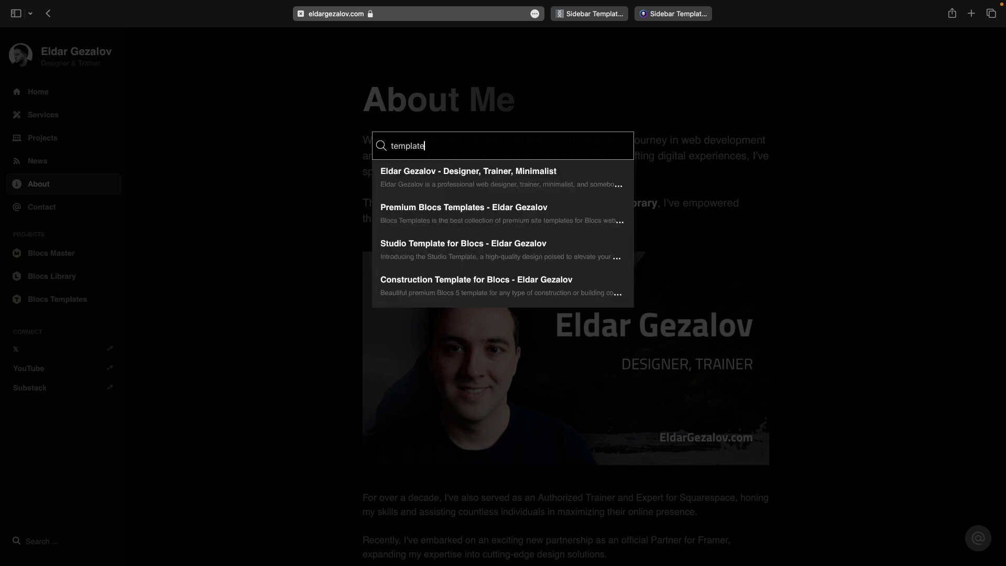
pyautogui.click(454, 216)
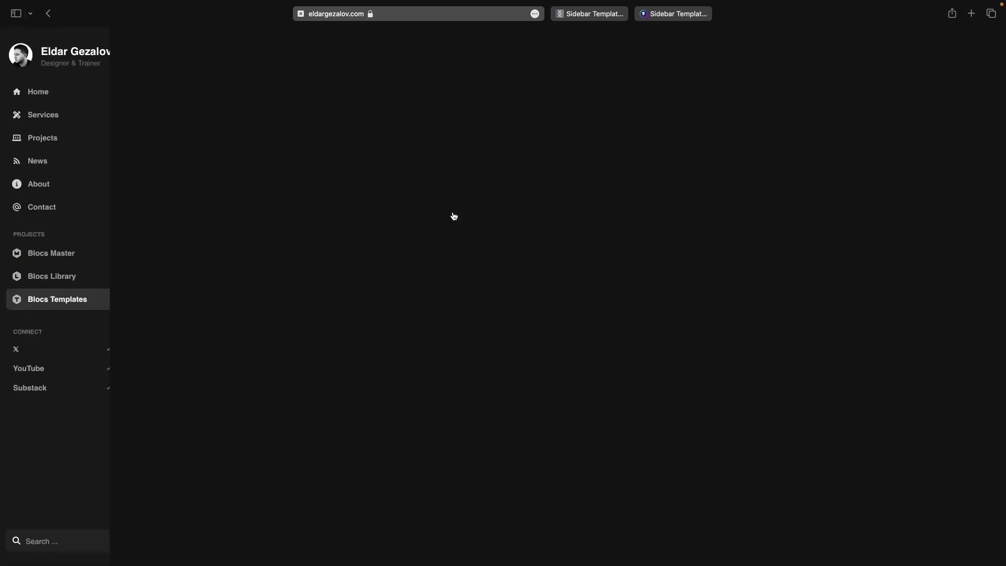
pyautogui.scroll(-3, 486, 221)
pyautogui.scroll(3, 486, 221)
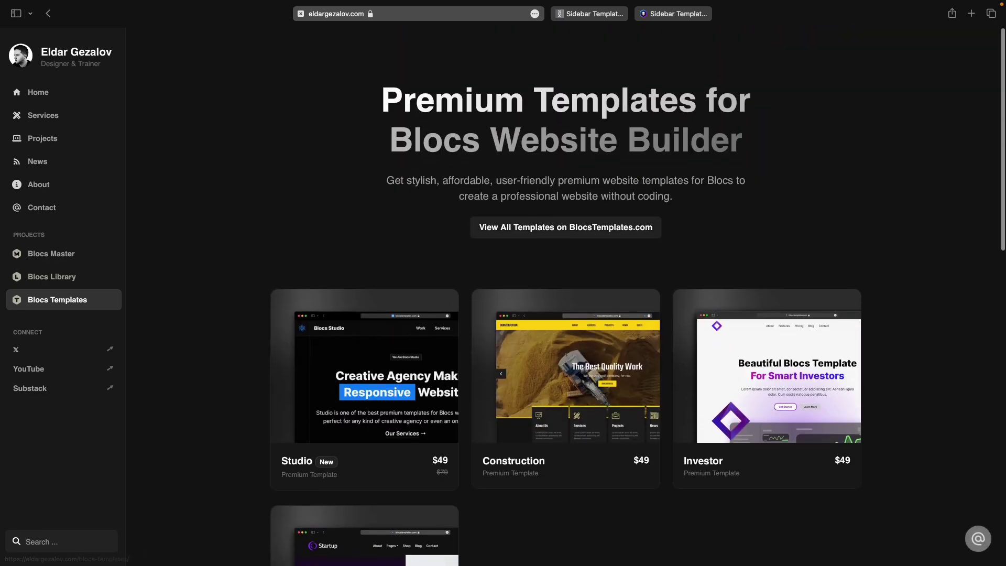
# - Search the live website for "cons" and look through the Construction Template for Blocs page
pyautogui.click(89, 545)
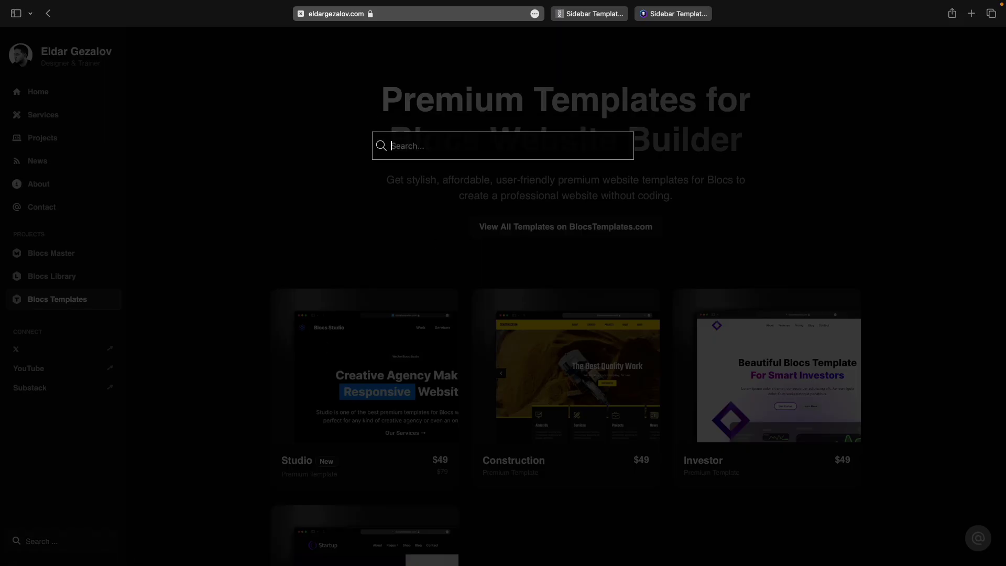
pyautogui.write('cons')
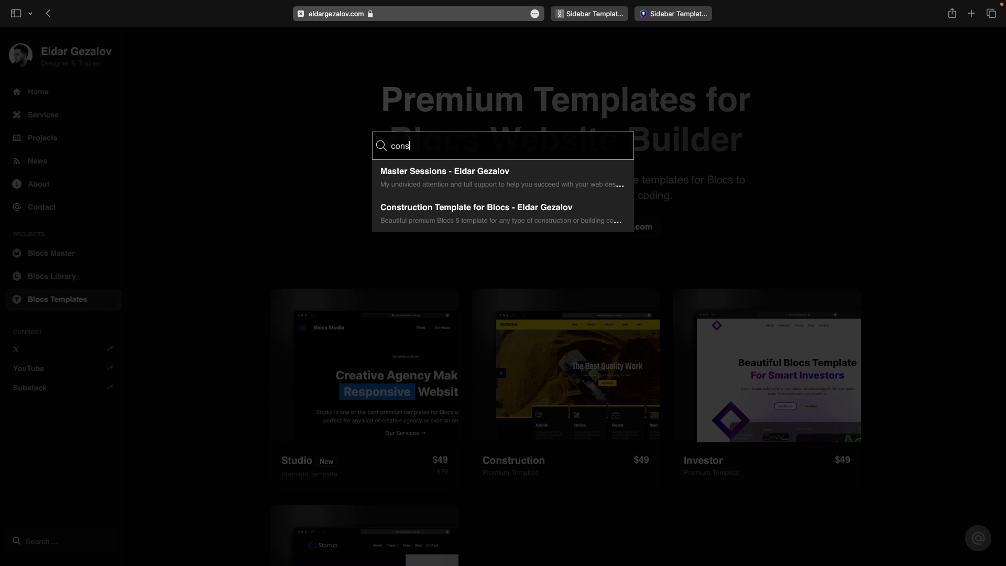
pyautogui.click(425, 206)
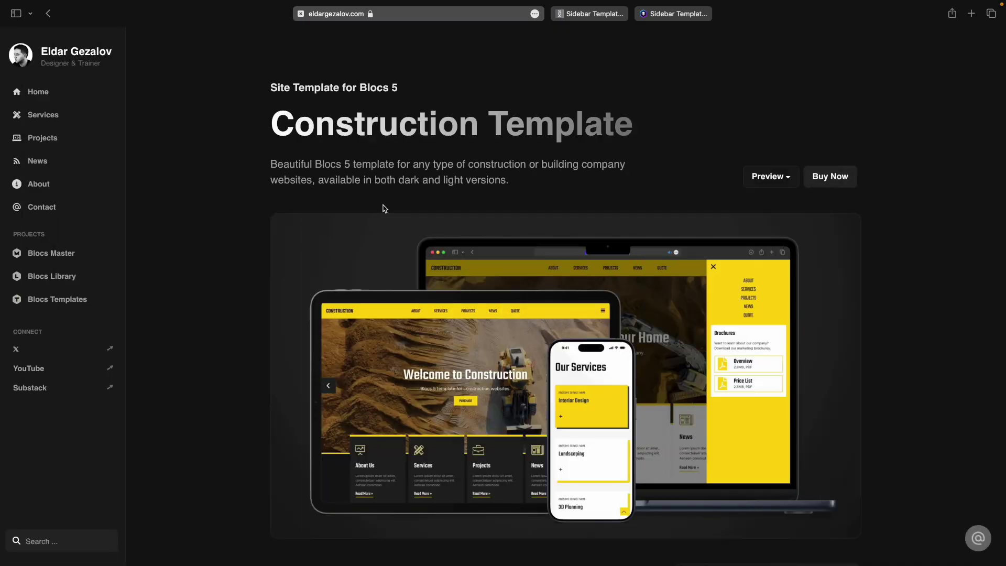
pyautogui.scroll(-6, 383, 207)
pyautogui.scroll(5, 383, 208)
# - Return to the Home page of the live website
pyautogui.click(40, 92)
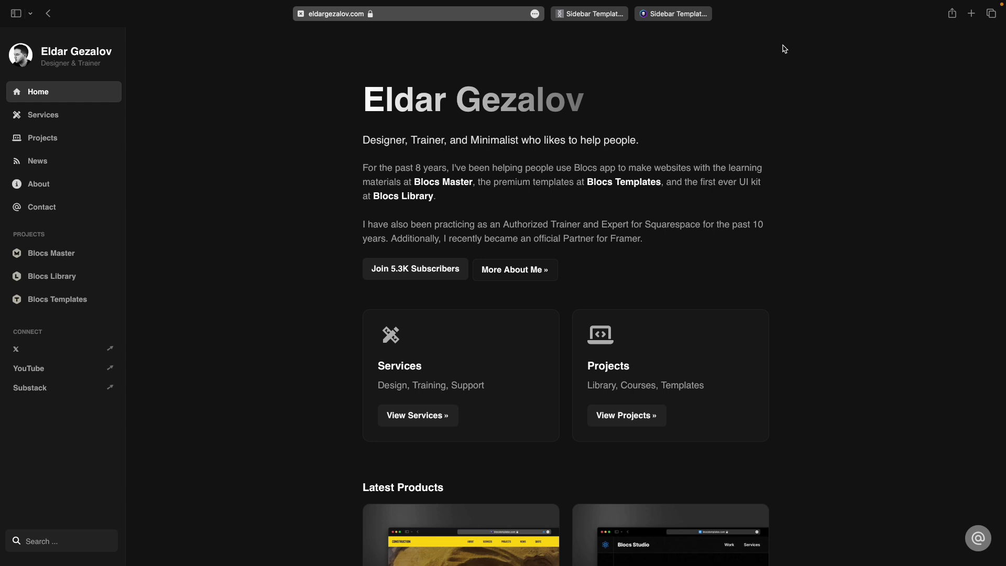
pyautogui.click(740, 6)
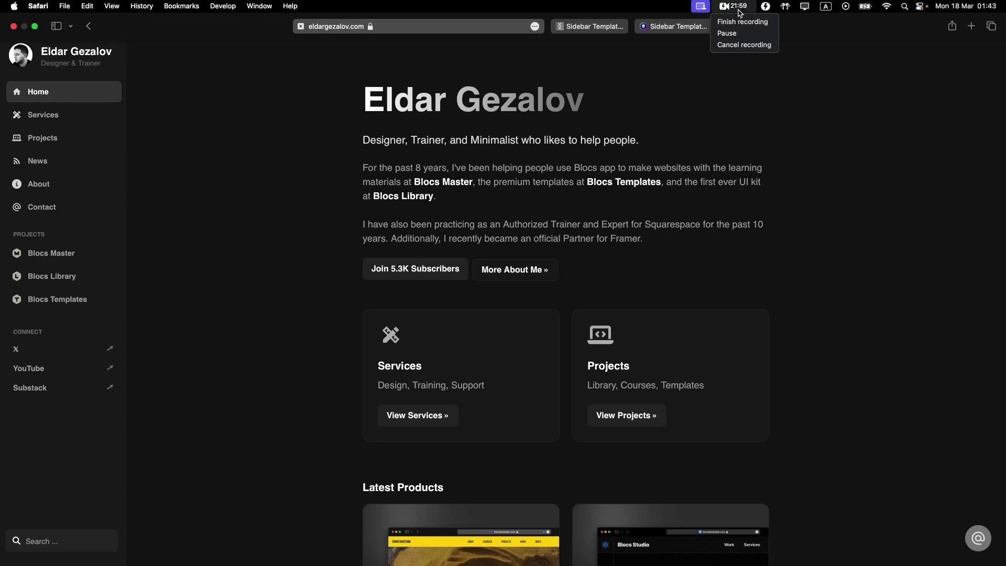